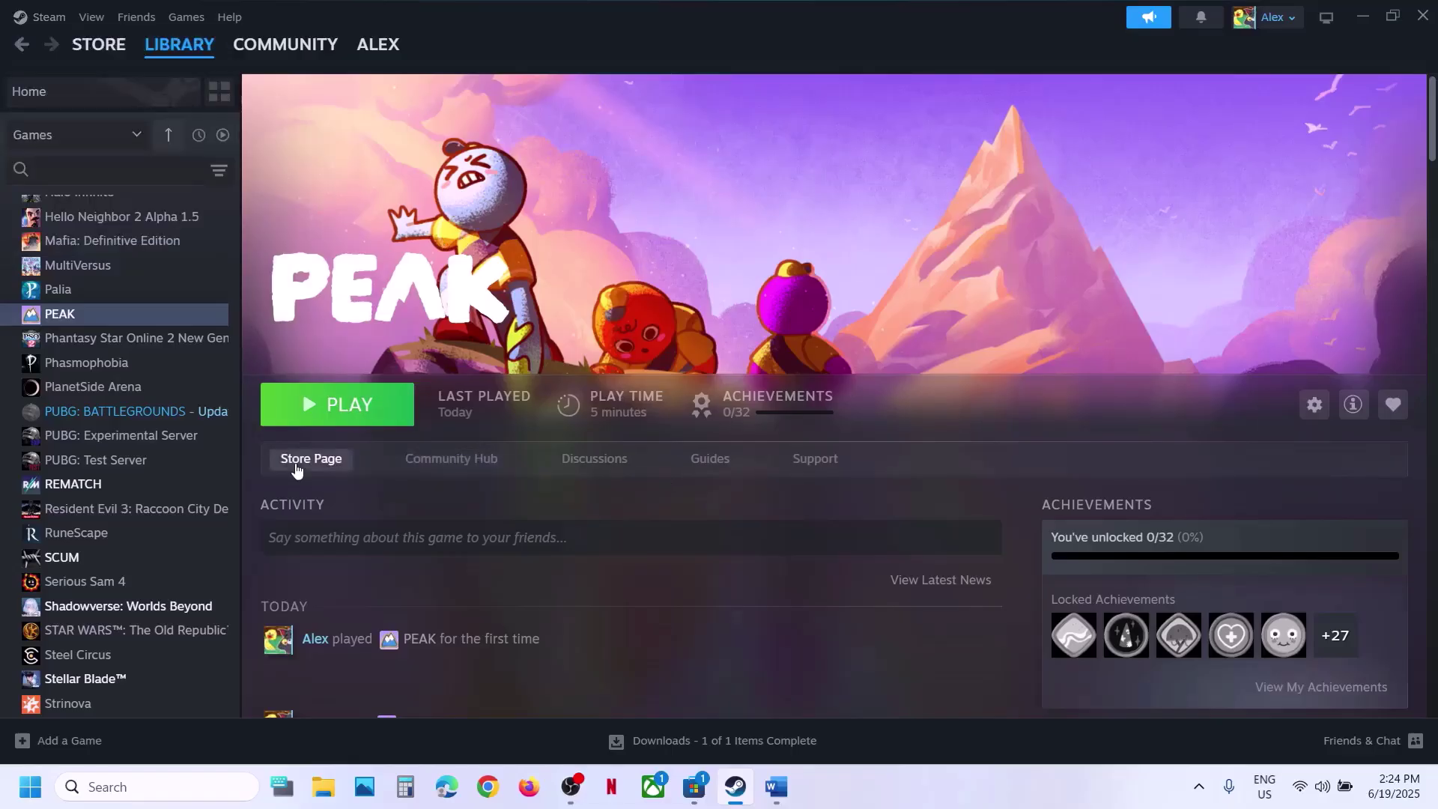
Show the Windows power options, including Restart, and dismiss them without choosing any.
{"action": "left_click", "coordinate": [33, 790]}
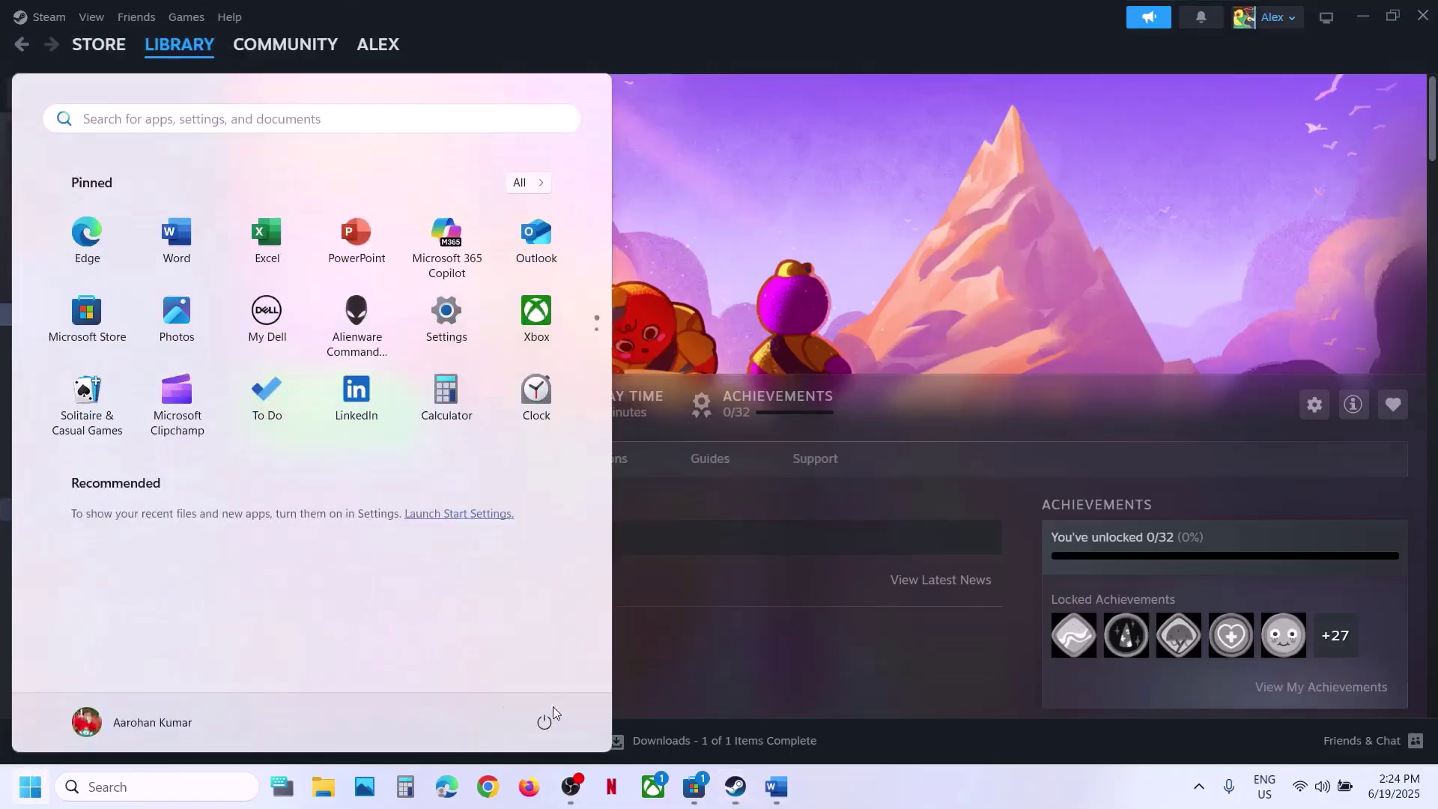
{"action": "left_click", "coordinate": [543, 734]}
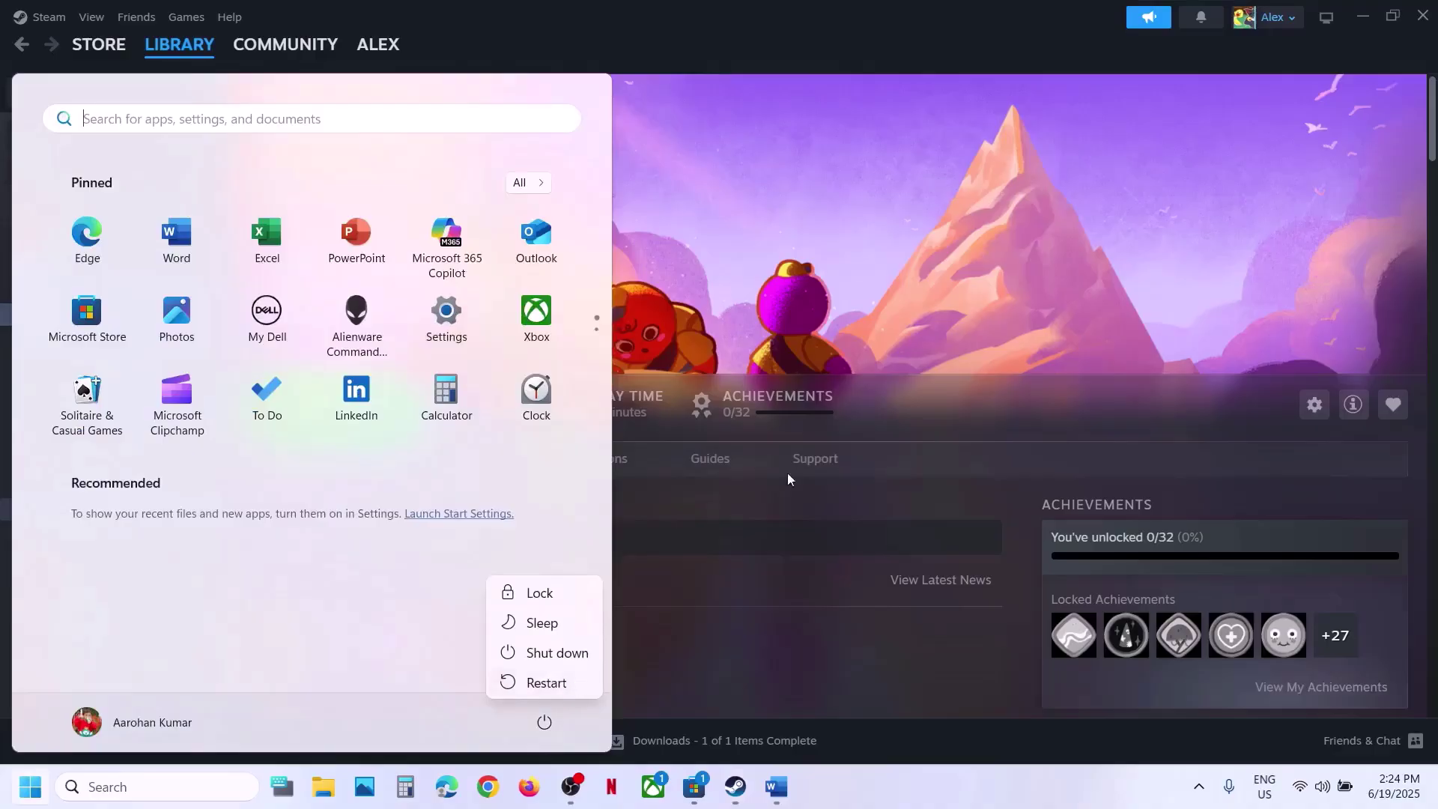
{"action": "key", "text": "Escape"}
{"action": "key", "text": "Escape"}
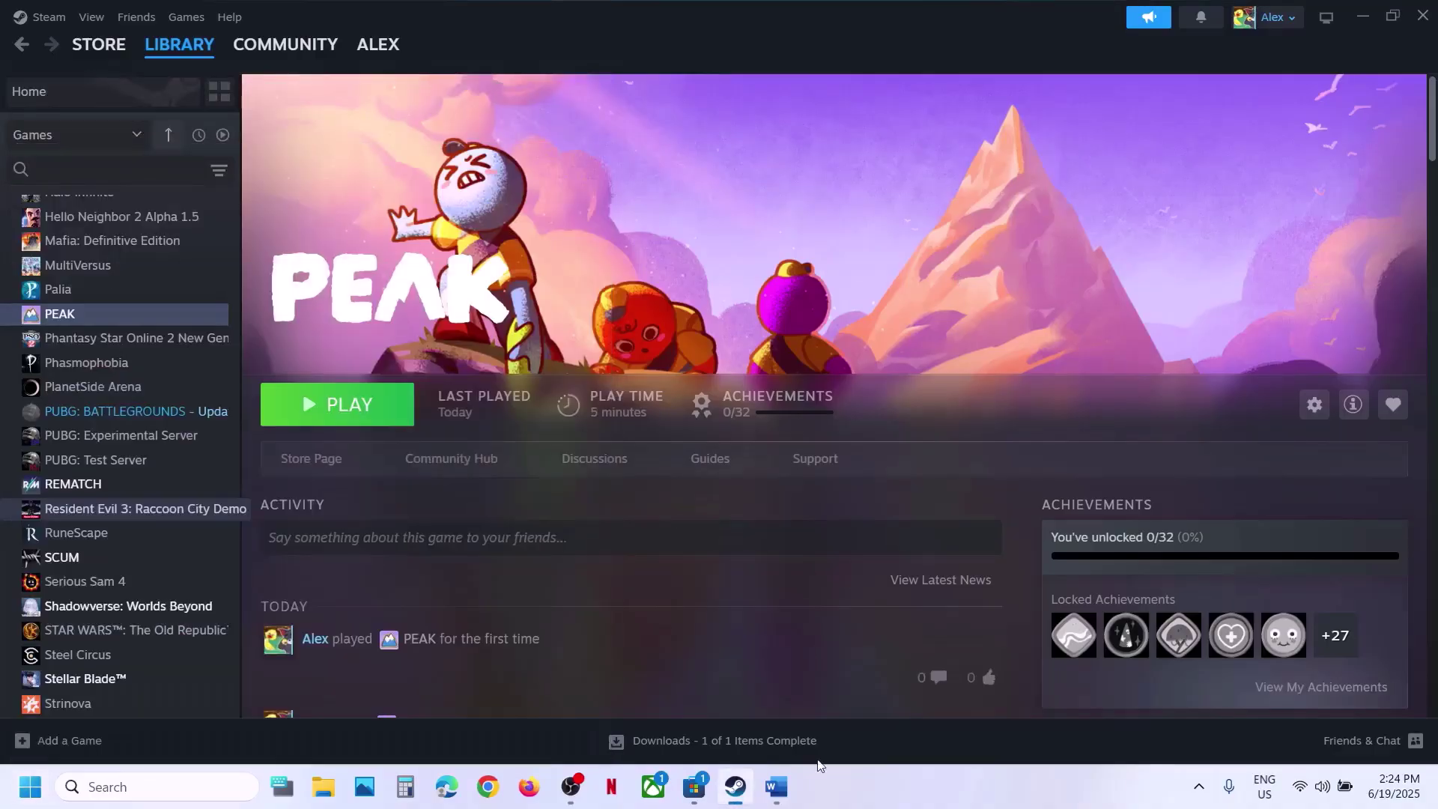
Start PEAK to view its Vulkan and DX12 launch choices, and cancel the launch.
{"action": "left_click", "coordinate": [776, 786]}
{"action": "left_click", "coordinate": [776, 786]}
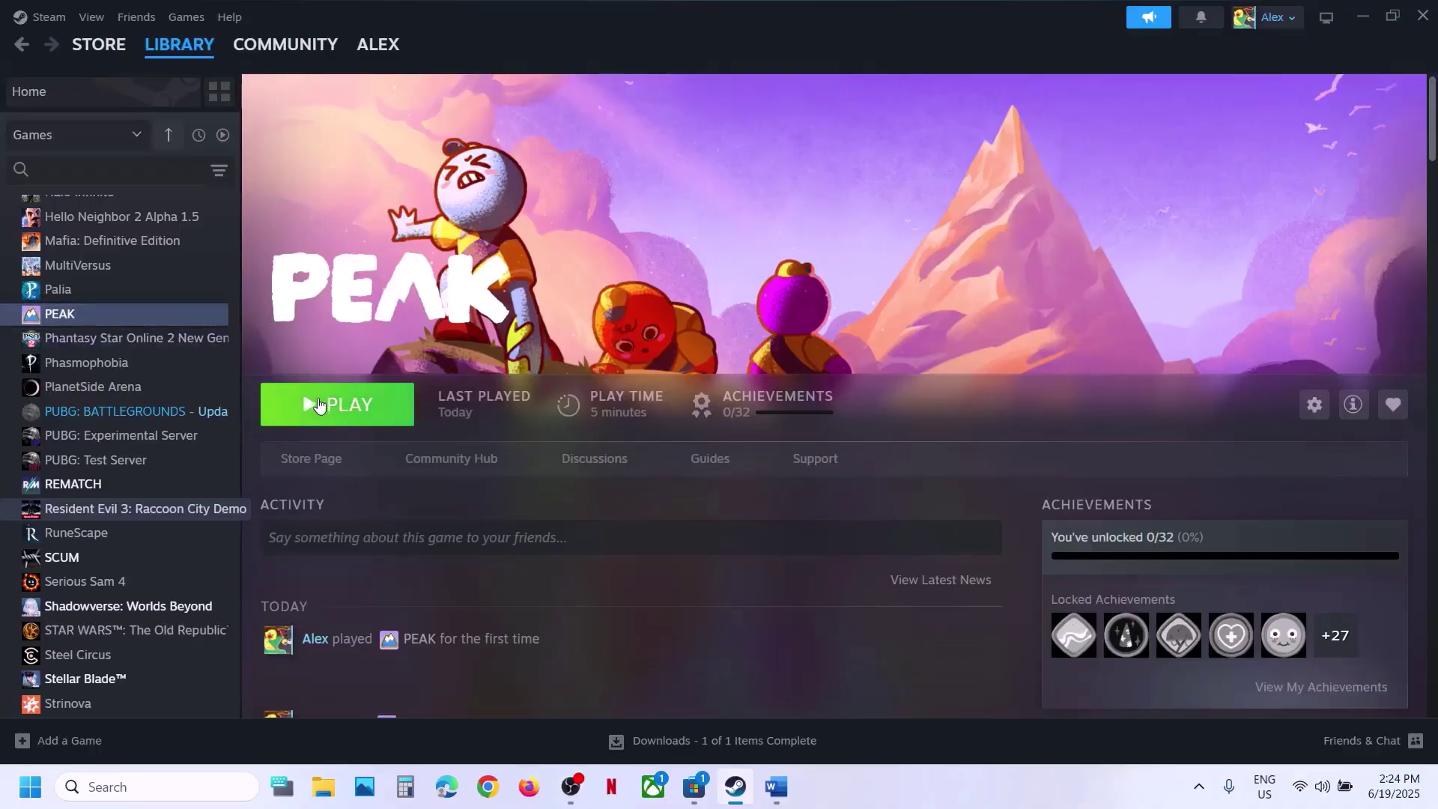
{"action": "left_click", "coordinate": [330, 405]}
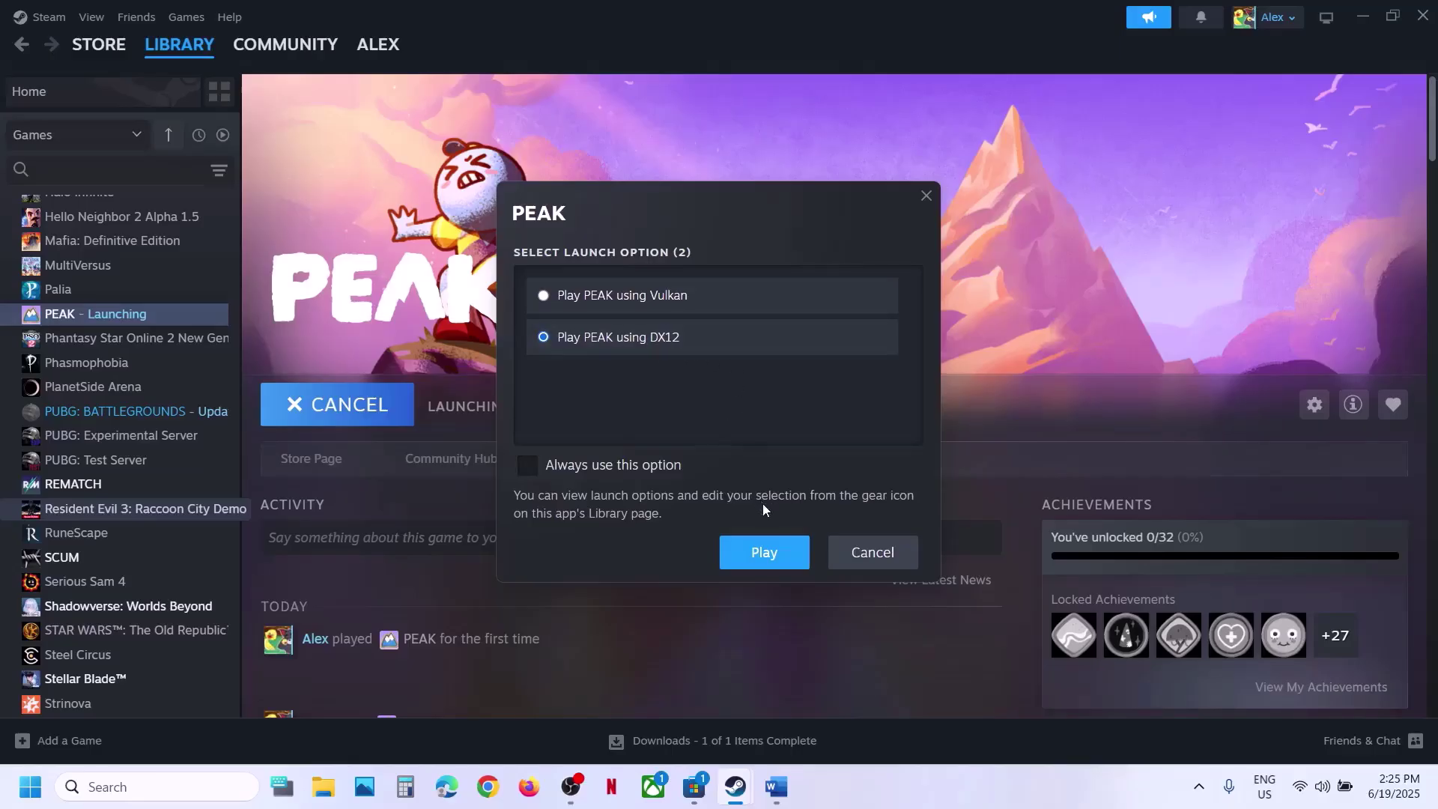
{"action": "left_click", "coordinate": [858, 553]}
Copy the -force-d3d12 launch option from Step 3 of the Word notes and return to Steam.
{"action": "left_click", "coordinate": [777, 786]}
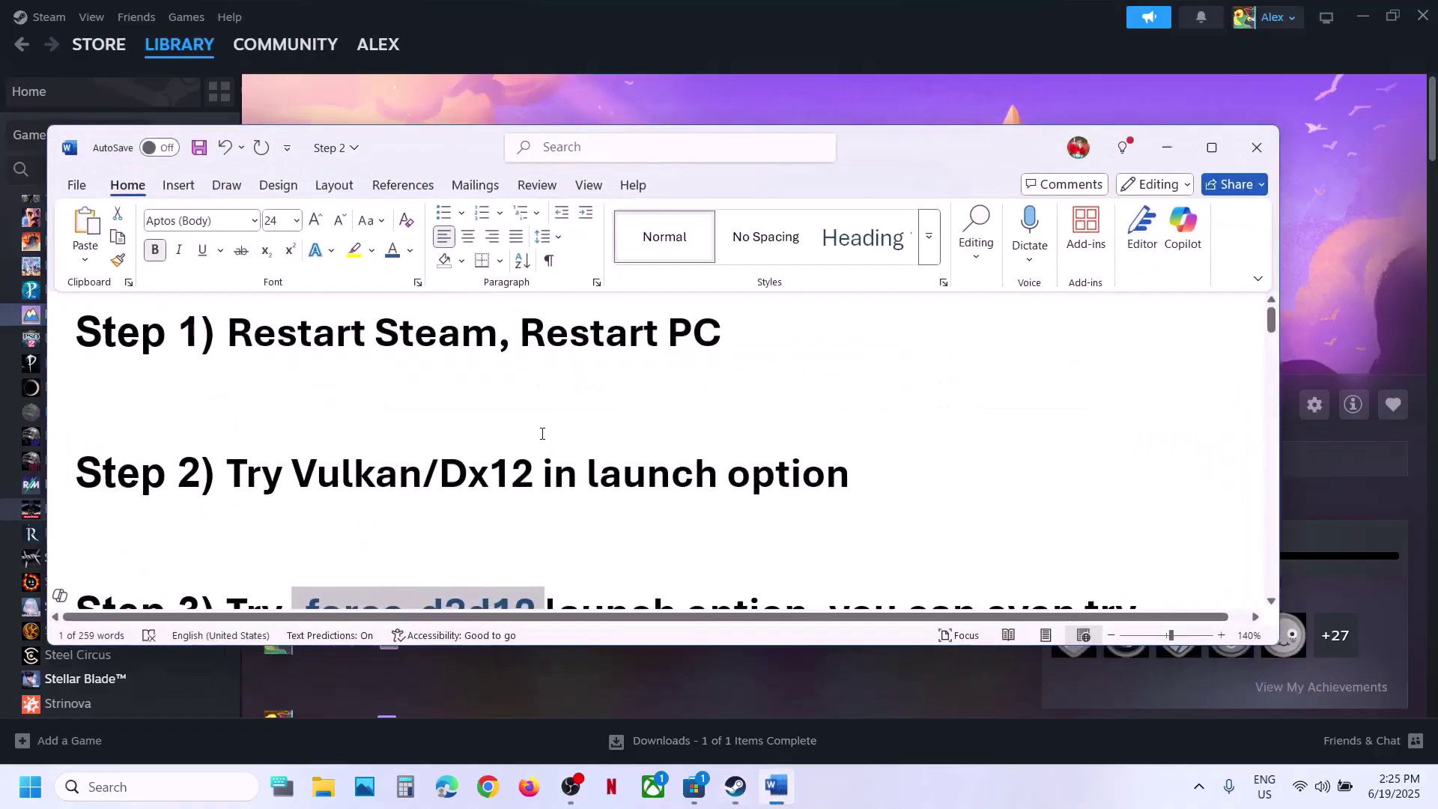
{"action": "scroll", "coordinate": [542, 434], "scroll_direction": "down", "scroll_amount": 4}
{"action": "right_click", "coordinate": [412, 443]}
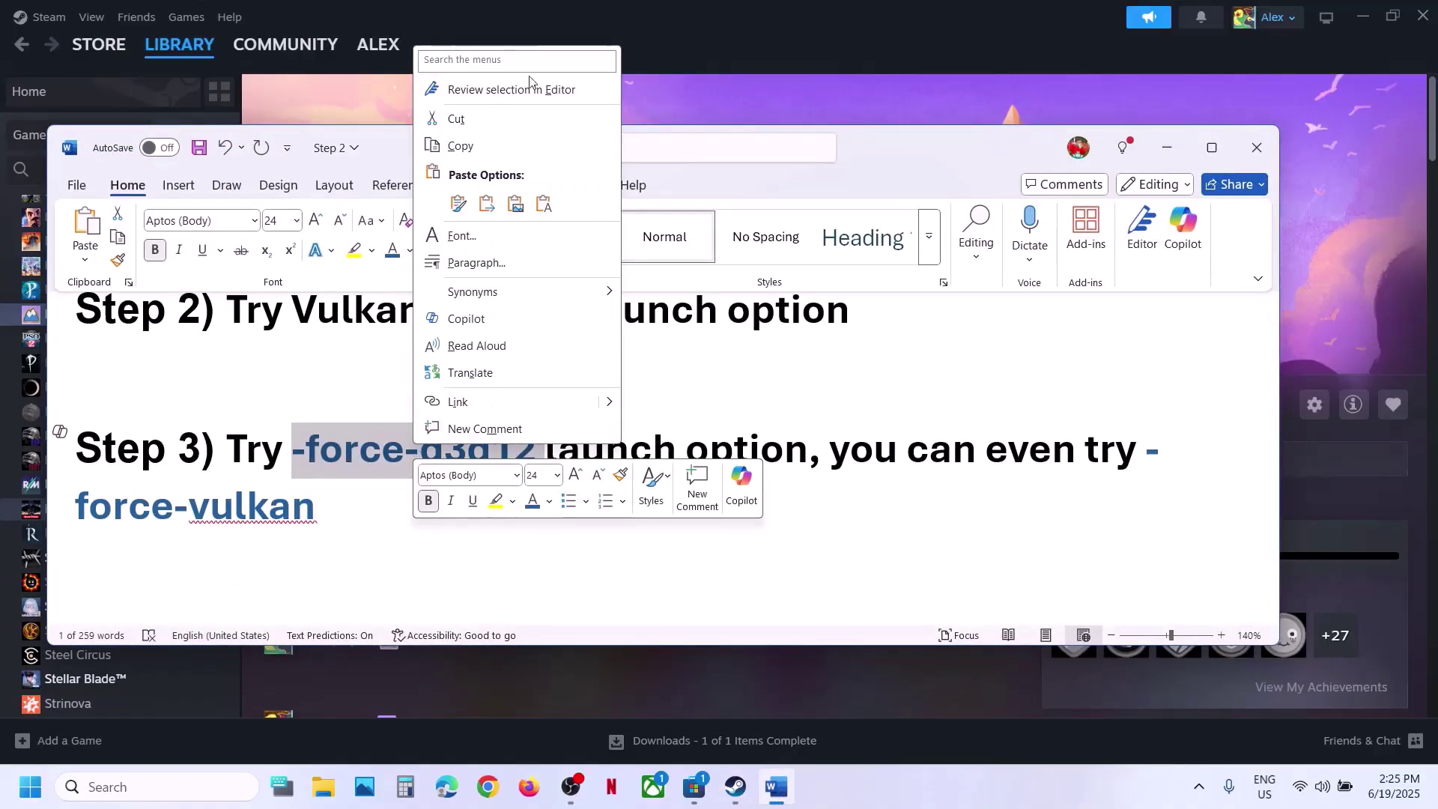
{"action": "left_click", "coordinate": [464, 145]}
{"action": "left_click", "coordinate": [515, 96]}
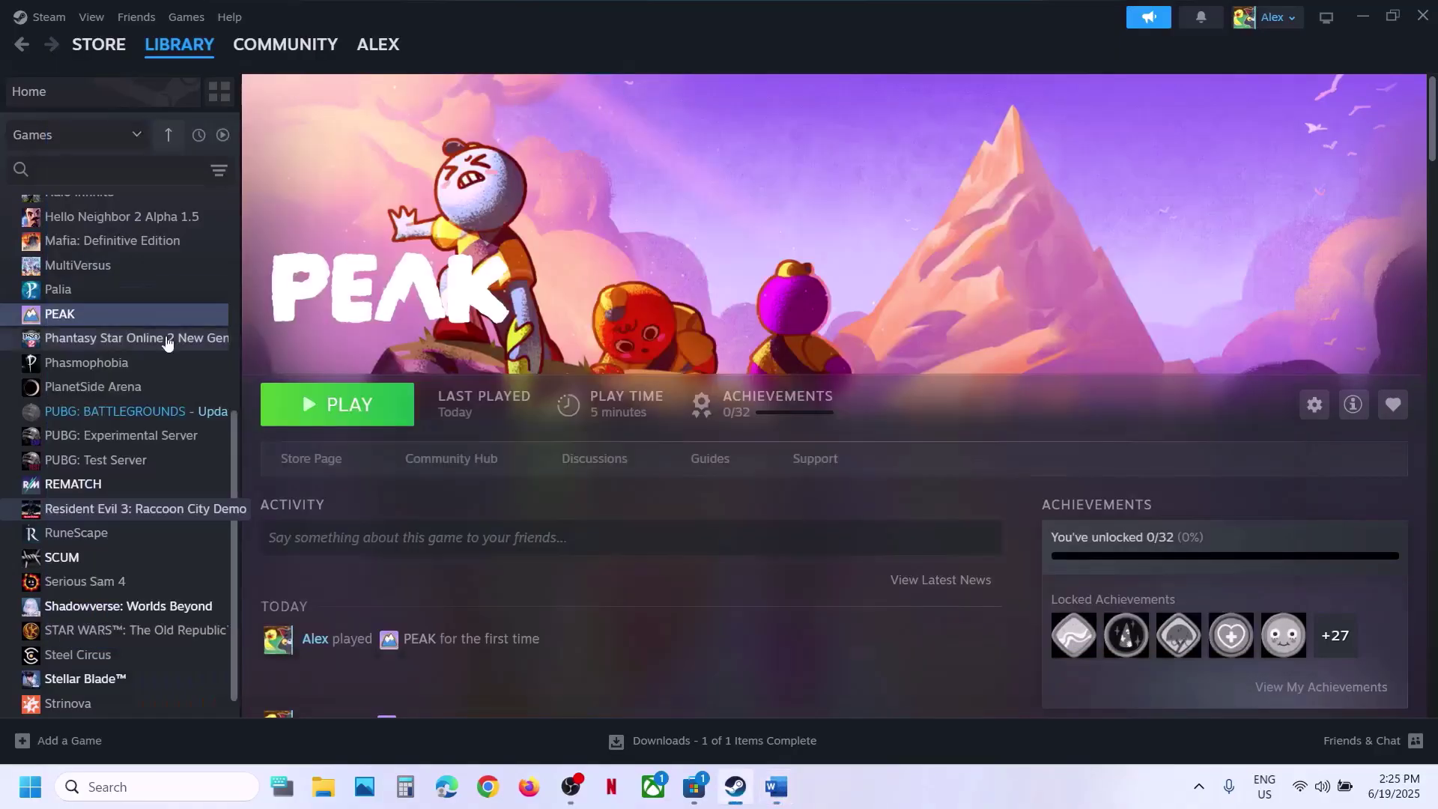
Set PEAK's launch options to -force-d3d12 in its properties and close them.
{"action": "right_click", "coordinate": [79, 313]}
{"action": "left_click", "coordinate": [144, 451]}
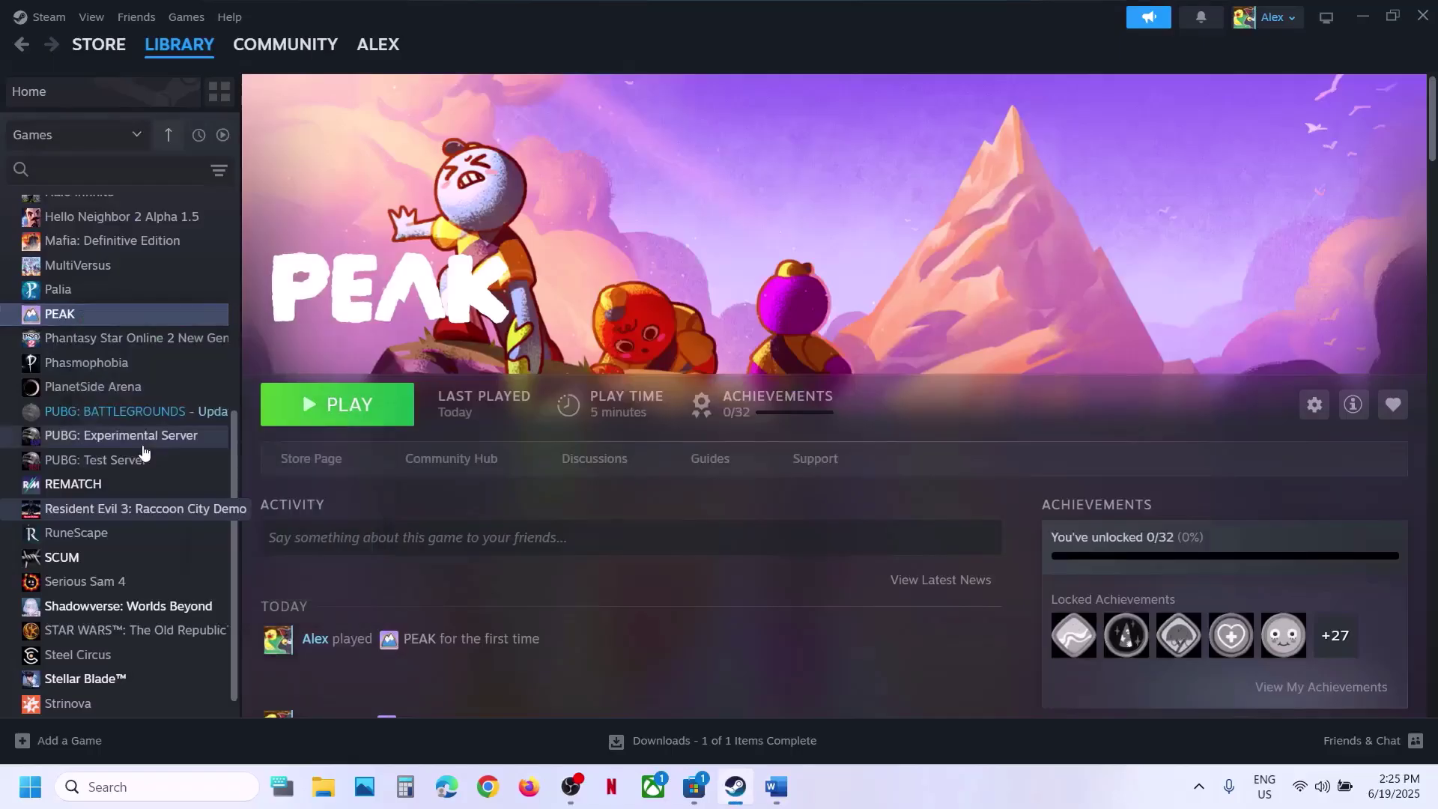
{"action": "left_click", "coordinate": [605, 397]}
{"action": "key", "text": "ctrl+a"}
{"action": "key", "text": "ctrl+v"}
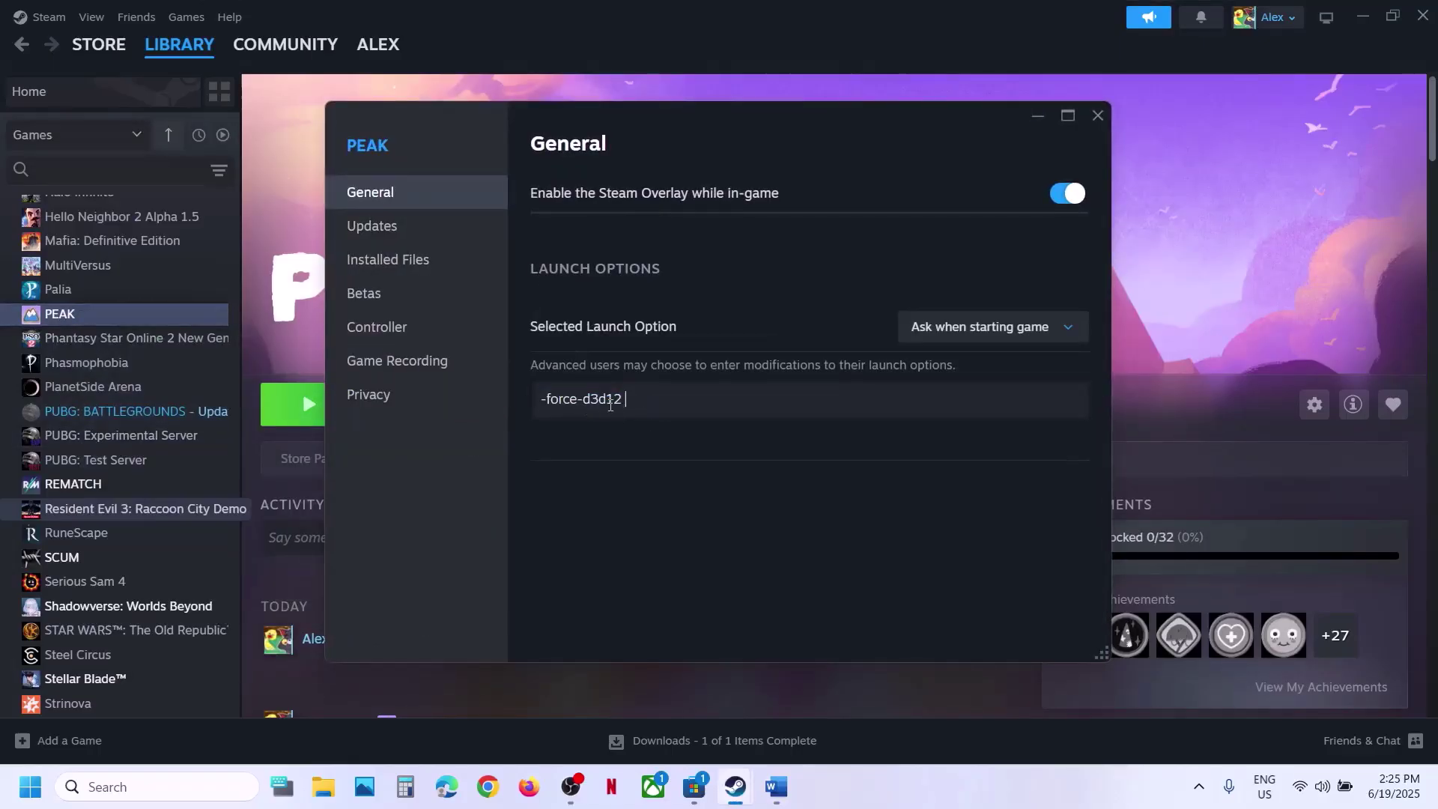
{"action": "left_click", "coordinate": [669, 475]}
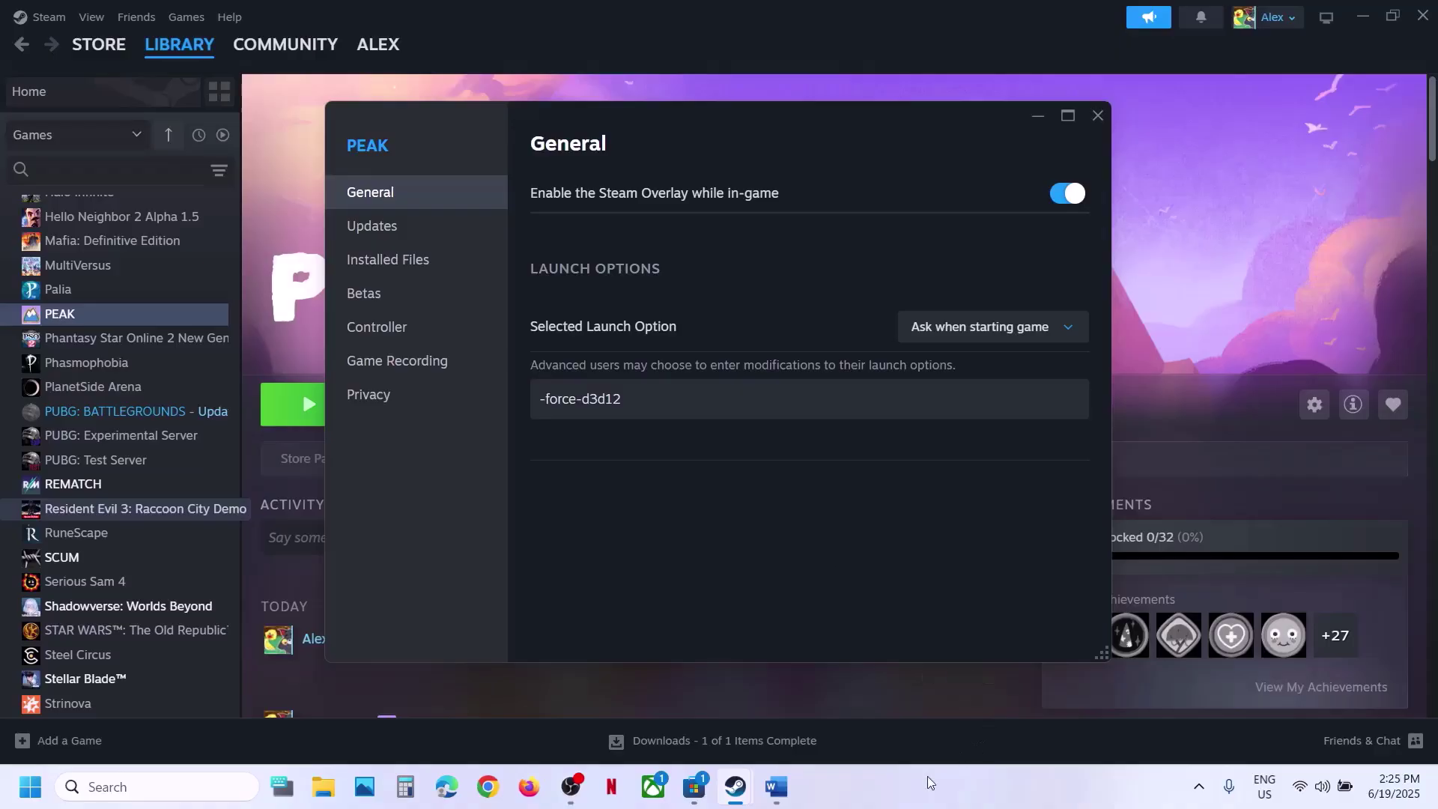
{"action": "key", "text": "Escape"}
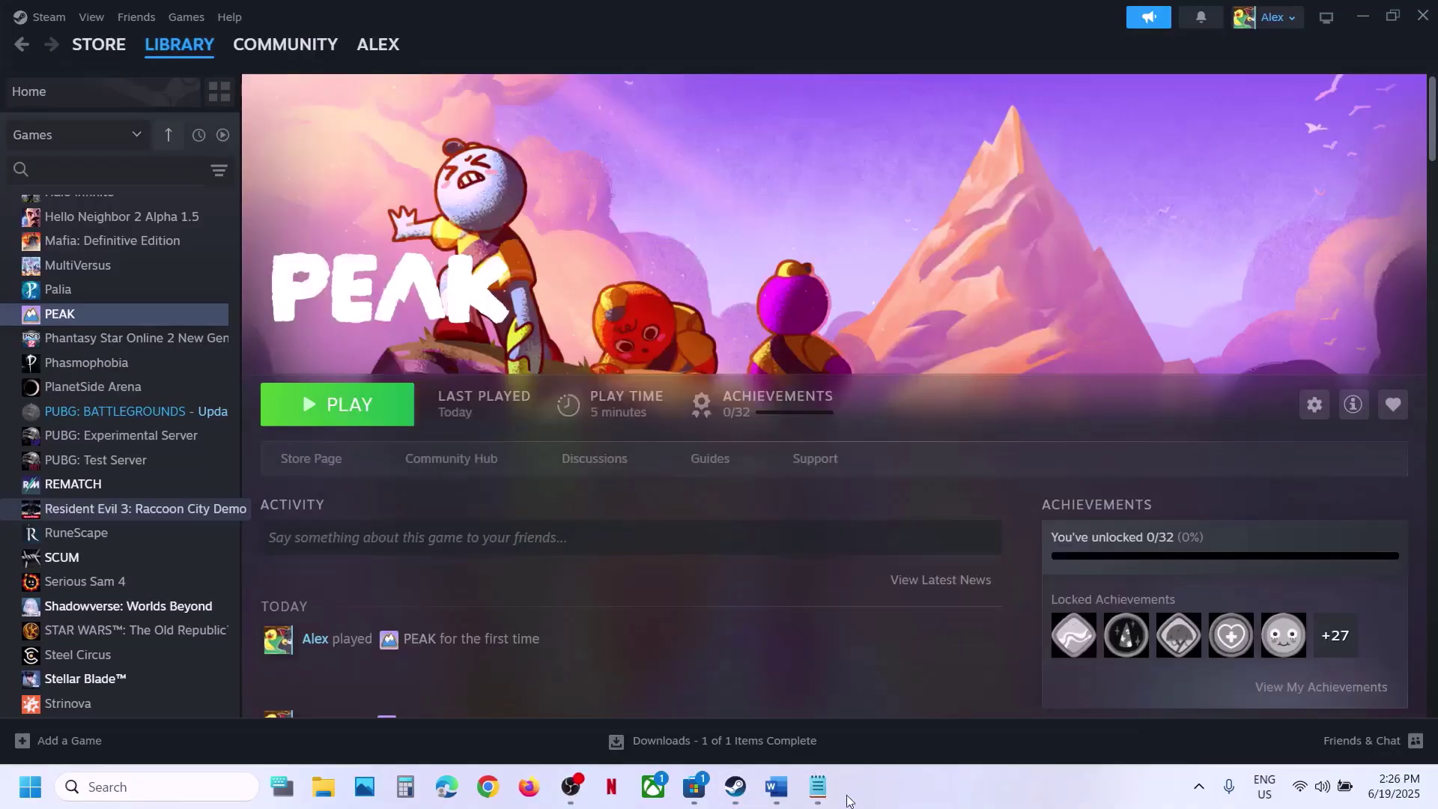
Copy the -force-vulkan launch option from Step 3 of the Word notes and return to Steam.
{"action": "left_click", "coordinate": [790, 796]}
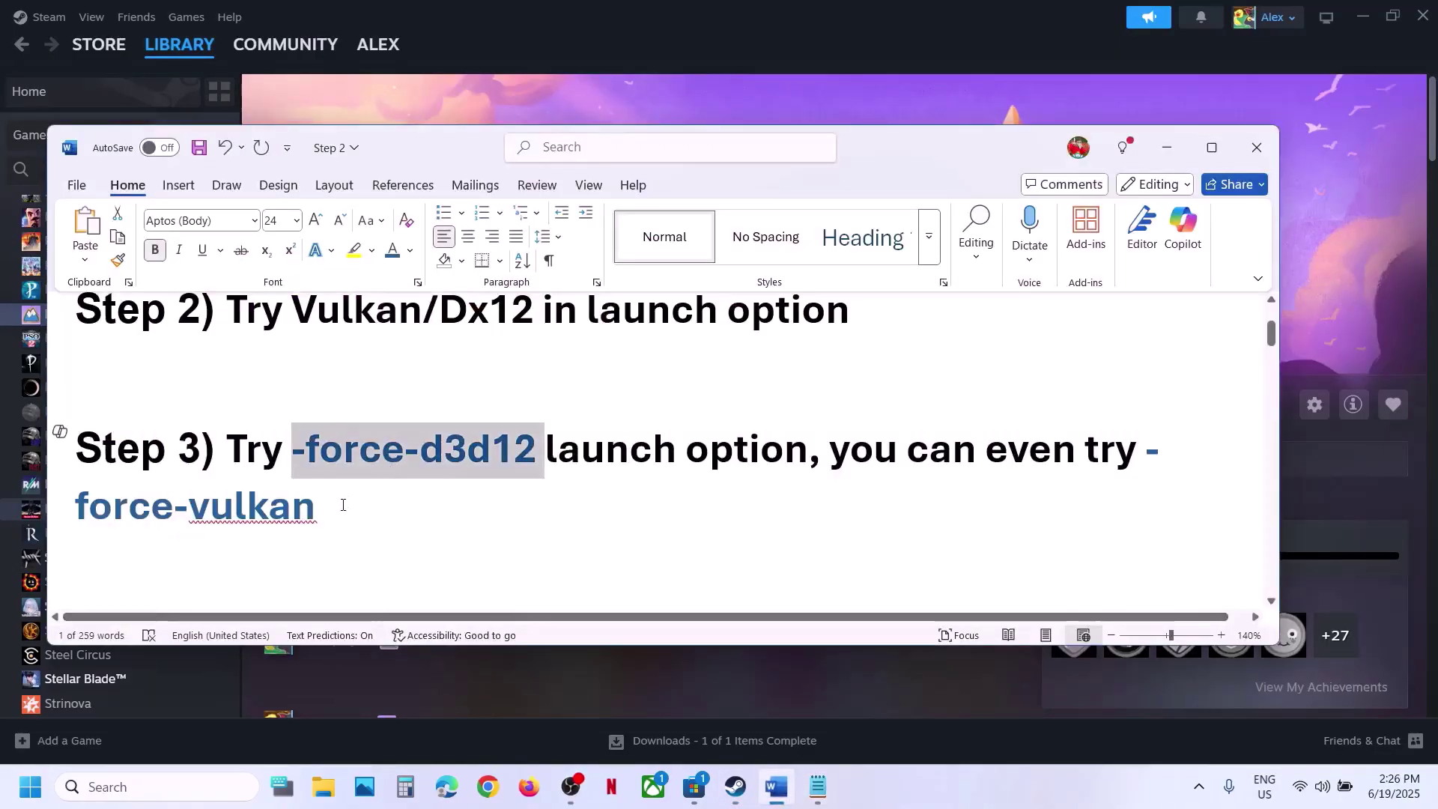
{"action": "left_click_drag", "start_coordinate": [343, 504], "coordinate": [978, 410]}
{"action": "left_click_drag", "start_coordinate": [1132, 420], "coordinate": [1148, 452]}
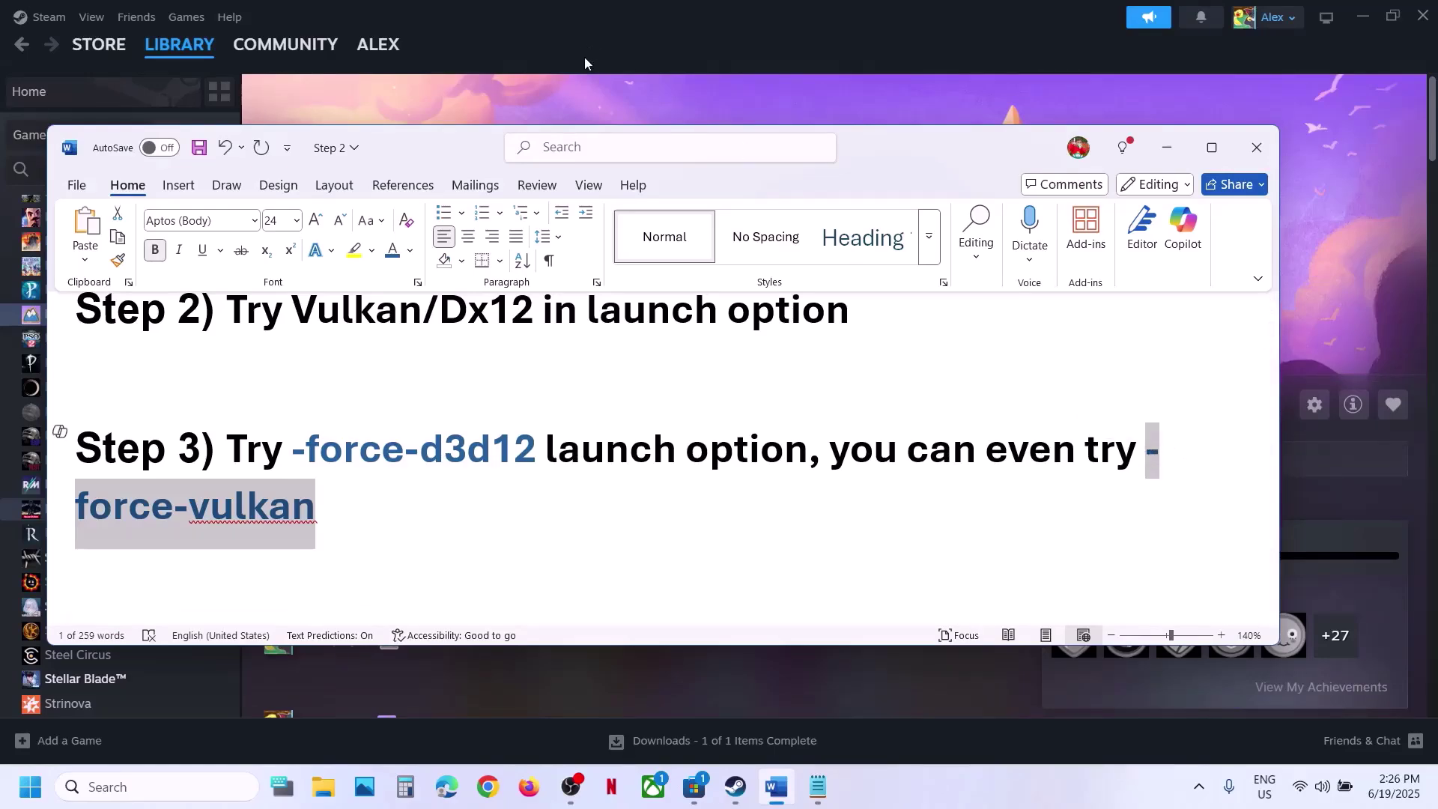
{"action": "left_click", "coordinate": [574, 86]}
Replace PEAK's launch options with -force-vulkan in its properties and review the Selected Launch Option choices without changing them.
{"action": "right_click", "coordinate": [65, 317]}
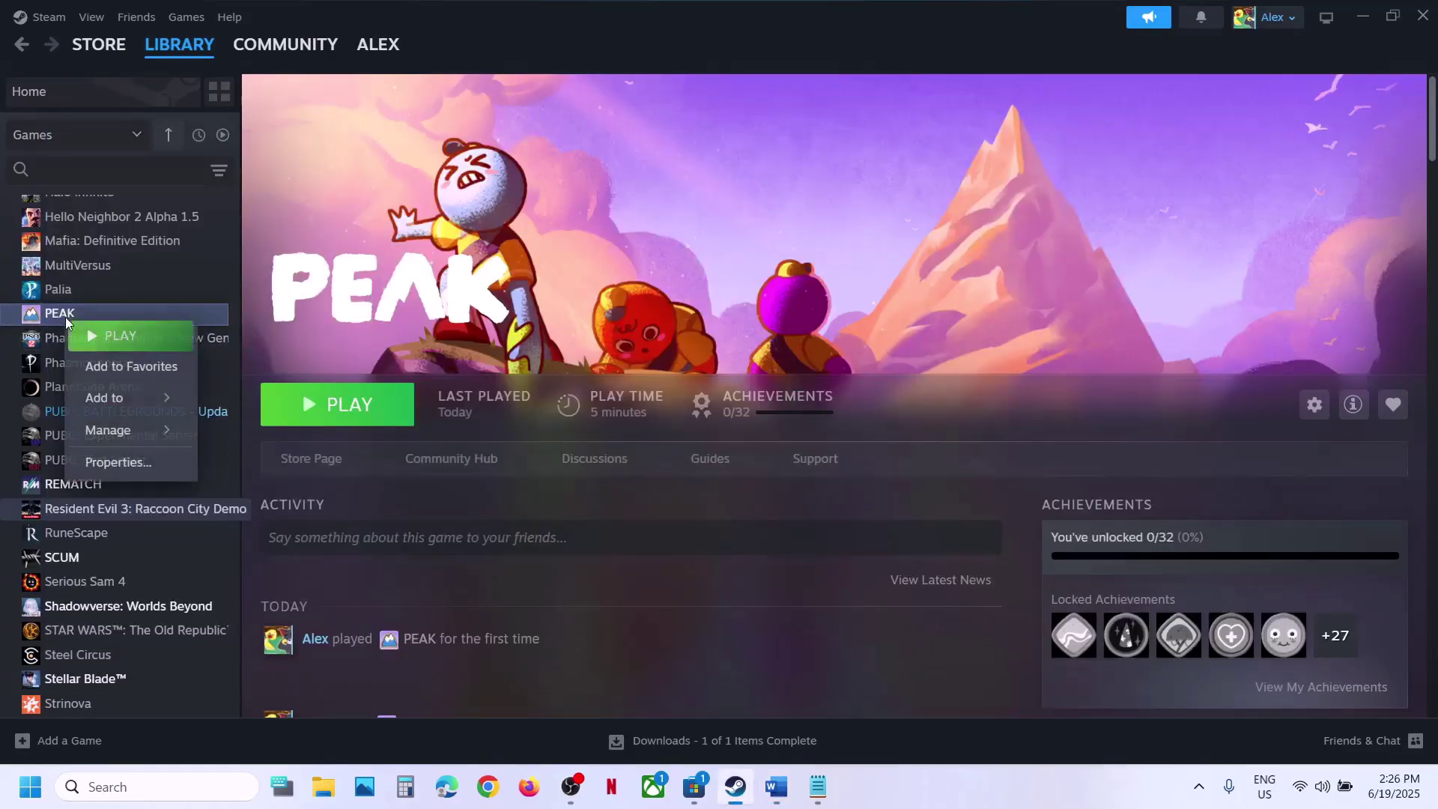
{"action": "left_click", "coordinate": [119, 461]}
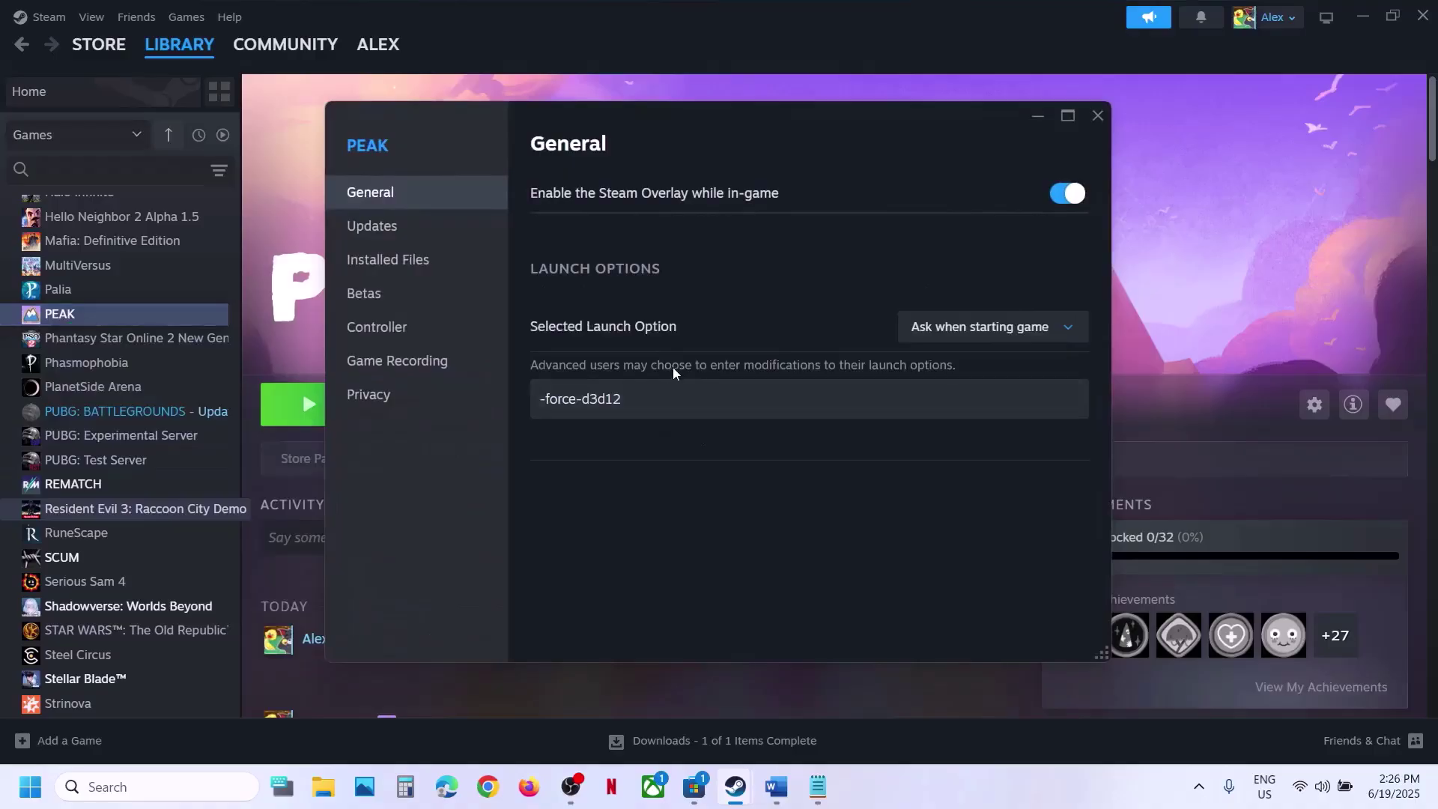
{"action": "left_click", "coordinate": [645, 391]}
{"action": "left_click_drag", "start_coordinate": [645, 392], "coordinate": [529, 390]}
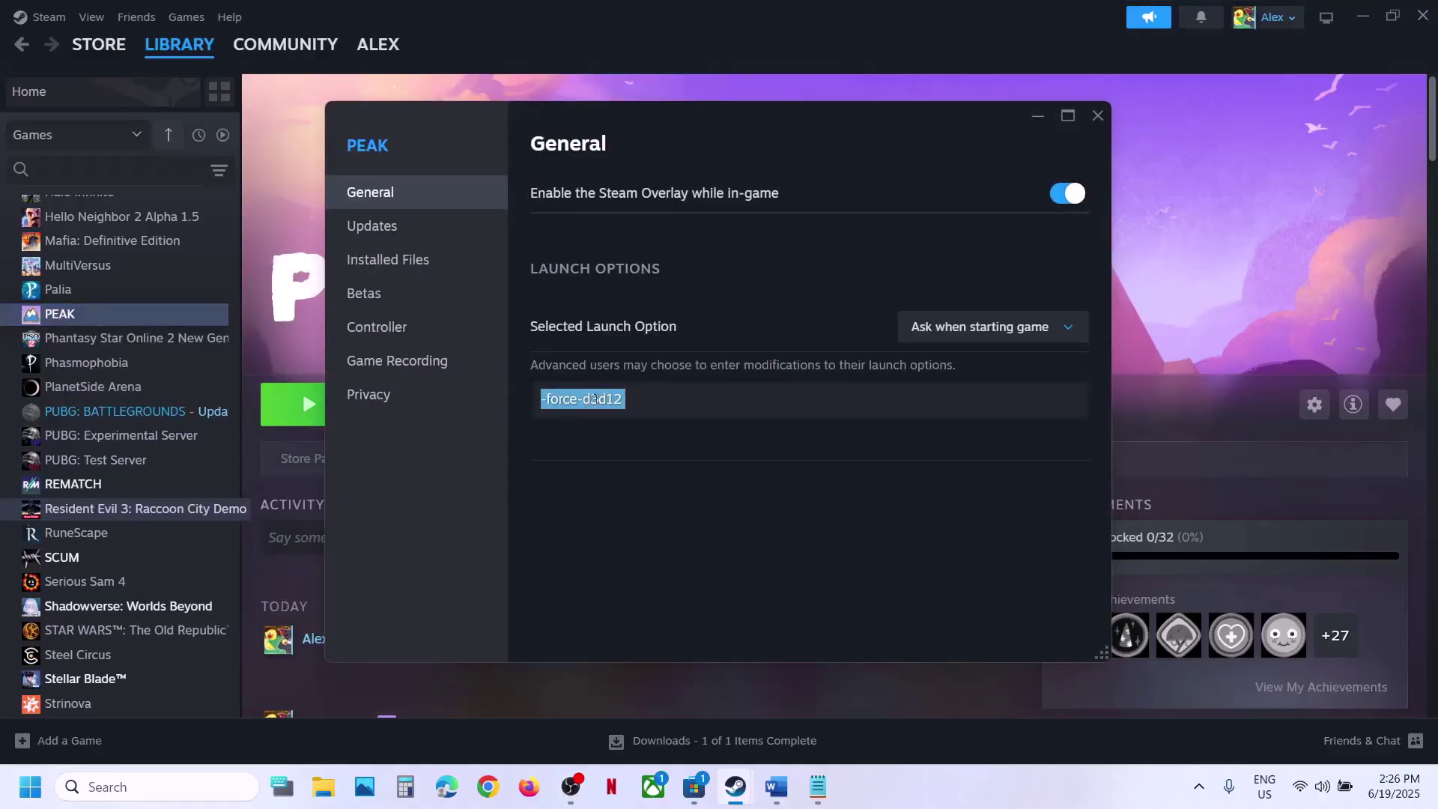
{"action": "left_click", "coordinate": [1027, 346]}
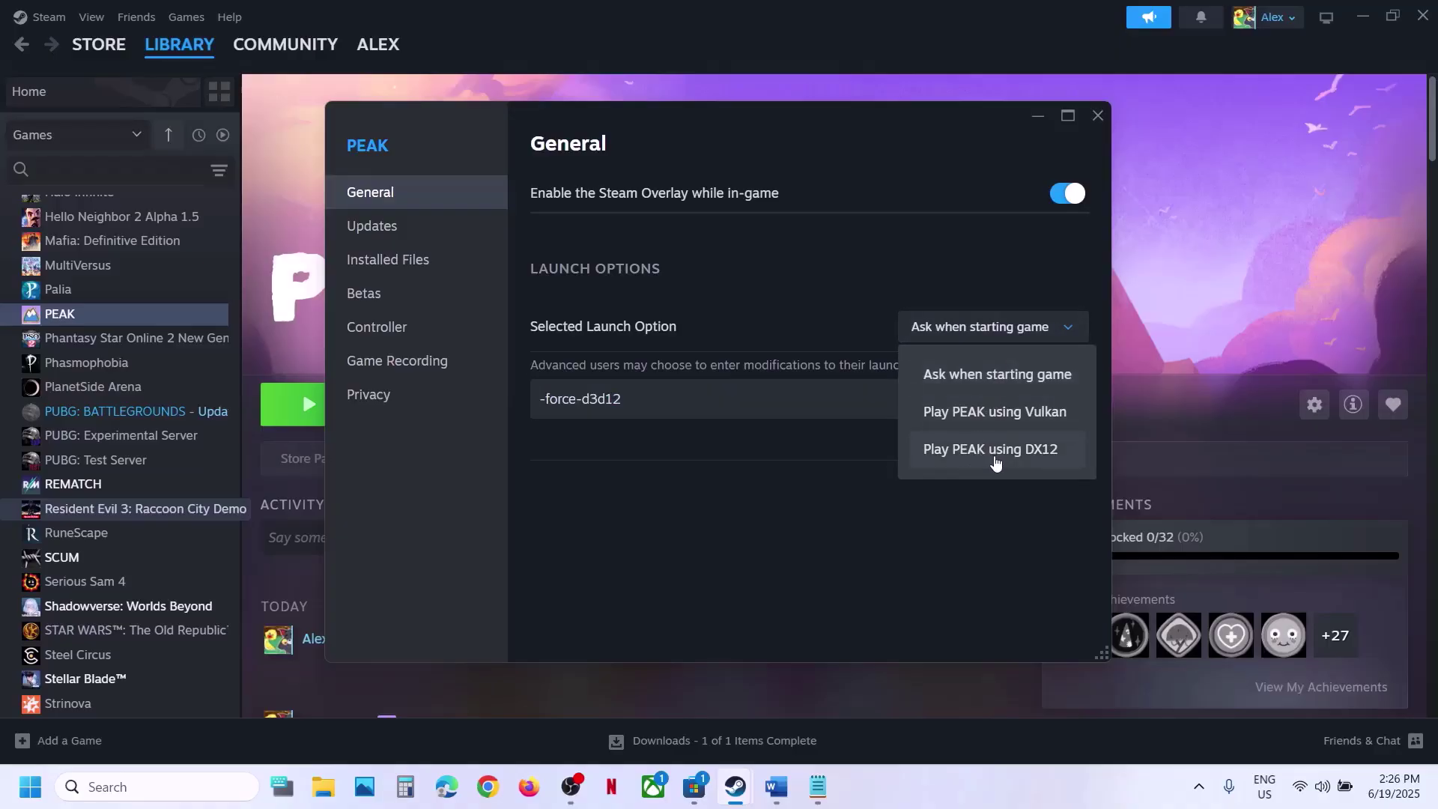
{"action": "left_click", "coordinate": [817, 492]}
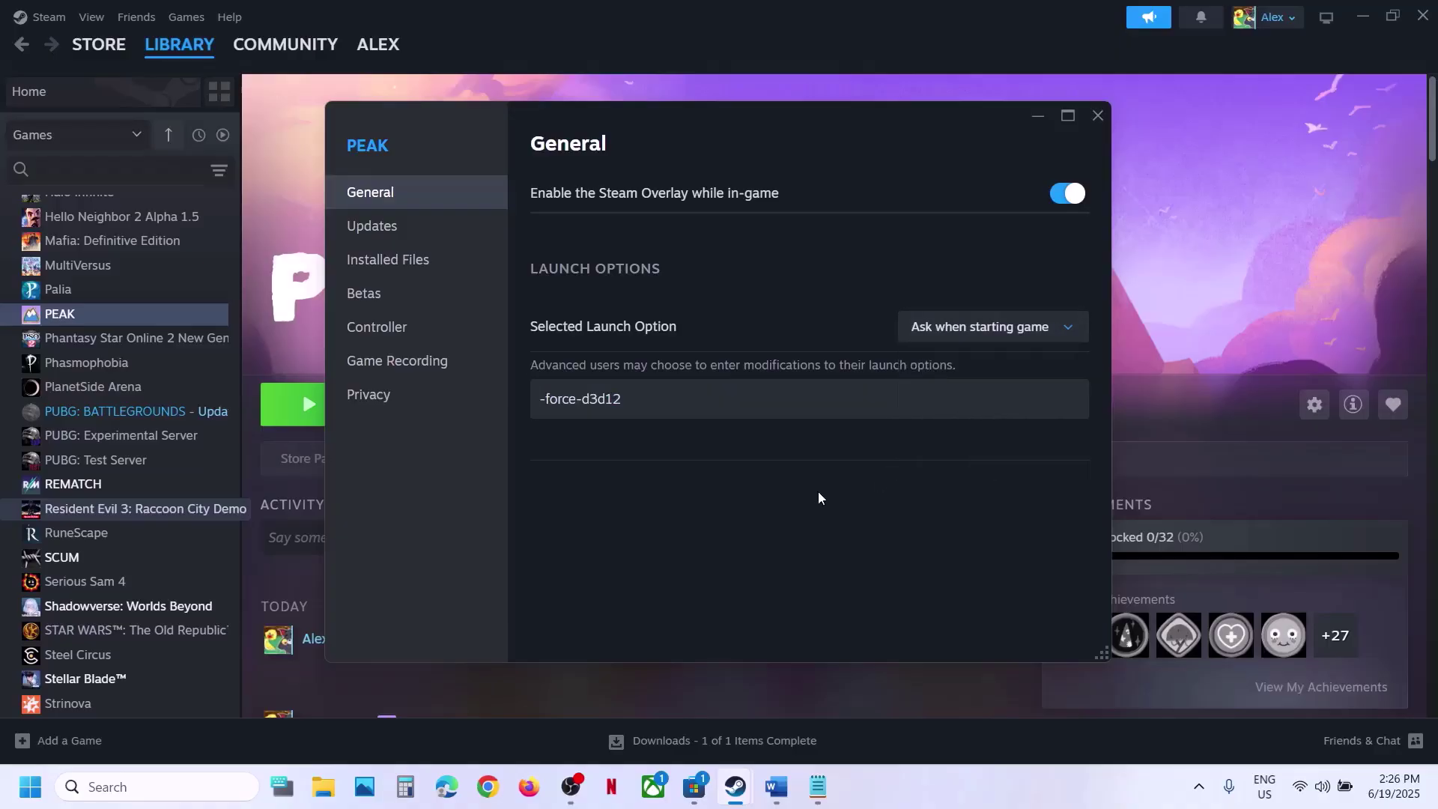
{"action": "triple_click", "coordinate": [649, 386]}
{"action": "key", "text": "ctrl+v"}
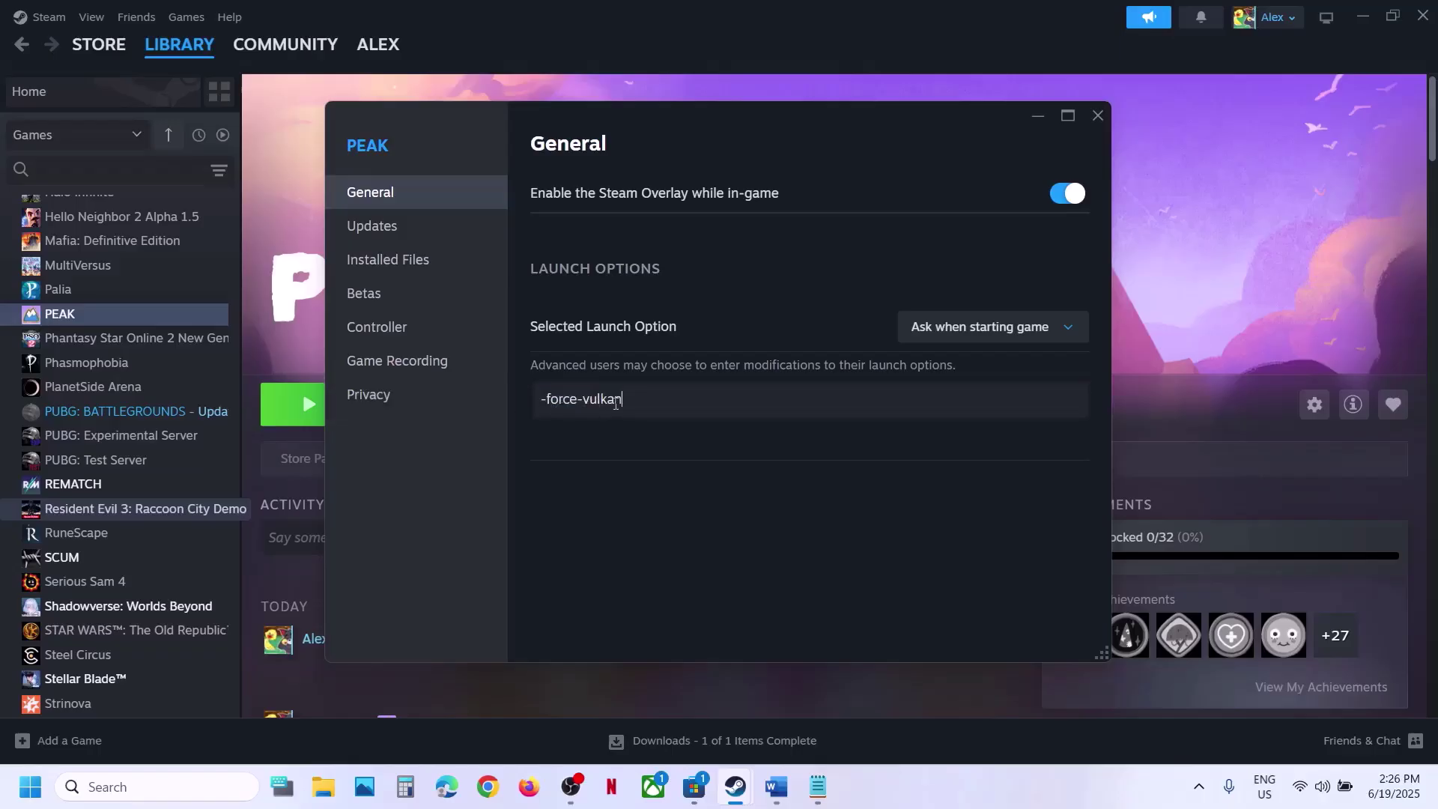
{"action": "left_click", "coordinate": [1033, 328]}
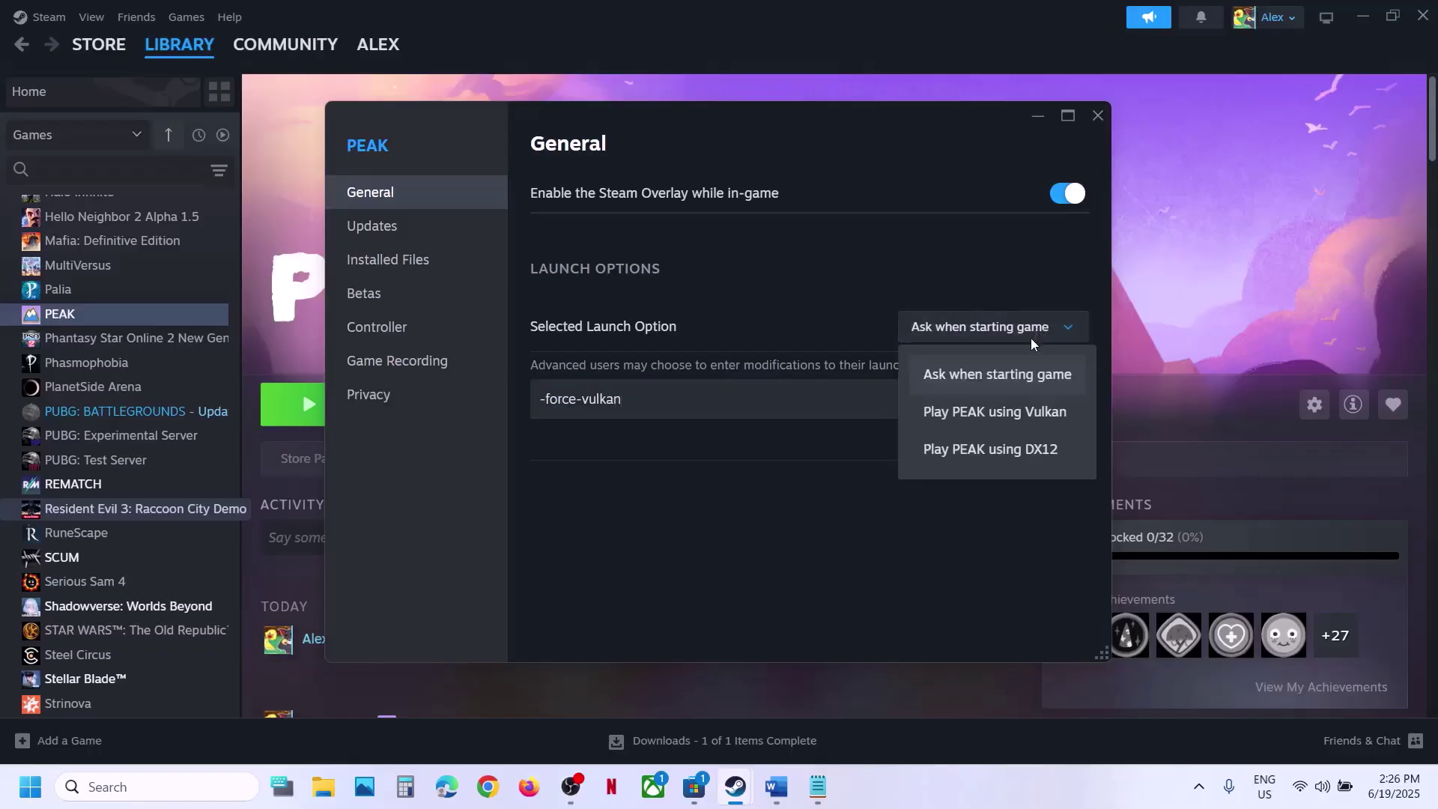
{"action": "left_click", "coordinate": [815, 304]}
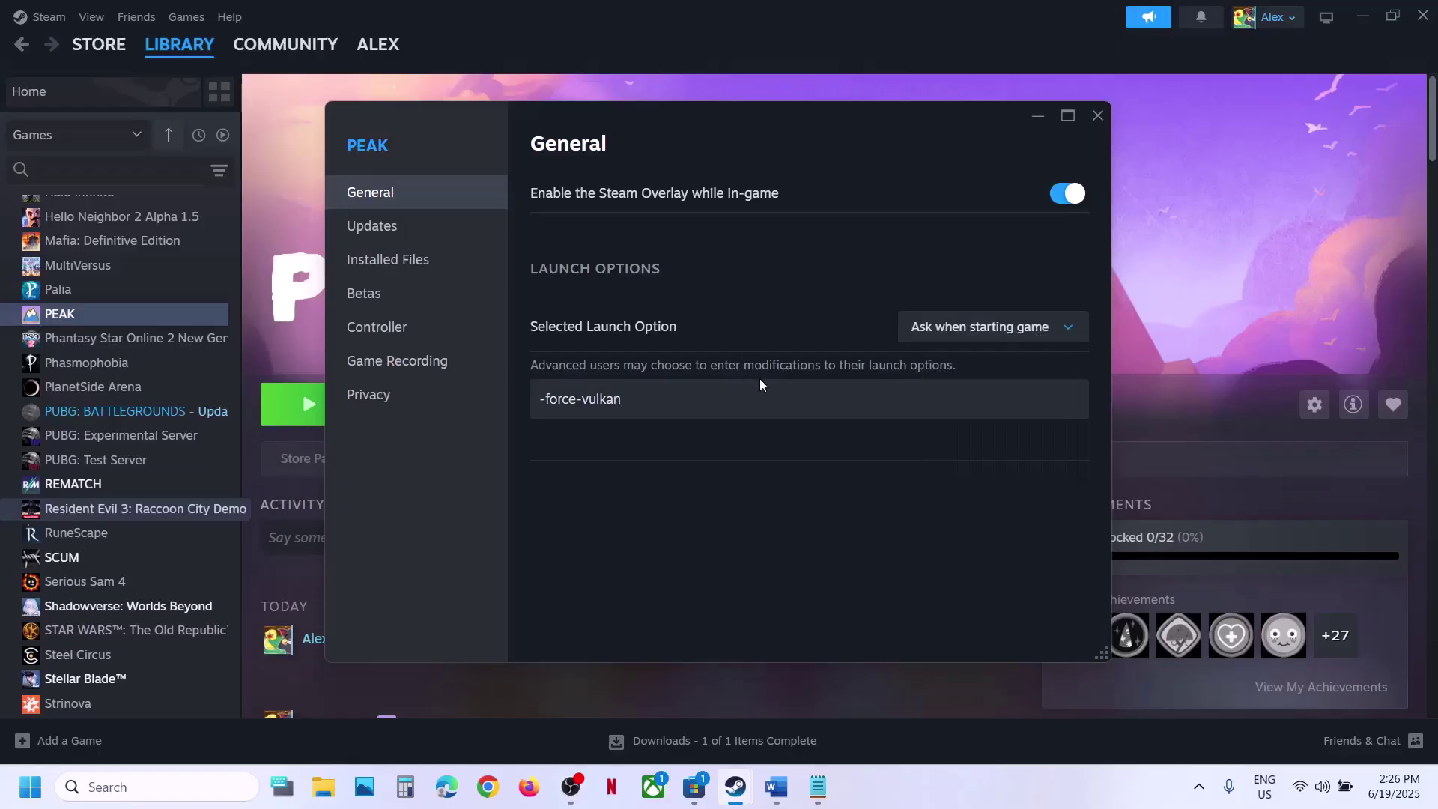
Clear the -force-vulkan text from PEAK's launch options and close its properties.
{"action": "left_click_drag", "start_coordinate": [632, 402], "coordinate": [504, 401]}
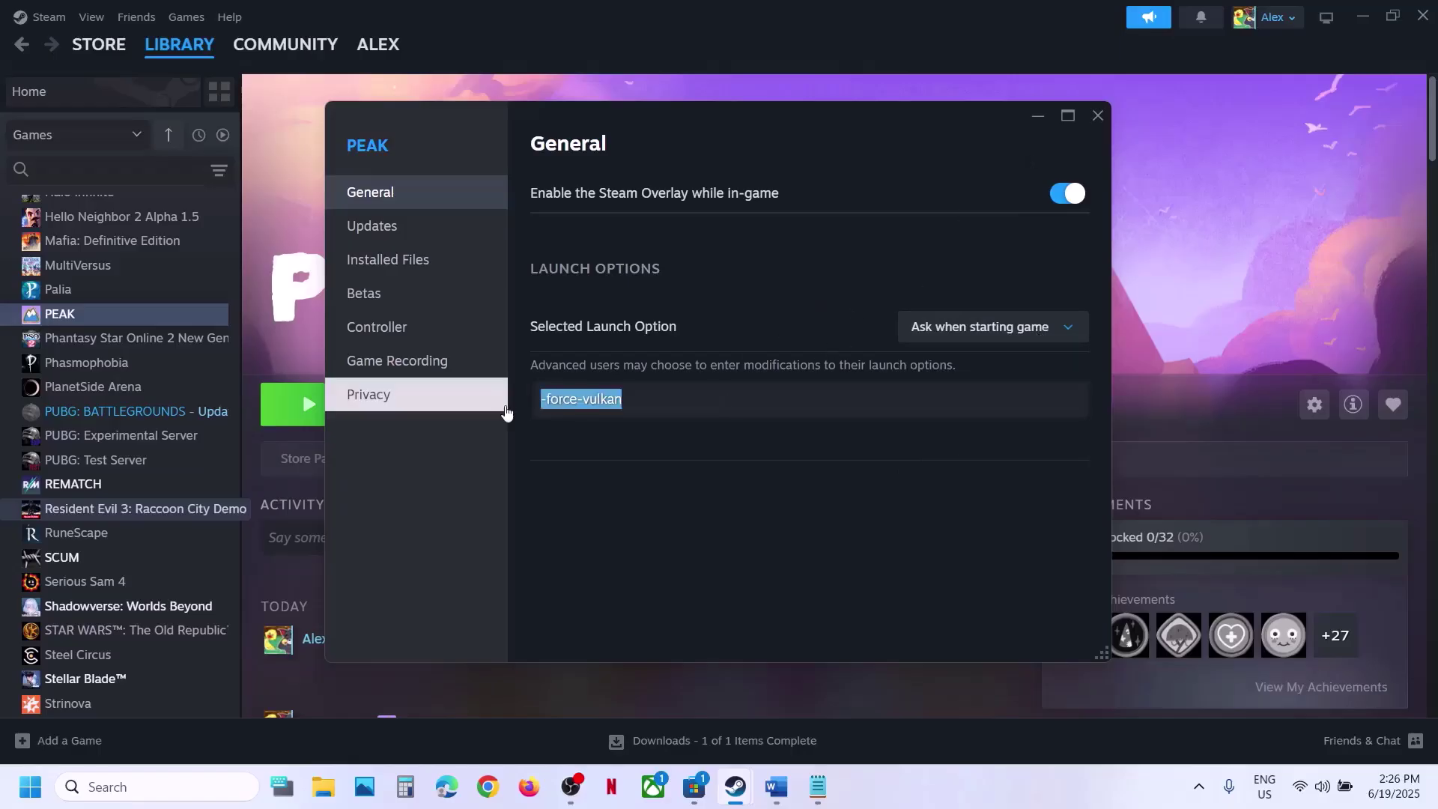
{"action": "key", "text": "BackSpace"}
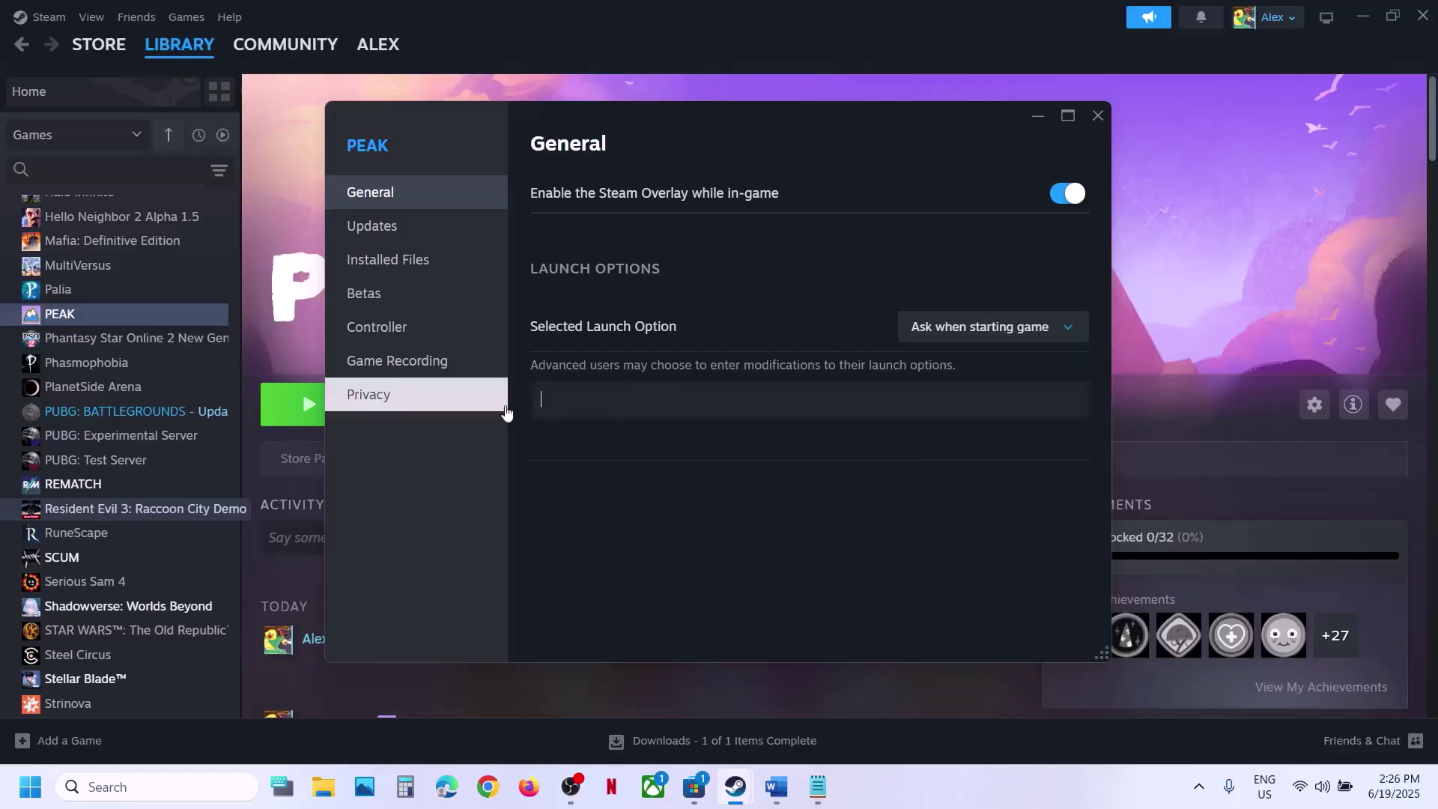
{"action": "left_click", "coordinate": [1085, 126]}
Bring up Step 4 in the Word notes and open Registry Editor, allowing it to make changes to the device.
{"action": "left_click", "coordinate": [778, 792]}
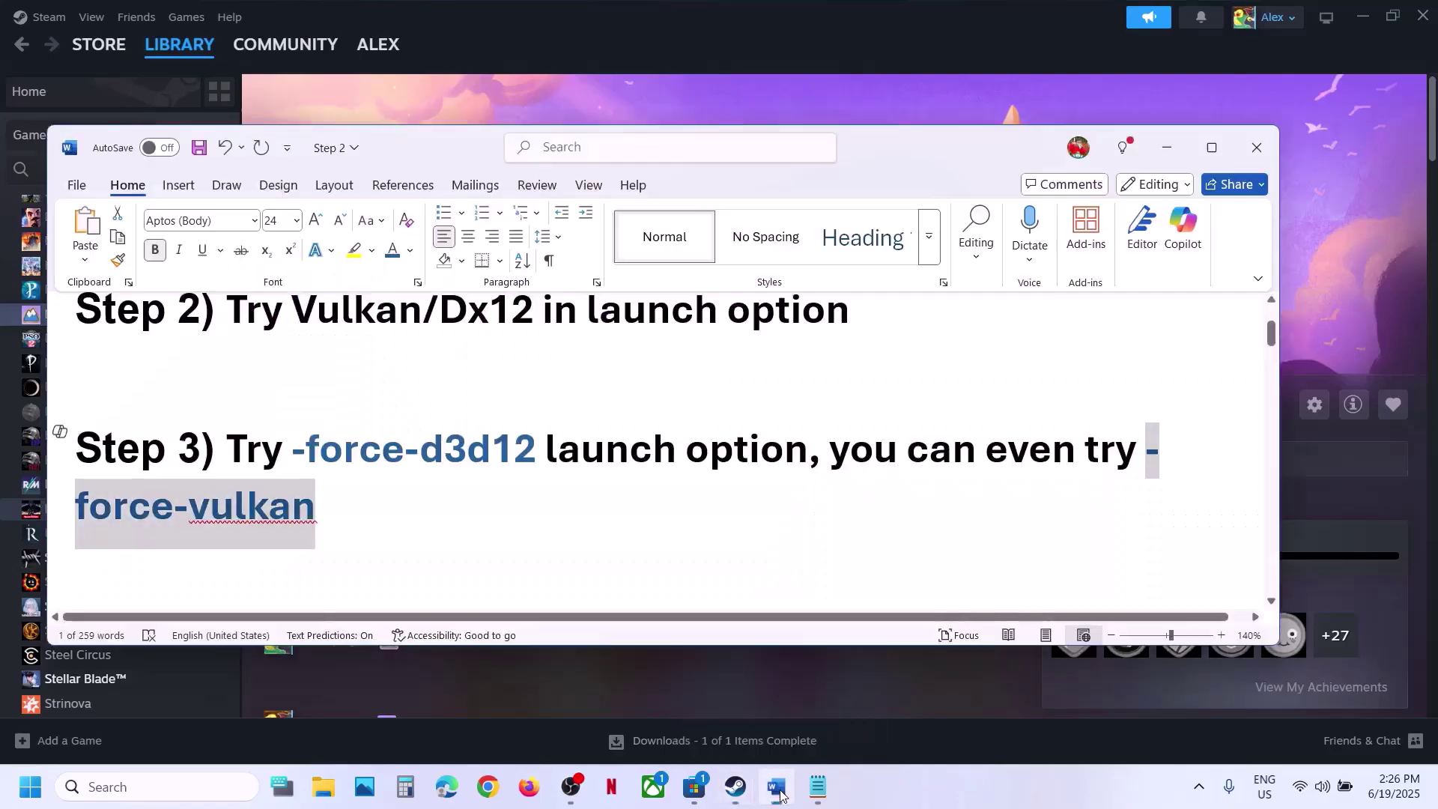
{"action": "scroll", "coordinate": [558, 507], "scroll_direction": "down", "scroll_amount": 4}
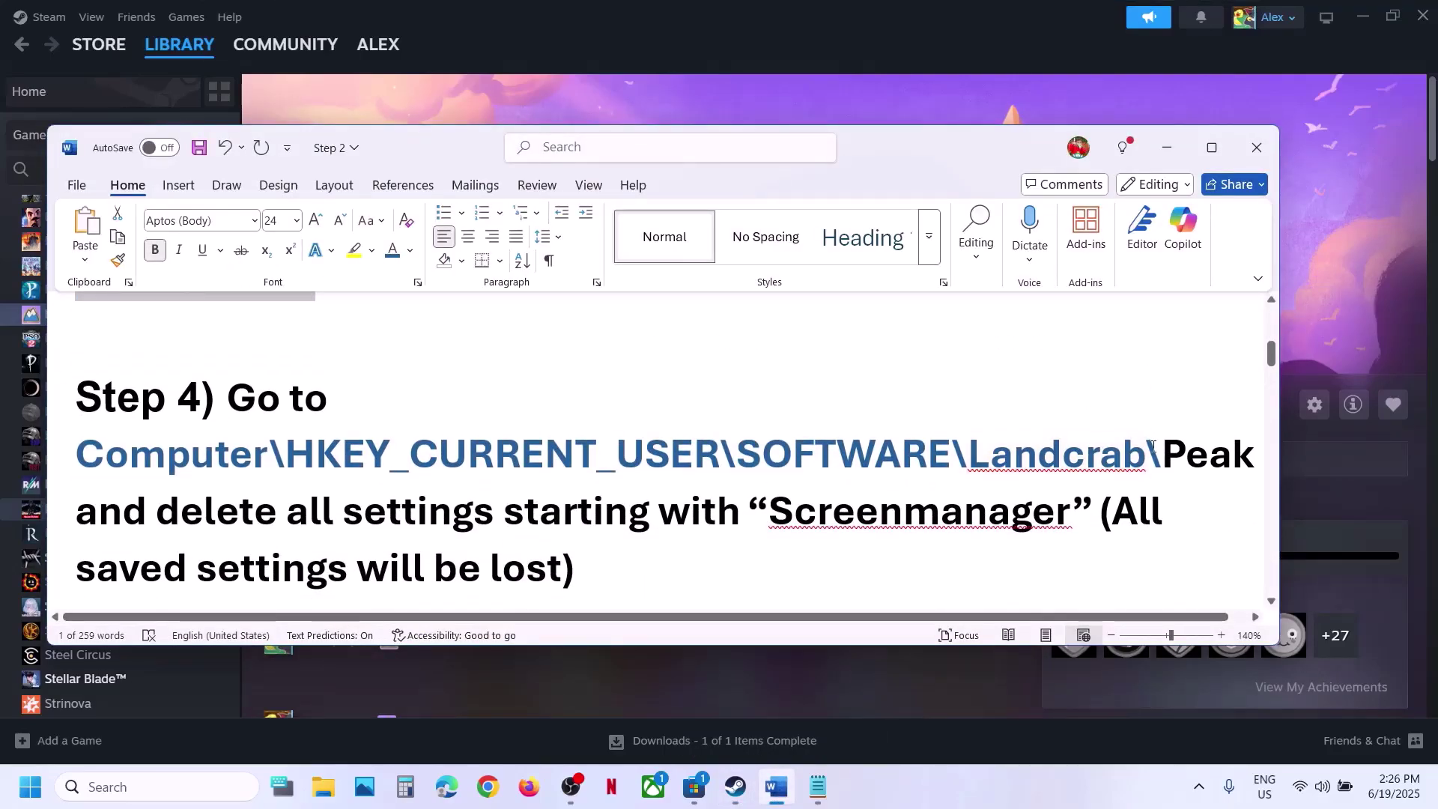
{"action": "left_click", "coordinate": [143, 798]}
{"action": "type", "text": "regi"}
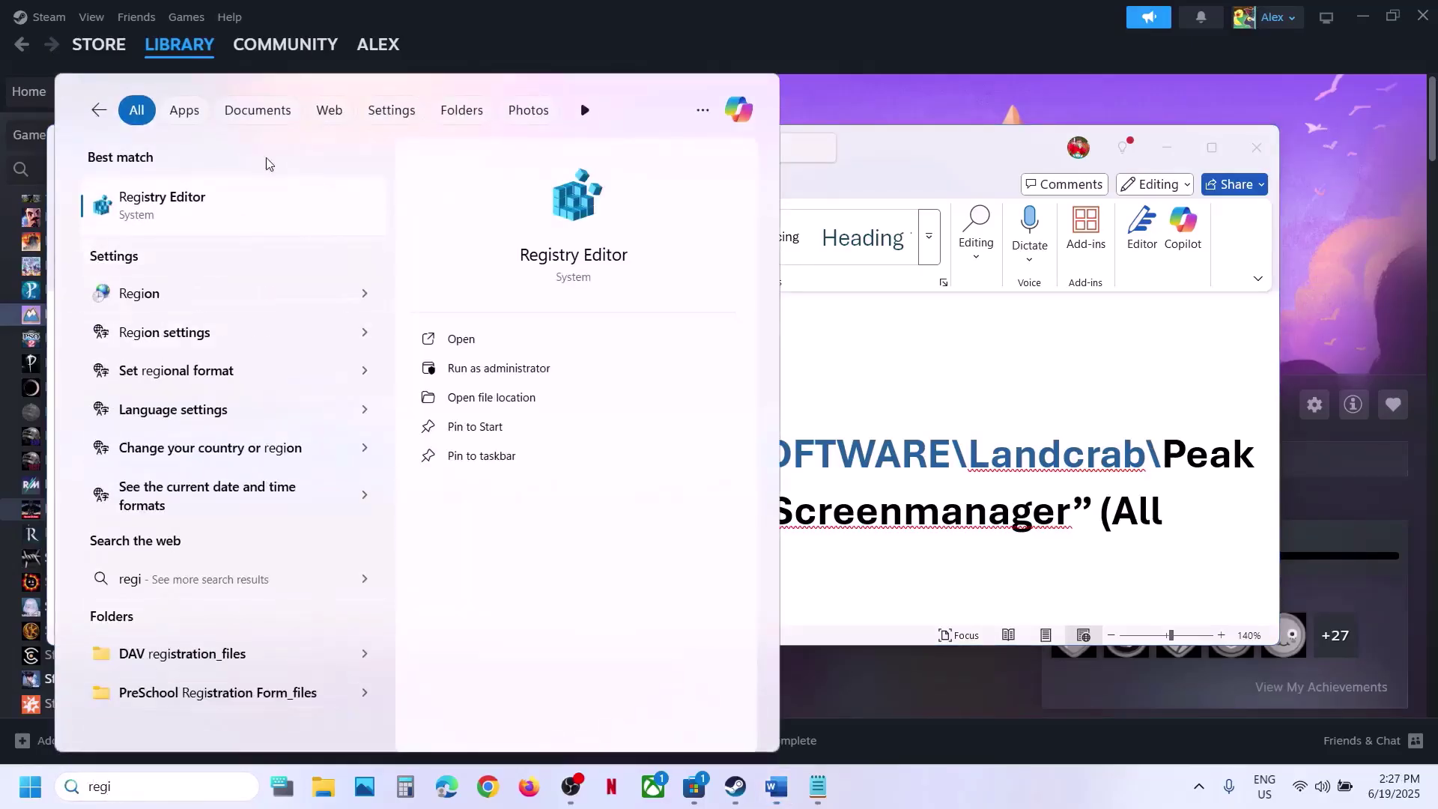
{"action": "left_click", "coordinate": [230, 190]}
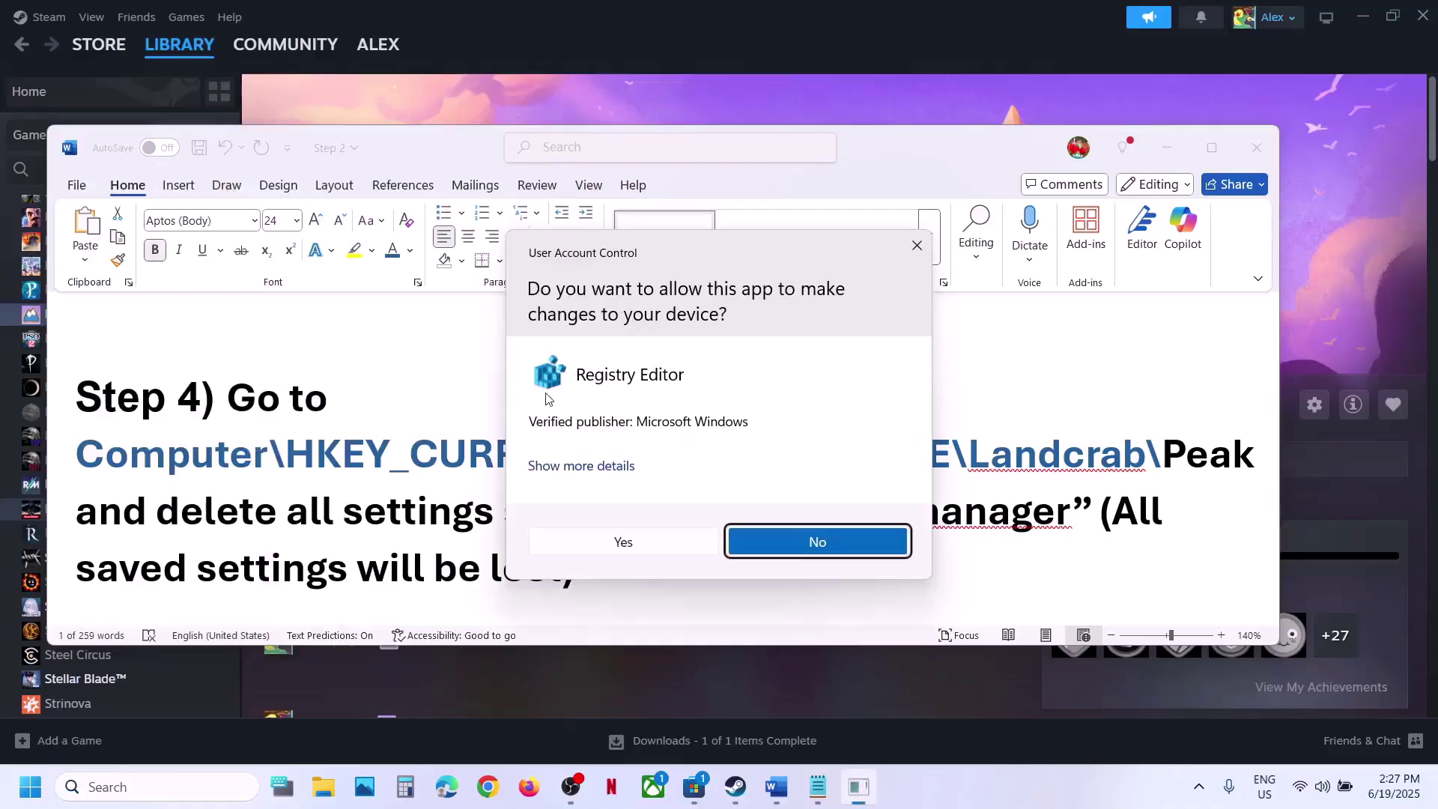
{"action": "left_click", "coordinate": [616, 542]}
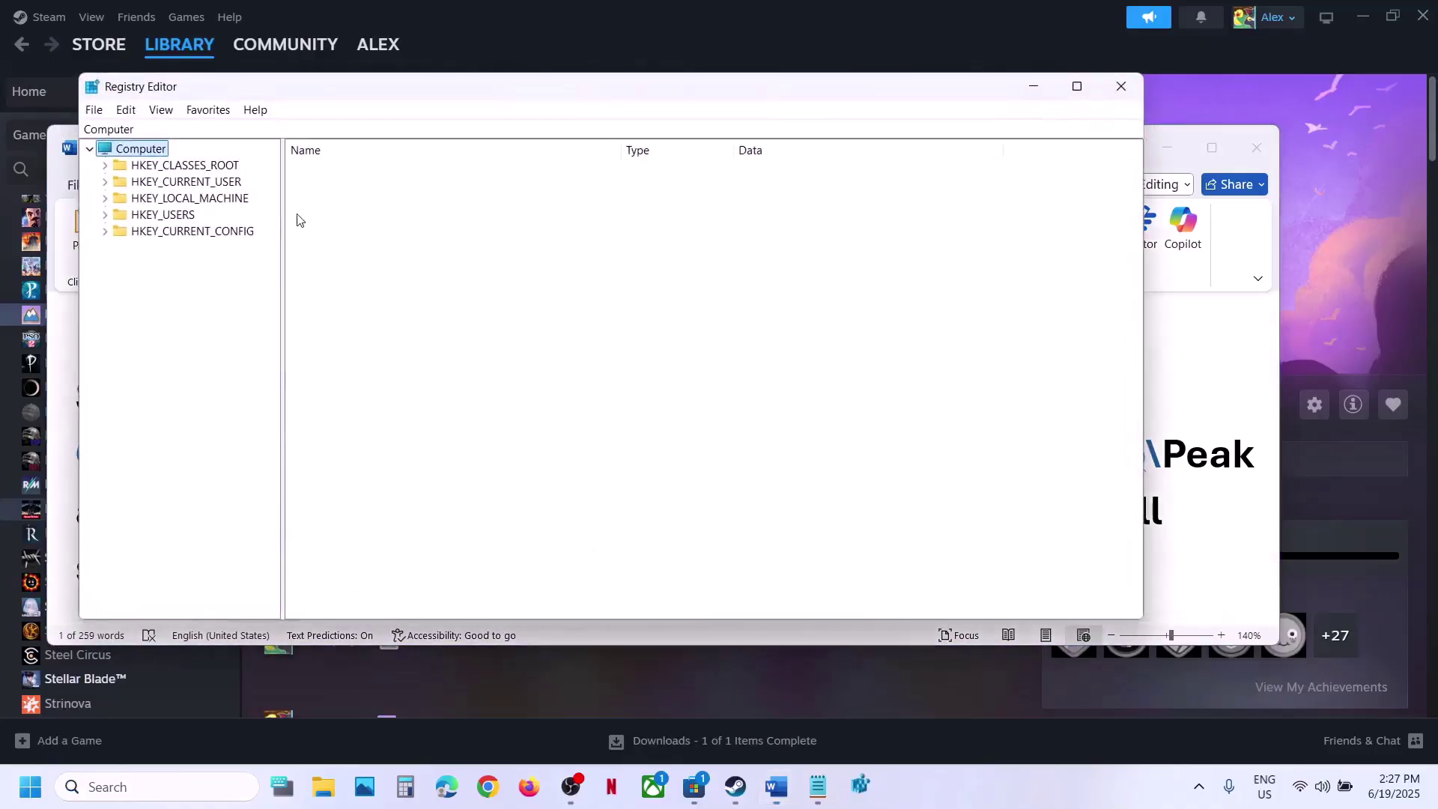
Navigate to HKEY_CURRENT_USER\Software\LandCrab\PEAK in the registry and display the key's values.
{"action": "left_click", "coordinate": [180, 187]}
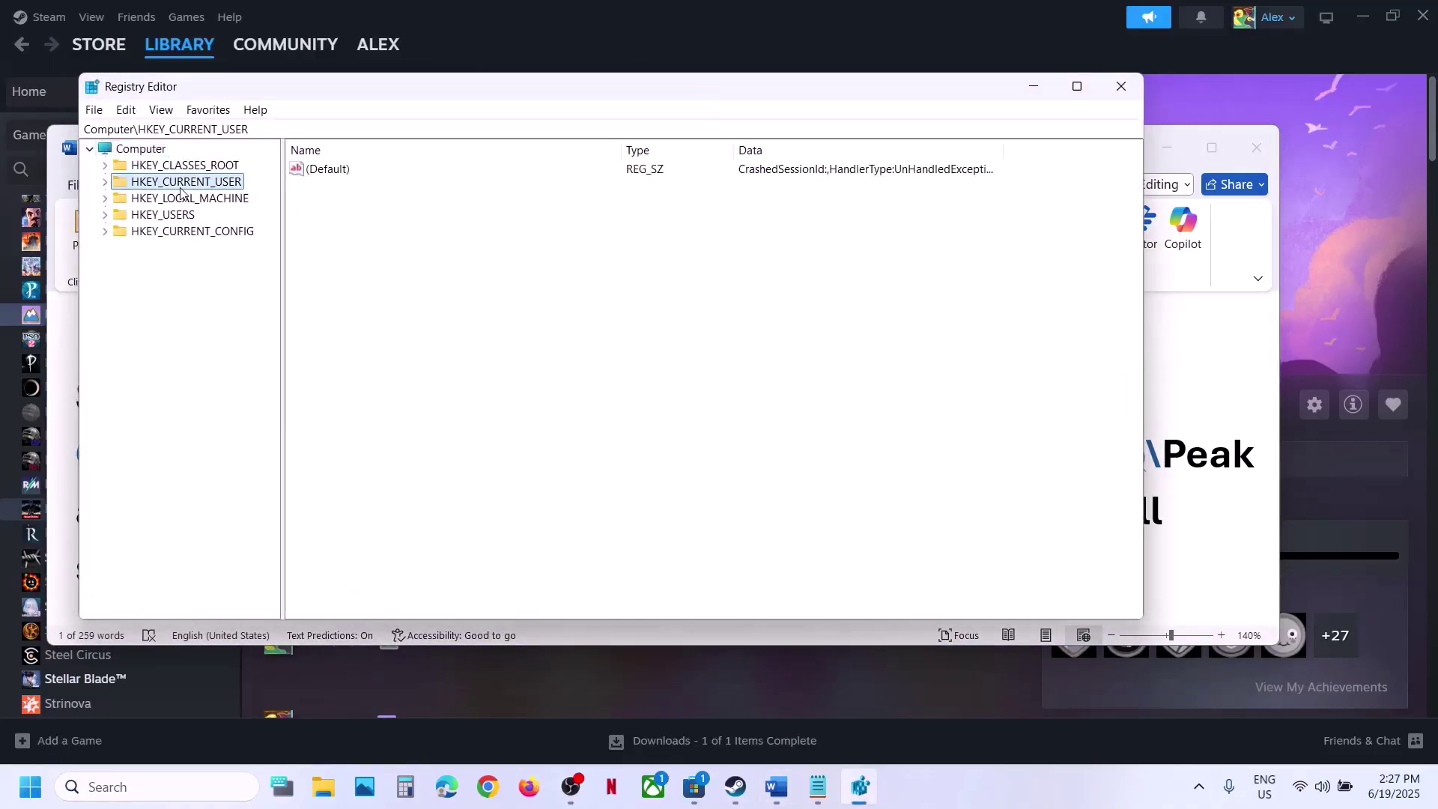
{"action": "left_click", "coordinate": [105, 182]}
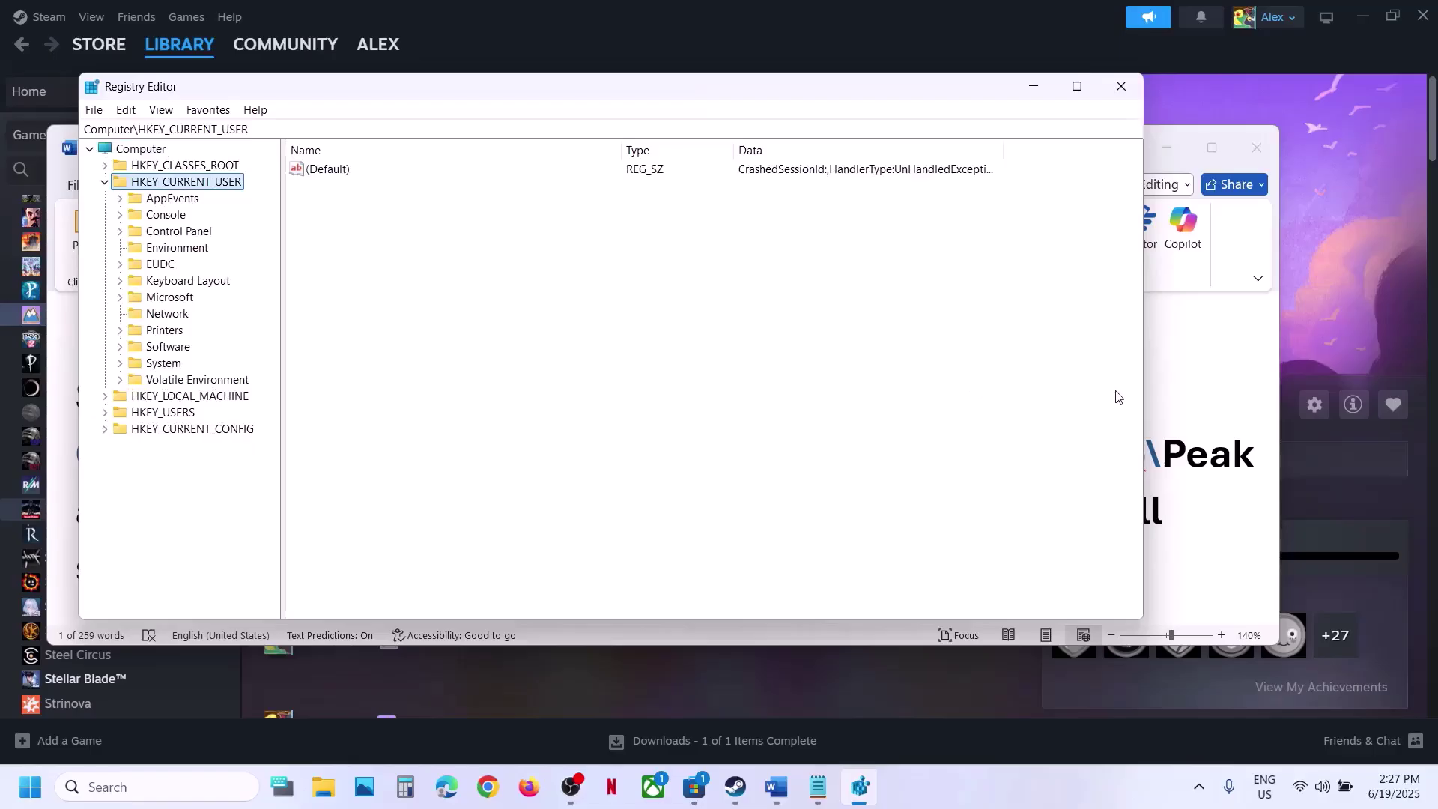
{"action": "key", "text": "alt+Tab"}
{"action": "key", "text": "alt+Tab"}
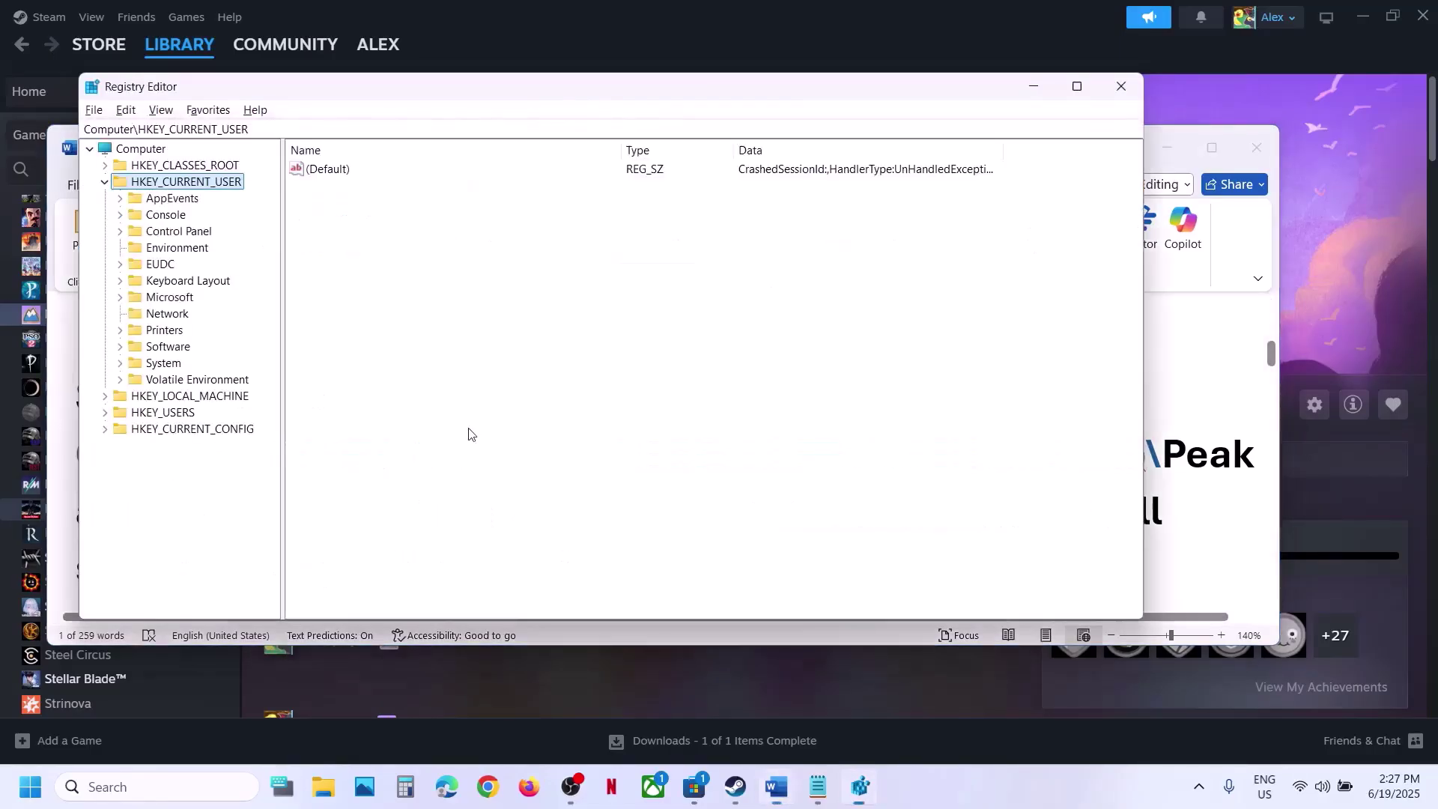
{"action": "left_click", "coordinate": [150, 348]}
{"action": "left_click", "coordinate": [119, 347]}
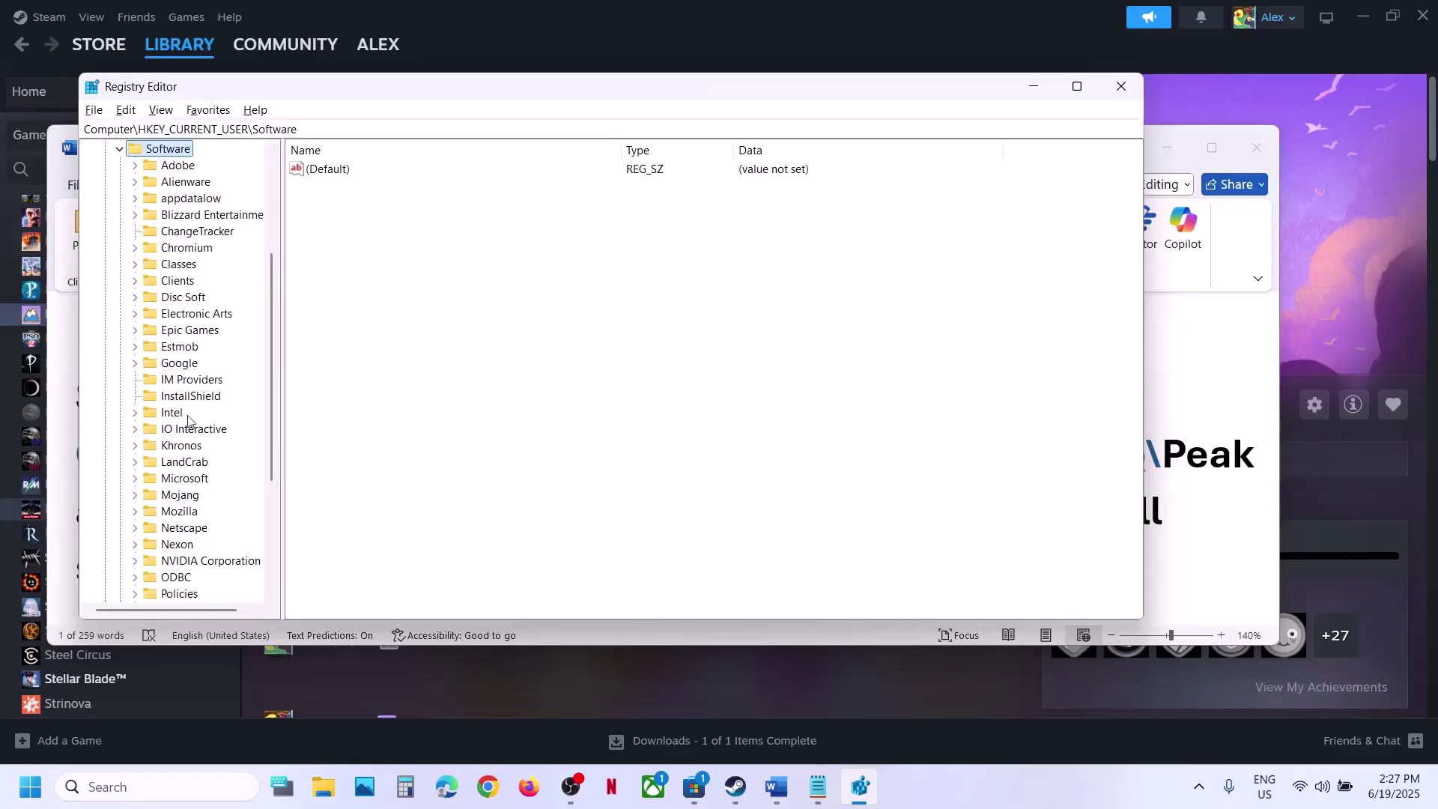
{"action": "left_click", "coordinate": [183, 465]}
{"action": "left_click", "coordinate": [136, 462]}
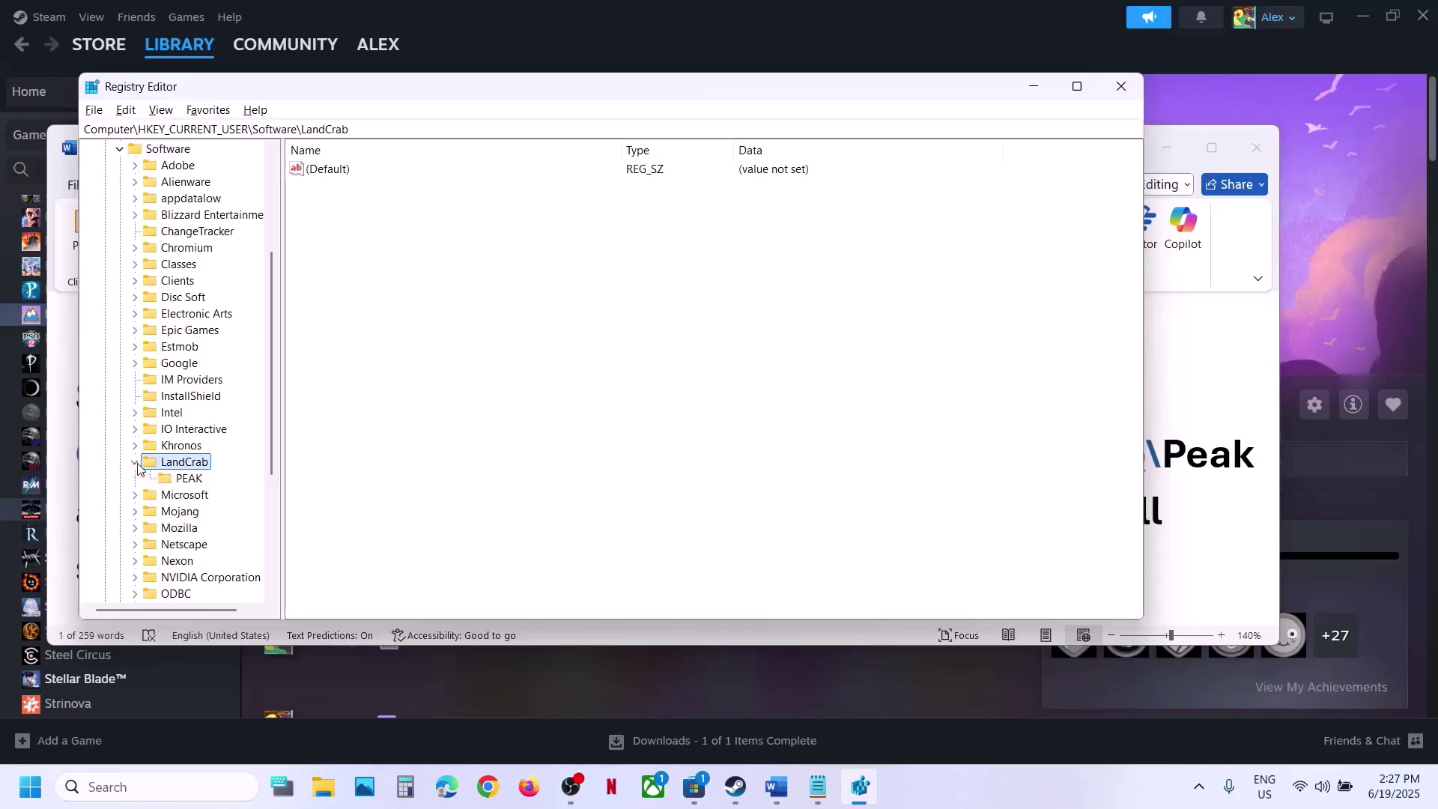
{"action": "left_click", "coordinate": [189, 482]}
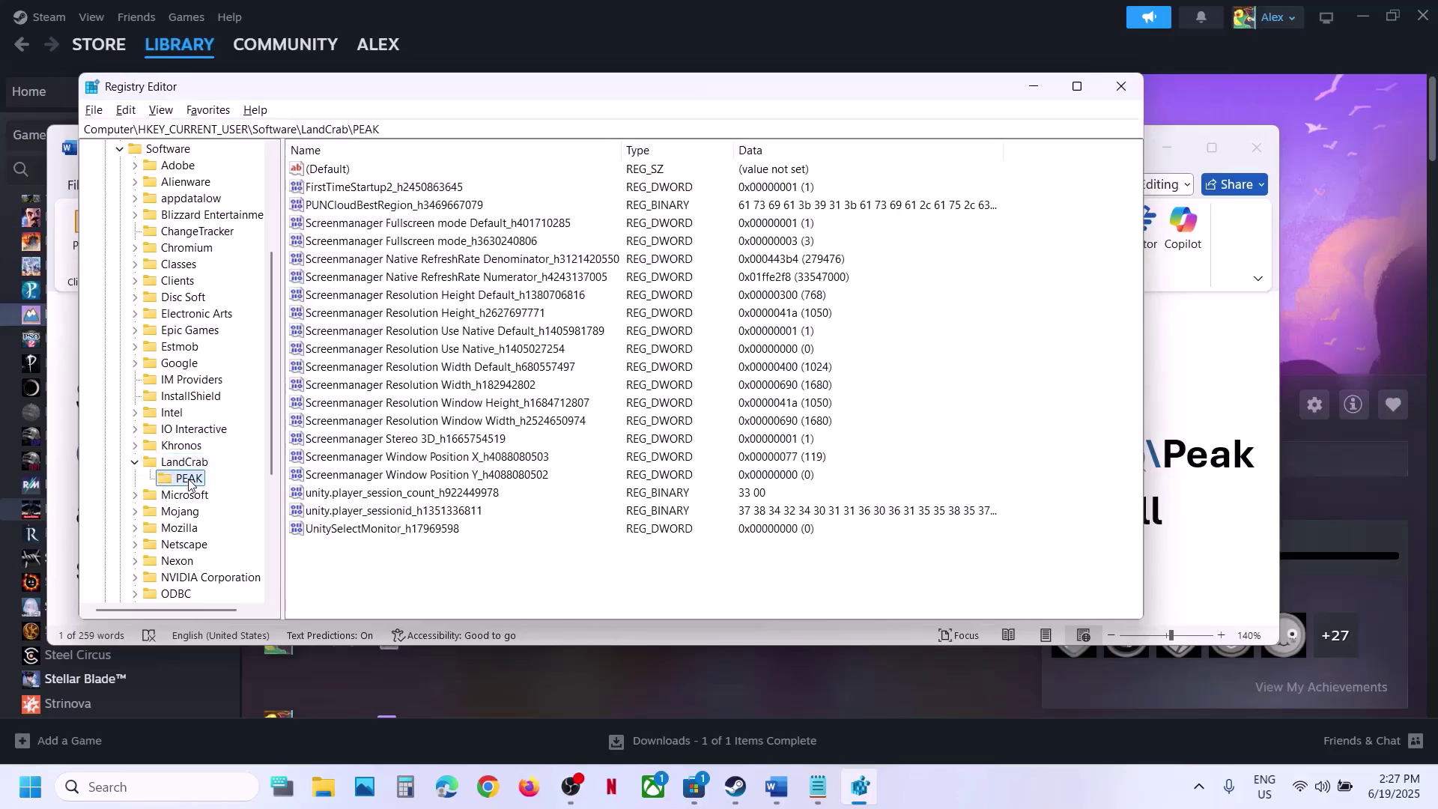
Switch to the Word notes and examine the Step 4 instruction about deleting the PEAK settings that start with Screenmanager.
{"action": "left_click", "coordinate": [1182, 463]}
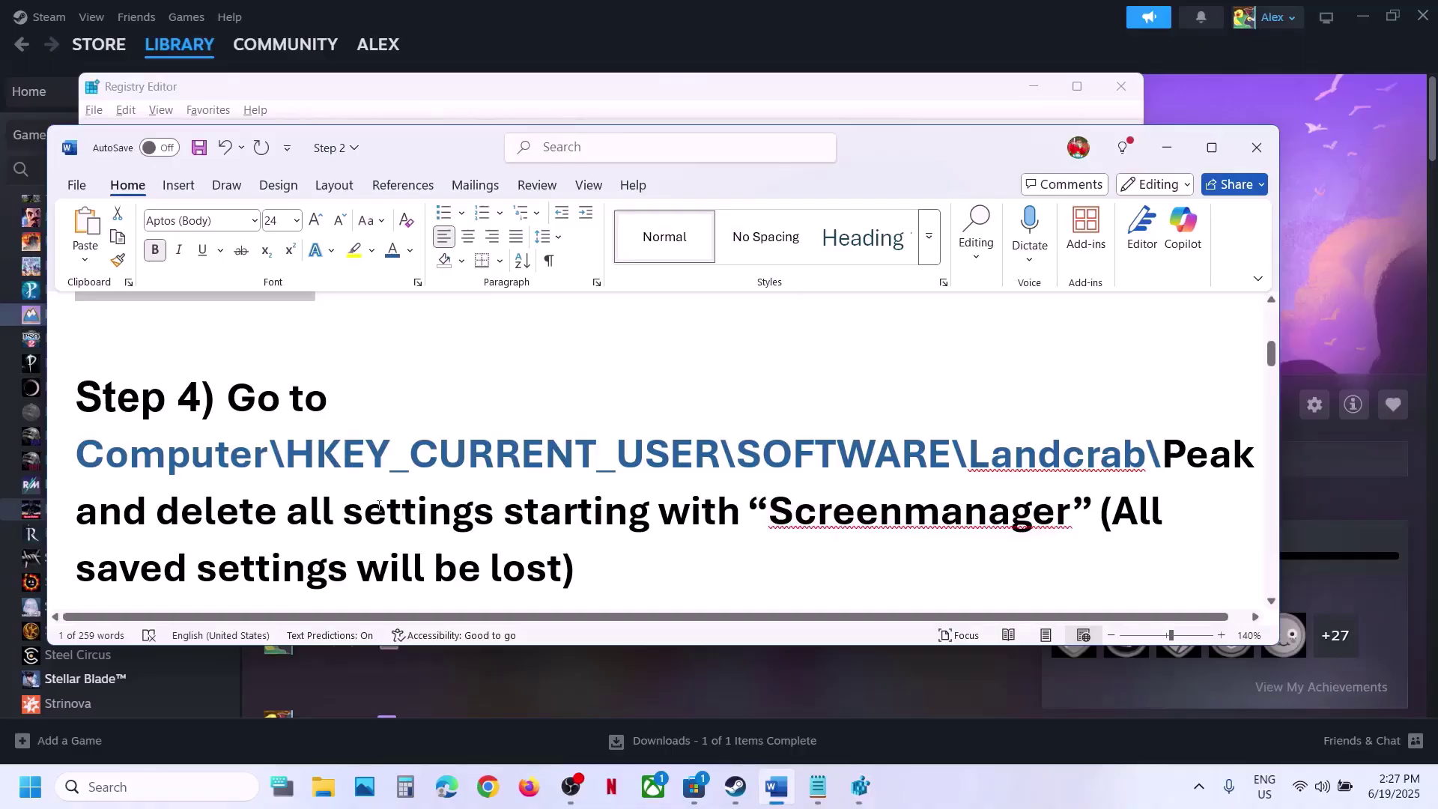
{"action": "left_click_drag", "start_coordinate": [173, 513], "coordinate": [921, 517]}
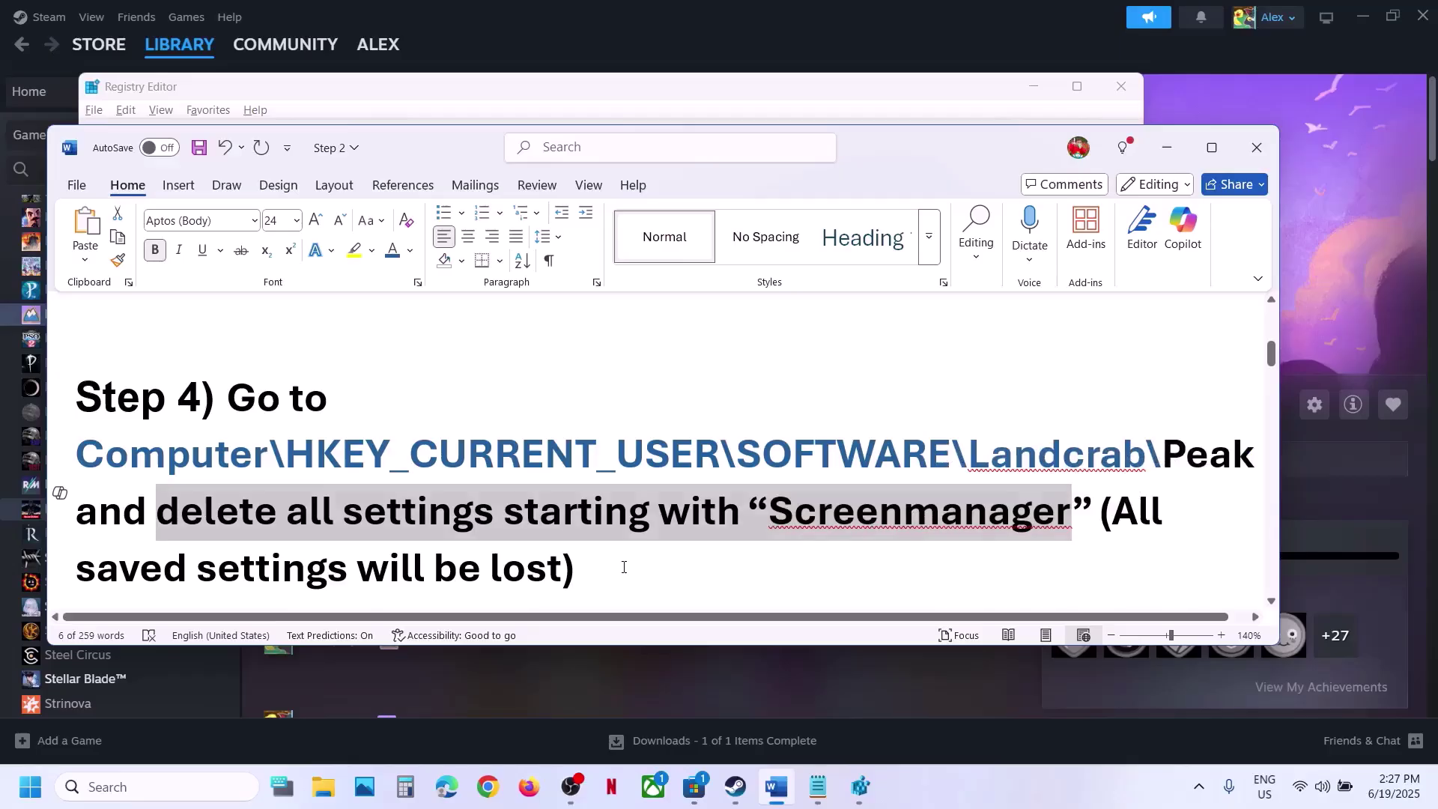
{"action": "left_click_drag", "start_coordinate": [624, 567], "coordinate": [1073, 517]}
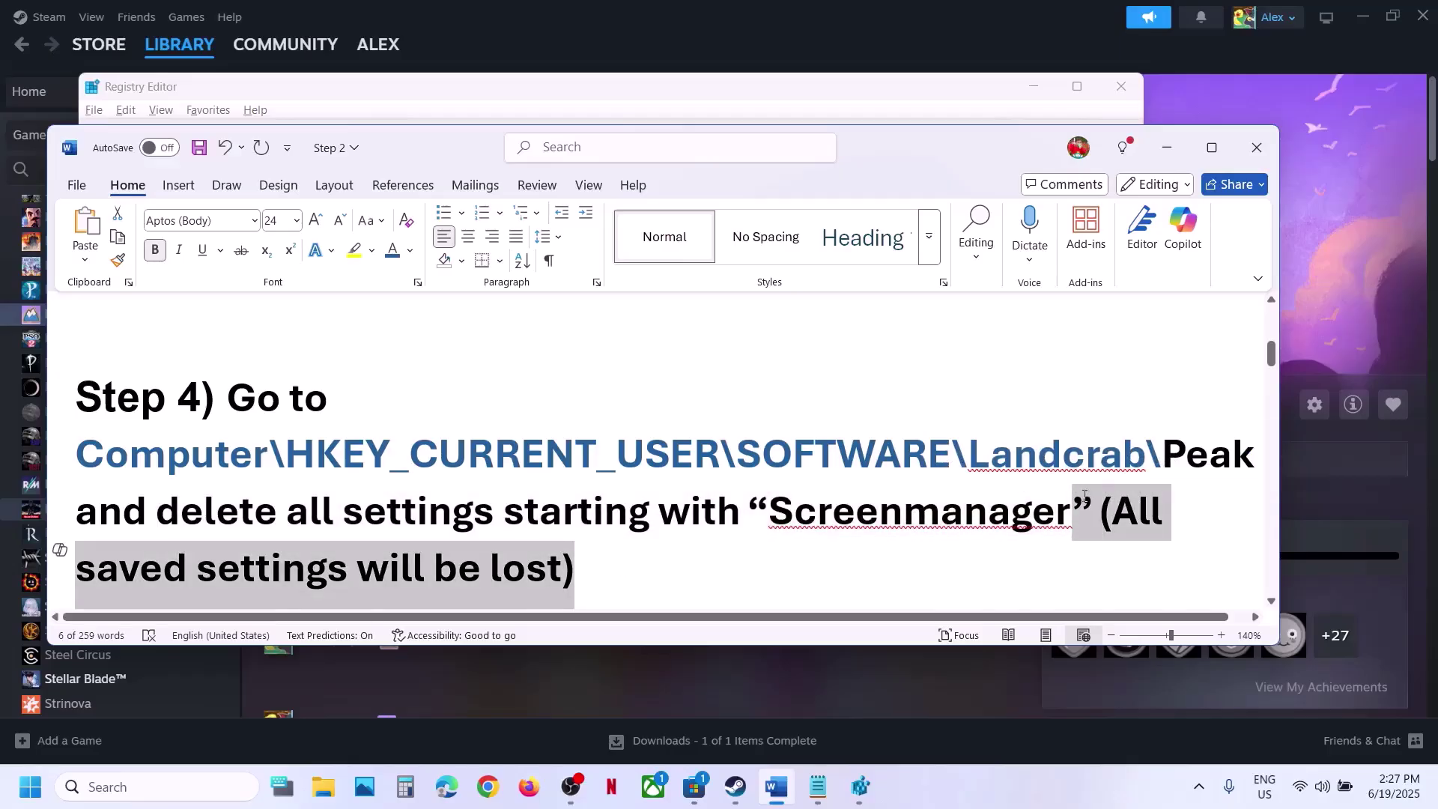
{"action": "left_click", "coordinate": [565, 522]}
{"action": "left_click_drag", "start_coordinate": [287, 516], "coordinate": [876, 454]}
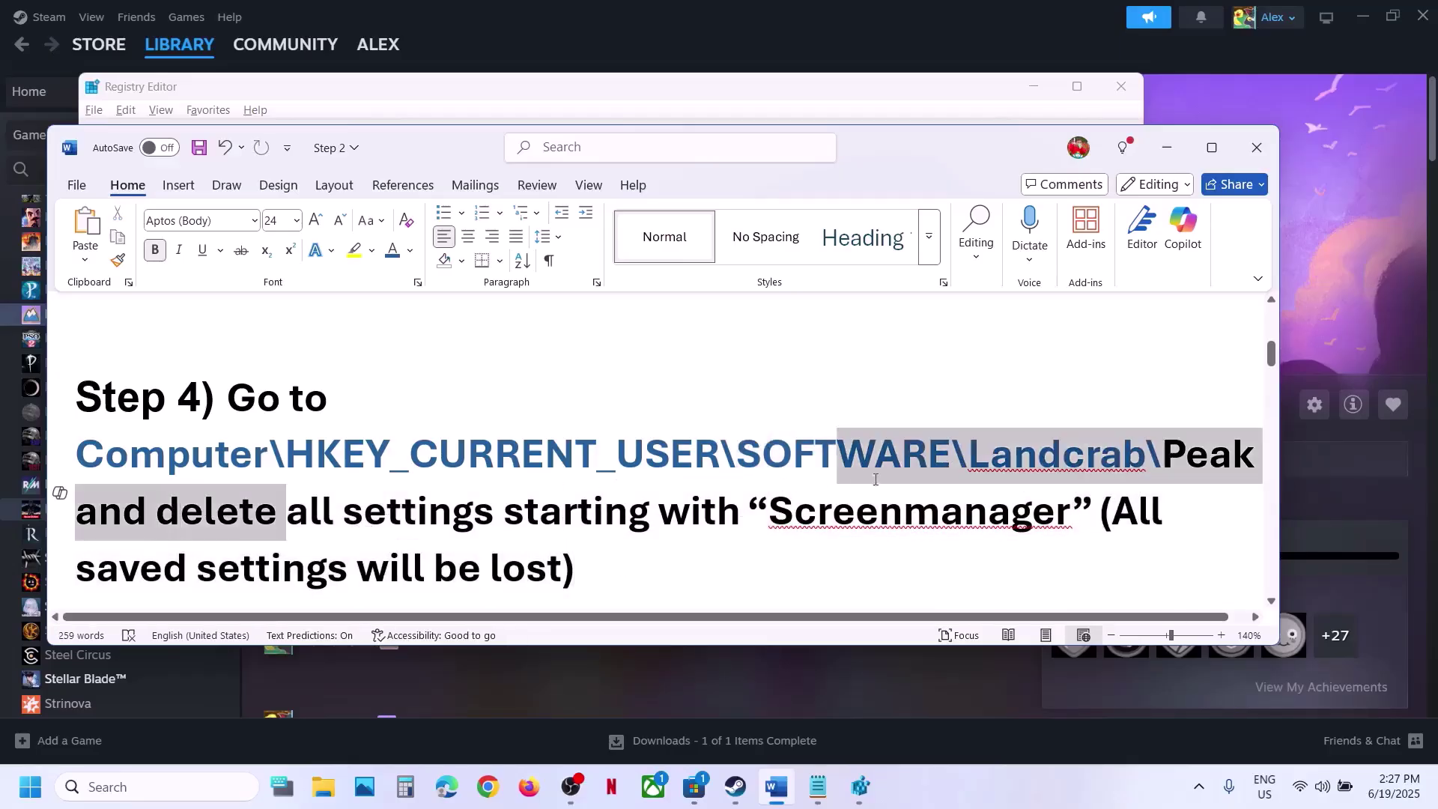
In Registry Editor, permanently delete all PEAK values whose names start with Screenmanager, from Fullscreen mode Default through Window Position Y.
{"action": "left_click", "coordinate": [849, 104]}
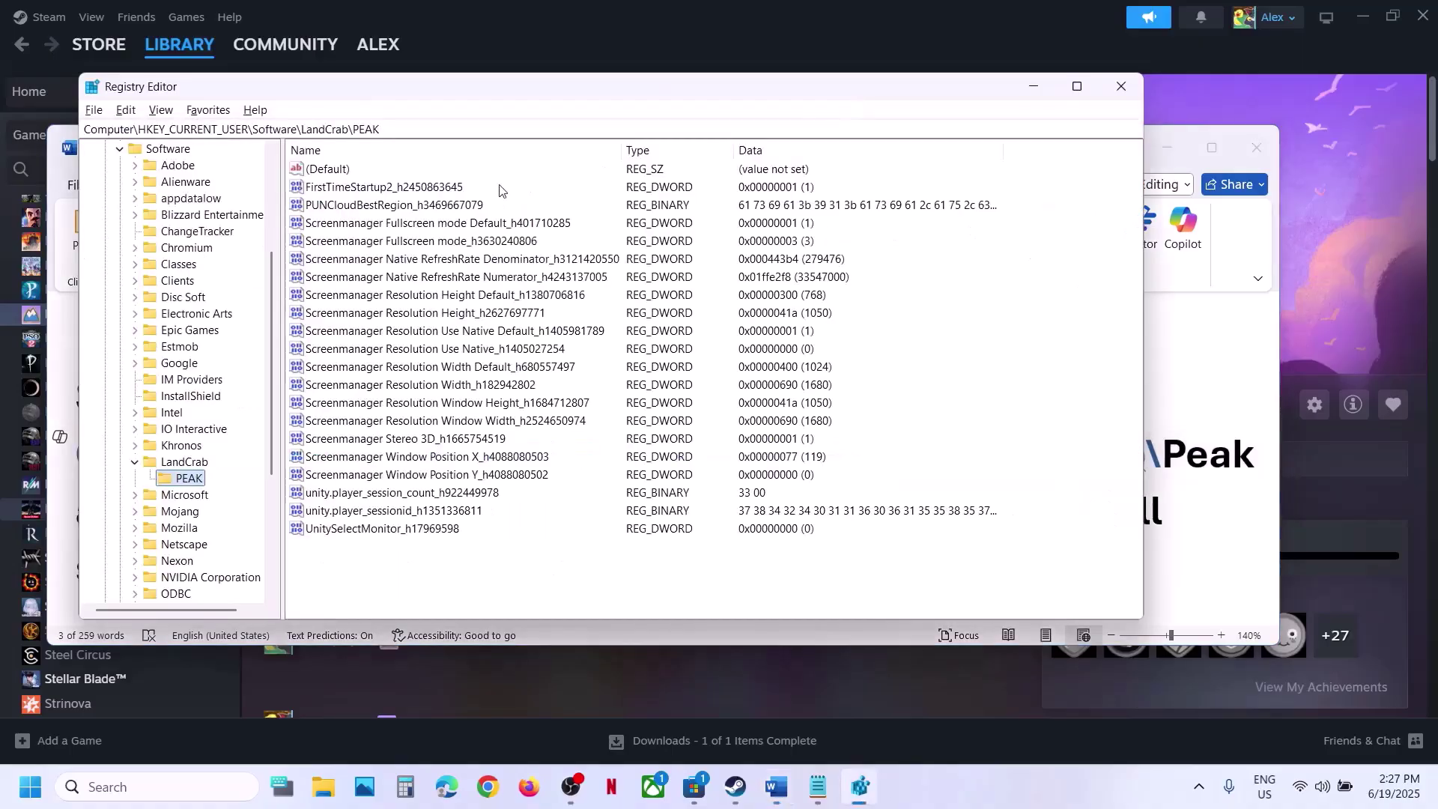
{"action": "left_click", "coordinate": [401, 229]}
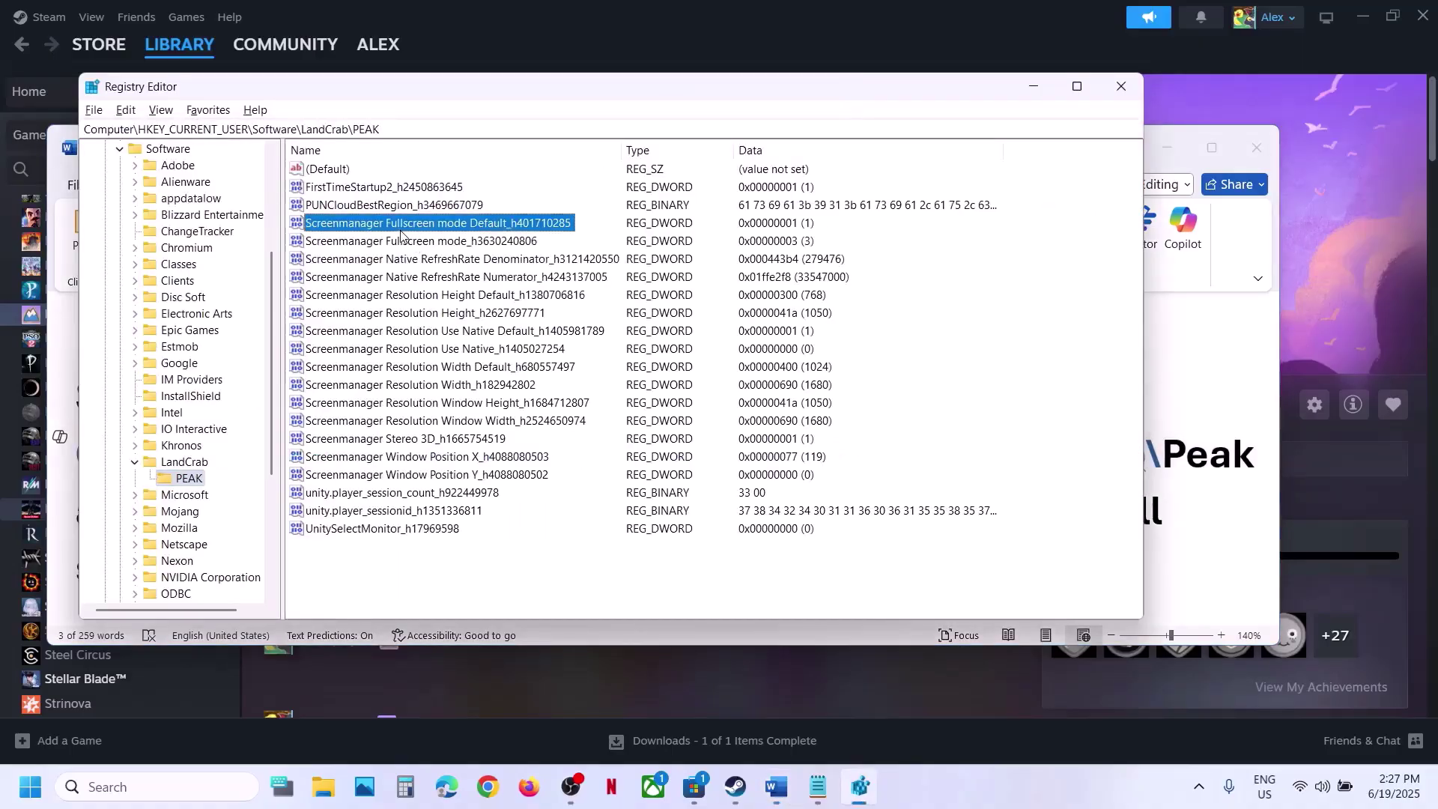
{"action": "left_click", "coordinate": [395, 477], "text": "shift"}
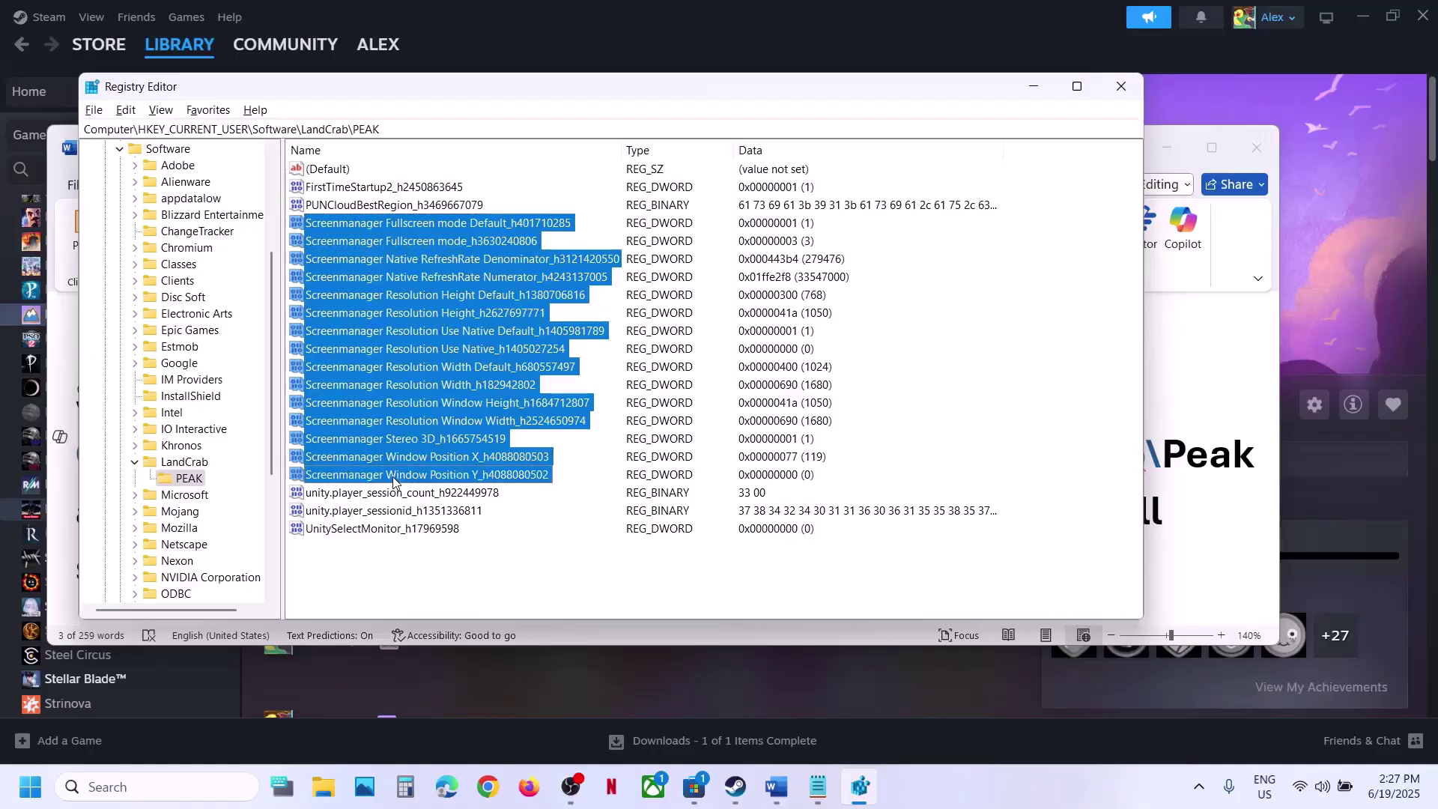
{"action": "right_click", "coordinate": [404, 370]}
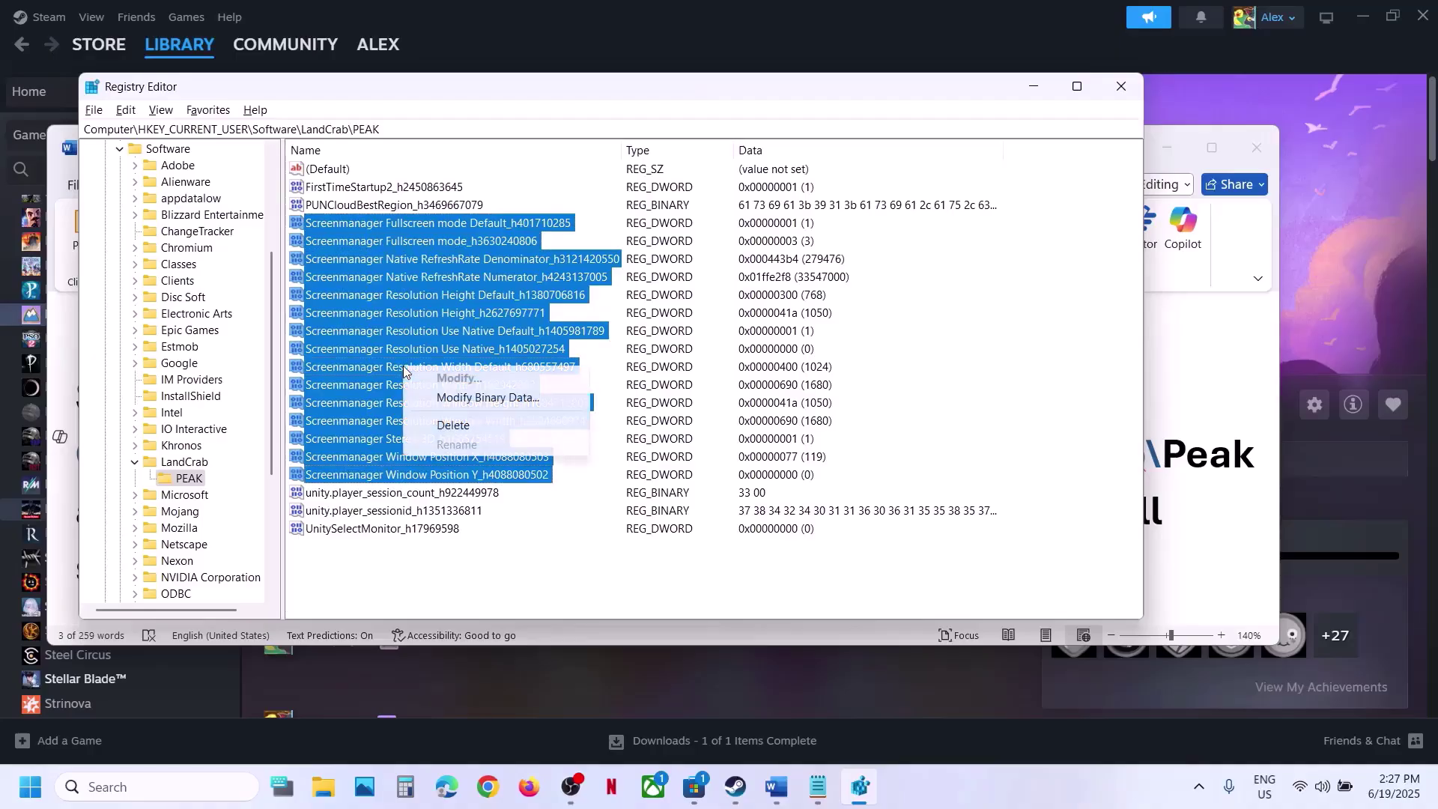
{"action": "left_click", "coordinate": [492, 426]}
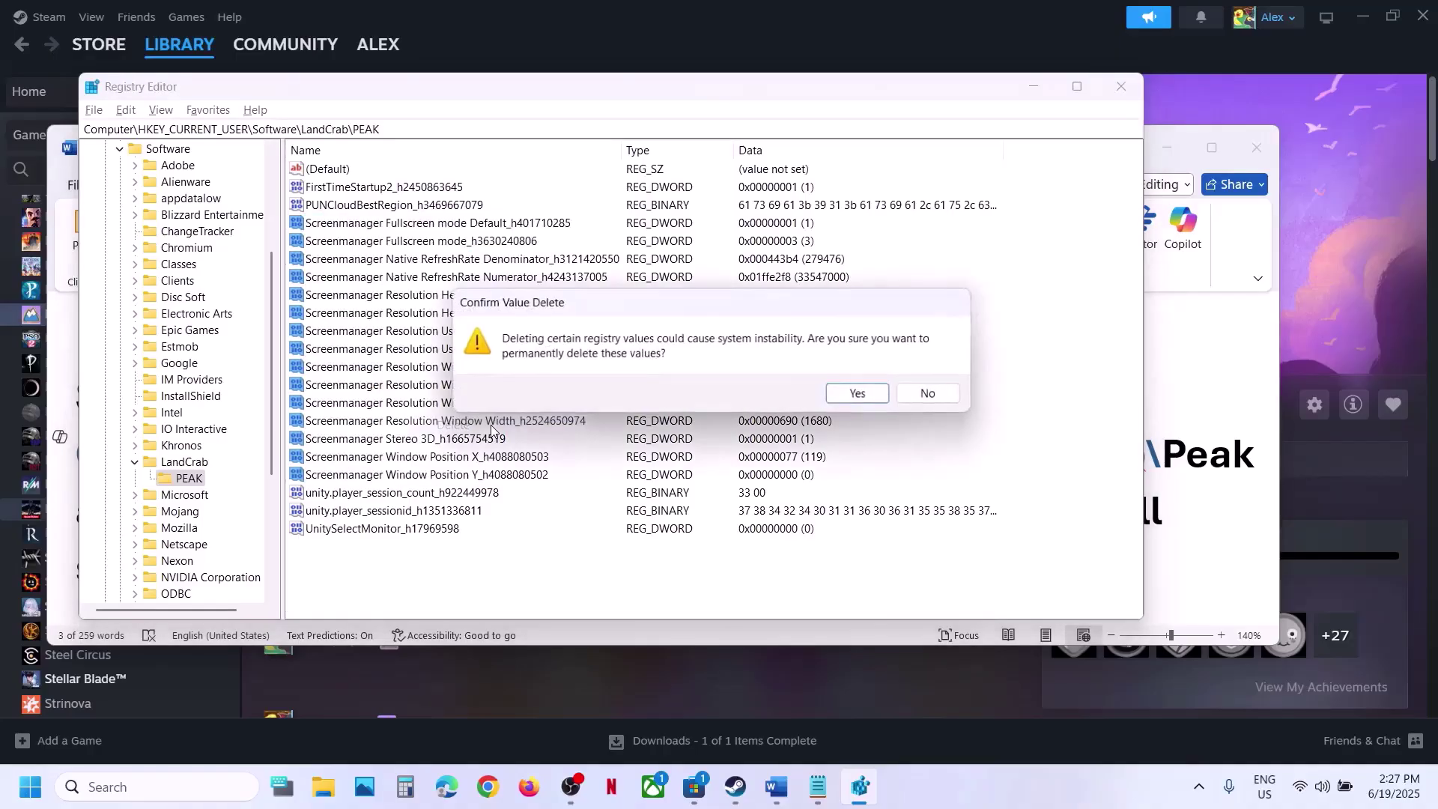
{"action": "left_click", "coordinate": [837, 389]}
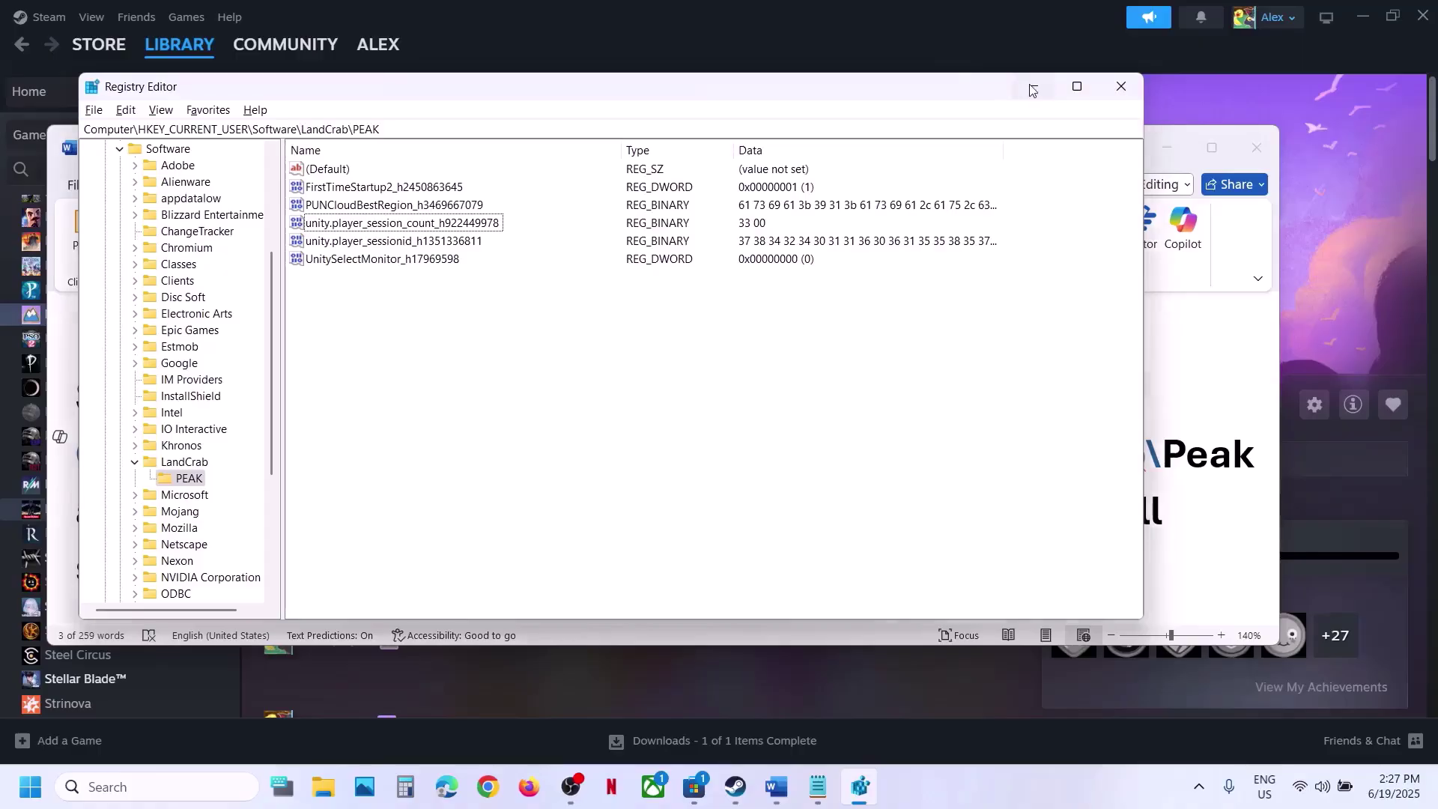
Examine Step 5 in the Word notes on allowing the game exe through antivirus and firewall, and return to Steam.
{"action": "left_click", "coordinate": [995, 60]}
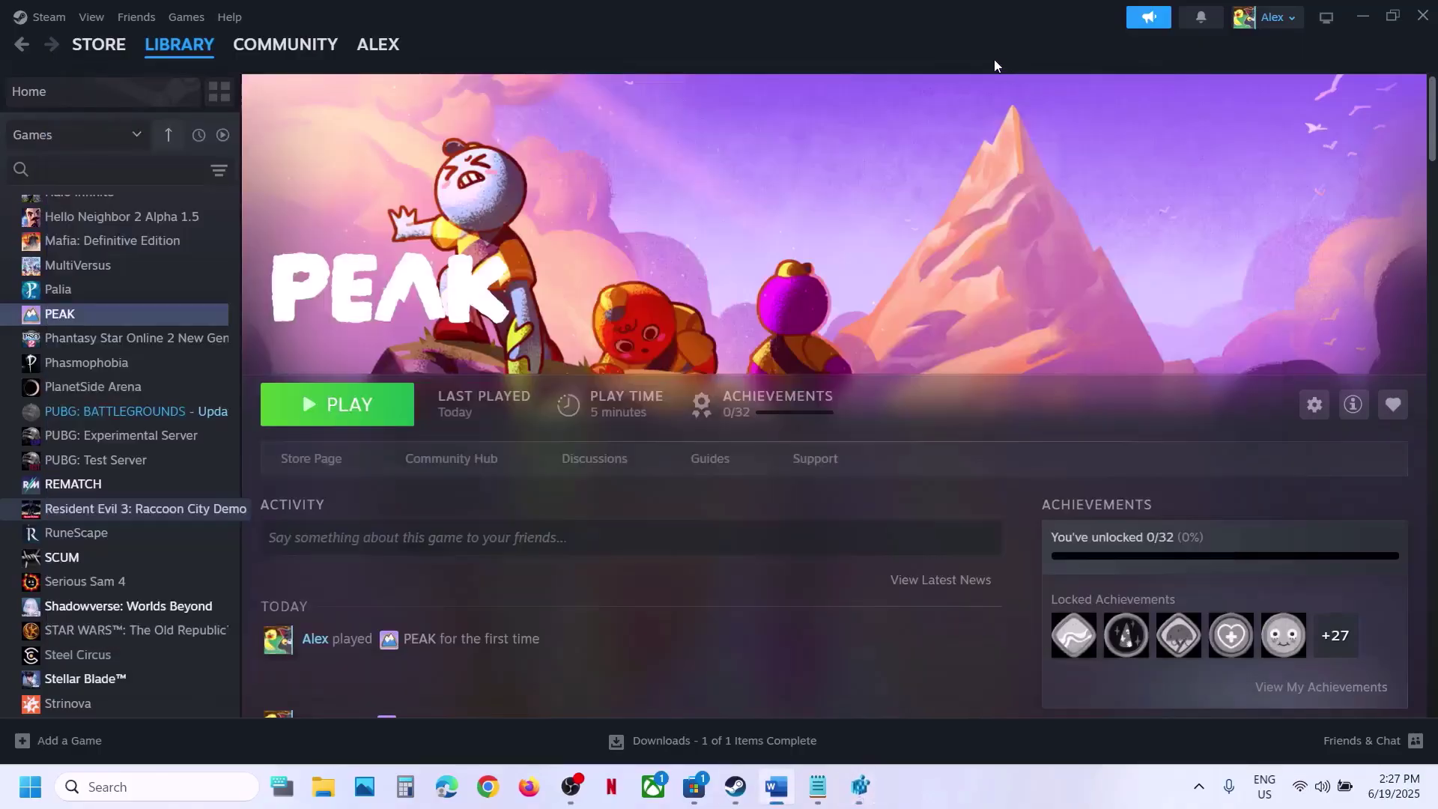
{"action": "left_click", "coordinate": [776, 787]}
{"action": "scroll", "coordinate": [600, 525], "scroll_direction": "down", "scroll_amount": 3}
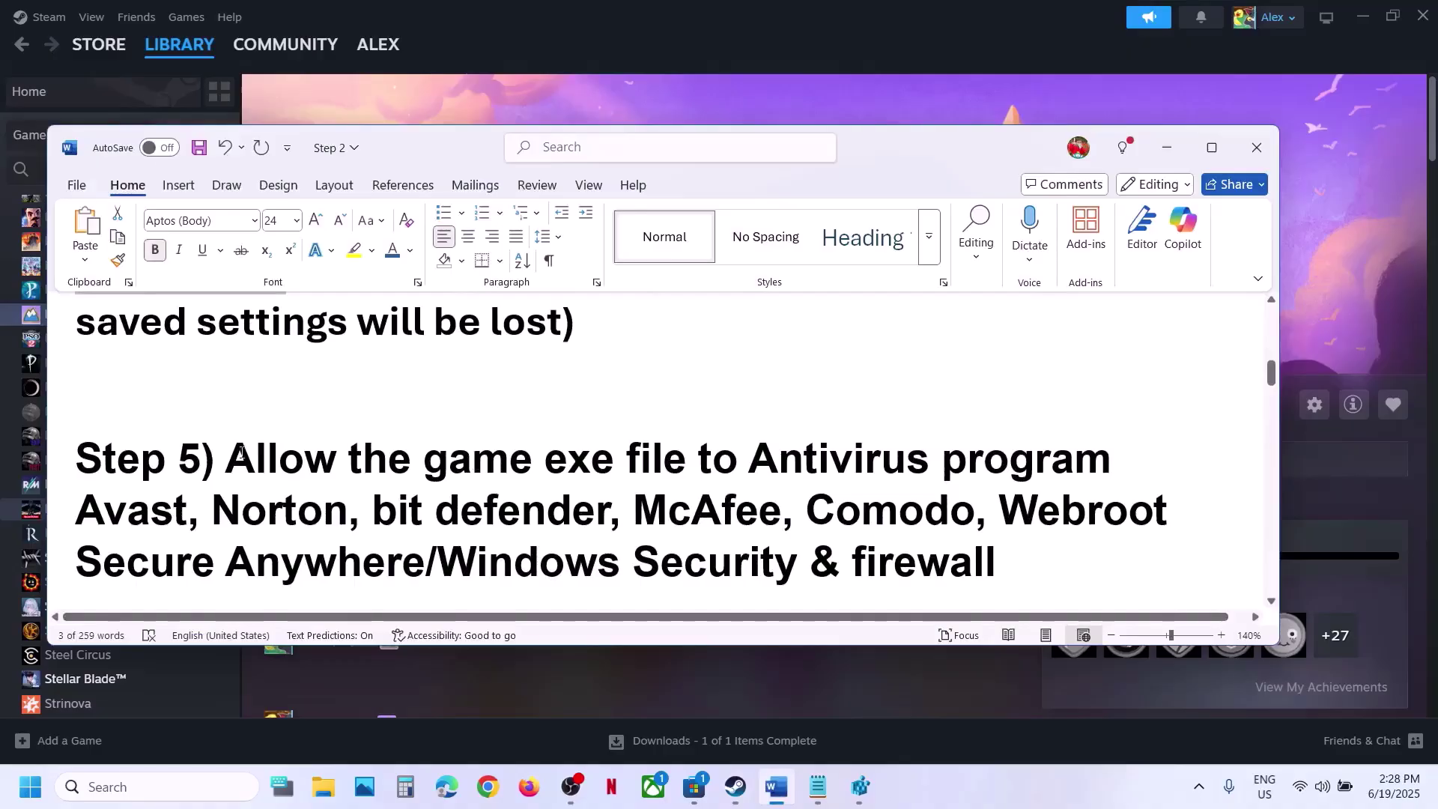
{"action": "left_click_drag", "start_coordinate": [242, 452], "coordinate": [848, 510]}
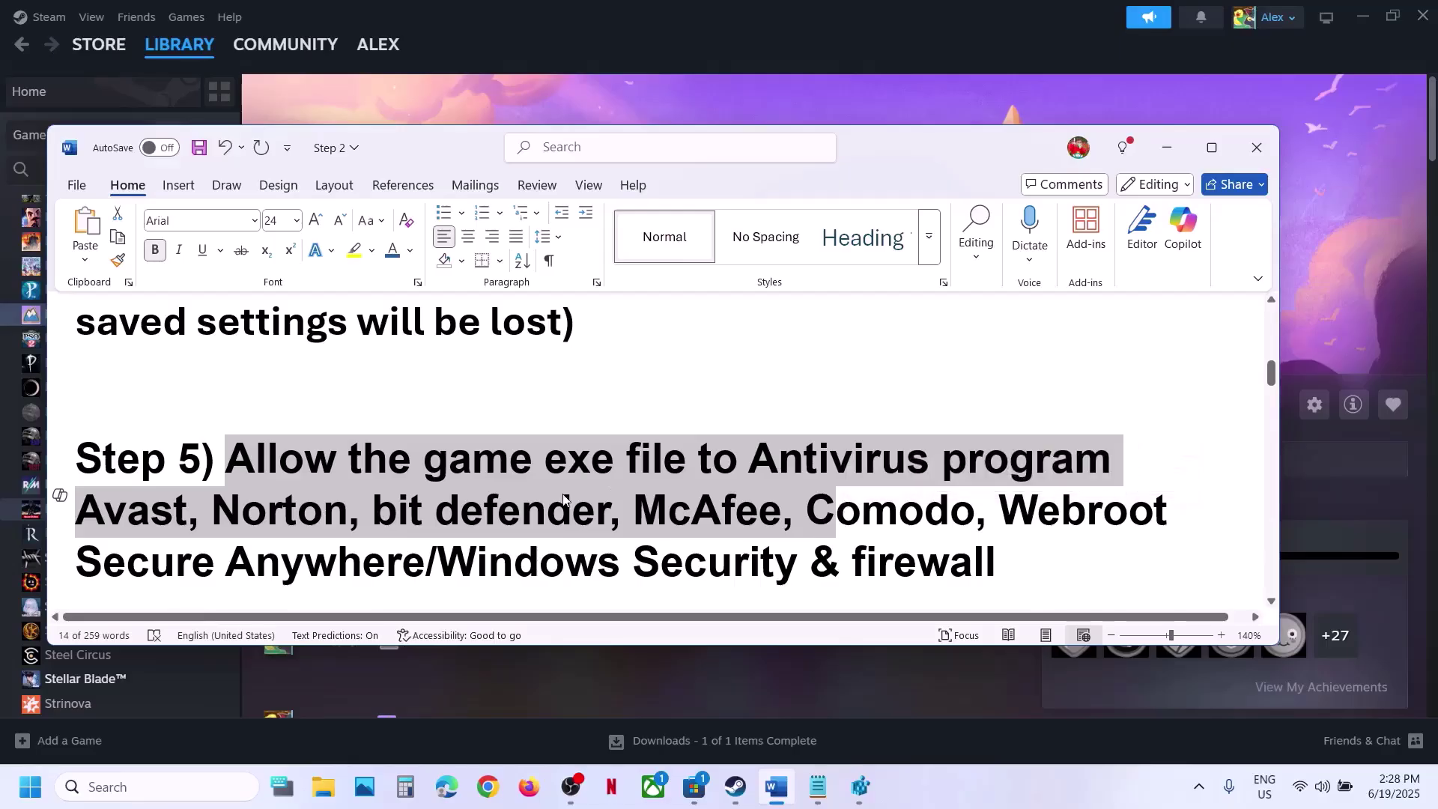
{"action": "left_click", "coordinate": [578, 109]}
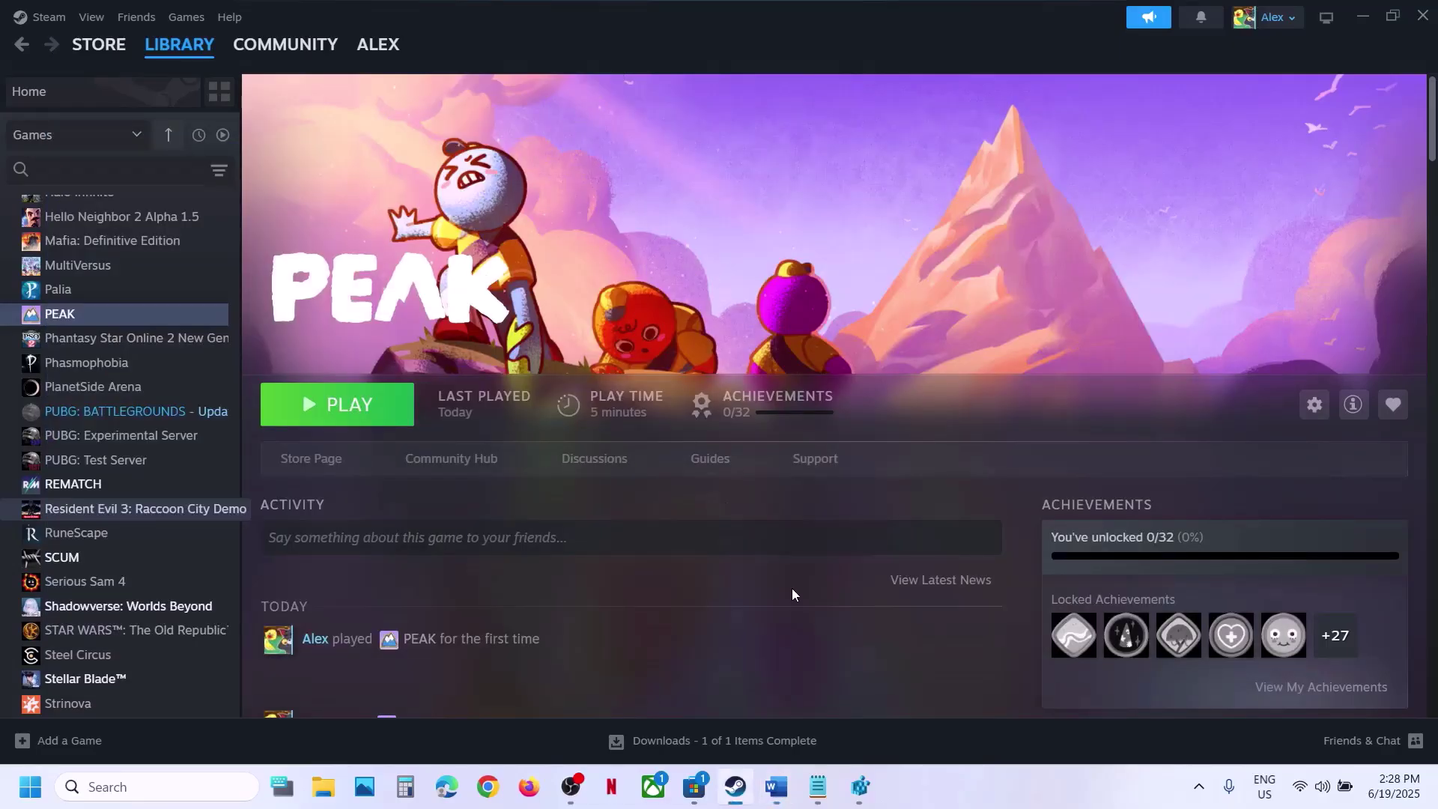
Open Windows Security's ransomware protection page for allowing apps through Controlled folder access from Windows Settings, approving the permission request.
{"action": "key", "text": "super+i"}
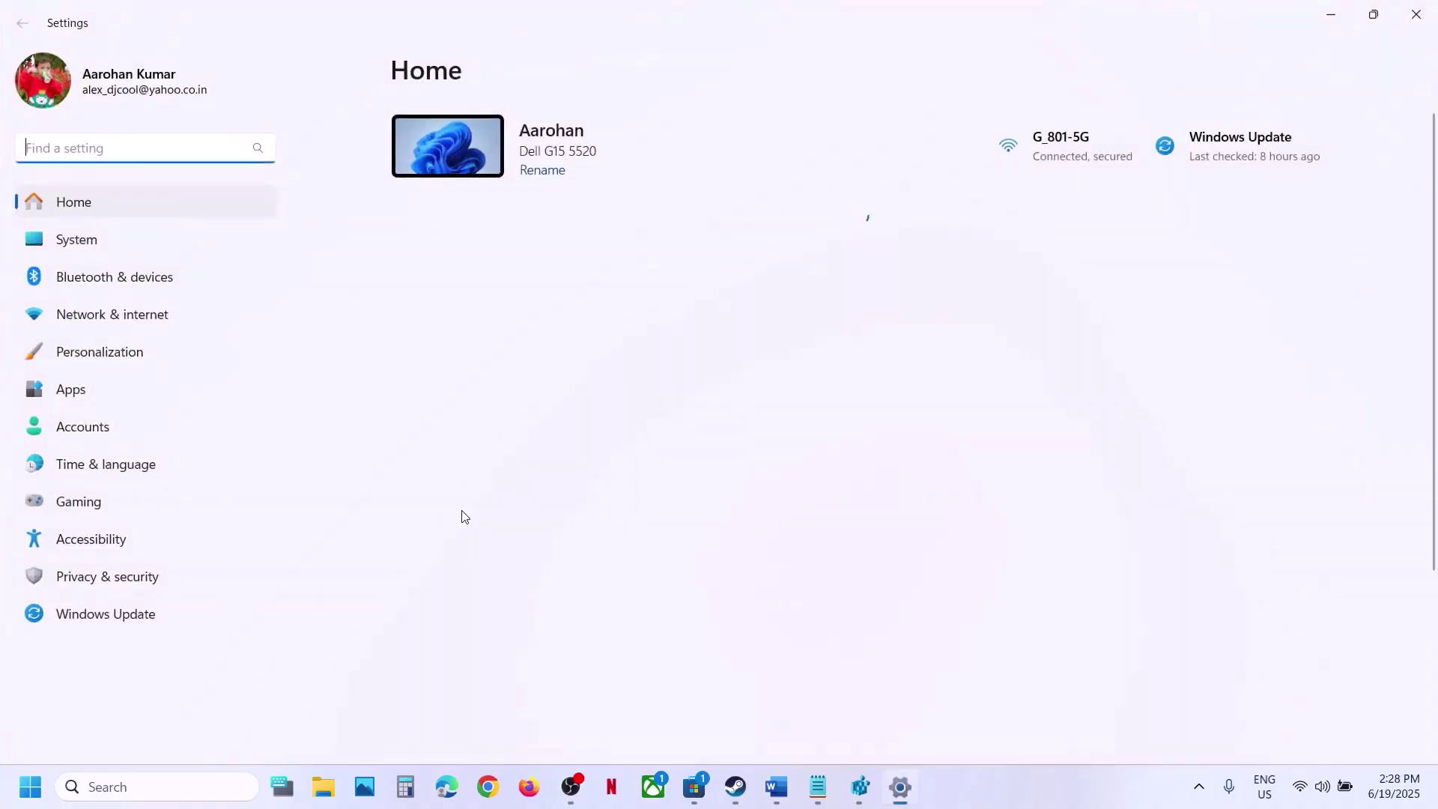
{"action": "left_click", "coordinate": [106, 580]}
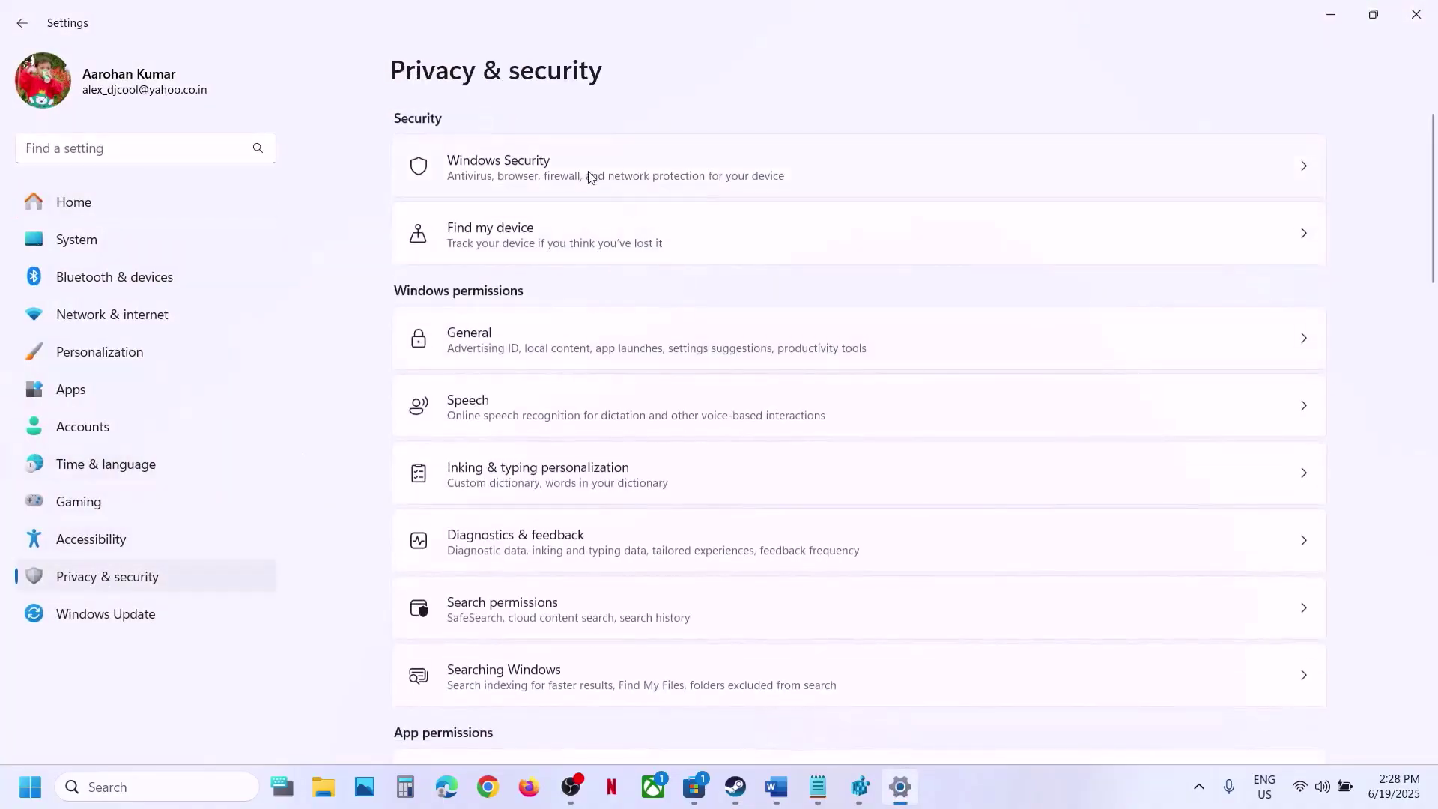
{"action": "left_click", "coordinate": [561, 159]}
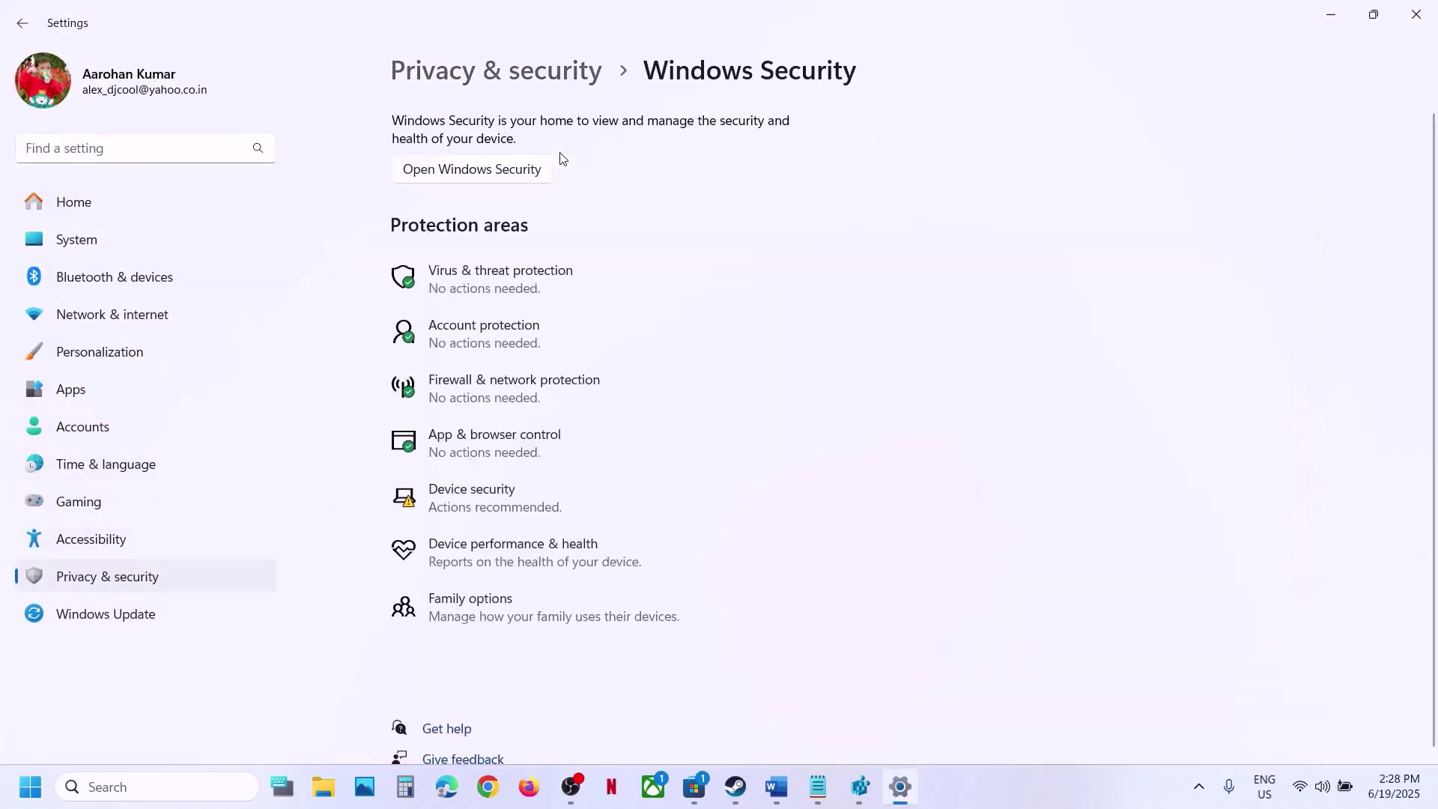
{"action": "left_click", "coordinate": [515, 298]}
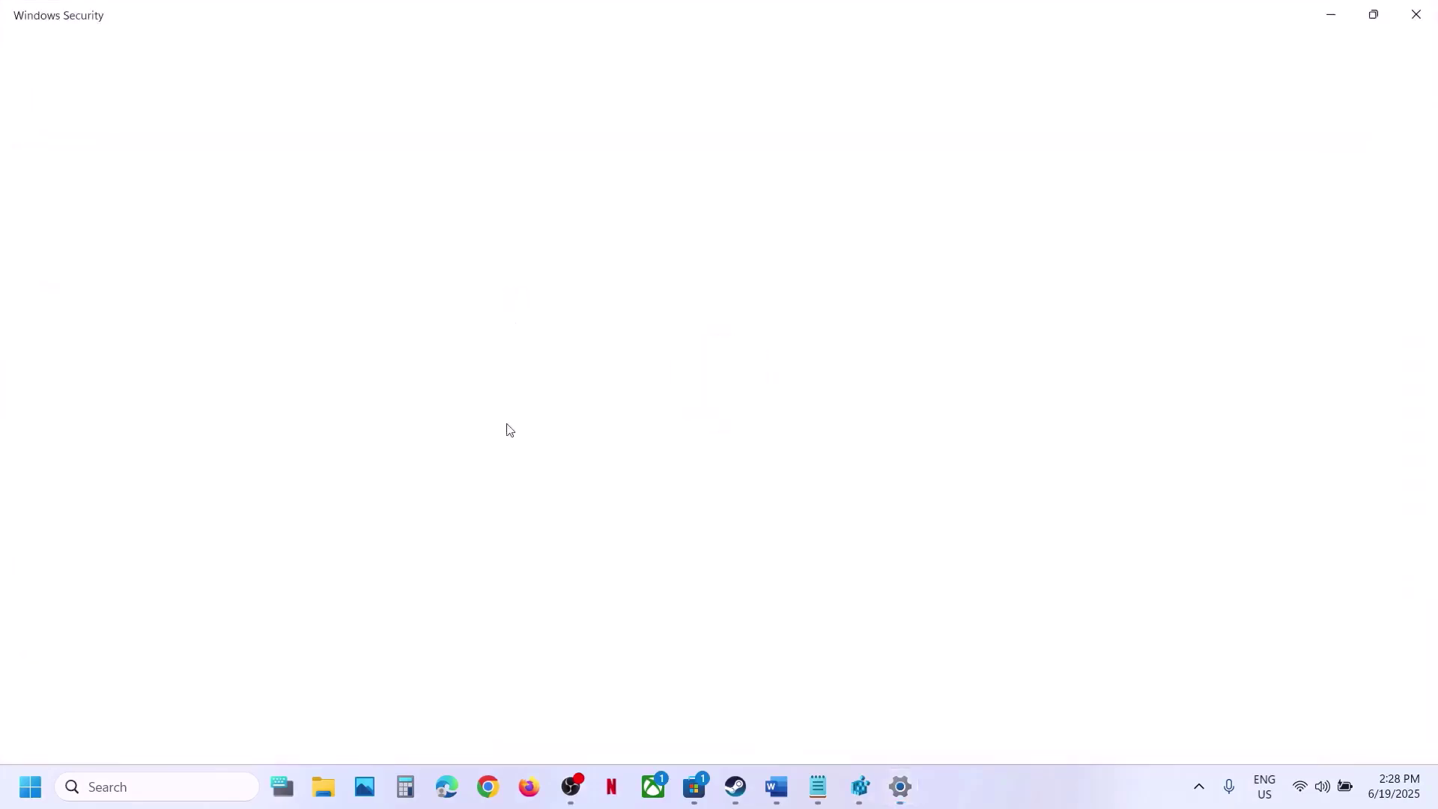
{"action": "scroll", "coordinate": [506, 450], "scroll_direction": "down", "scroll_amount": 3}
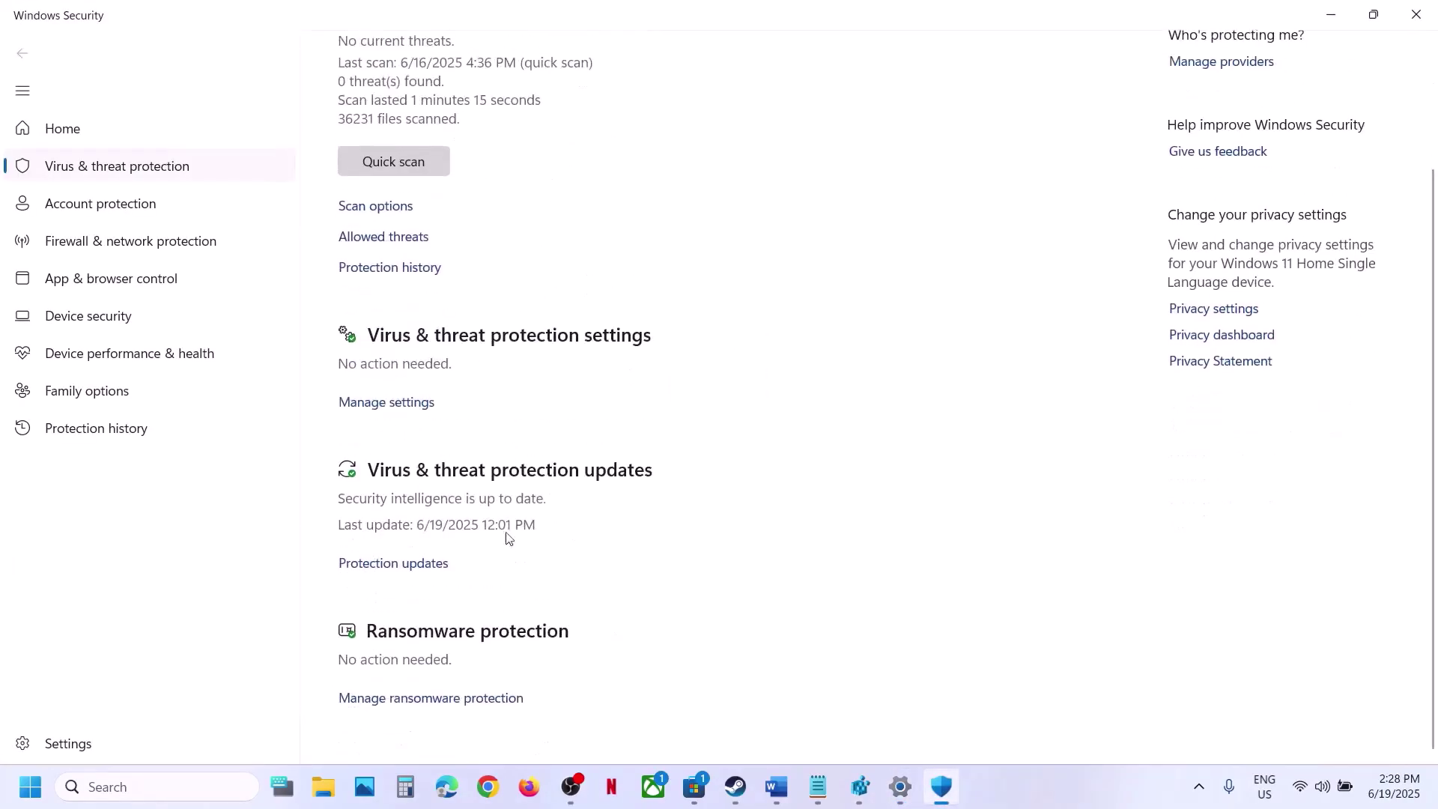
{"action": "left_click", "coordinate": [398, 696]}
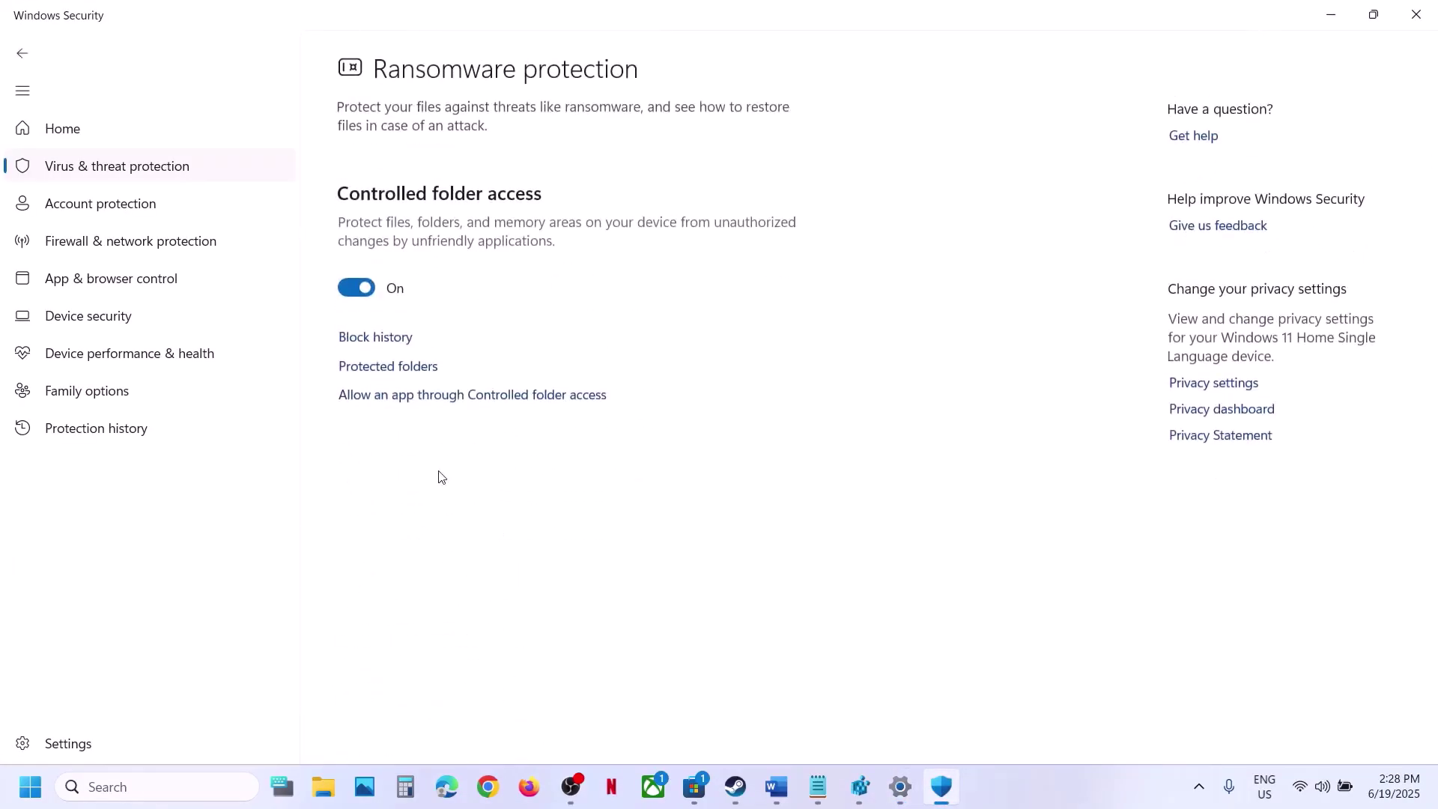
{"action": "left_click", "coordinate": [429, 397]}
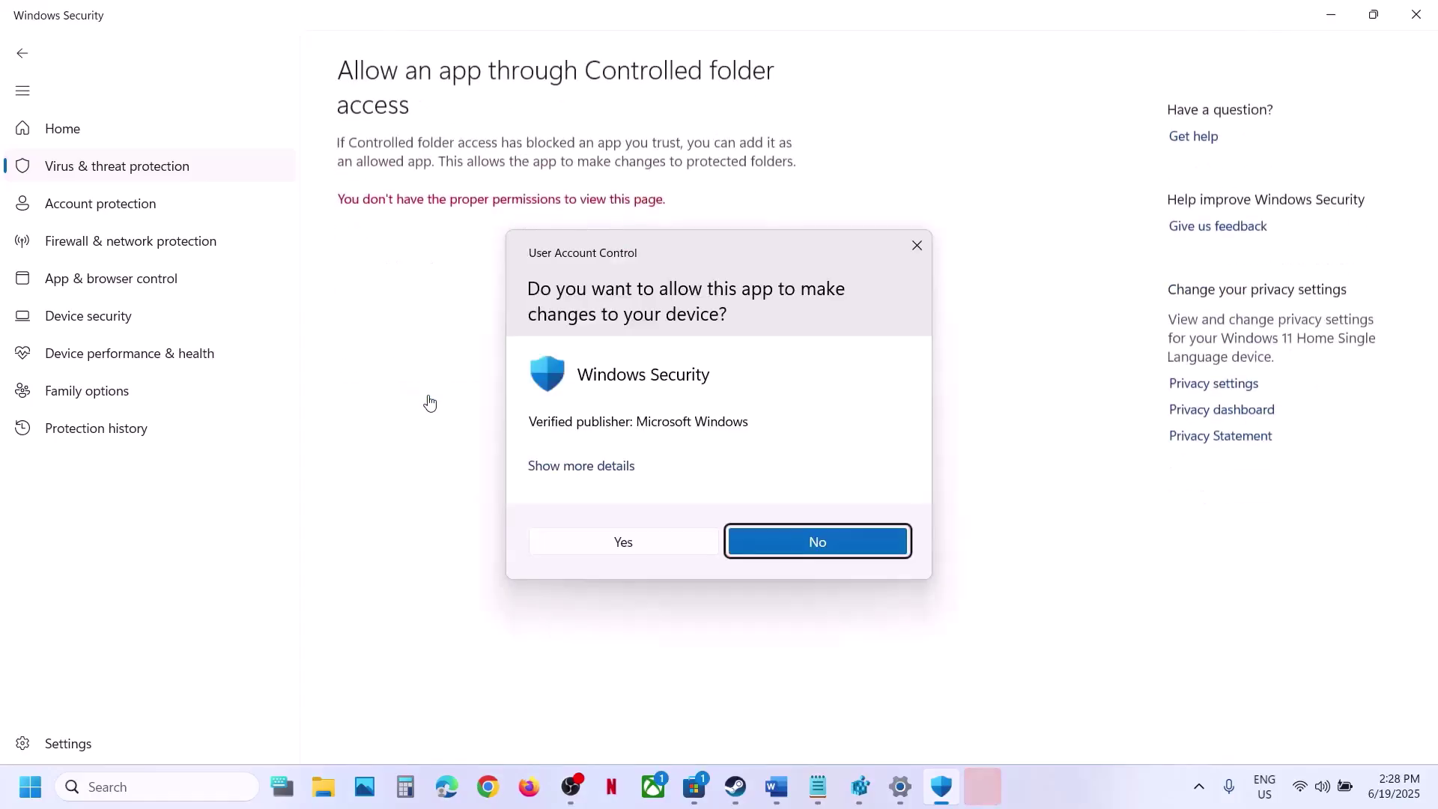
{"action": "left_click", "coordinate": [641, 544]}
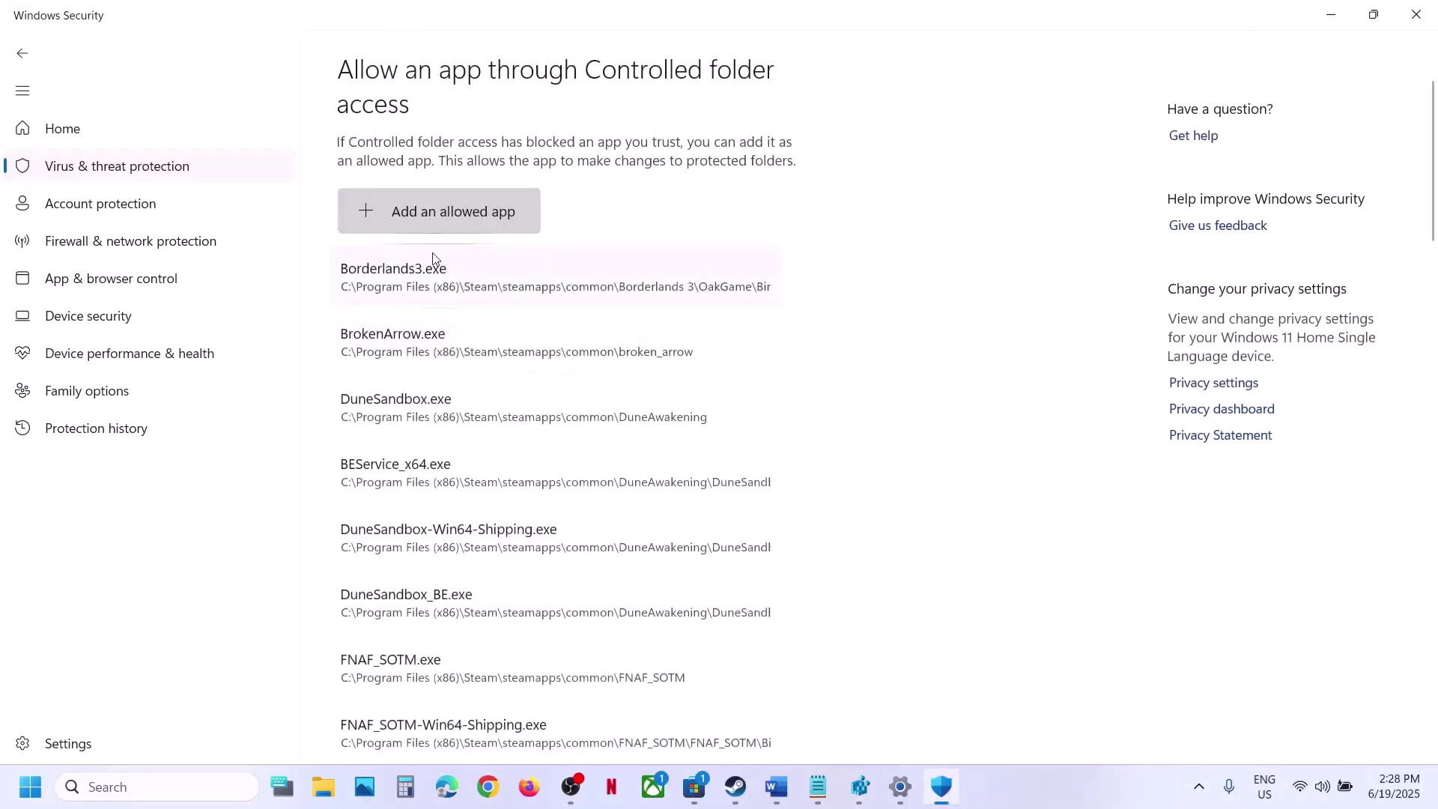
Add the PEAK application from C:\Program Files (x86)\Steam\steamapps\common\PEAK as an allowed app for Controlled folder access.
{"action": "left_click", "coordinate": [390, 213]}
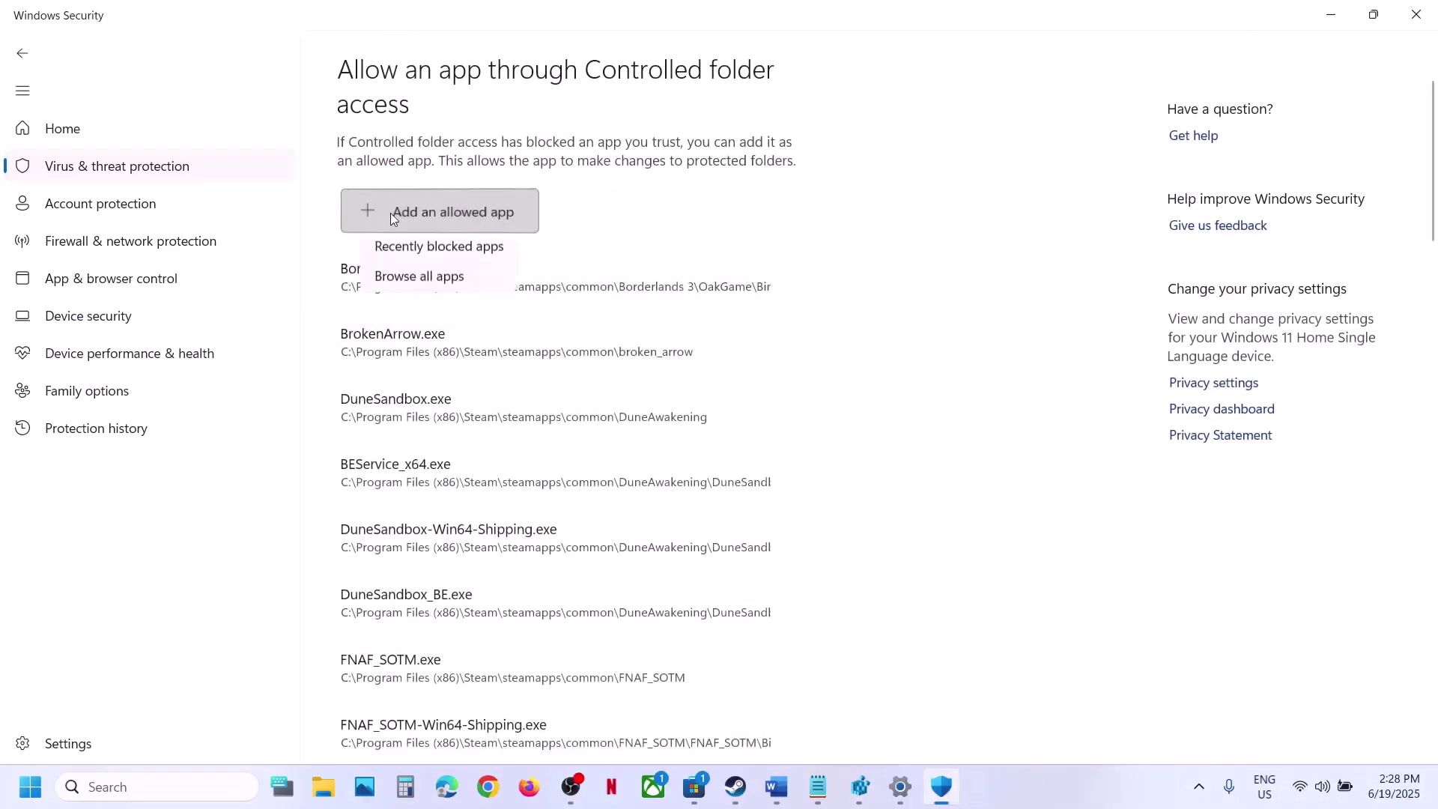
{"action": "left_click", "coordinate": [433, 287]}
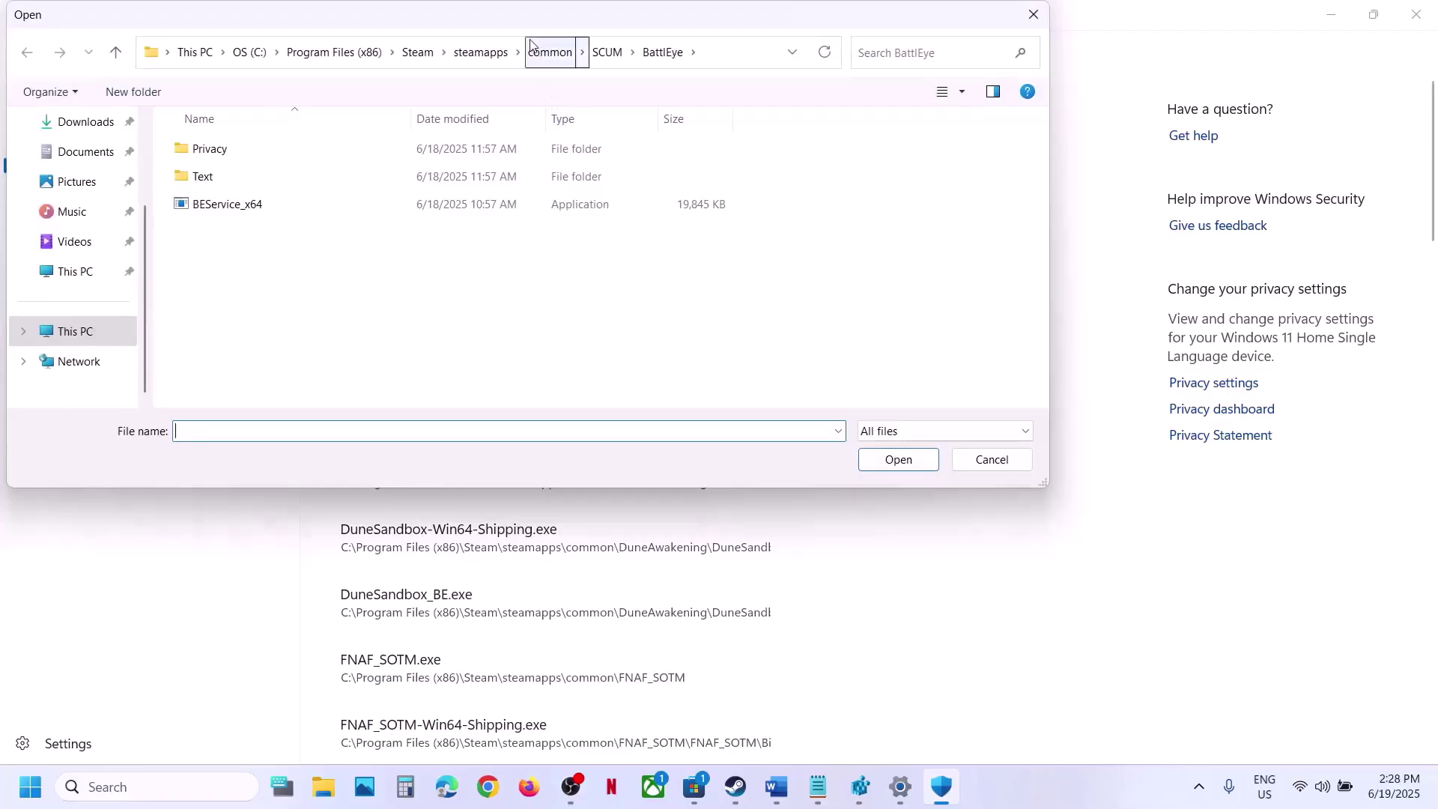
{"action": "left_click", "coordinate": [551, 52]}
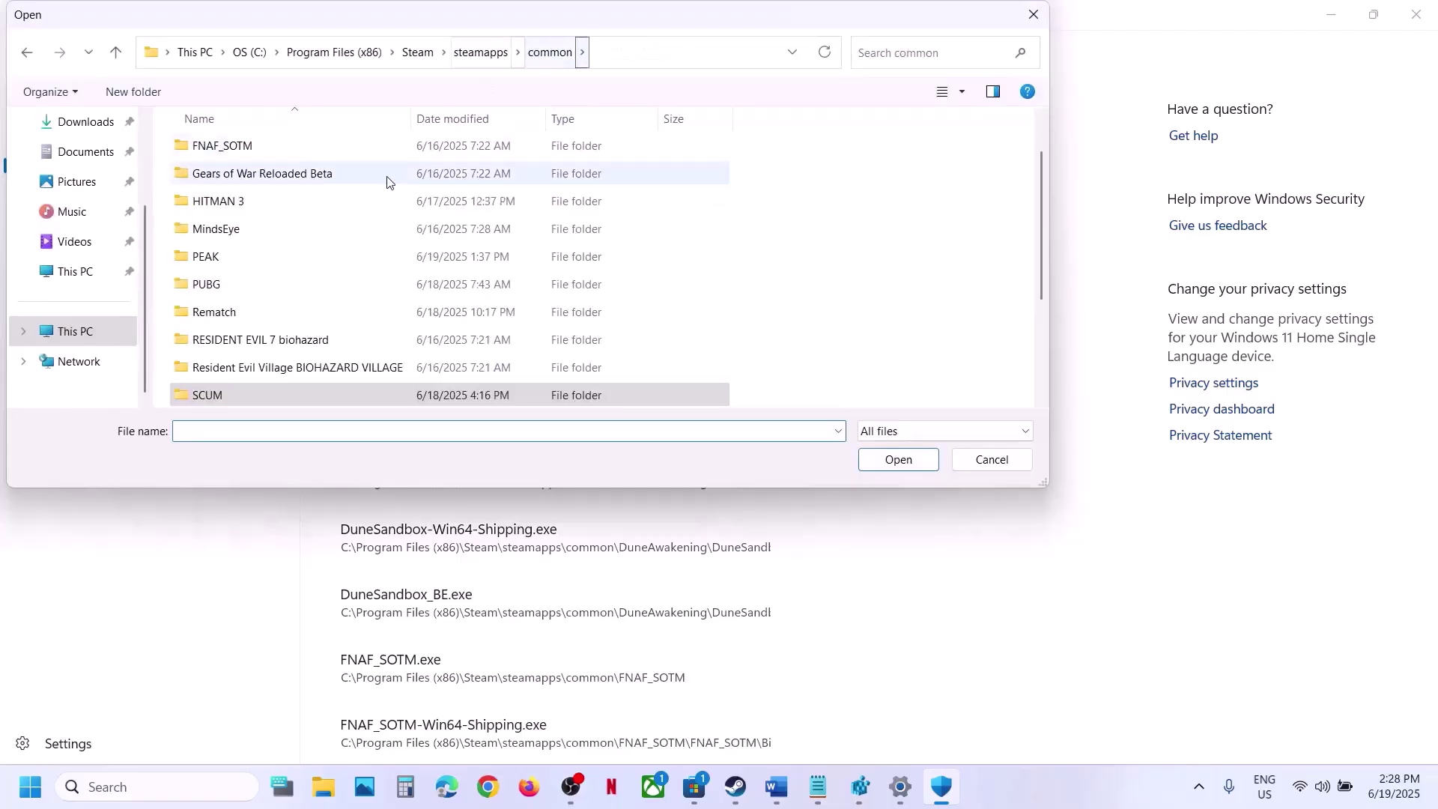
{"action": "double_click", "coordinate": [240, 257]}
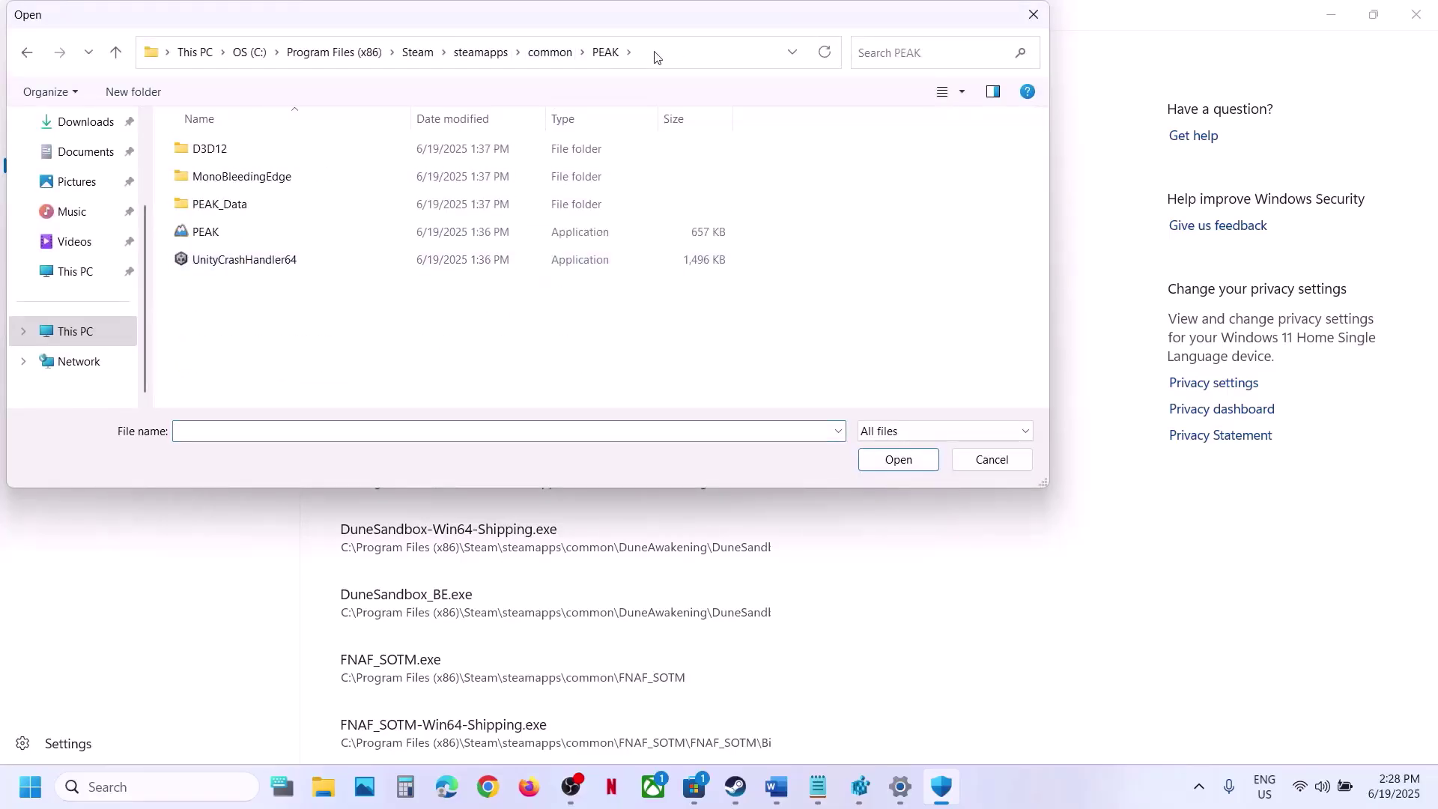
{"action": "left_click", "coordinate": [600, 52]}
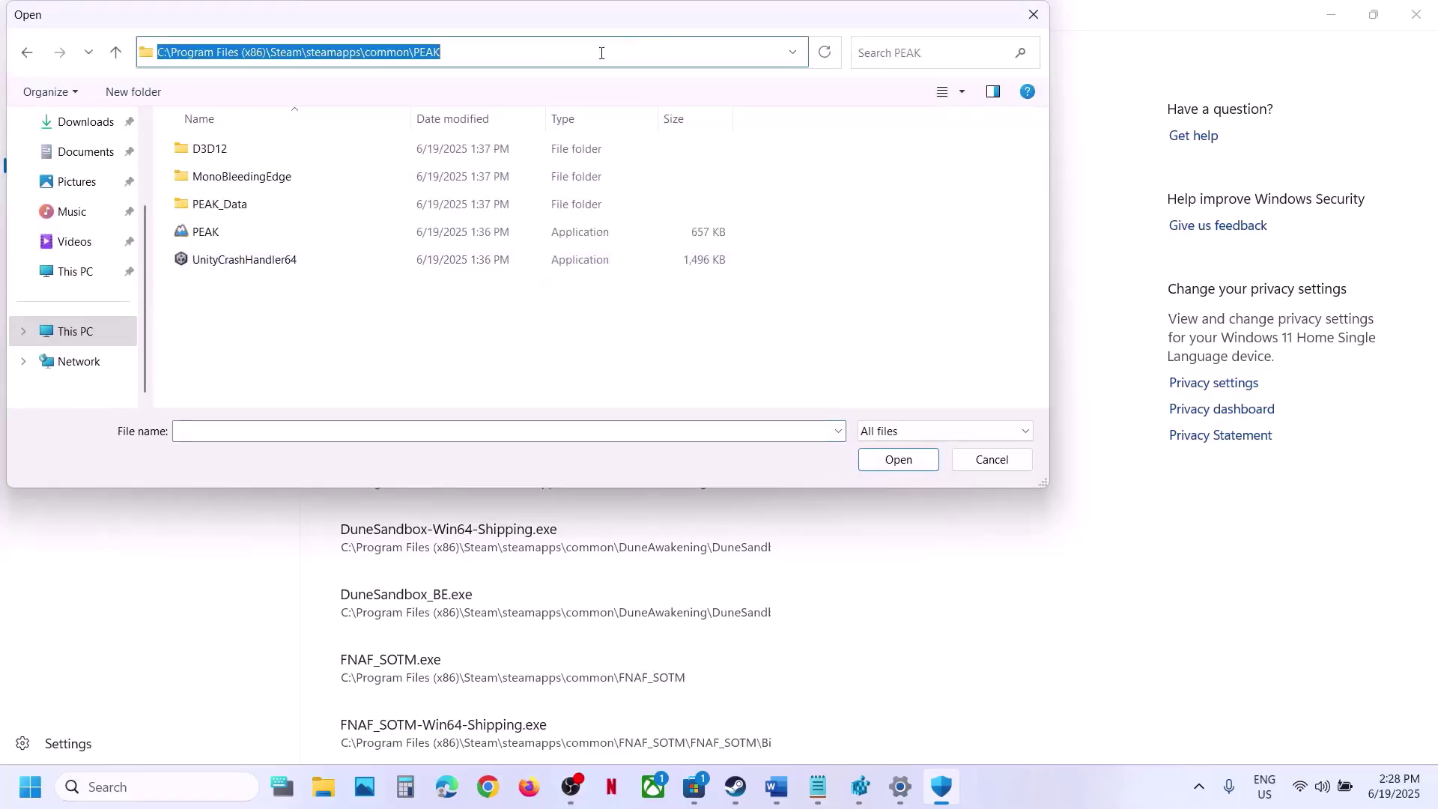
{"action": "left_click", "coordinate": [209, 234]}
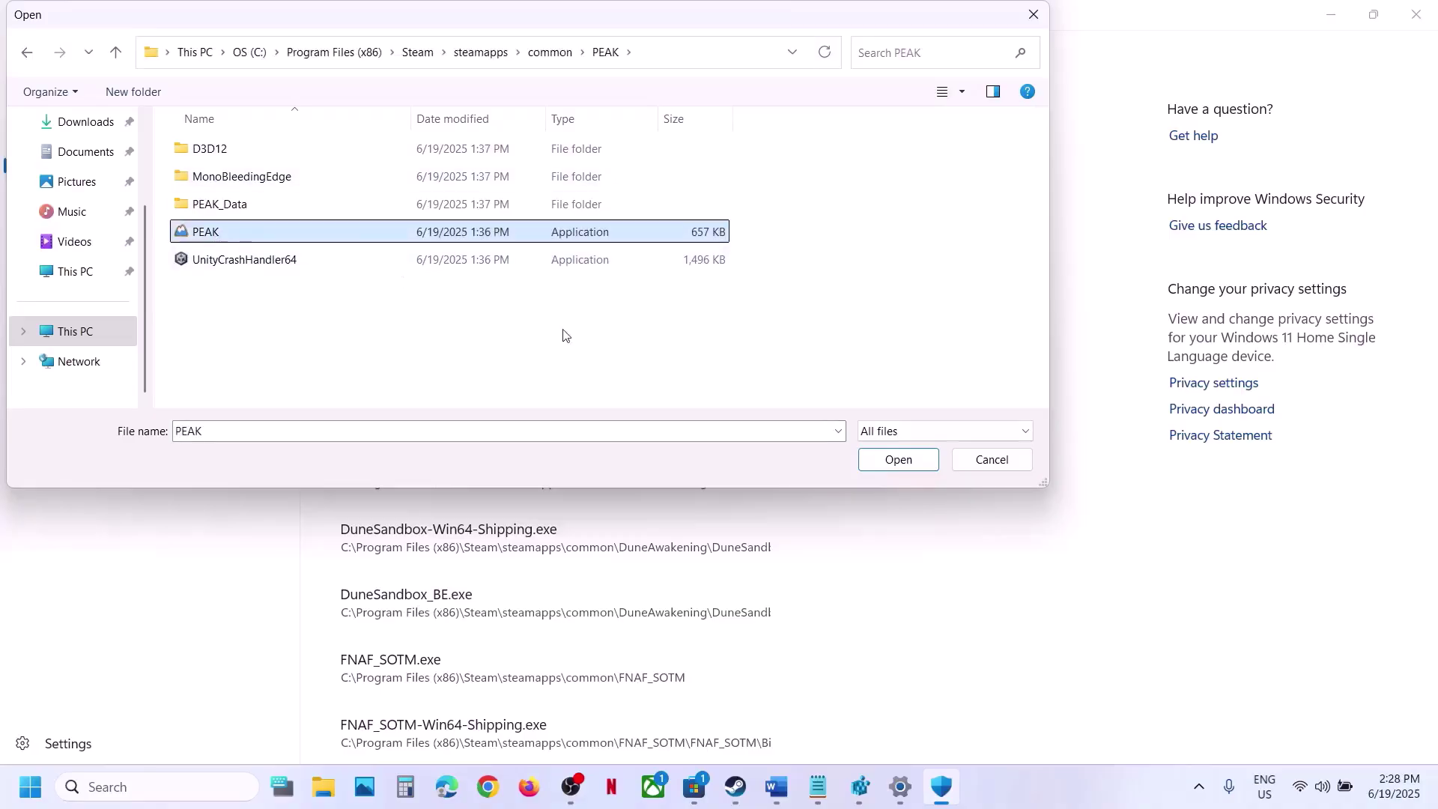
{"action": "left_click", "coordinate": [875, 460]}
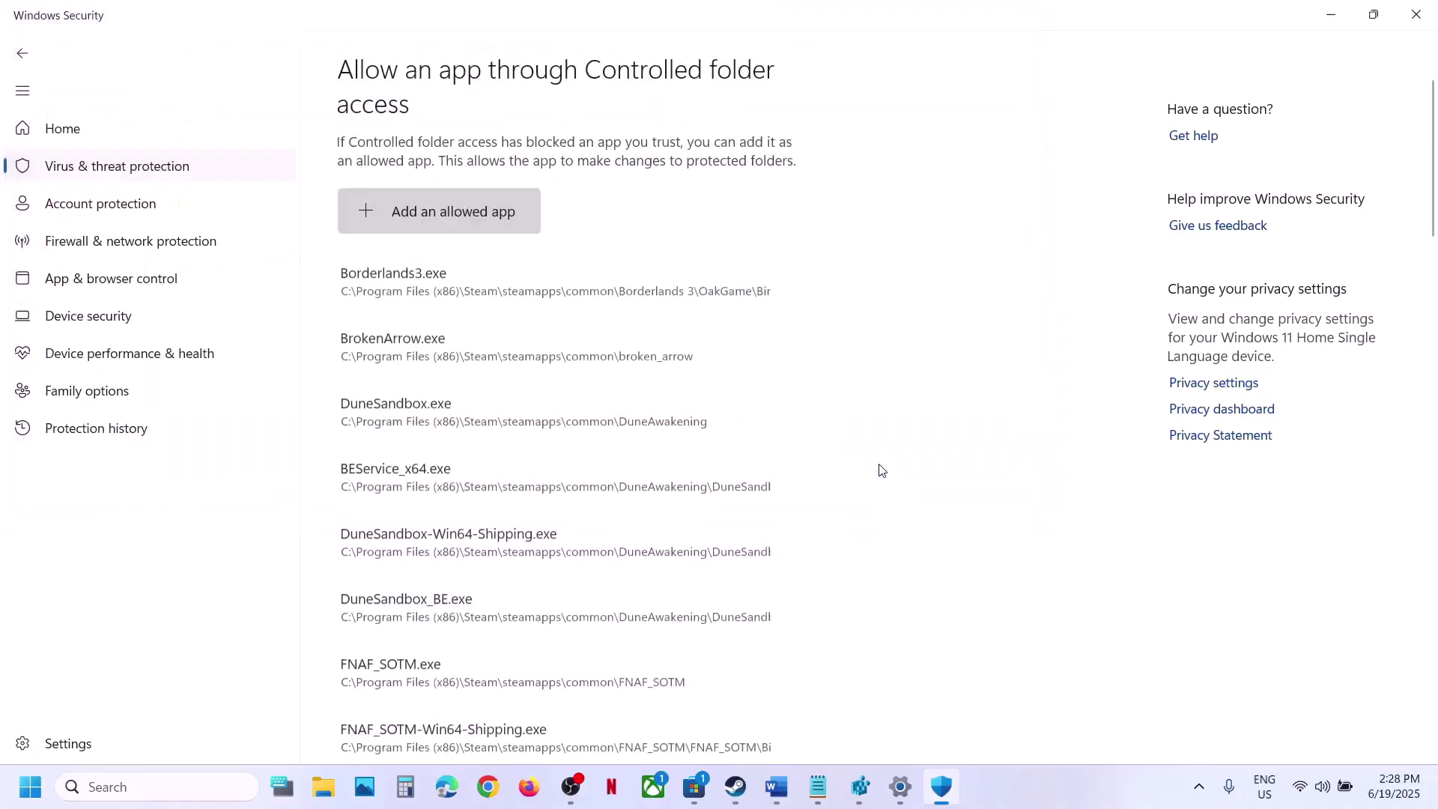
Open Control Panel, go to the Windows Defender Firewall allowed apps list, and unlock its settings for changes.
{"action": "left_click", "coordinate": [188, 787]}
{"action": "type", "text": "contro"}
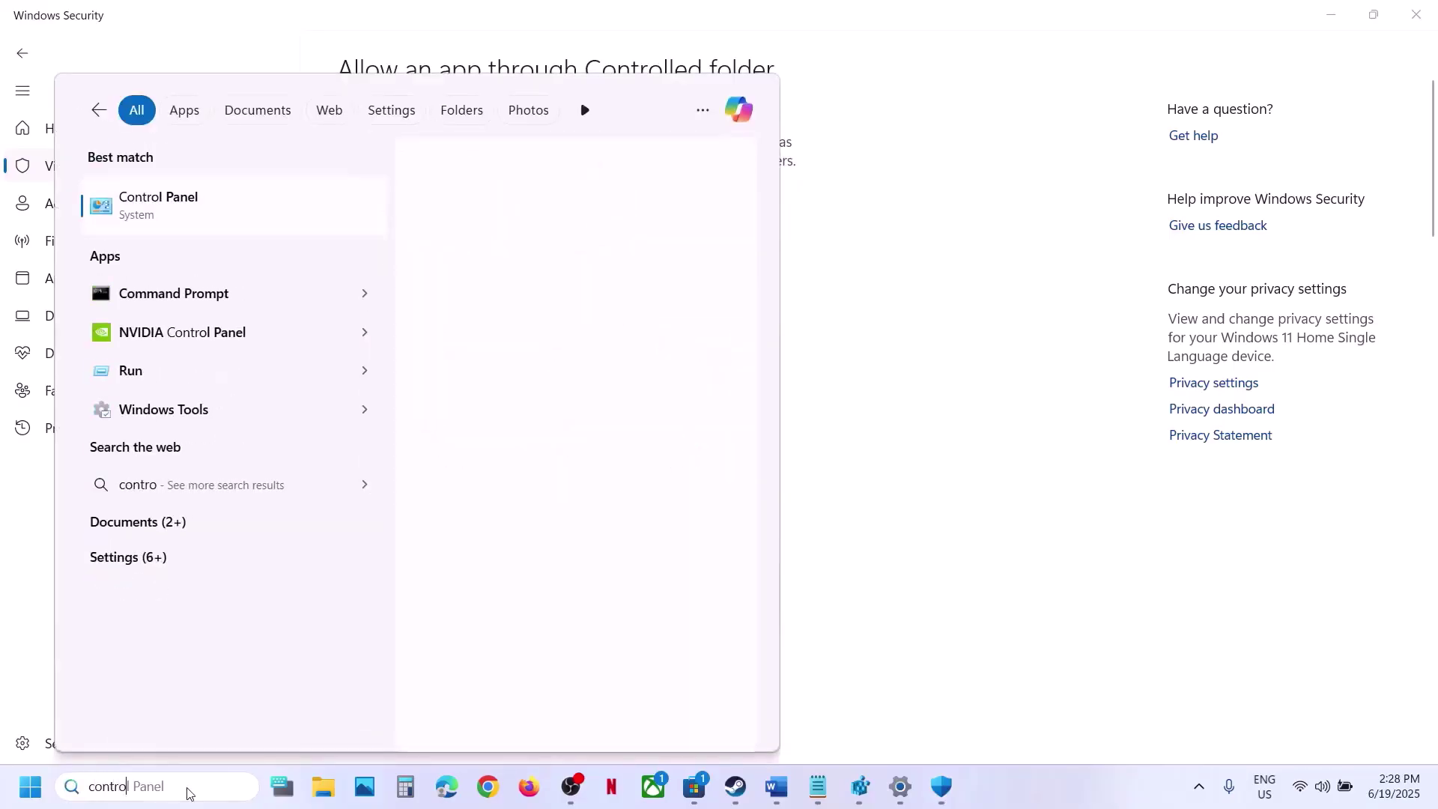
{"action": "key", "text": "Return"}
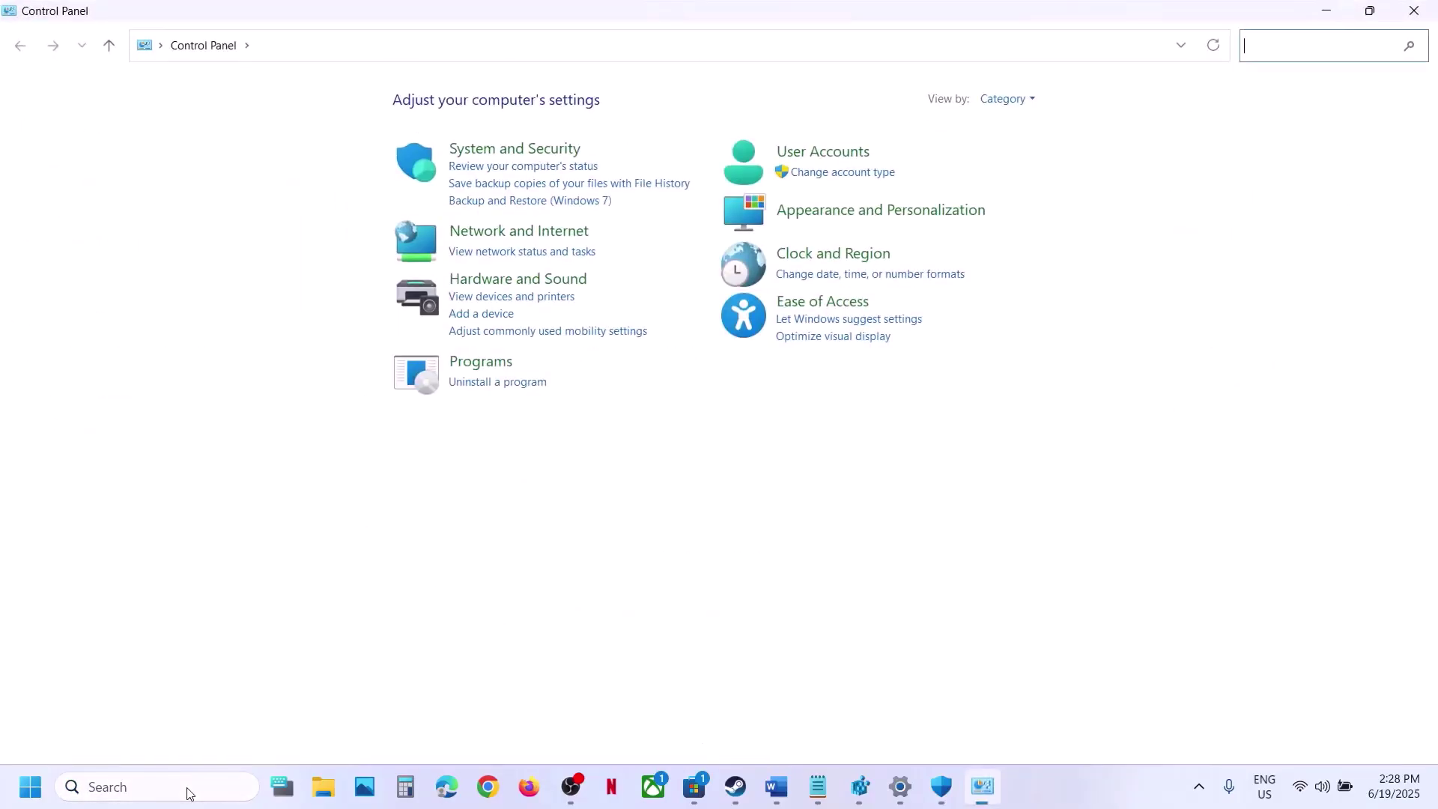
{"action": "left_click", "coordinate": [558, 151]}
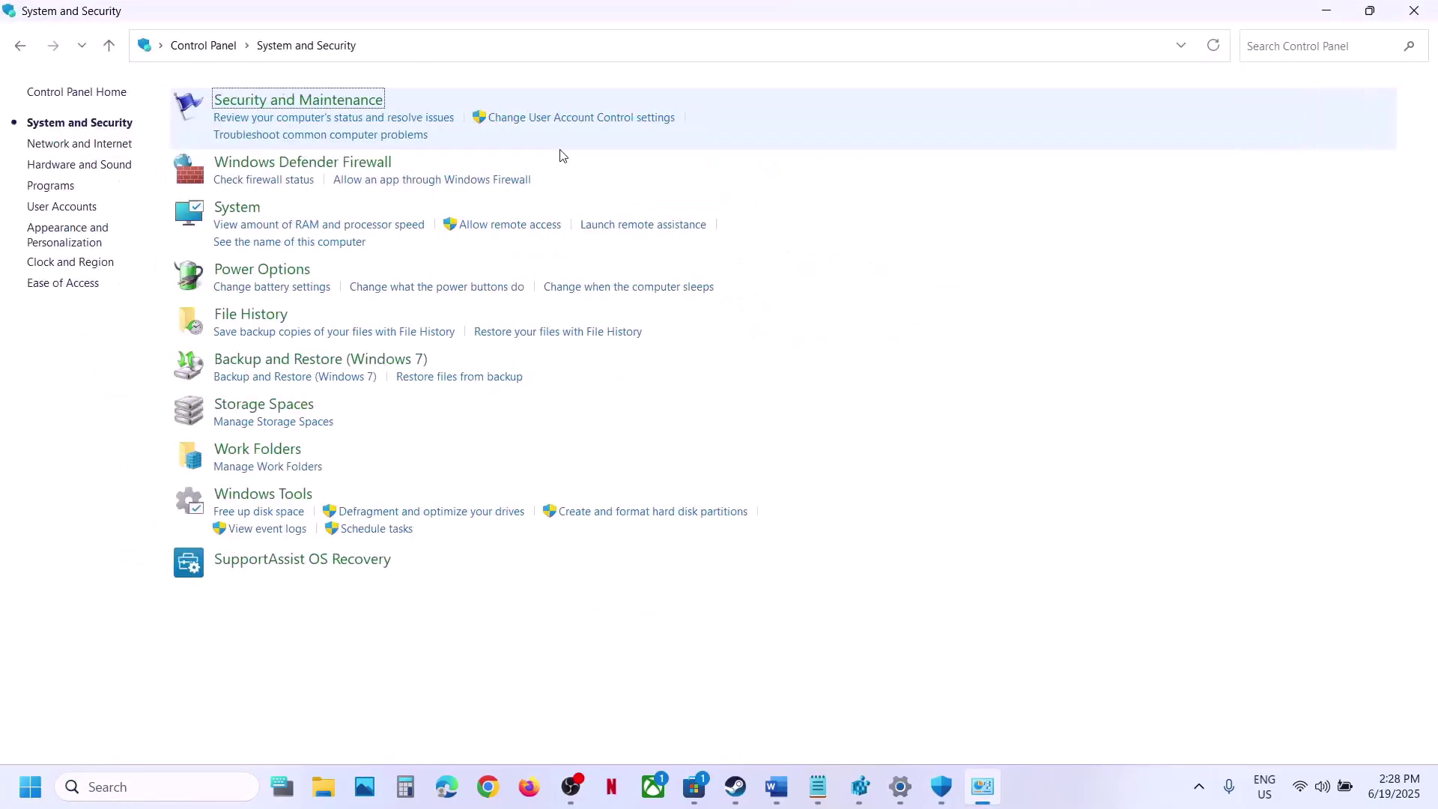
{"action": "left_click", "coordinate": [371, 166]}
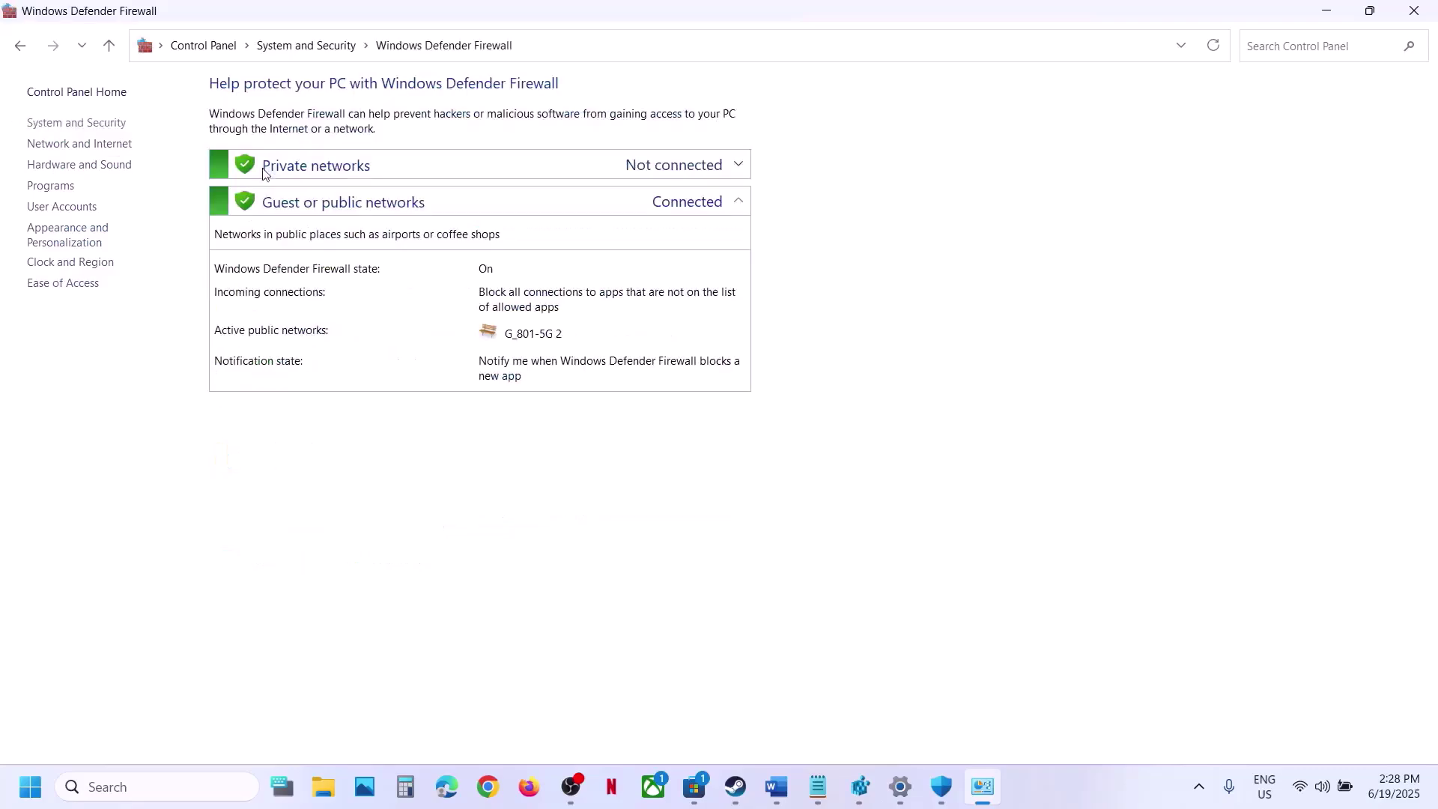
{"action": "left_click", "coordinate": [73, 139]}
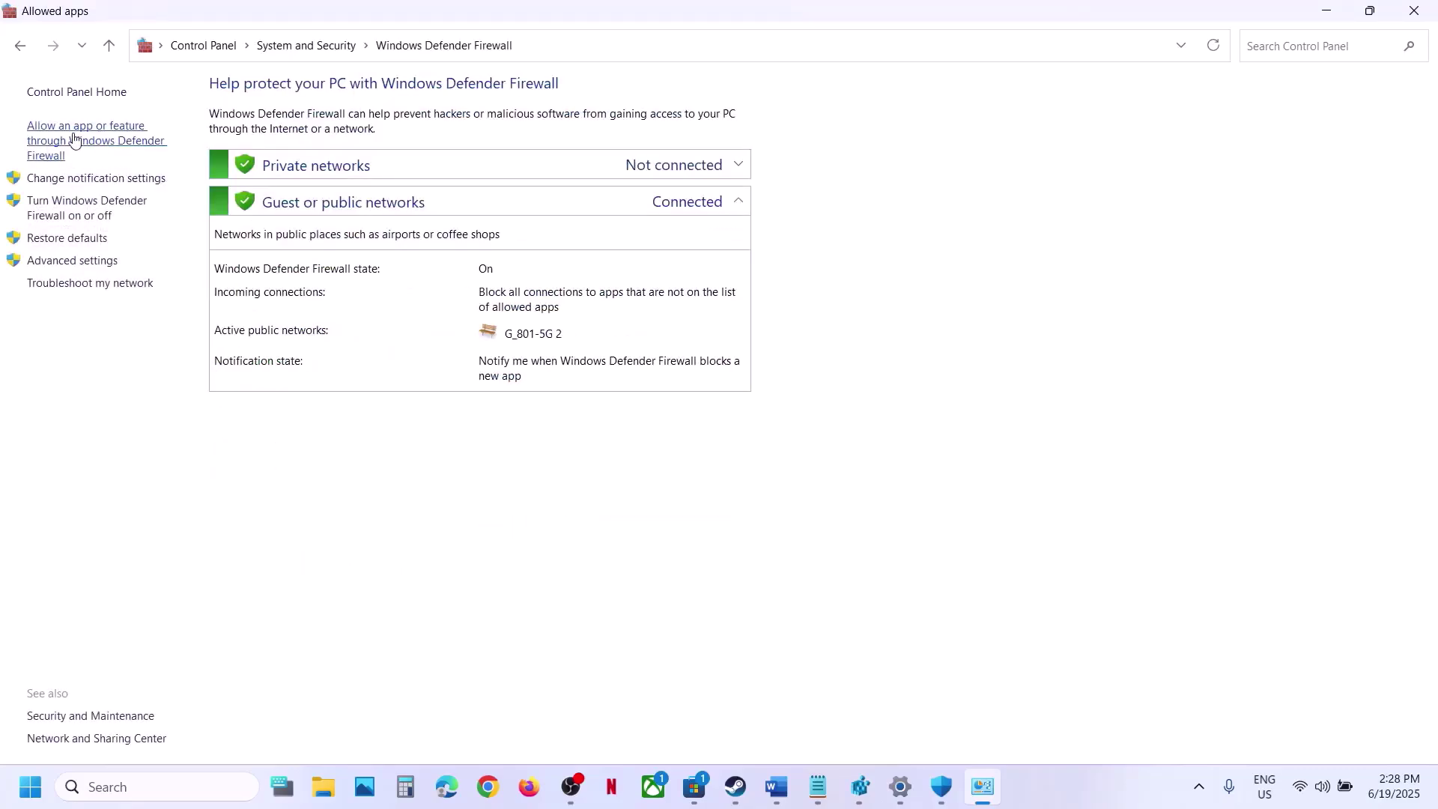
{"action": "left_click", "coordinate": [929, 145]}
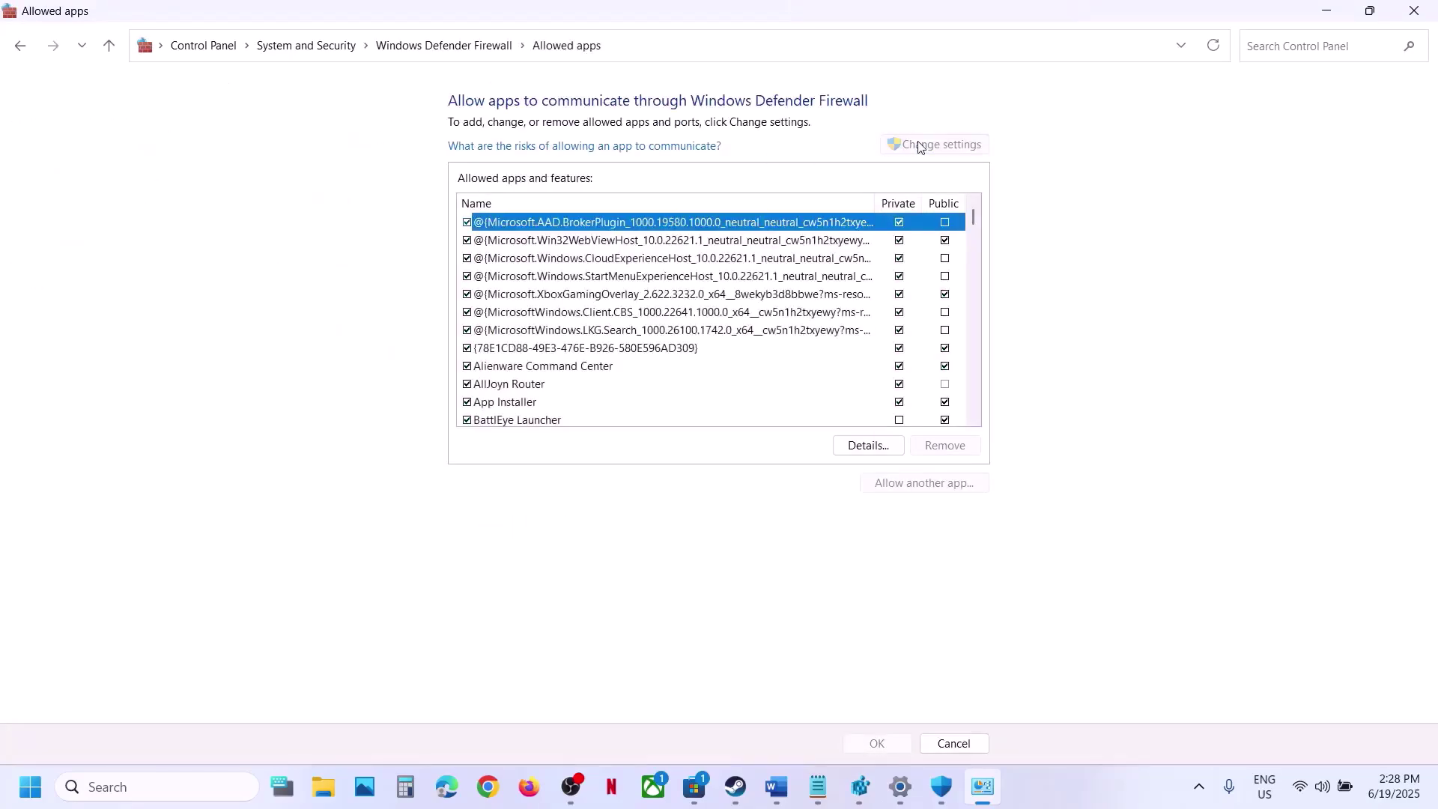
Try to add the PEAK application from Steam\steamapps\common\PEAK to the apps allowed through Windows Defender Firewall, and close the add dialog.
{"action": "left_click", "coordinate": [905, 486]}
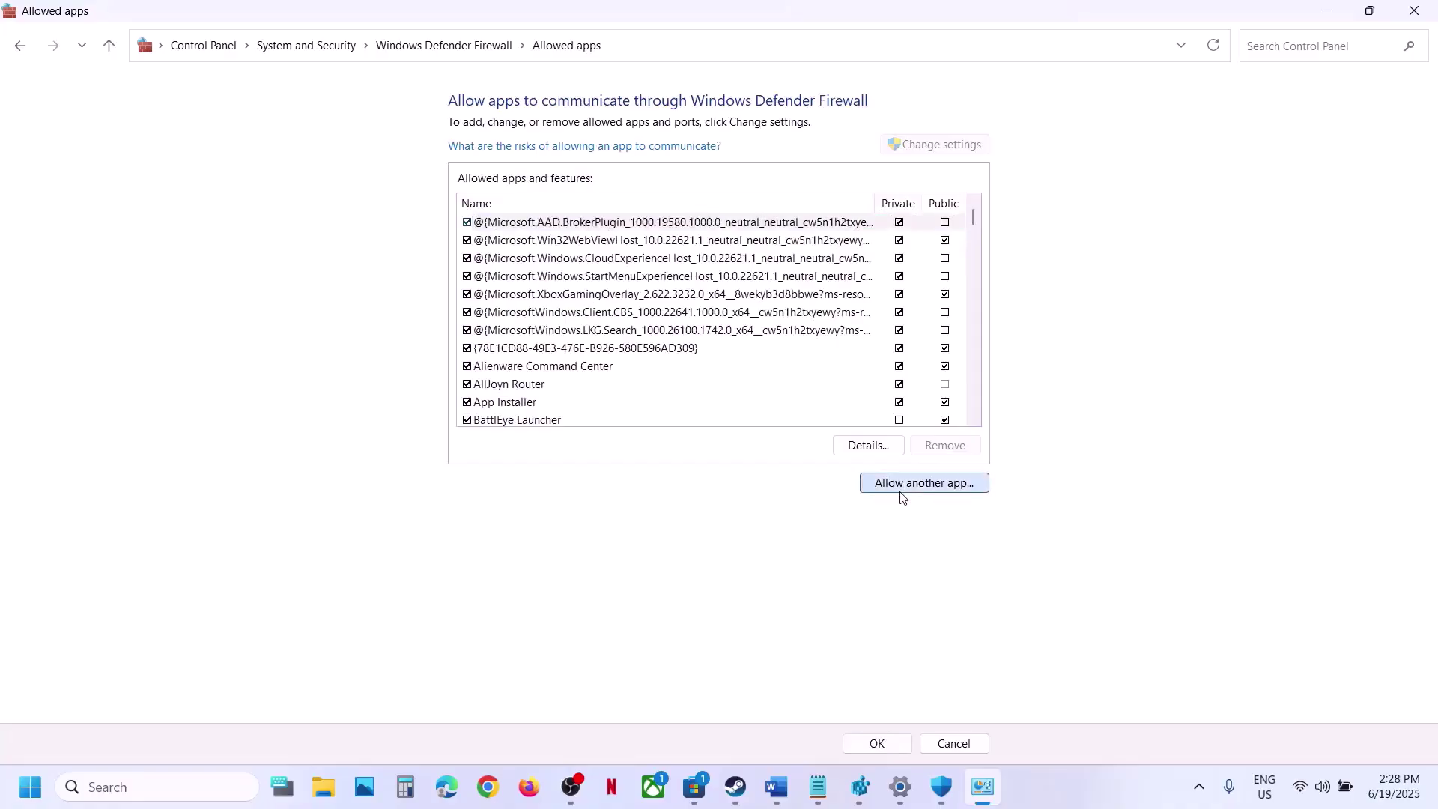
{"action": "left_click", "coordinate": [841, 481]}
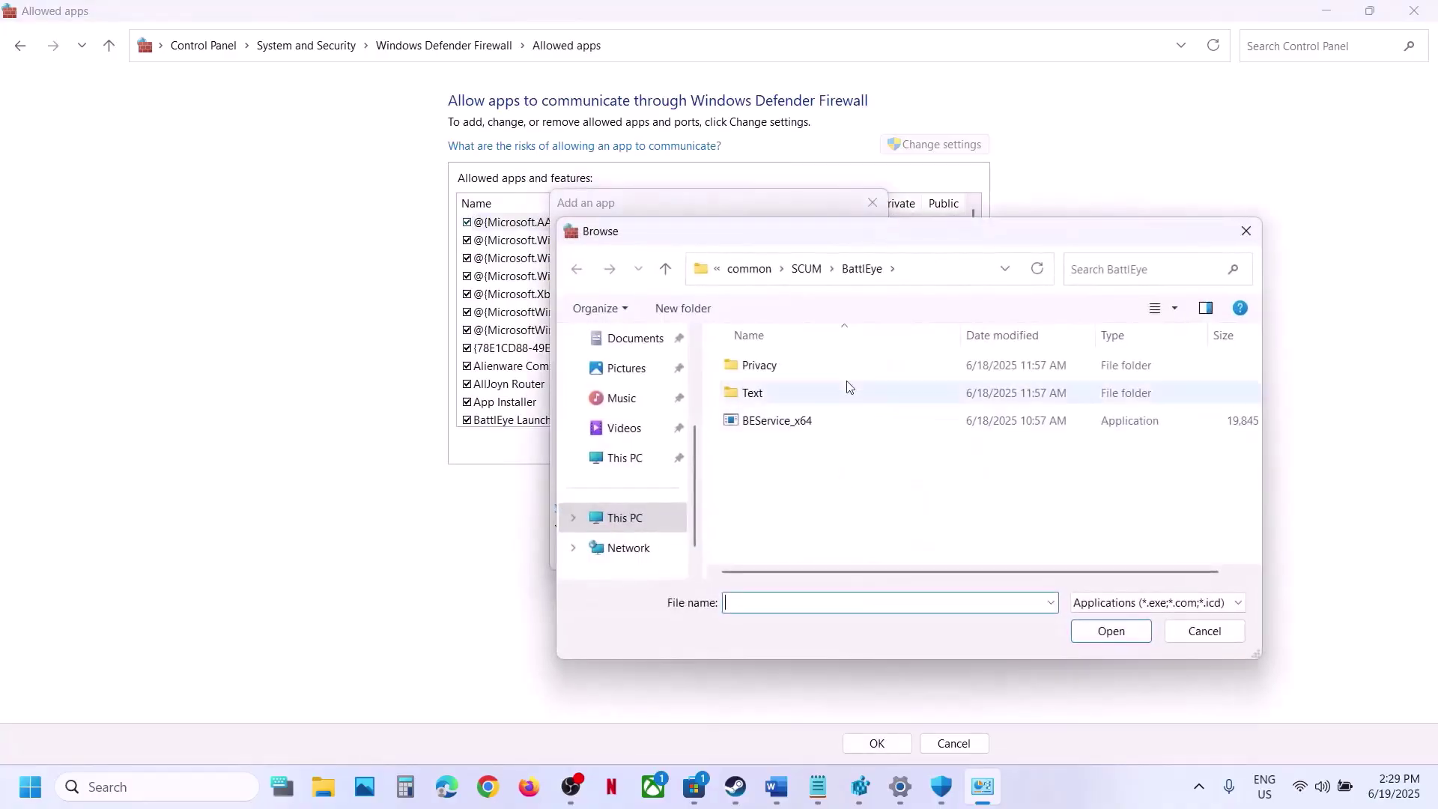
{"action": "left_click", "coordinate": [755, 279]}
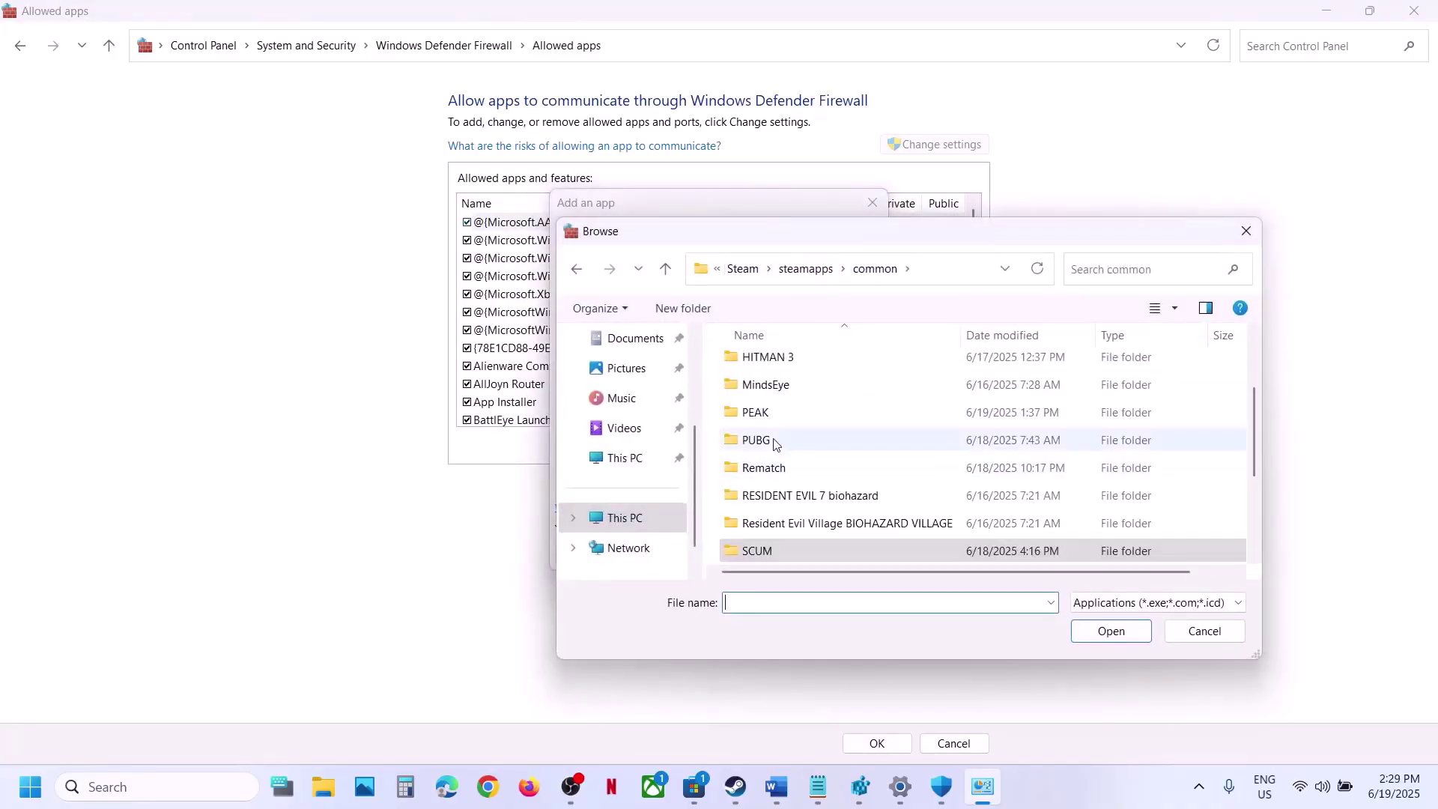
{"action": "double_click", "coordinate": [760, 413]}
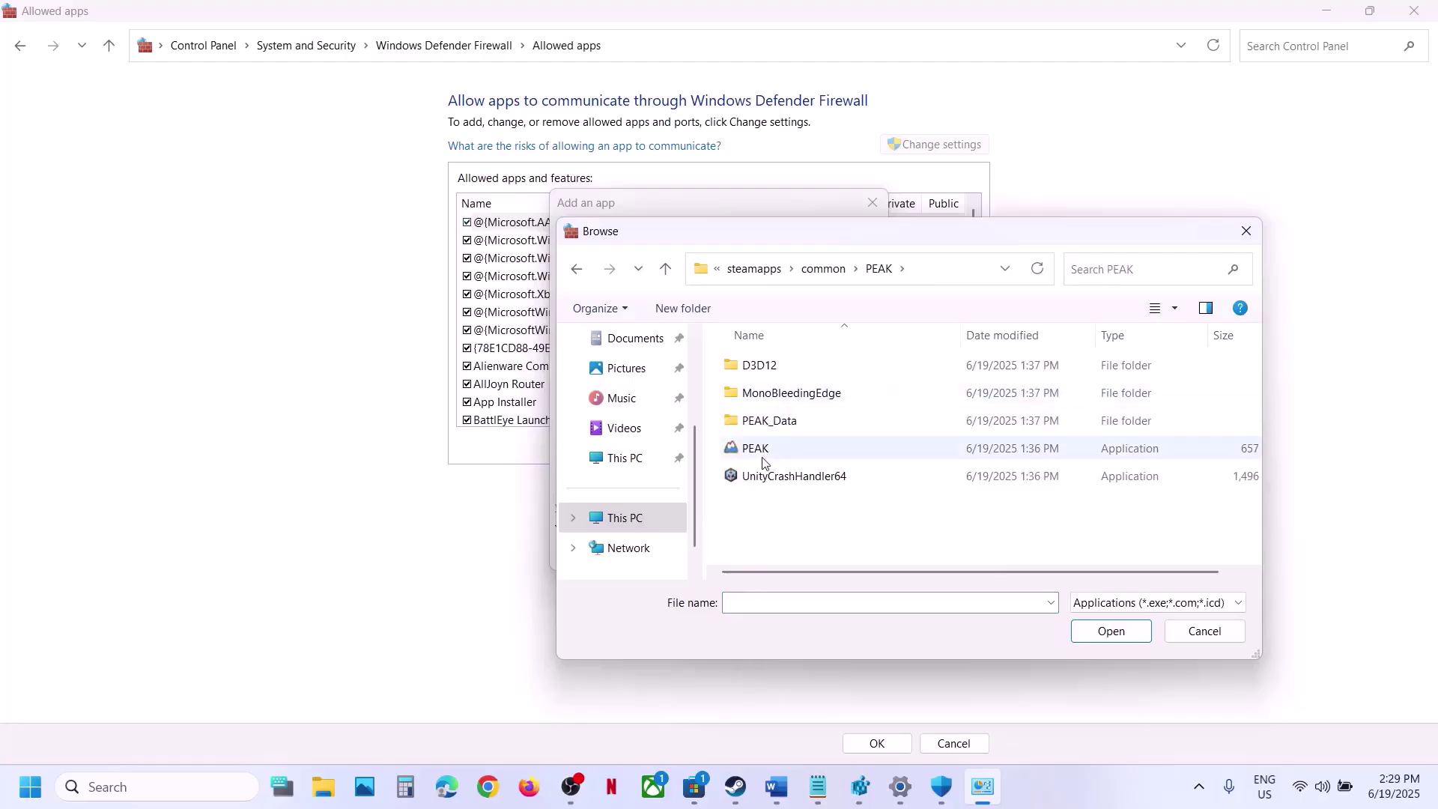
{"action": "left_click", "coordinate": [761, 449]}
{"action": "left_click", "coordinate": [1081, 632]}
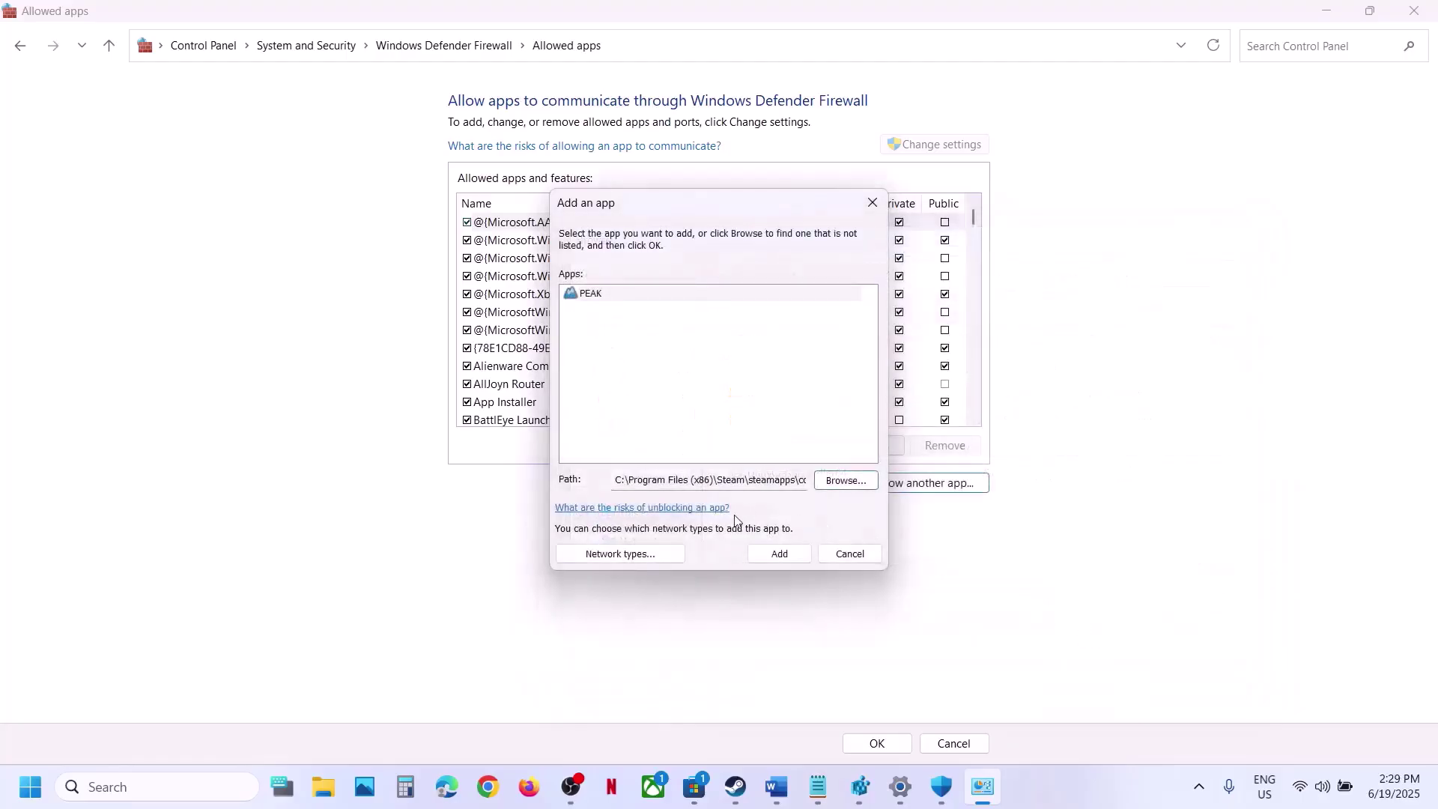
{"action": "left_click", "coordinate": [770, 558]}
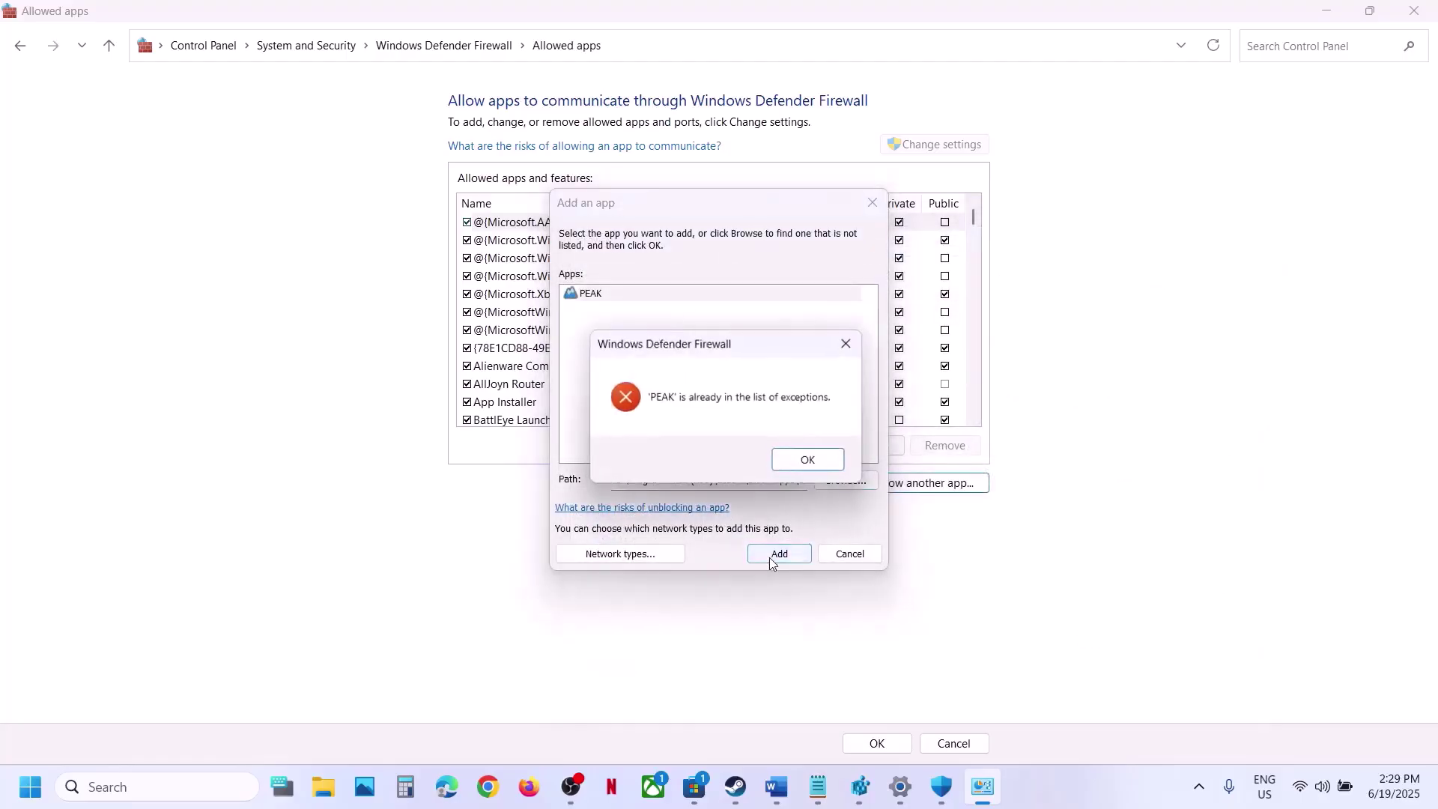
{"action": "left_click", "coordinate": [787, 469]}
{"action": "left_click", "coordinate": [873, 202]}
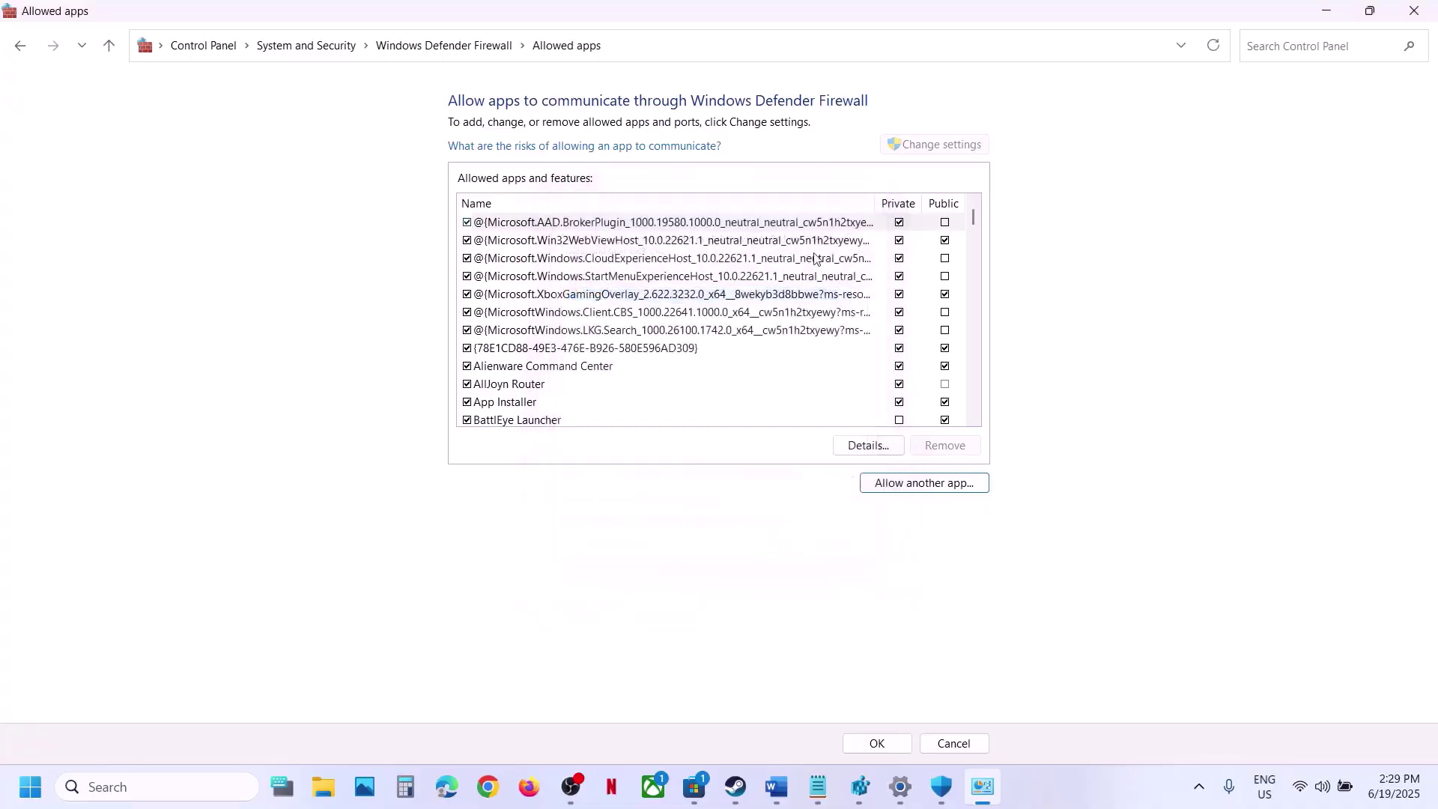
Find PEAK in the firewall's allowed apps list to check its Private and Public access, and close the security and settings windows.
{"action": "left_click", "coordinate": [690, 349]}
{"action": "key", "text": "p"}
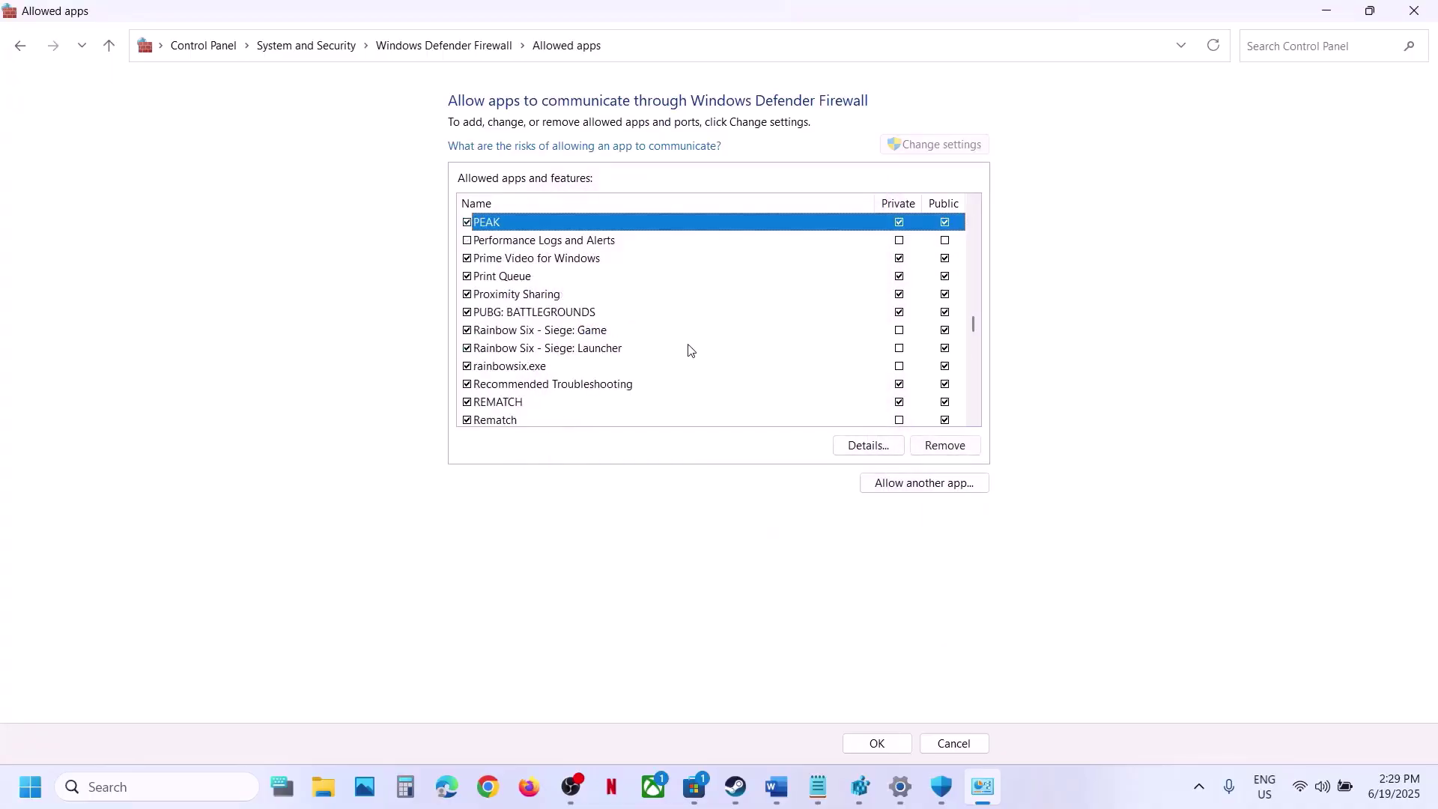
{"action": "left_click", "coordinate": [1415, 11]}
{"action": "left_click", "coordinate": [1420, 10]}
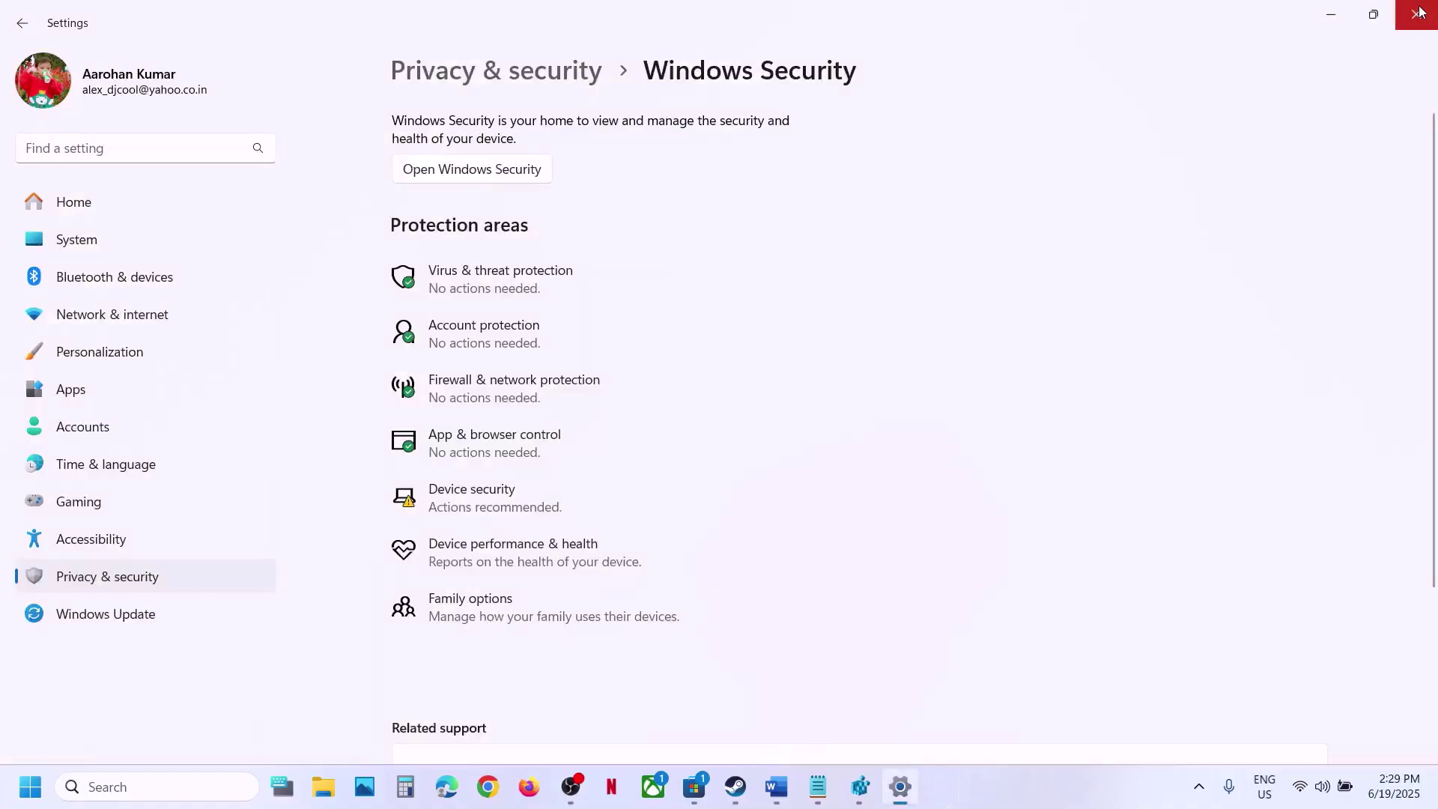
{"action": "left_click", "coordinate": [1420, 10]}
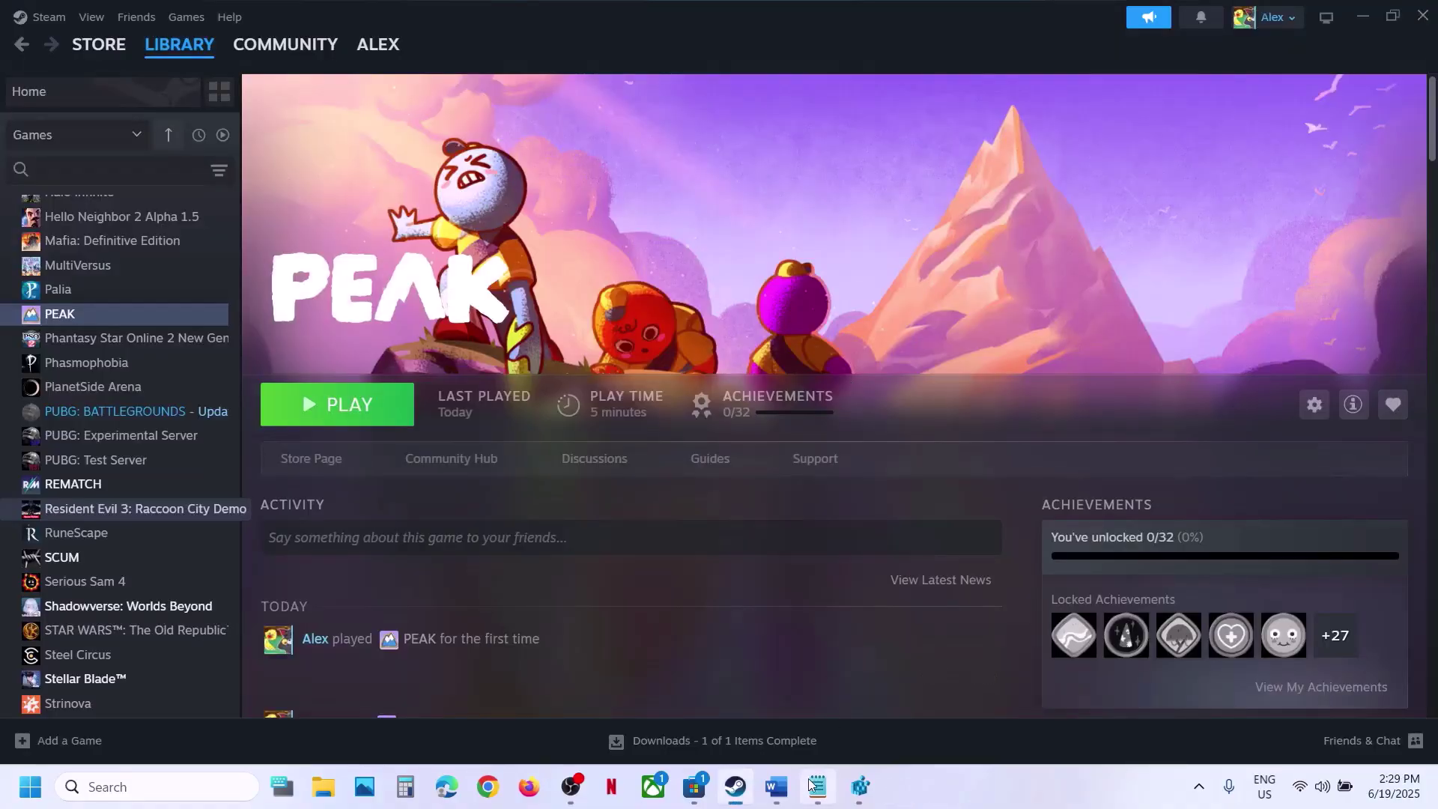
Examine Step 6 in the Word notes on running the game from its installation folder, and return to Steam.
{"action": "left_click", "coordinate": [776, 787]}
{"action": "scroll", "coordinate": [639, 516], "scroll_direction": "down", "scroll_amount": 2}
{"action": "scroll", "coordinate": [638, 517], "scroll_direction": "down", "scroll_amount": 3}
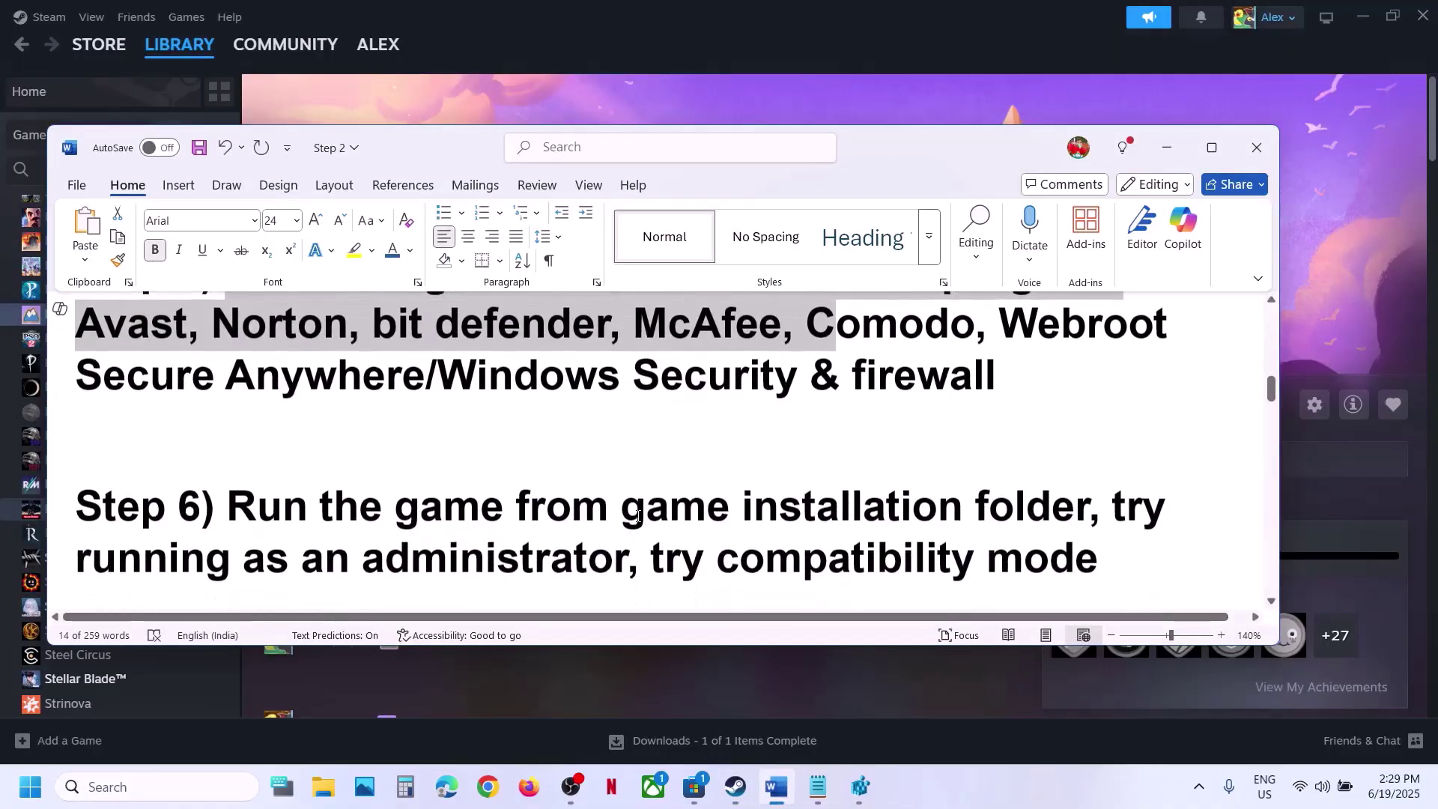
{"action": "left_click", "coordinate": [671, 100]}
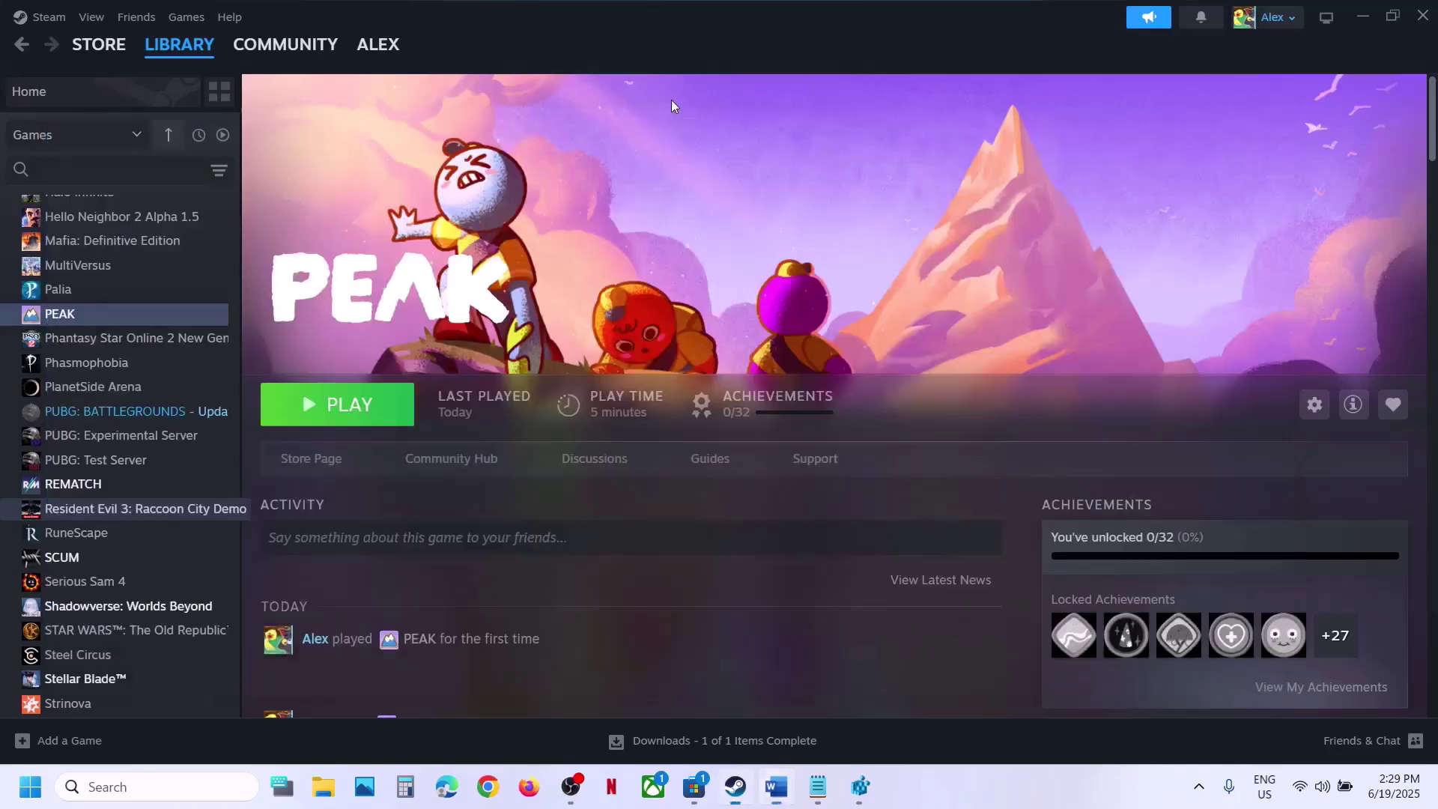
Open PEAK's local installation folder from the Steam library.
{"action": "right_click", "coordinate": [109, 317]}
{"action": "mouse_move", "coordinate": [210, 433]}
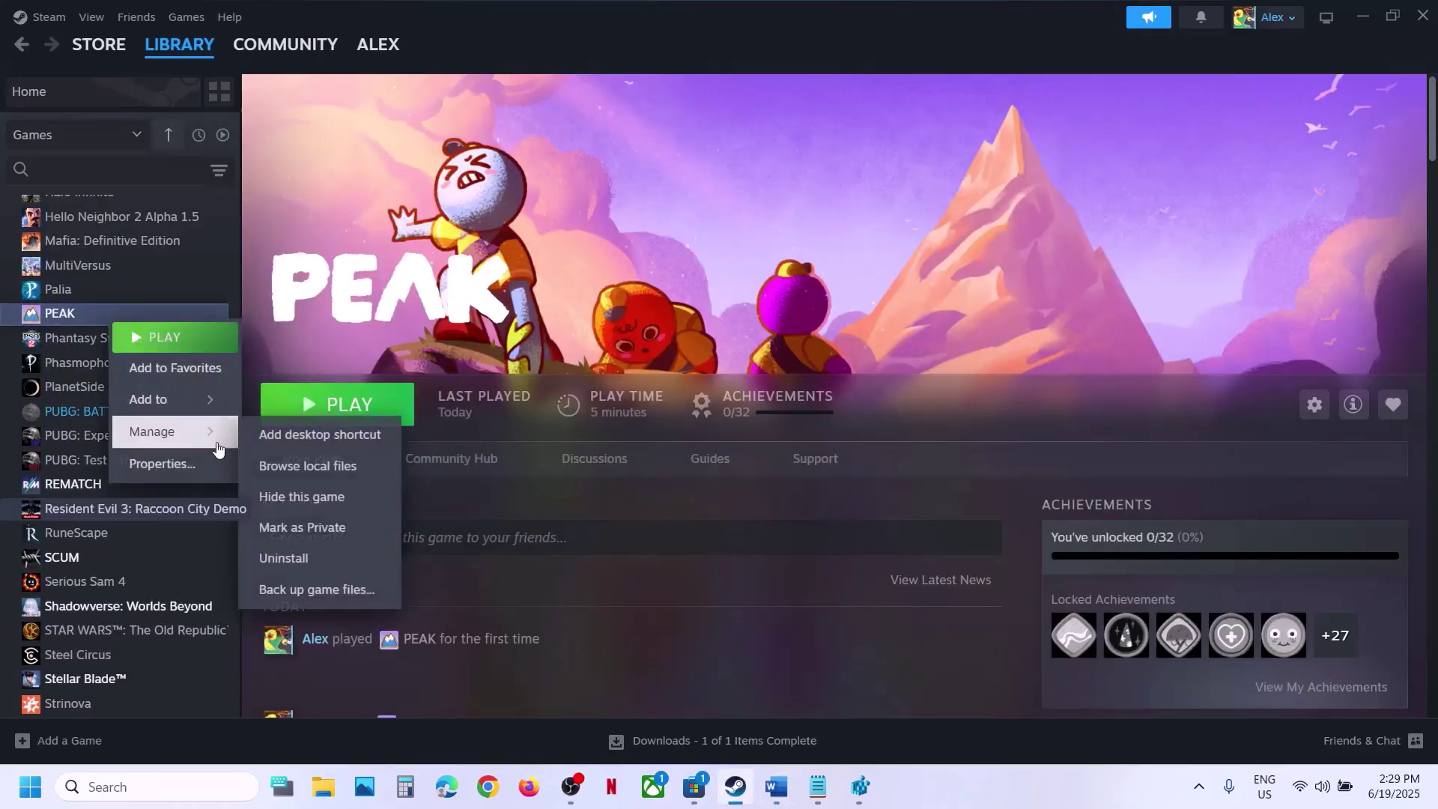
{"action": "left_click", "coordinate": [345, 463]}
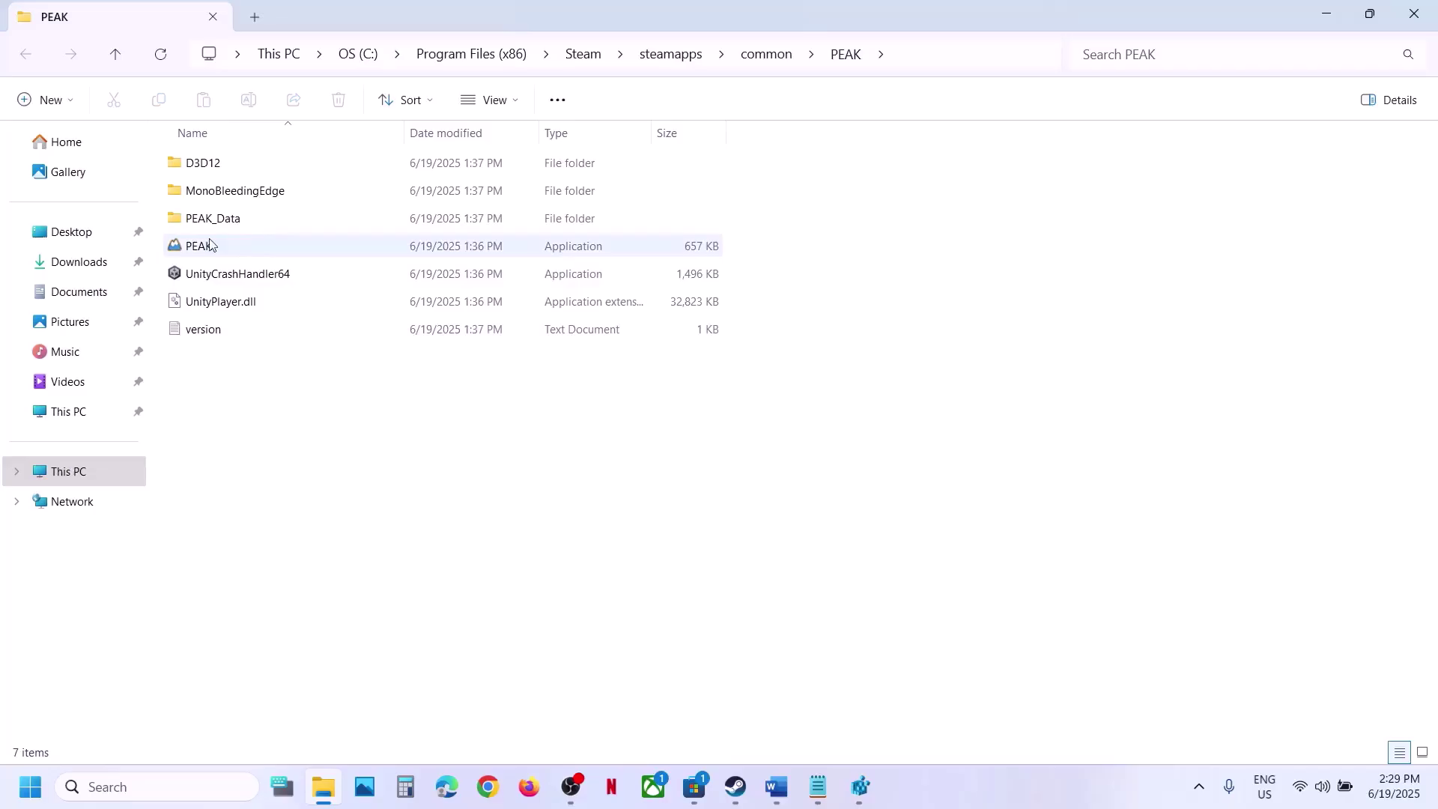
Set the PEAK application to run as an administrator in its compatibility properties and save the change.
{"action": "left_click", "coordinate": [209, 244]}
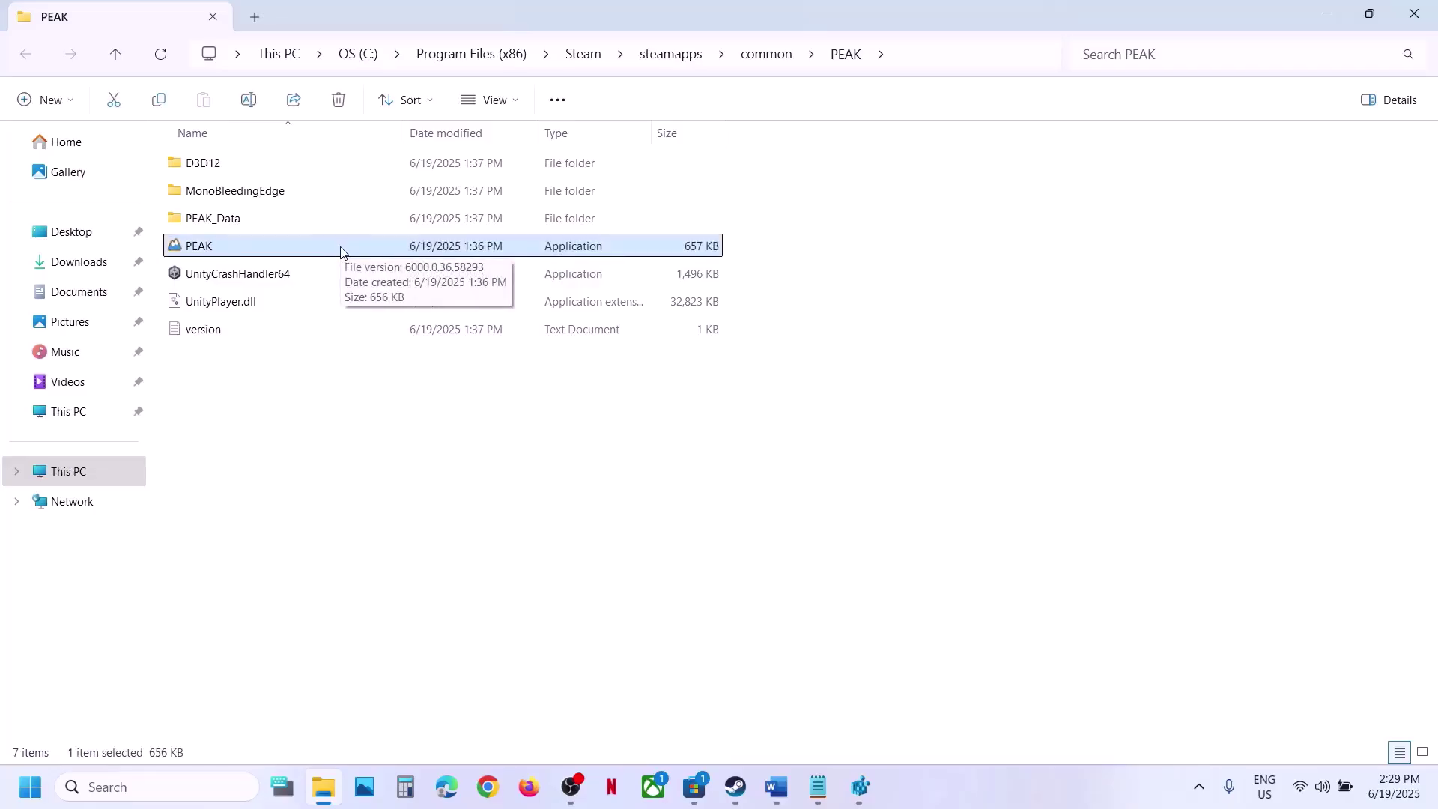
{"action": "right_click", "coordinate": [317, 245]}
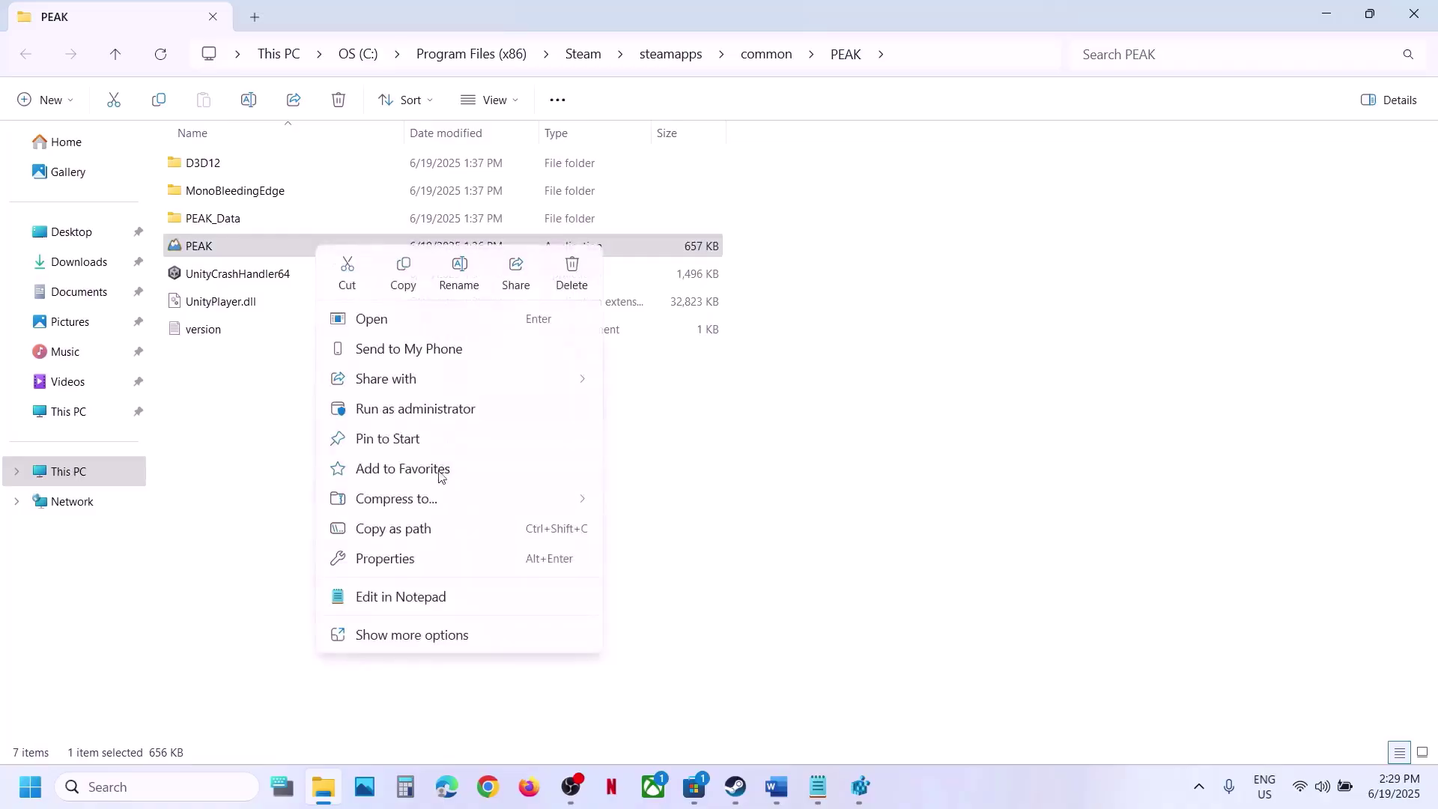
{"action": "left_click", "coordinate": [401, 558]}
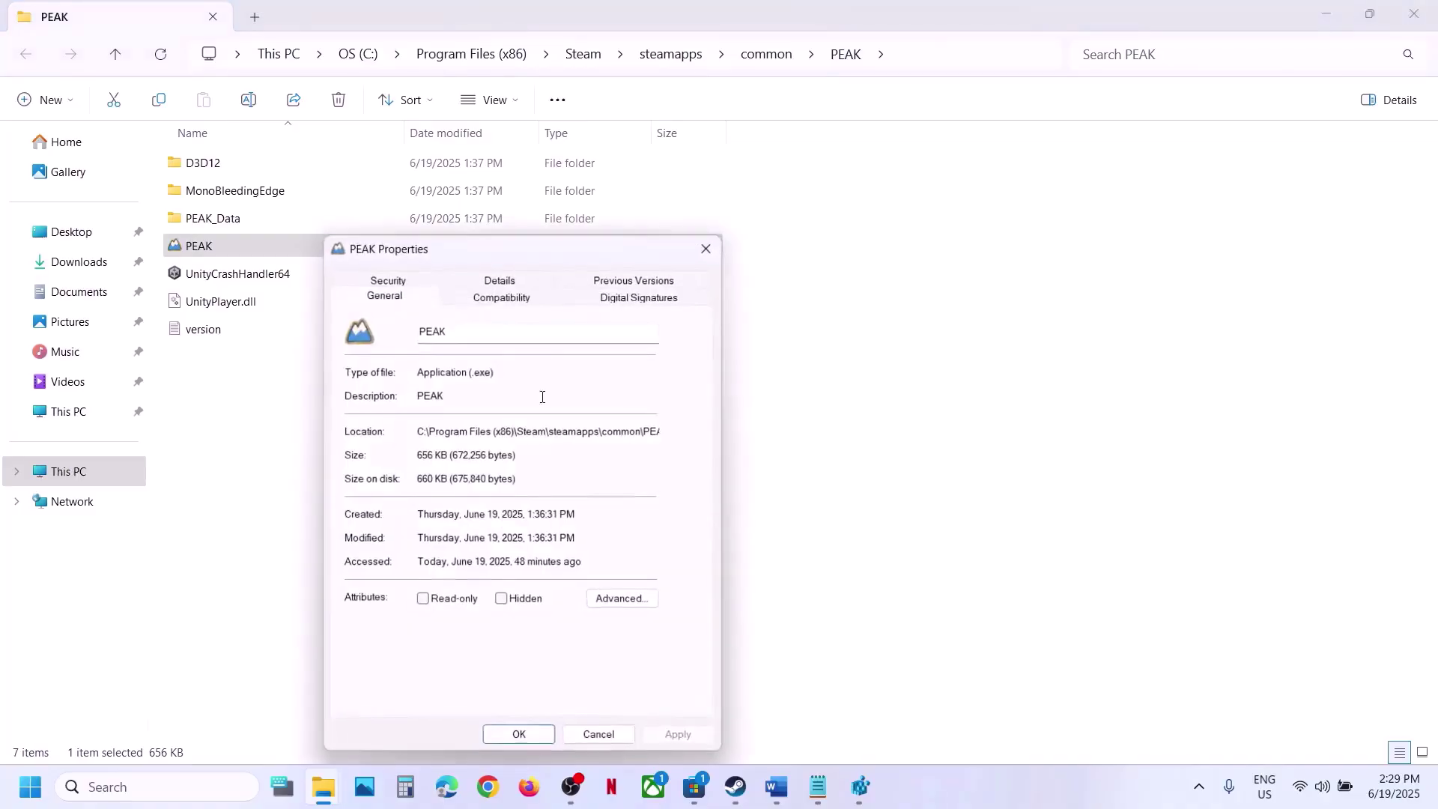
{"action": "left_click", "coordinate": [497, 299]}
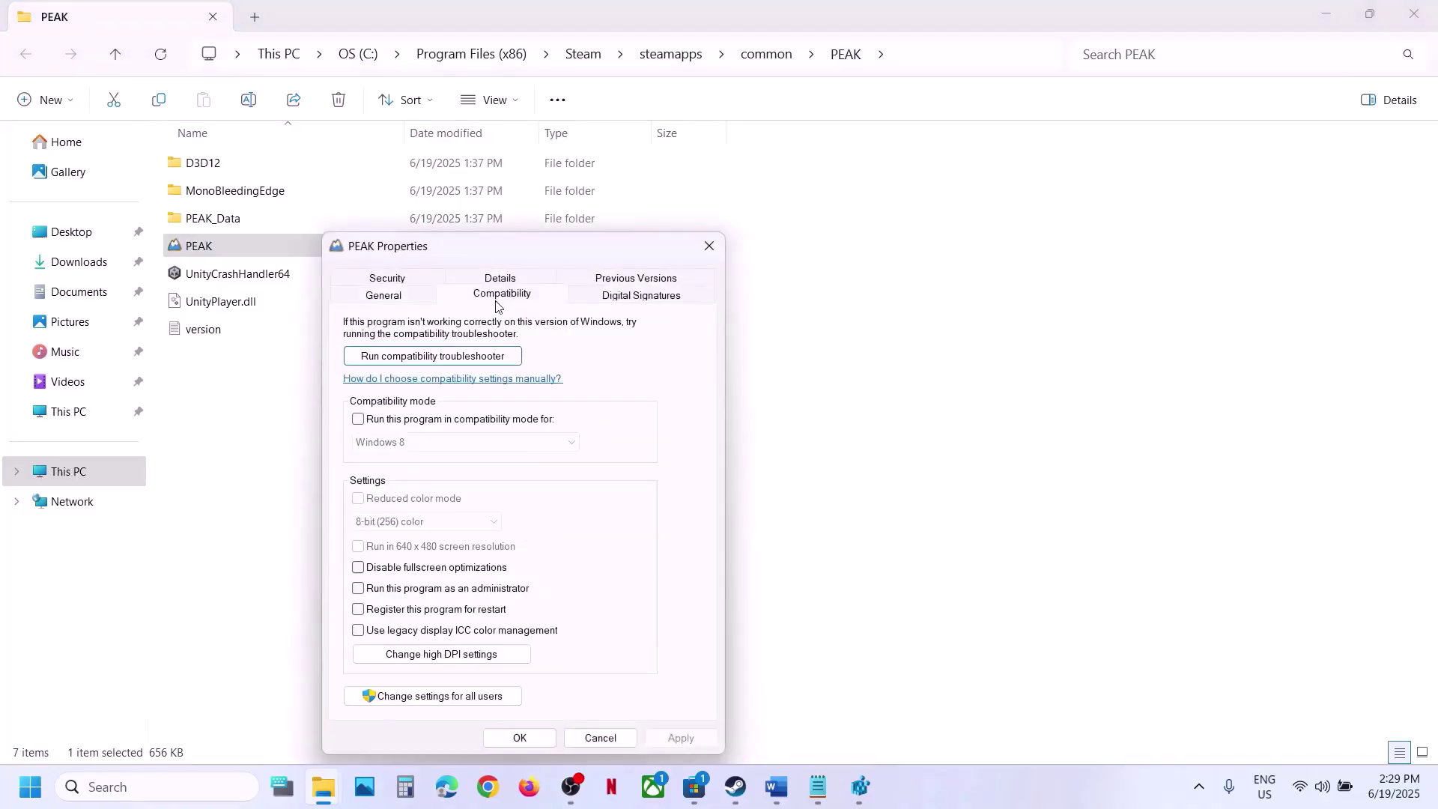
{"action": "left_click", "coordinate": [359, 588]}
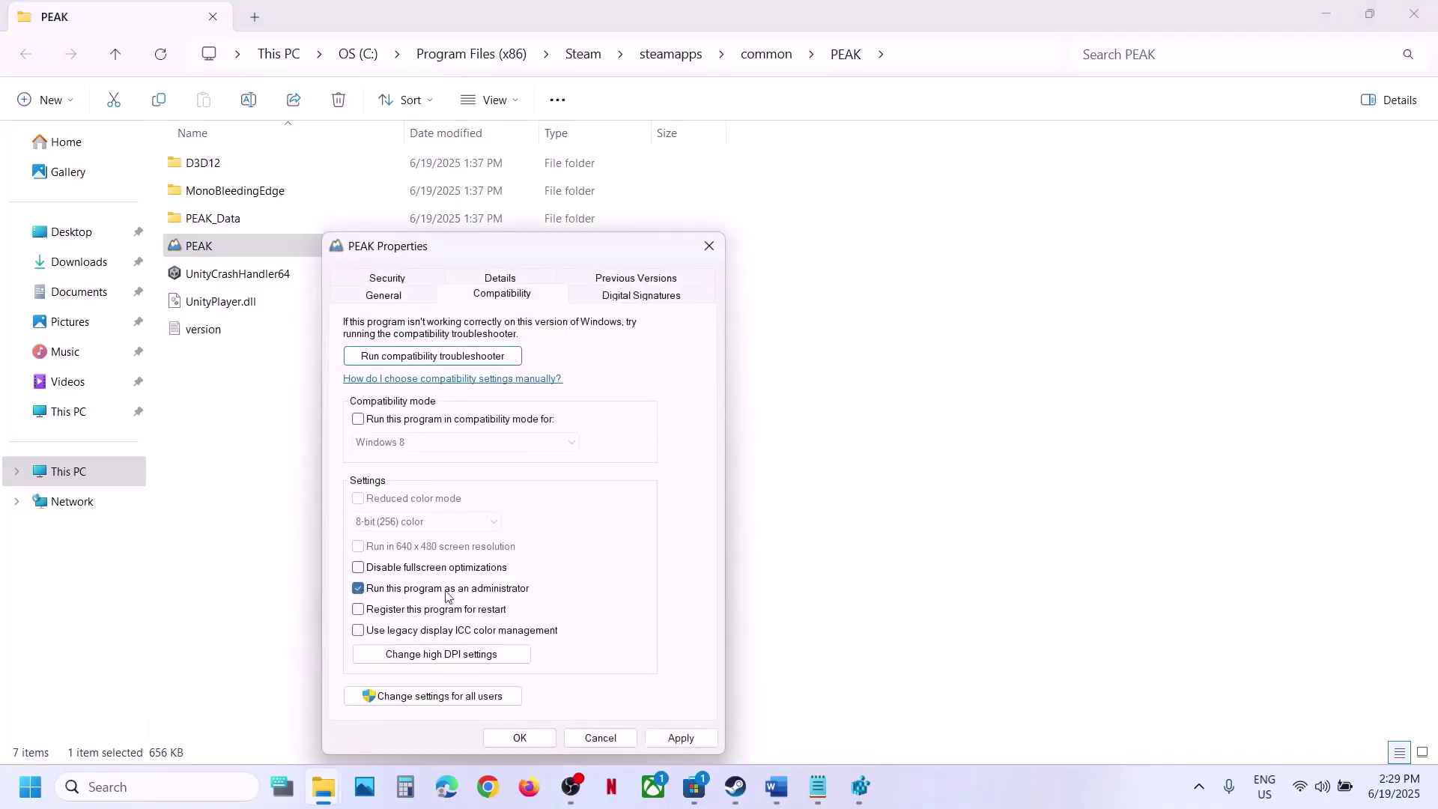
{"action": "left_click", "coordinate": [678, 736]}
{"action": "left_click", "coordinate": [509, 738]}
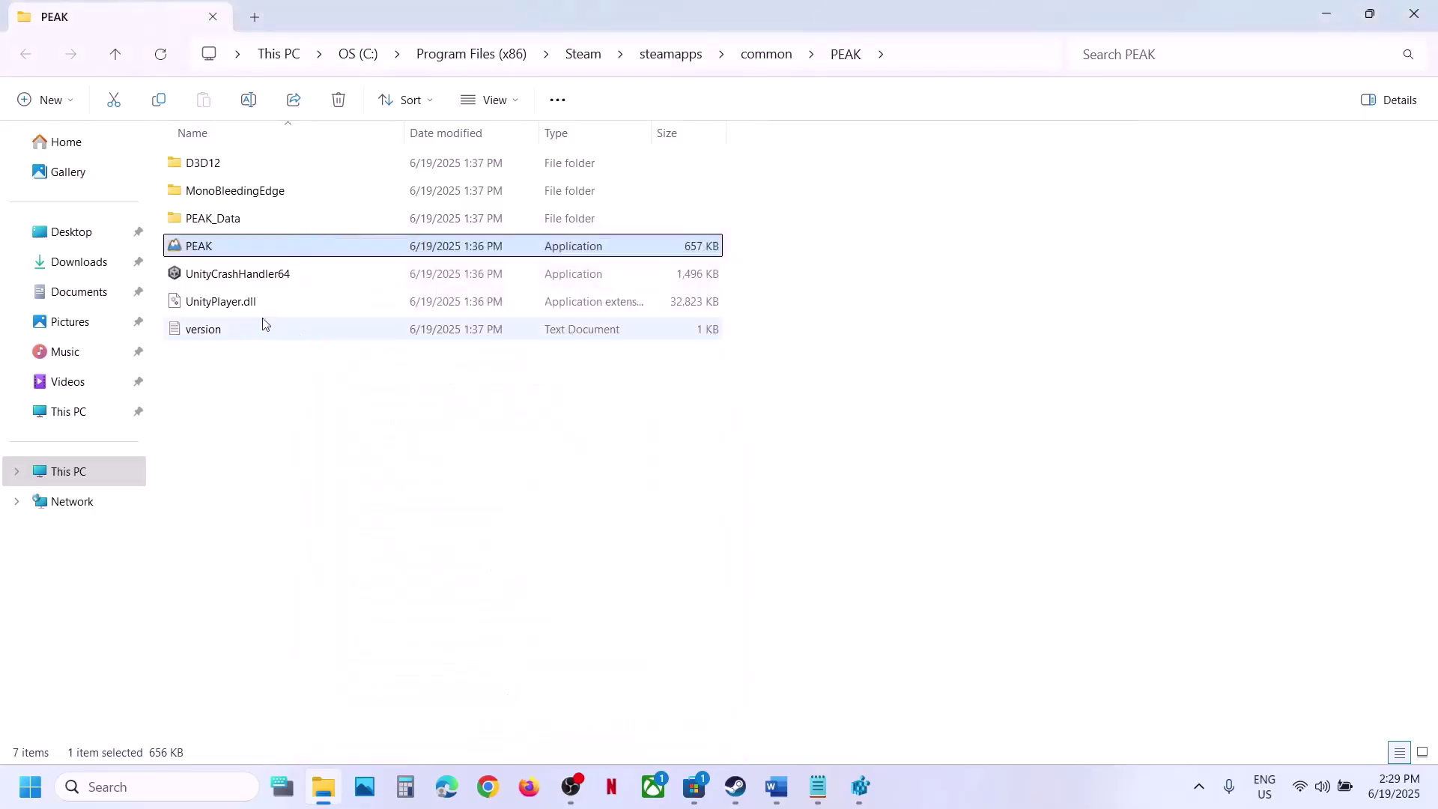
Enable compatibility mode for the PEAK application, applying Windows 8 first and Windows 7 second.
{"action": "right_click", "coordinate": [222, 249]}
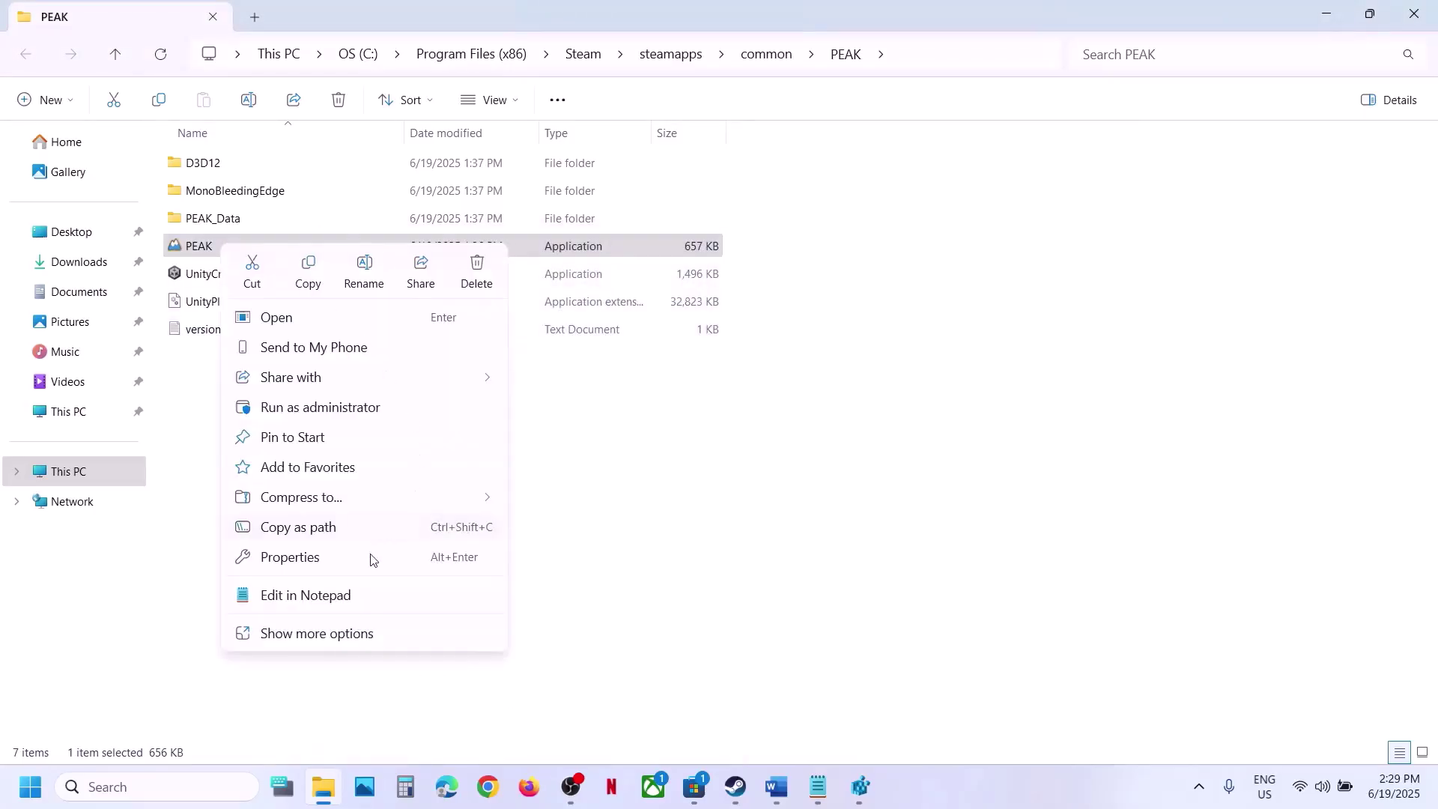
{"action": "left_click", "coordinate": [356, 568]}
{"action": "left_click", "coordinate": [392, 304]}
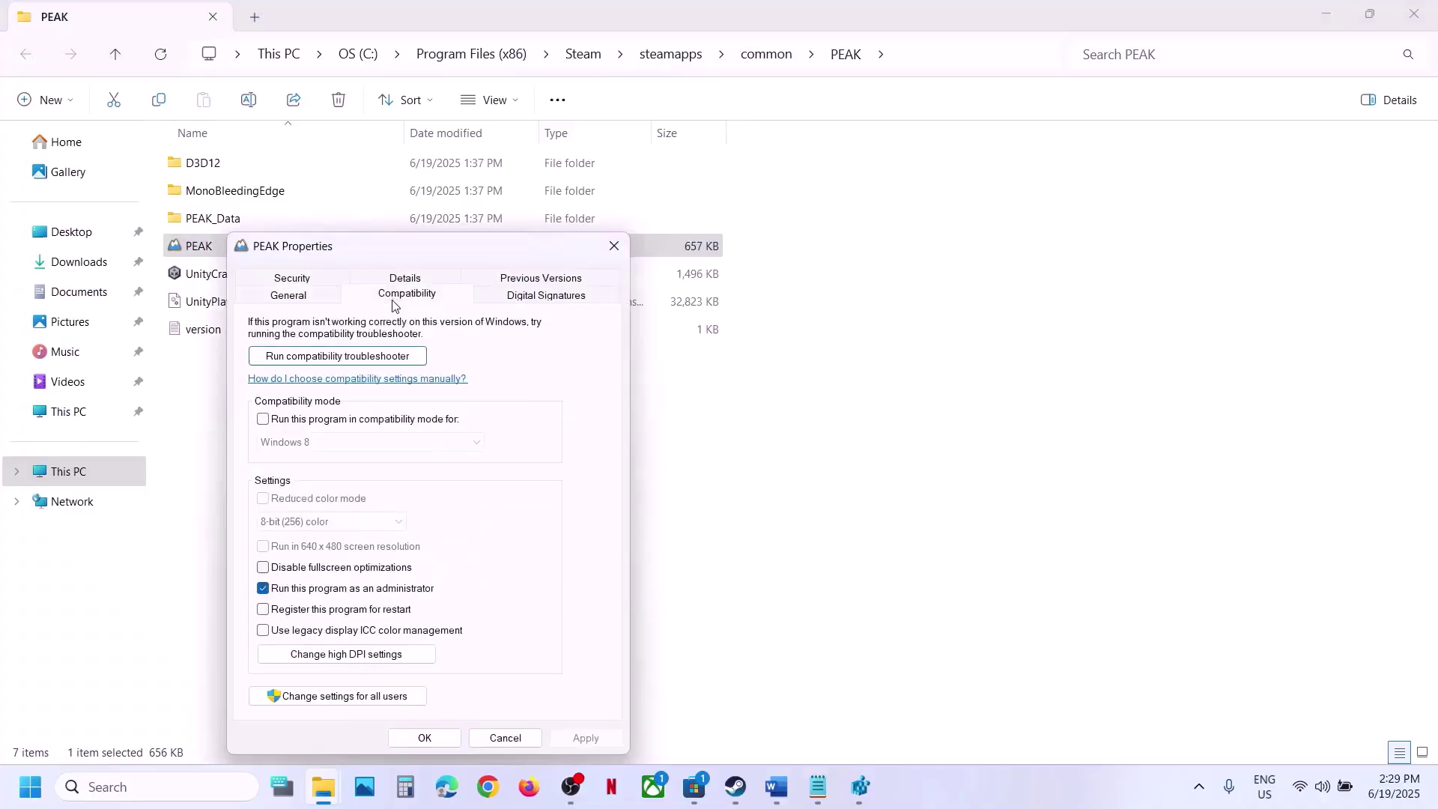
{"action": "left_click", "coordinate": [291, 418]}
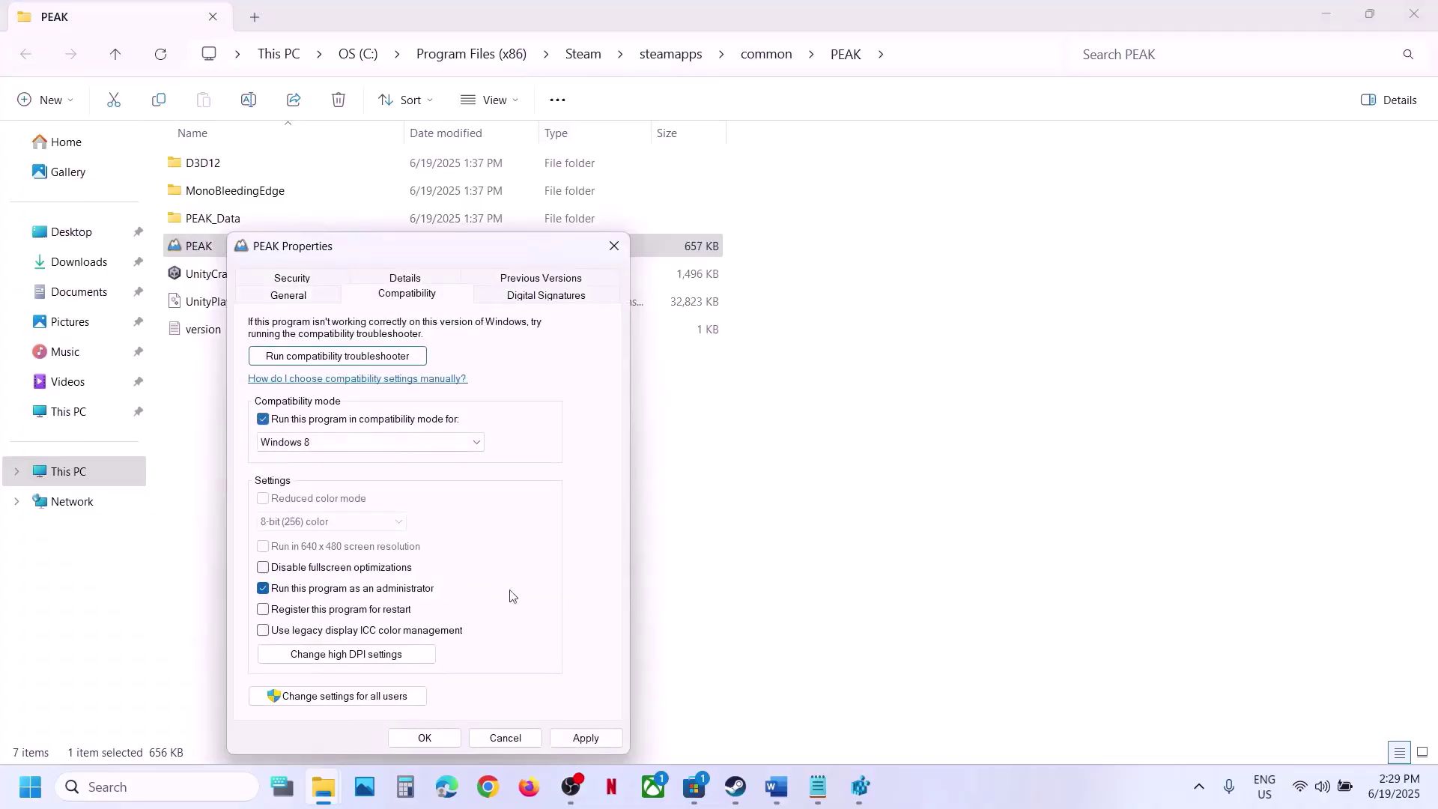
{"action": "left_click", "coordinate": [577, 738]}
{"action": "left_click", "coordinate": [374, 453]}
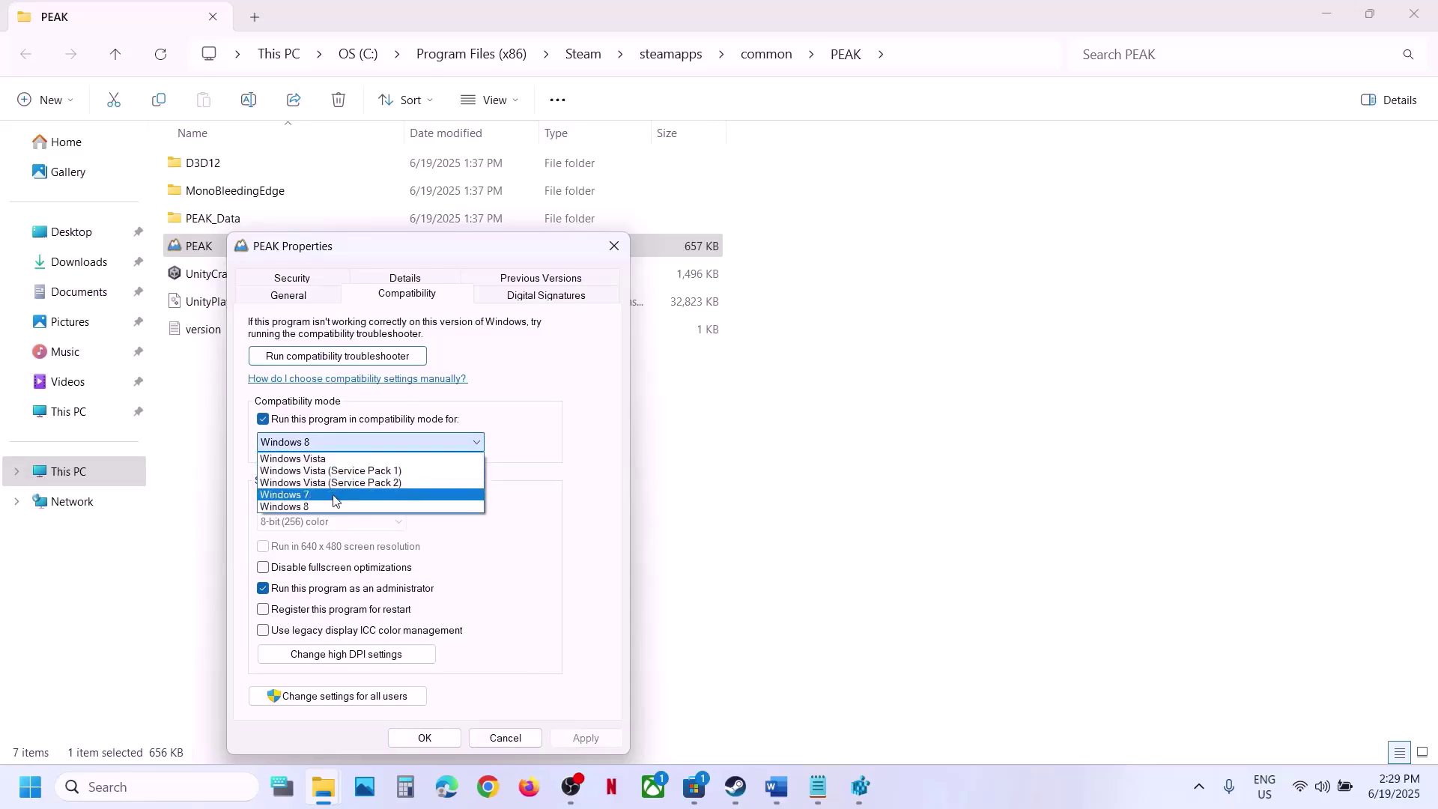
{"action": "left_click", "coordinate": [337, 500]}
{"action": "left_click", "coordinate": [583, 737]}
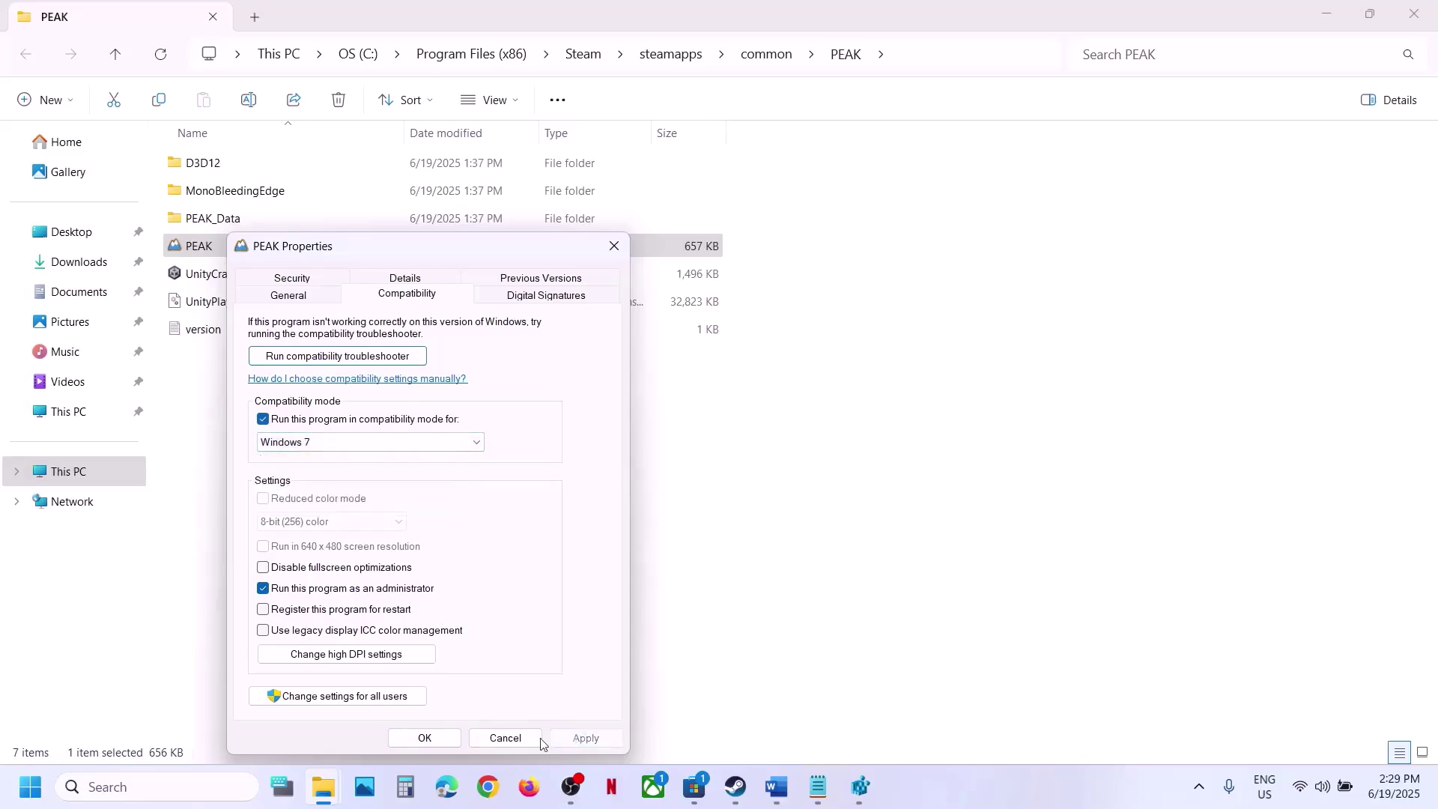
Disable fullscreen optimizations for the PEAK application and save its properties.
{"action": "left_click", "coordinate": [330, 568]}
{"action": "left_click", "coordinate": [584, 737]}
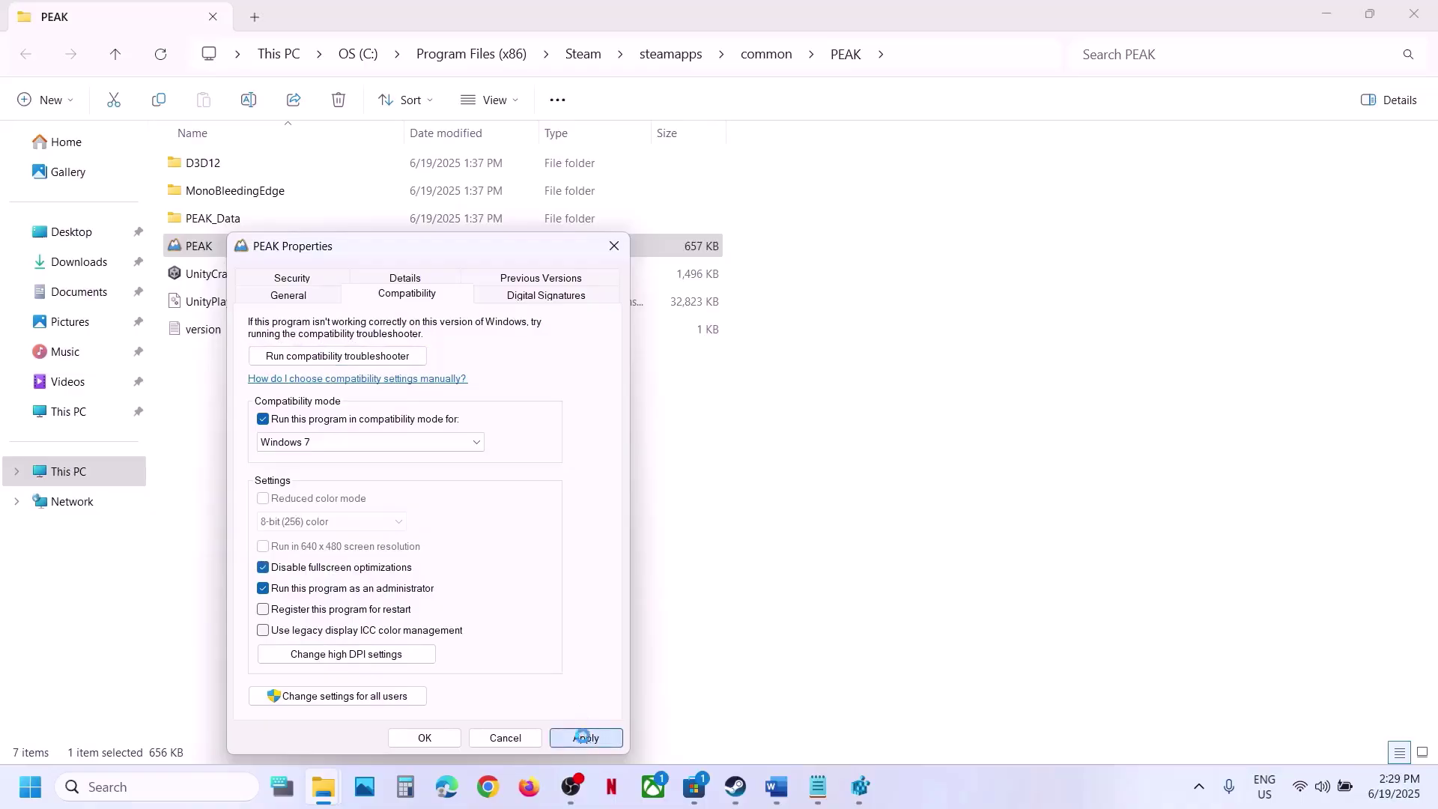
{"action": "left_click", "coordinate": [451, 740]}
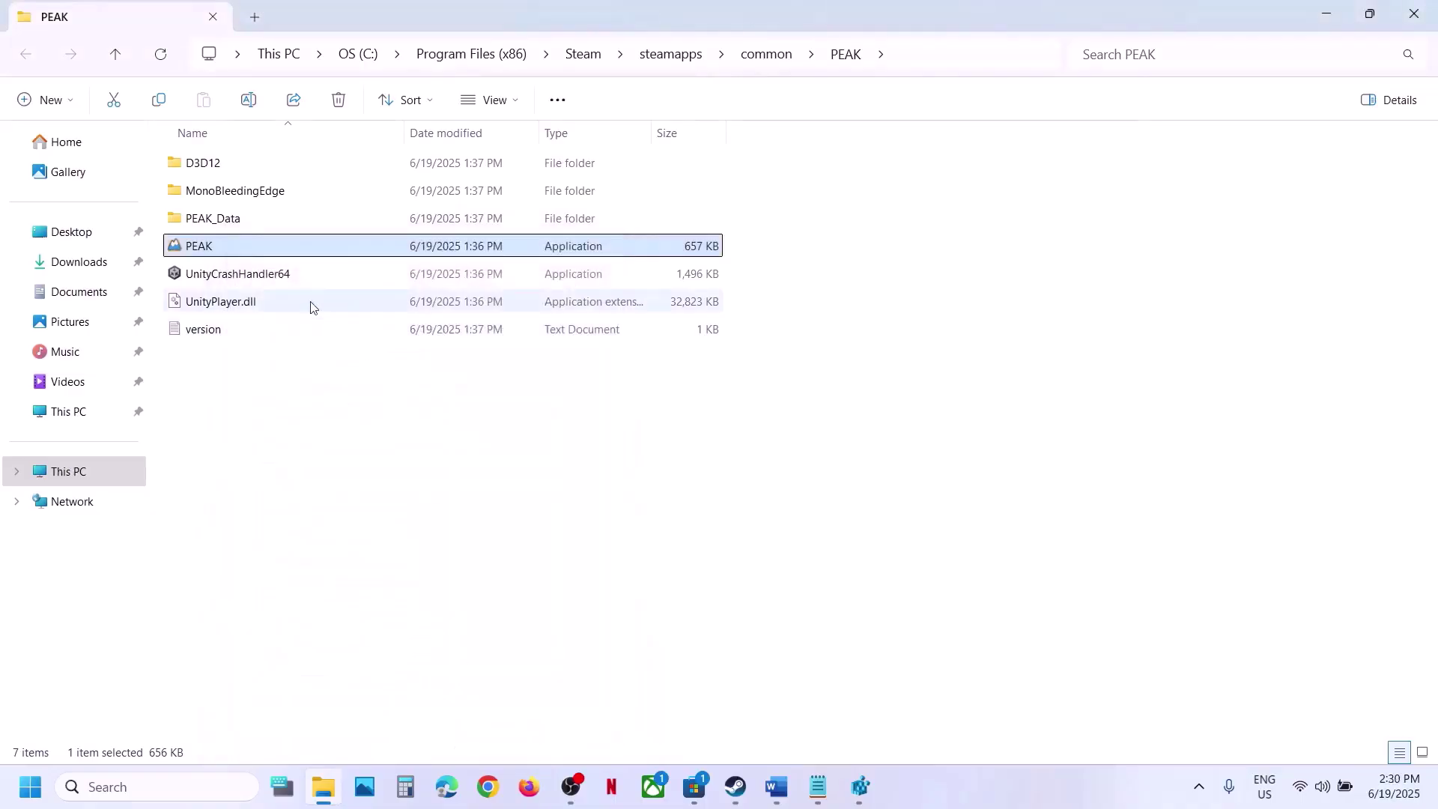
Turn off compatibility mode, disabled fullscreen optimizations and run as administrator in the PEAK application's properties, and save the changes.
{"action": "right_click", "coordinate": [284, 256]}
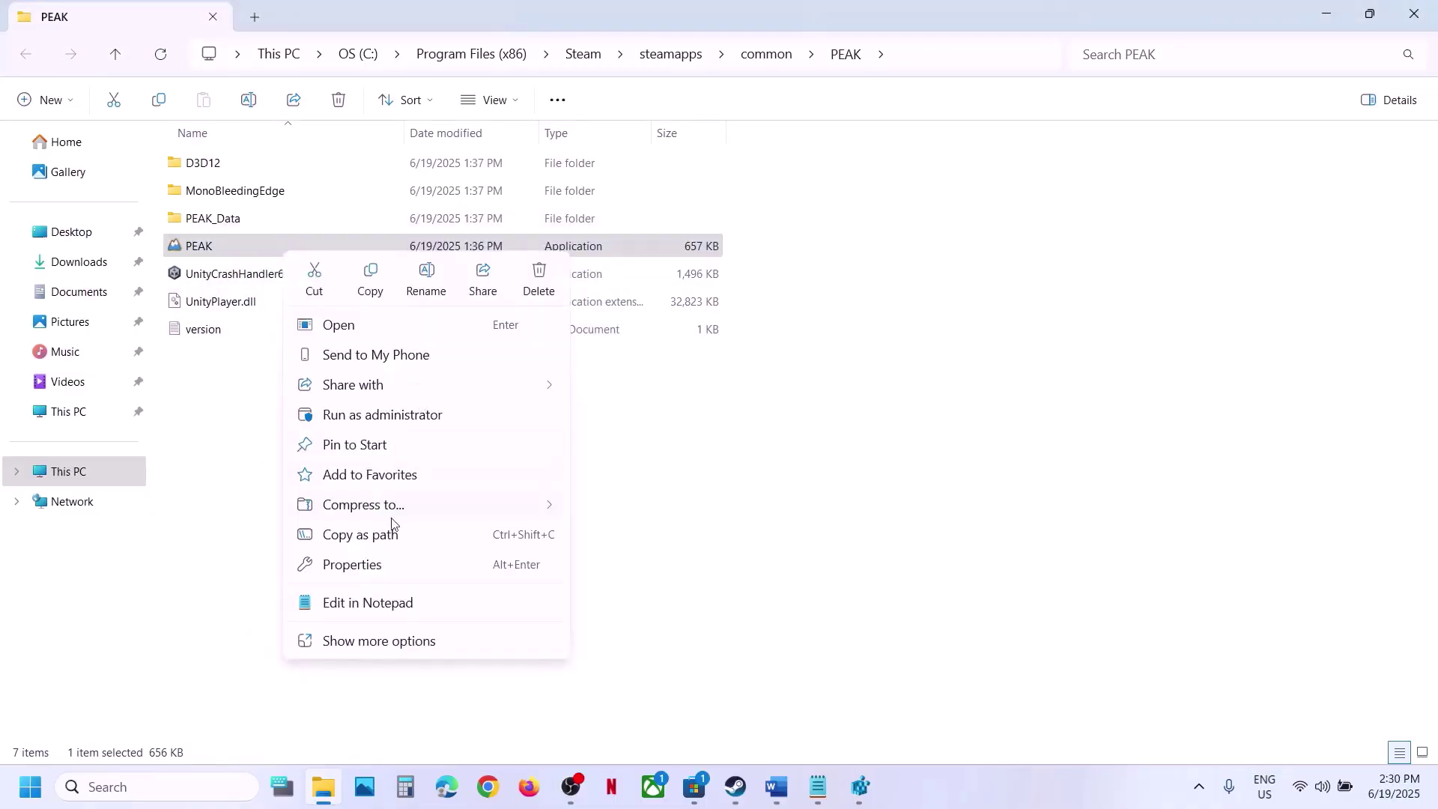
{"action": "left_click", "coordinate": [384, 564]}
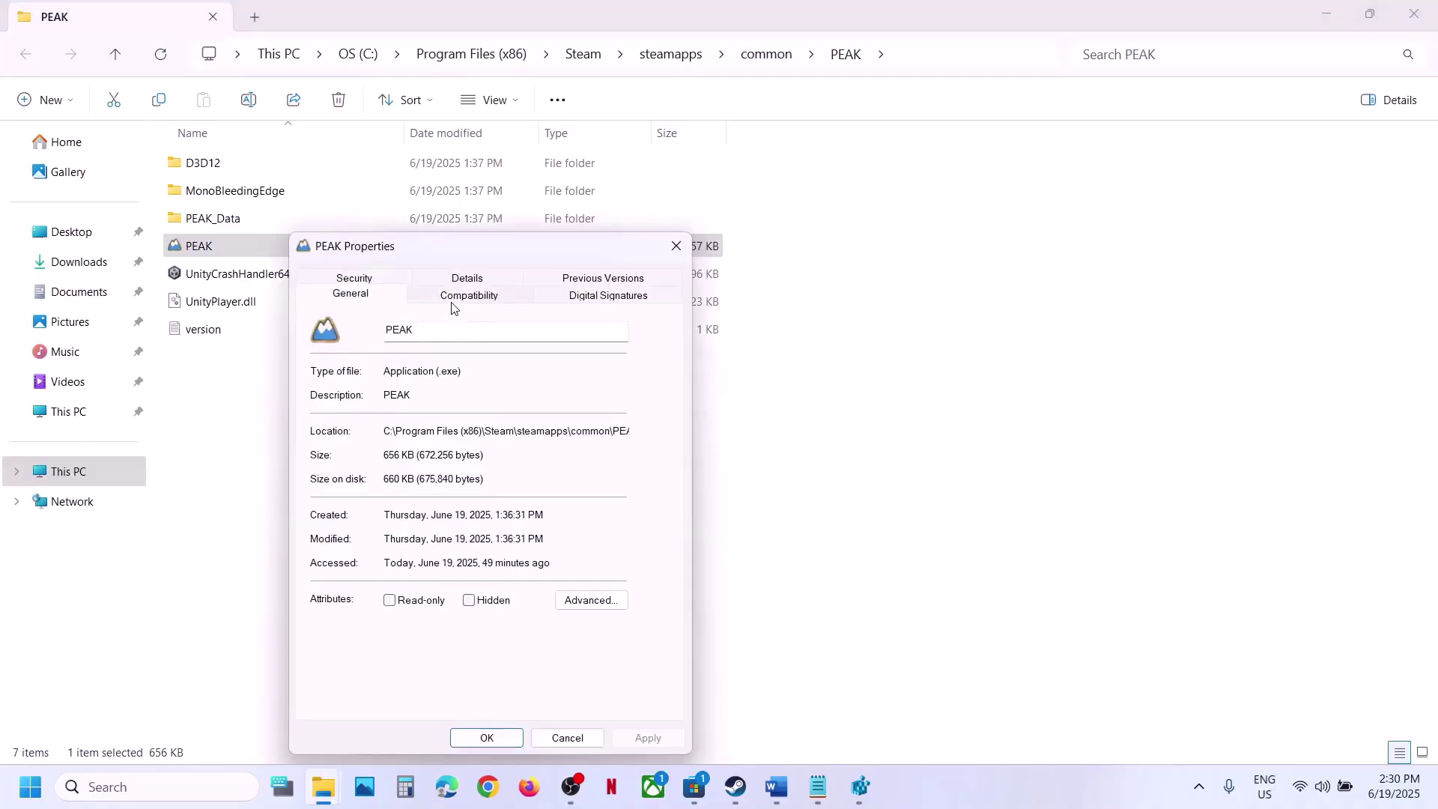
{"action": "left_click", "coordinate": [453, 297]}
{"action": "left_click", "coordinate": [325, 419]}
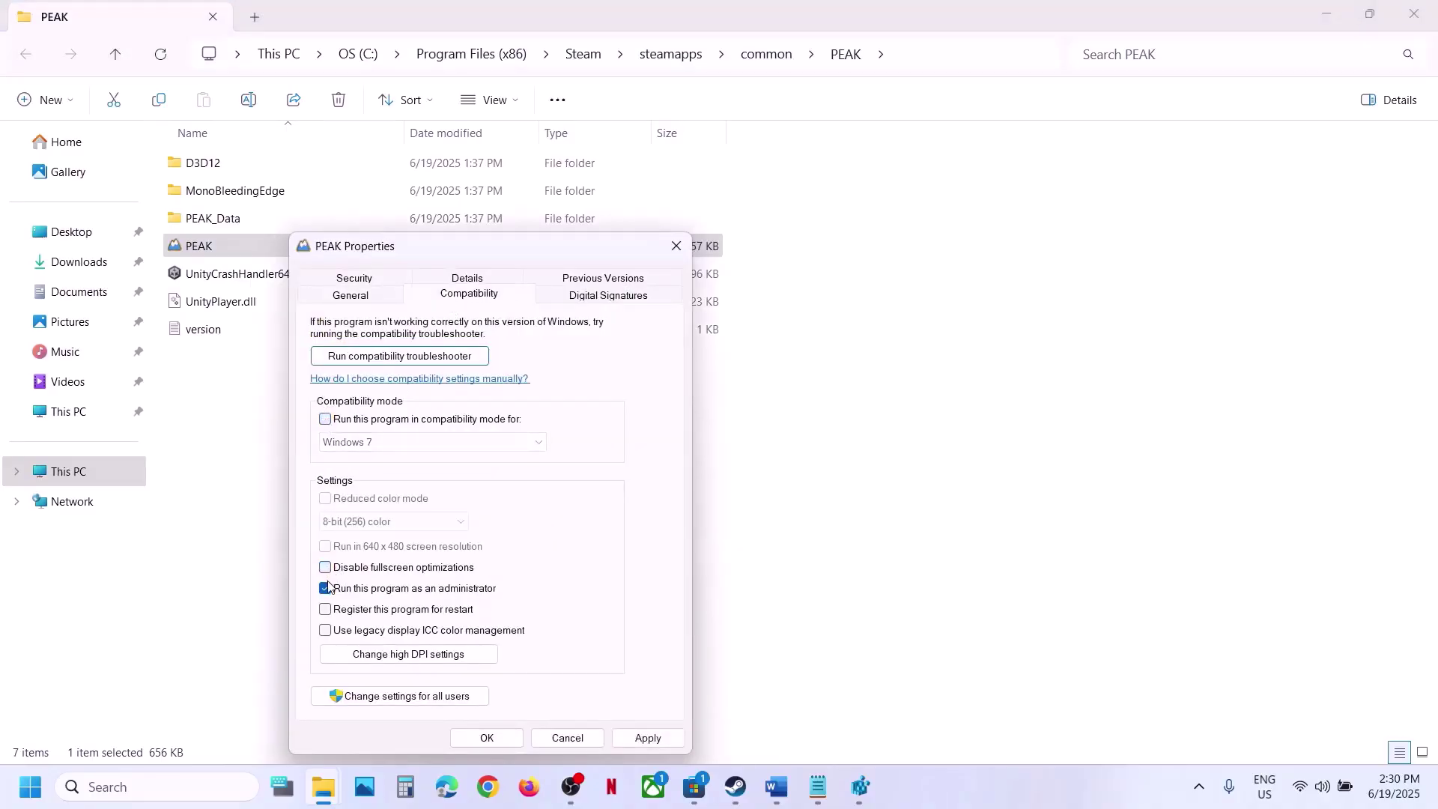
{"action": "left_click", "coordinate": [674, 740]}
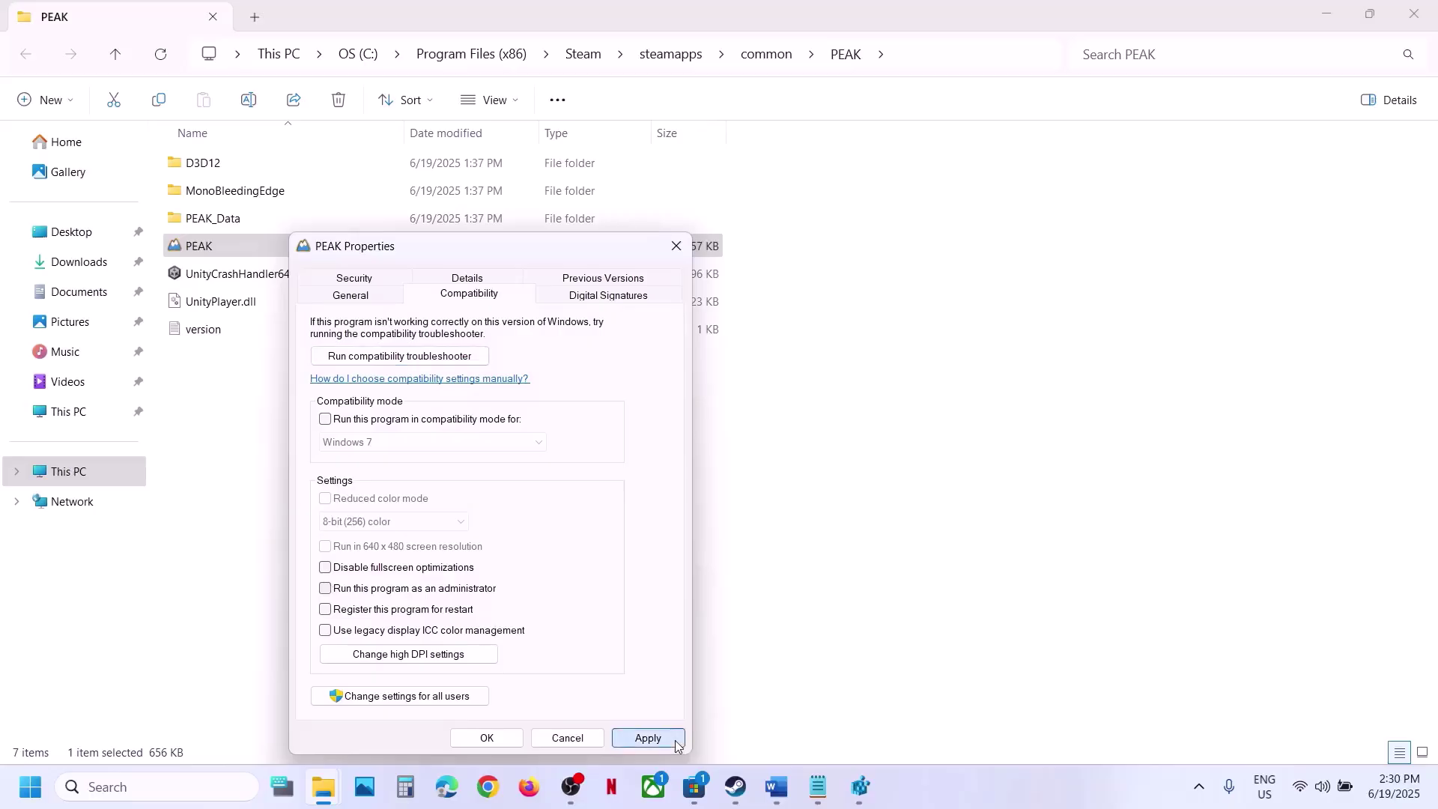
{"action": "left_click", "coordinate": [503, 738]}
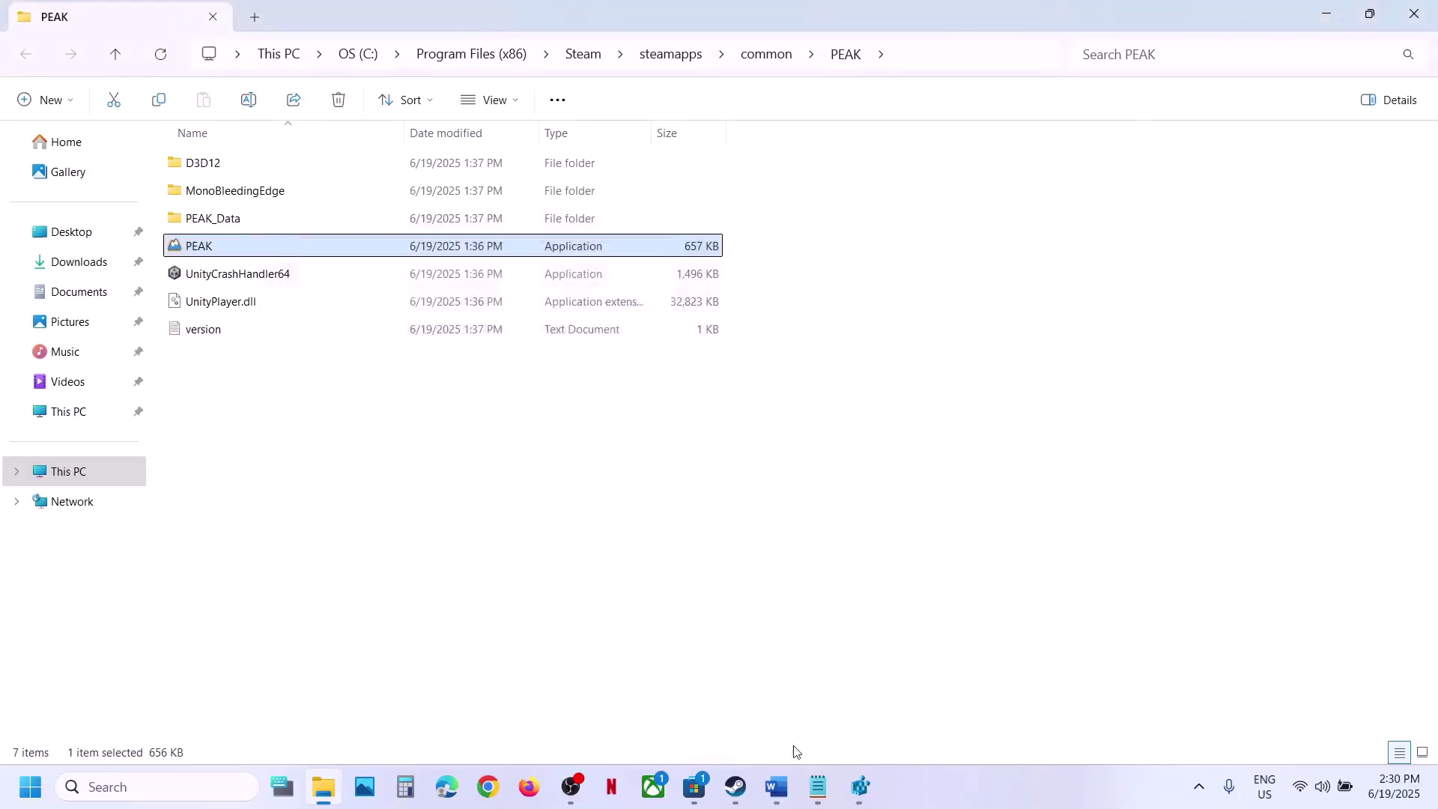
Maximize the Word notes and examine Step 7 on performing a clean installation of the latest graphics card driver.
{"action": "left_click", "coordinate": [776, 786]}
{"action": "scroll", "coordinate": [636, 497], "scroll_direction": "down", "scroll_amount": 2}
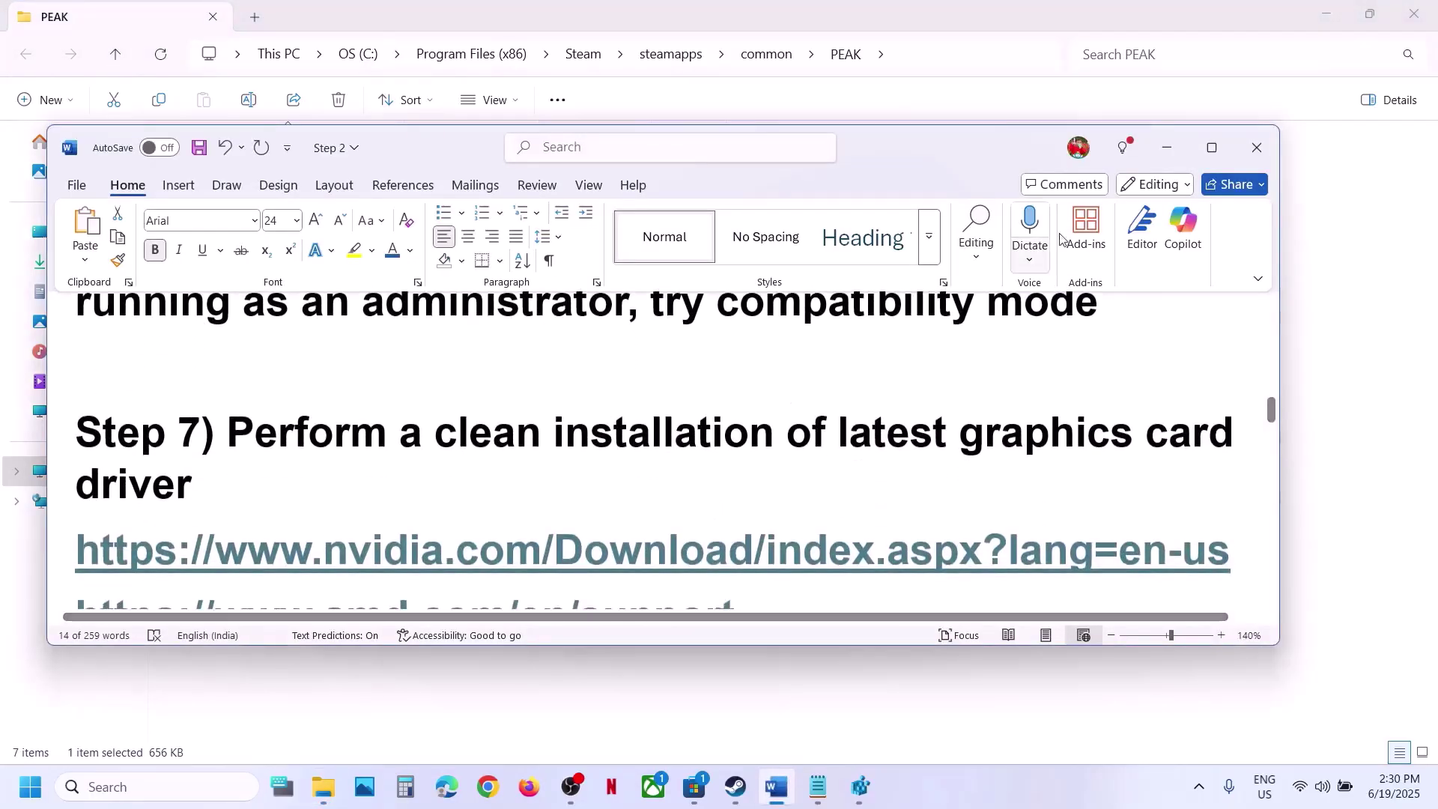
{"action": "left_click", "coordinate": [1212, 147]}
{"action": "scroll", "coordinate": [939, 315], "scroll_direction": "up", "scroll_amount": 2}
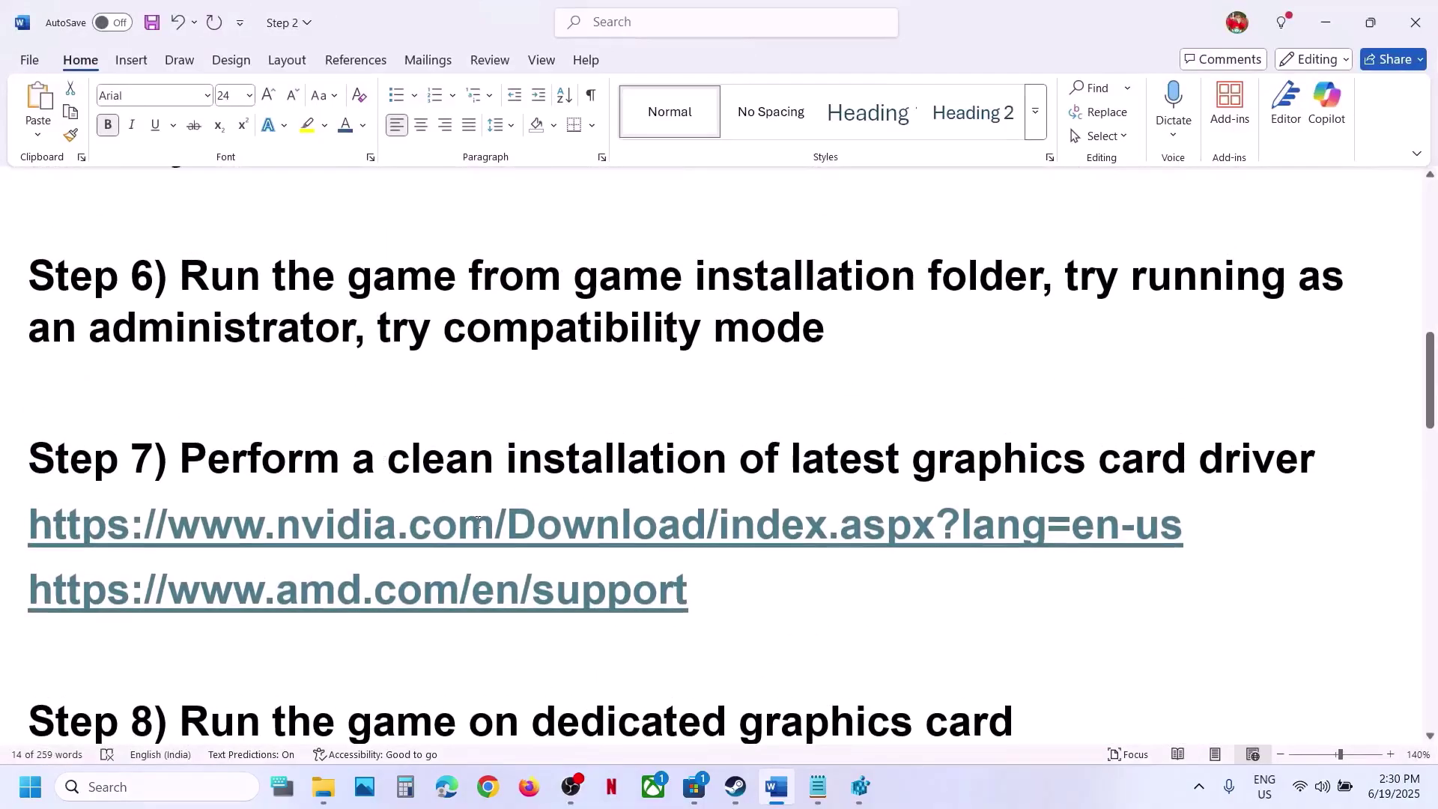
{"action": "left_click", "coordinate": [734, 788]}
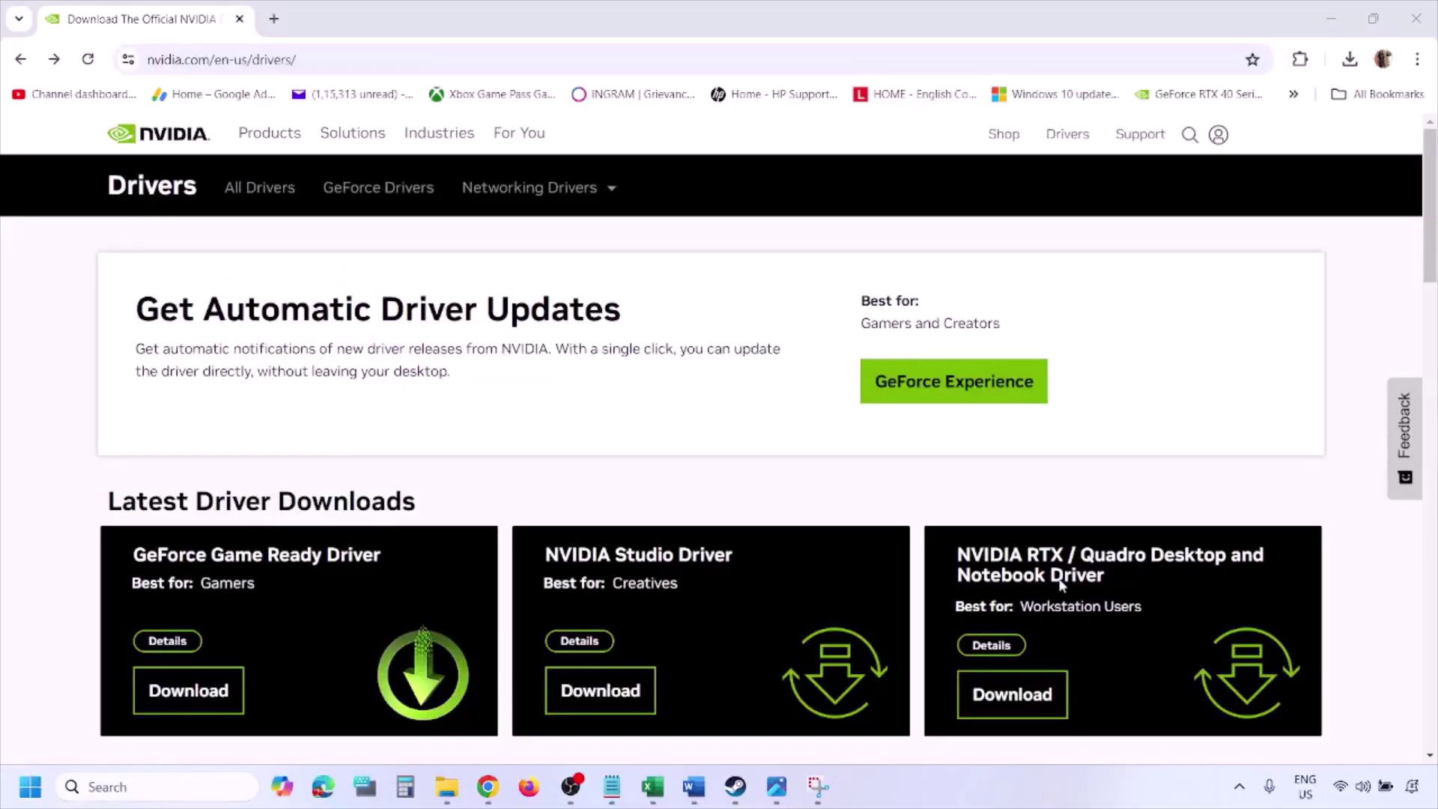
Find NVIDIA drivers for the GeForce RTX 3050 Laptop GPU with Windows 11 as the operating system and English (US) as the language.
{"action": "scroll", "coordinate": [336, 459], "scroll_direction": "down", "scroll_amount": 9}
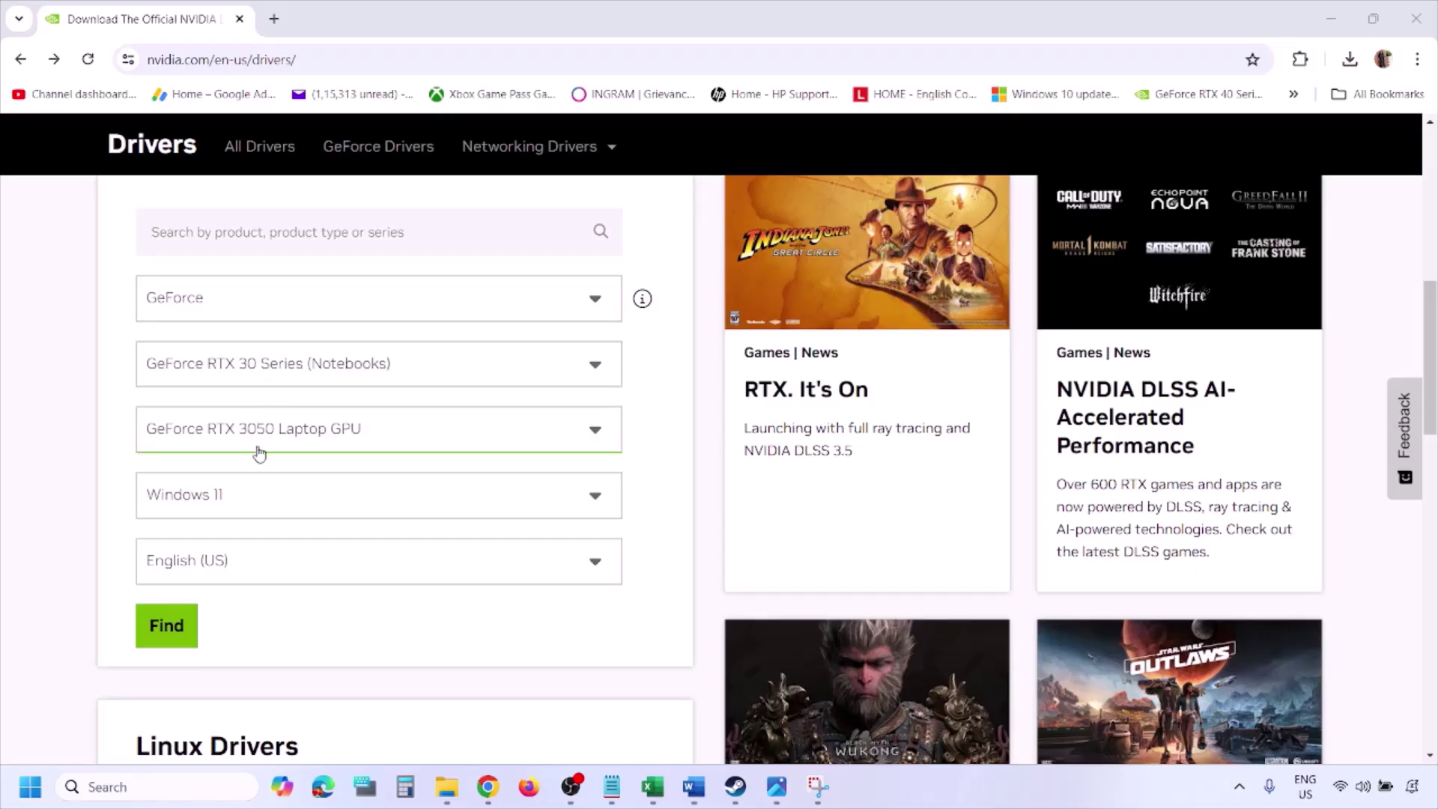
{"action": "left_click", "coordinate": [237, 500]}
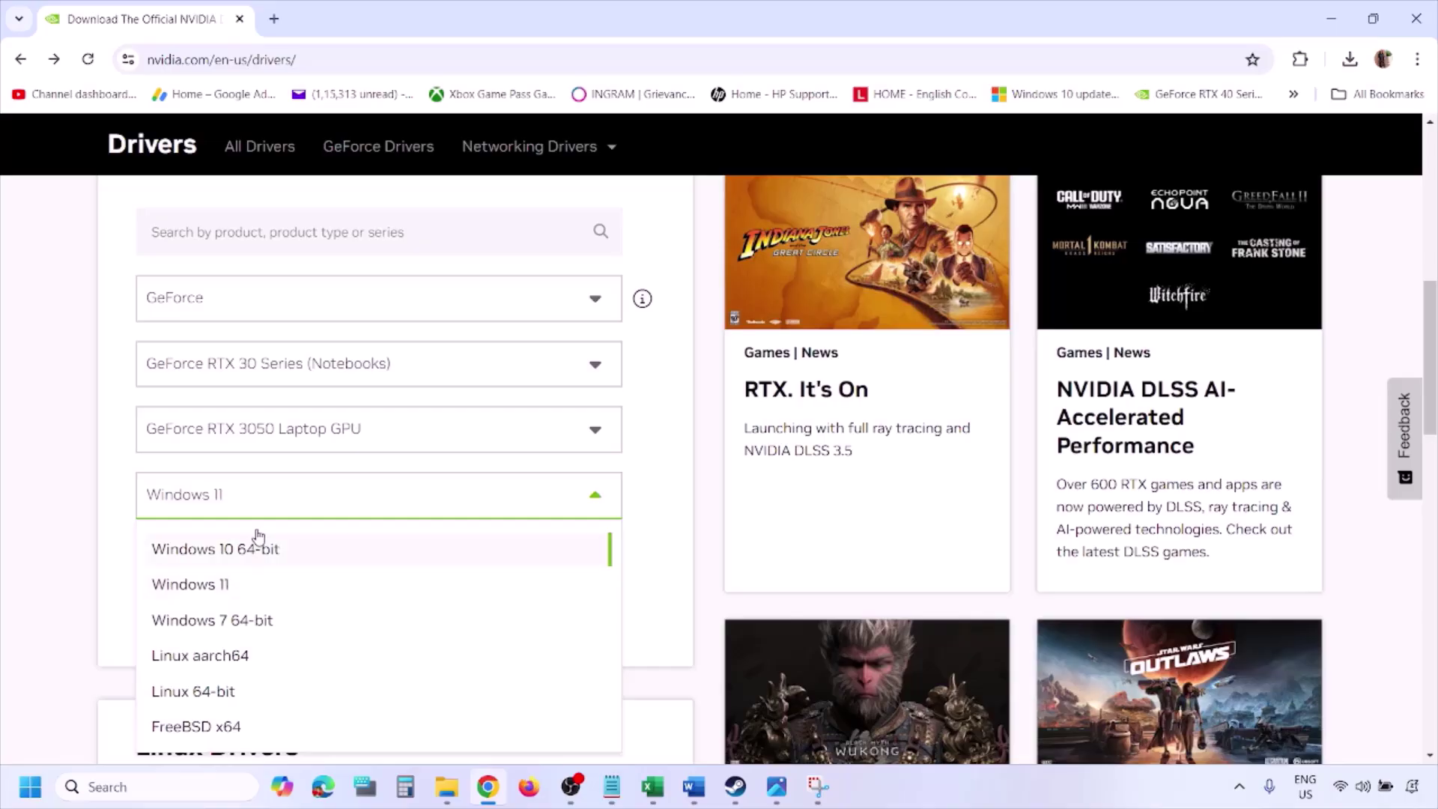
{"action": "left_click", "coordinate": [210, 586]}
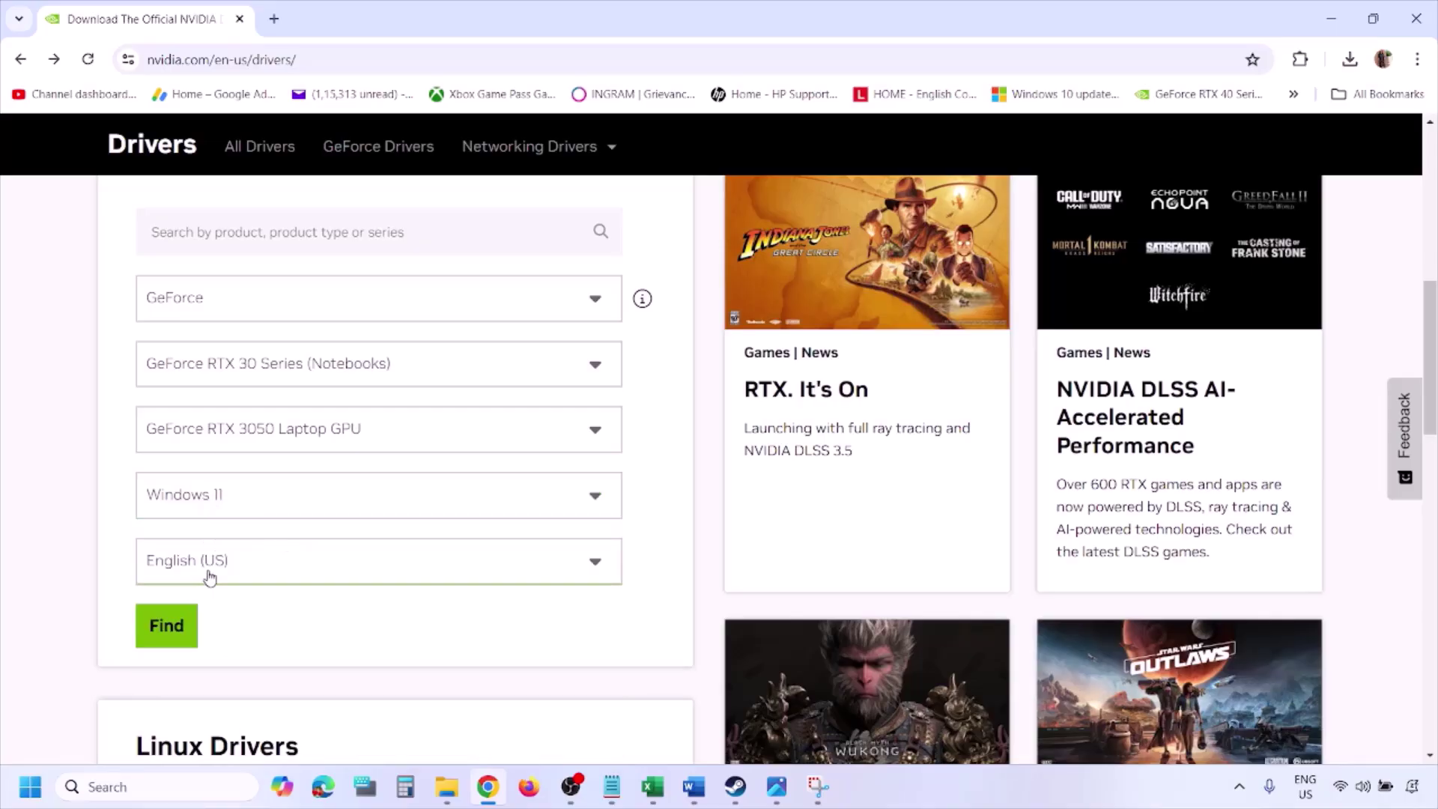
{"action": "left_click", "coordinate": [171, 631]}
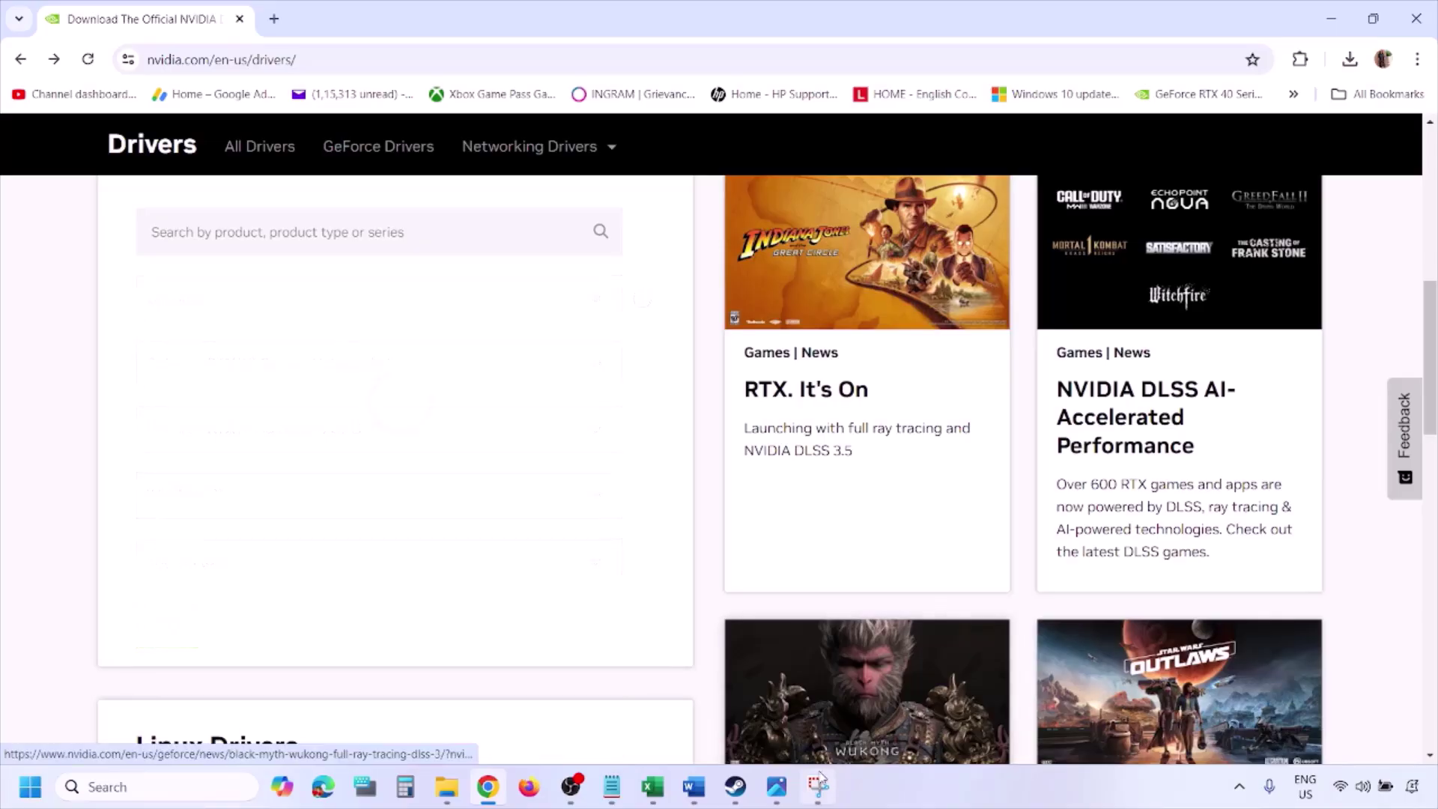
Switch to Photos and examine images 1.png to 5.png on downloading the Game Ready Driver and performing a custom clean installation.
{"action": "left_click", "coordinate": [779, 792]}
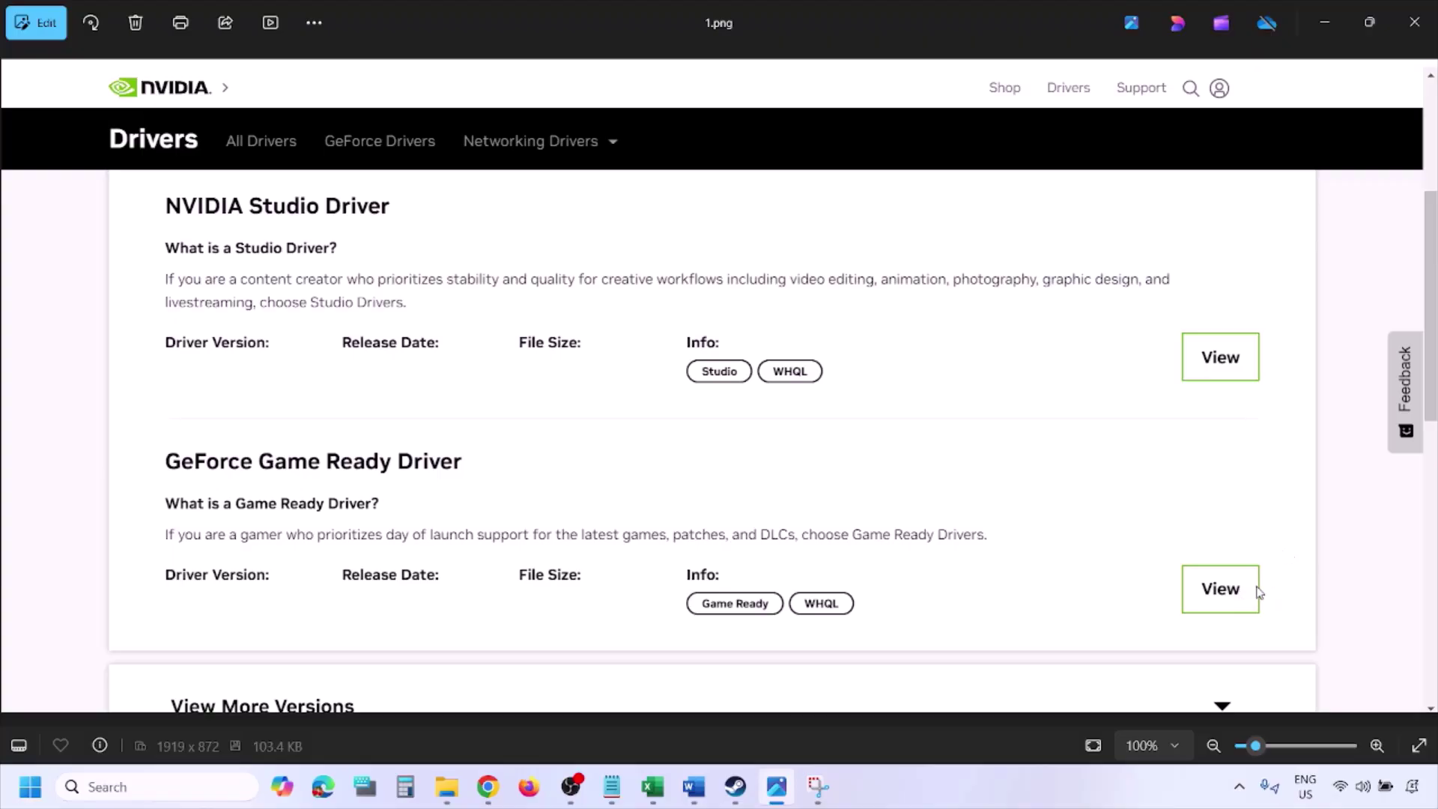
{"action": "key", "text": "Right"}
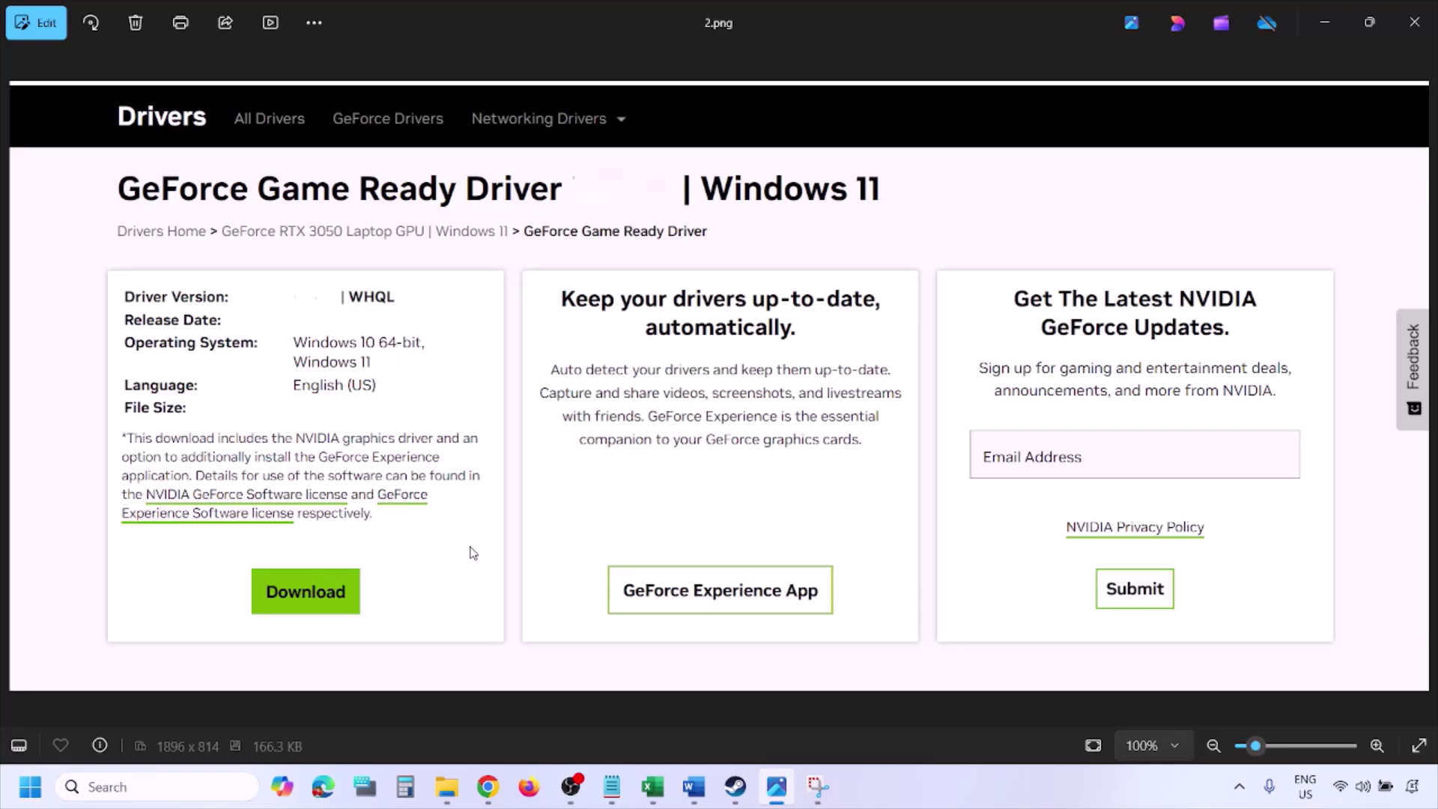
{"action": "key", "text": "Right"}
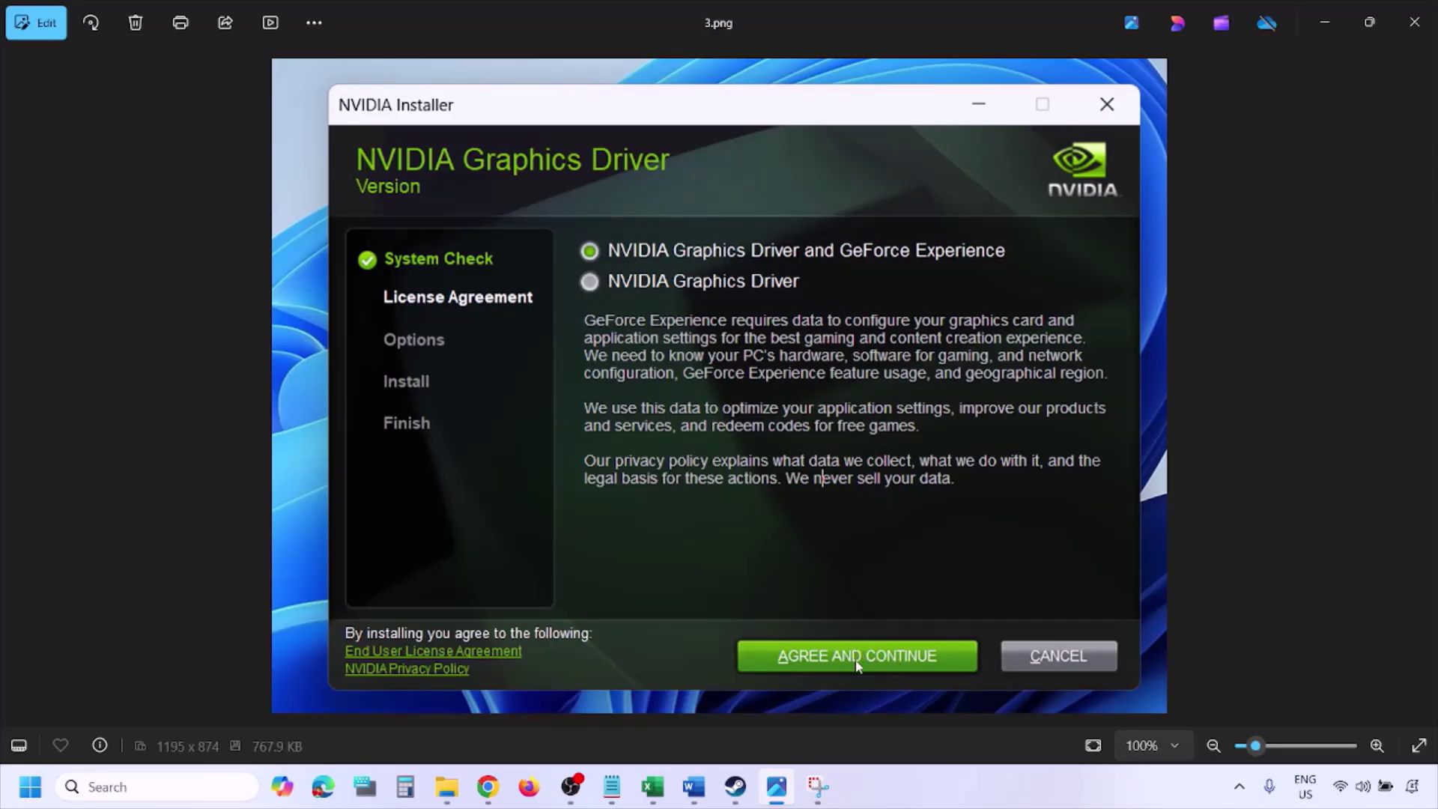
{"action": "key", "text": "Right"}
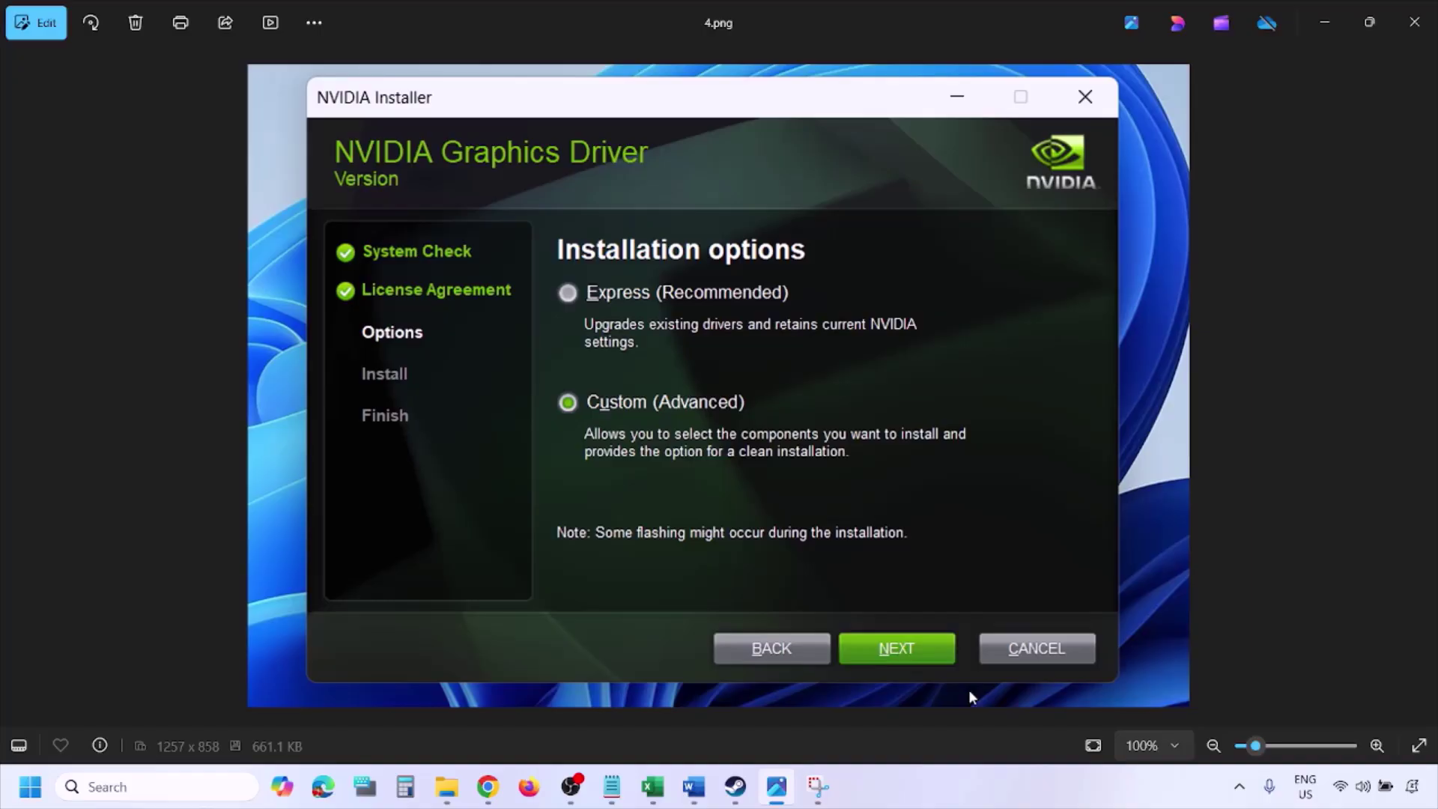
{"action": "key", "text": "Right"}
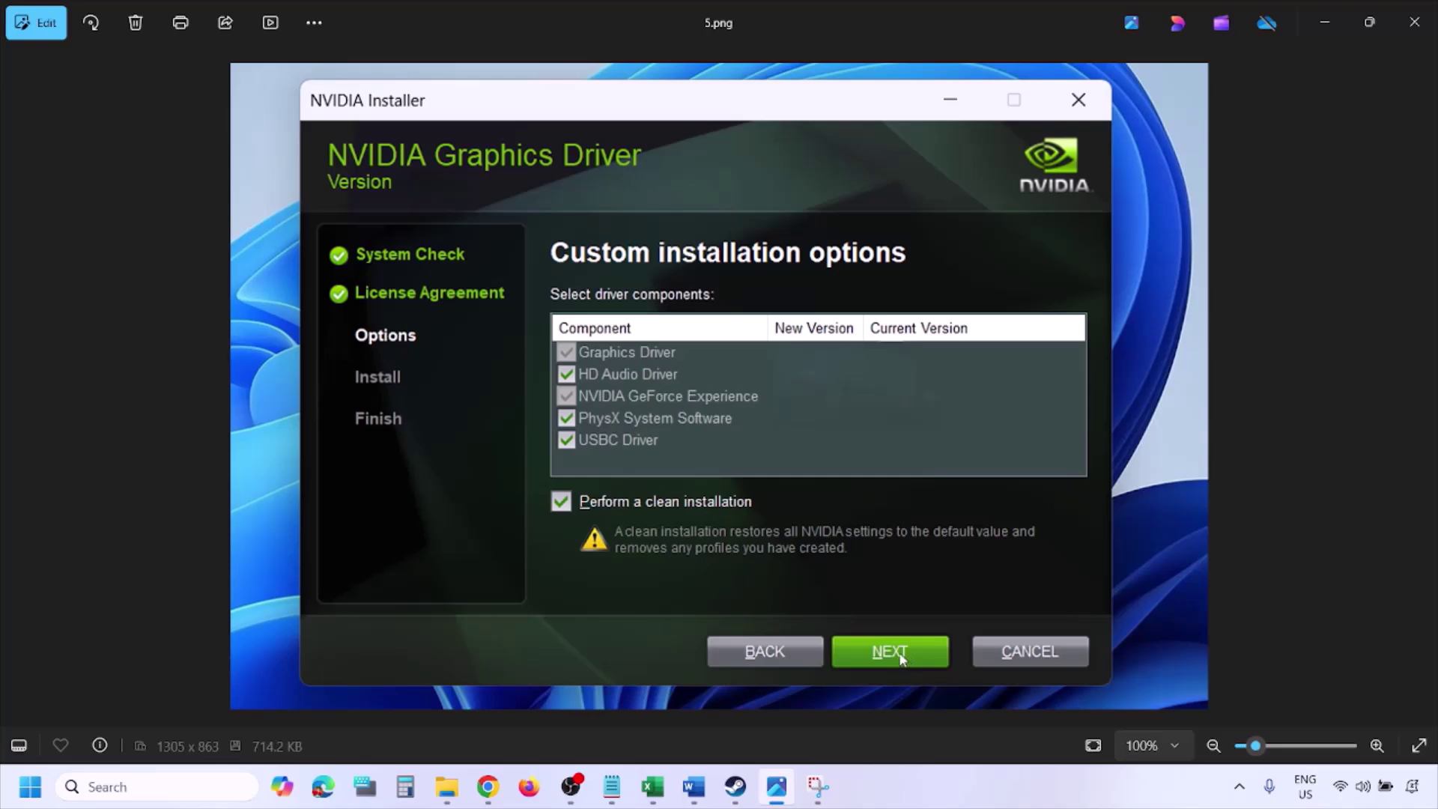
{"action": "left_click", "coordinate": [30, 787]}
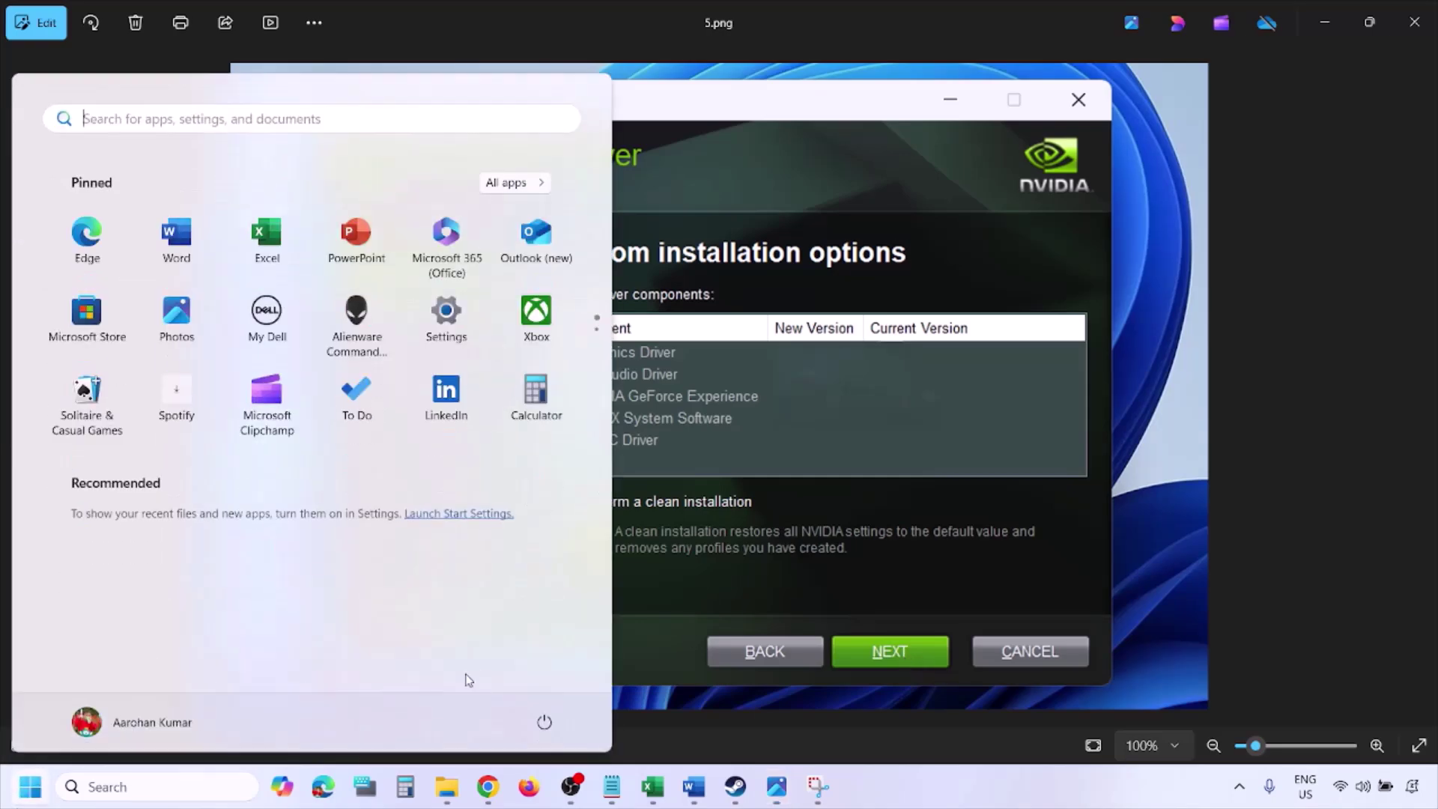
{"action": "left_click", "coordinate": [554, 730]}
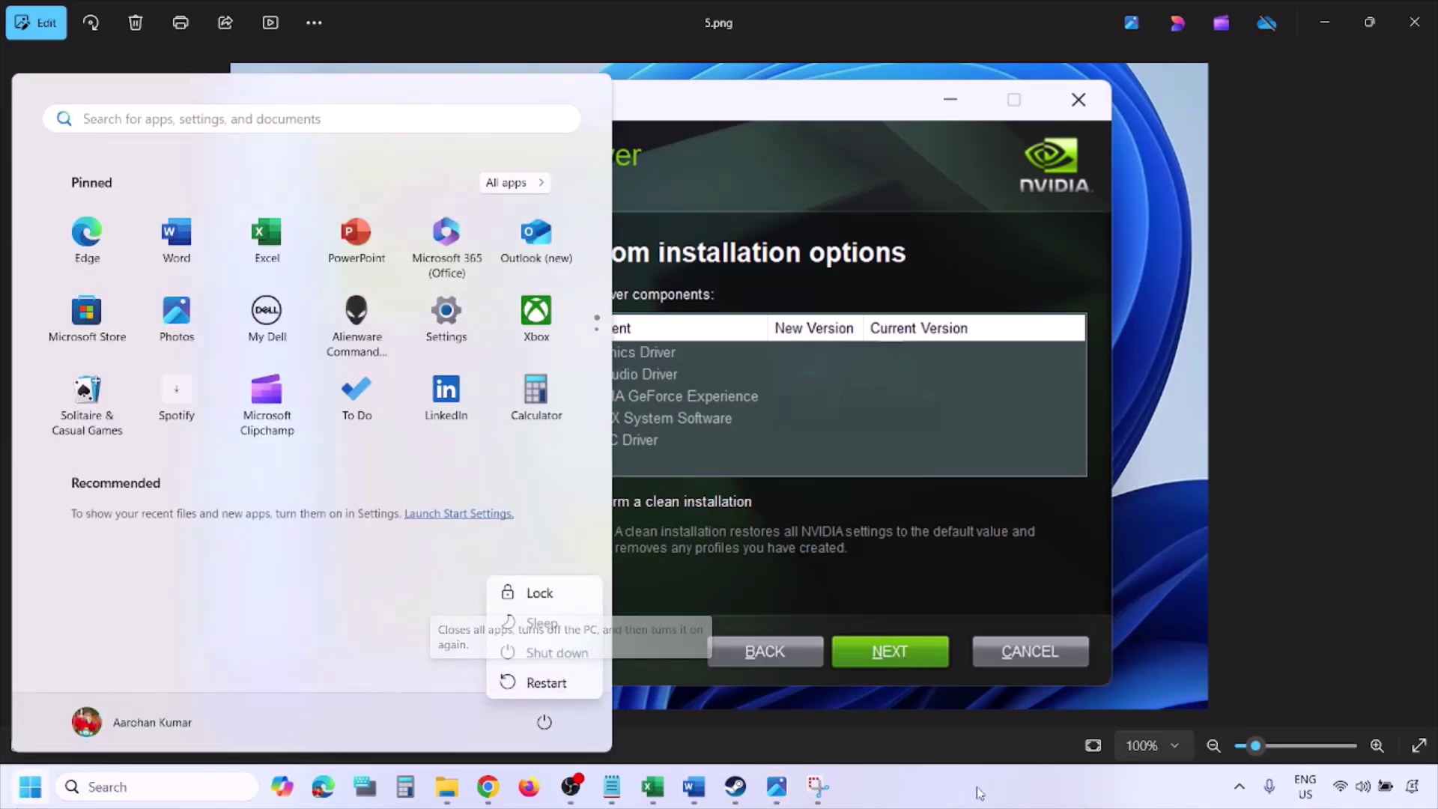
{"action": "key", "text": "Escape"}
{"action": "key", "text": "Escape"}
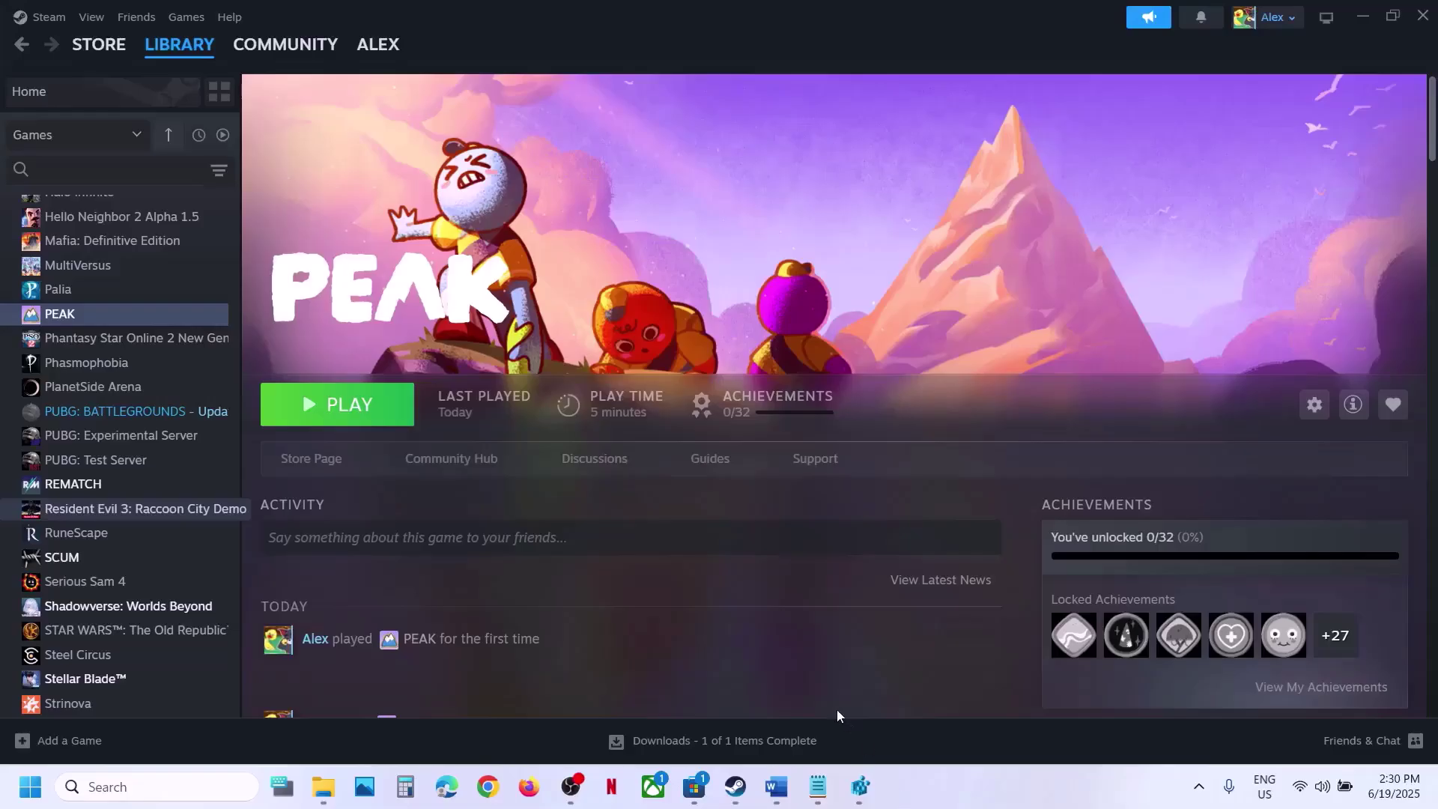
Switch to the Word notes and highlight the AMD support link under Step 7.
{"action": "left_click", "coordinate": [776, 786]}
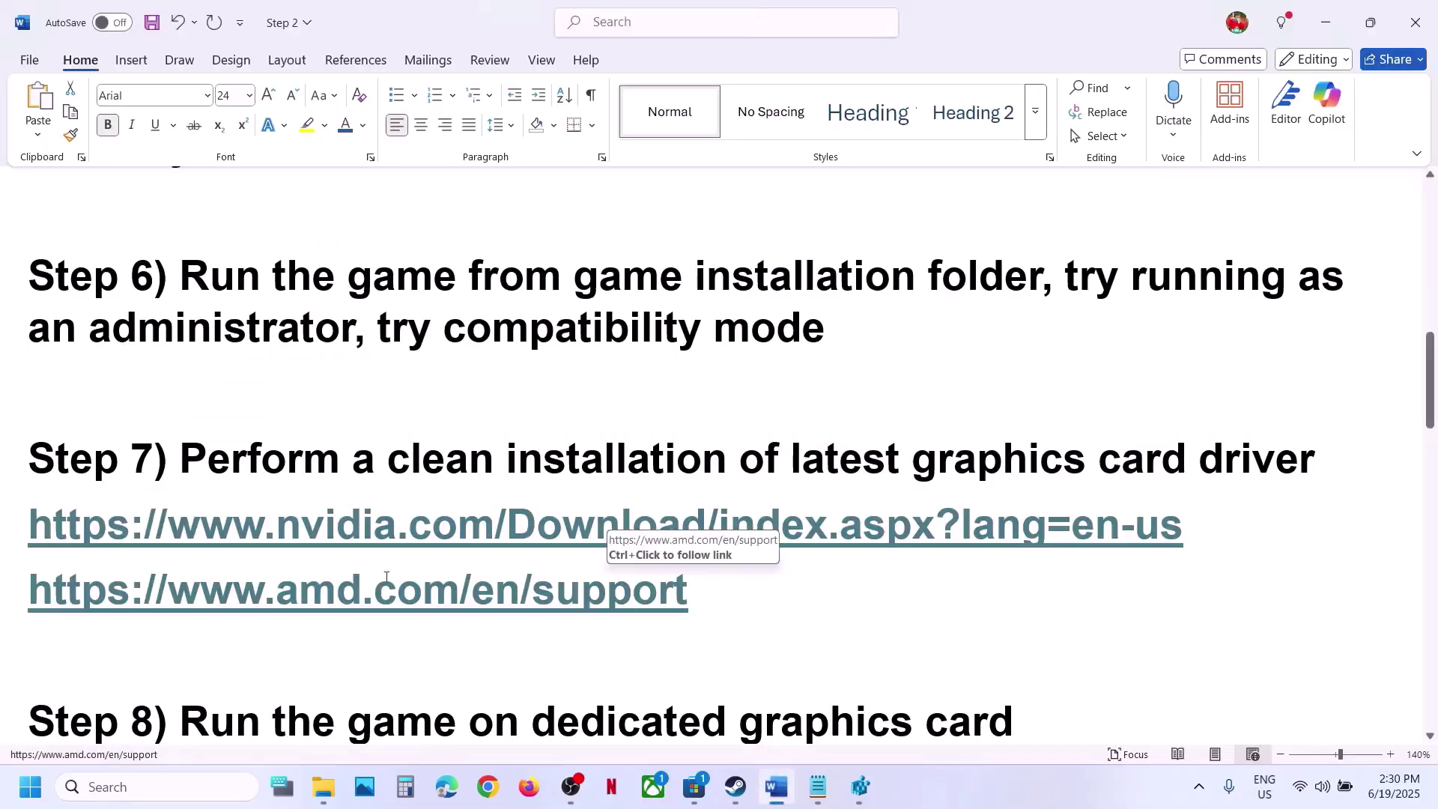
{"action": "left_click_drag", "start_coordinate": [120, 599], "coordinate": [704, 599]}
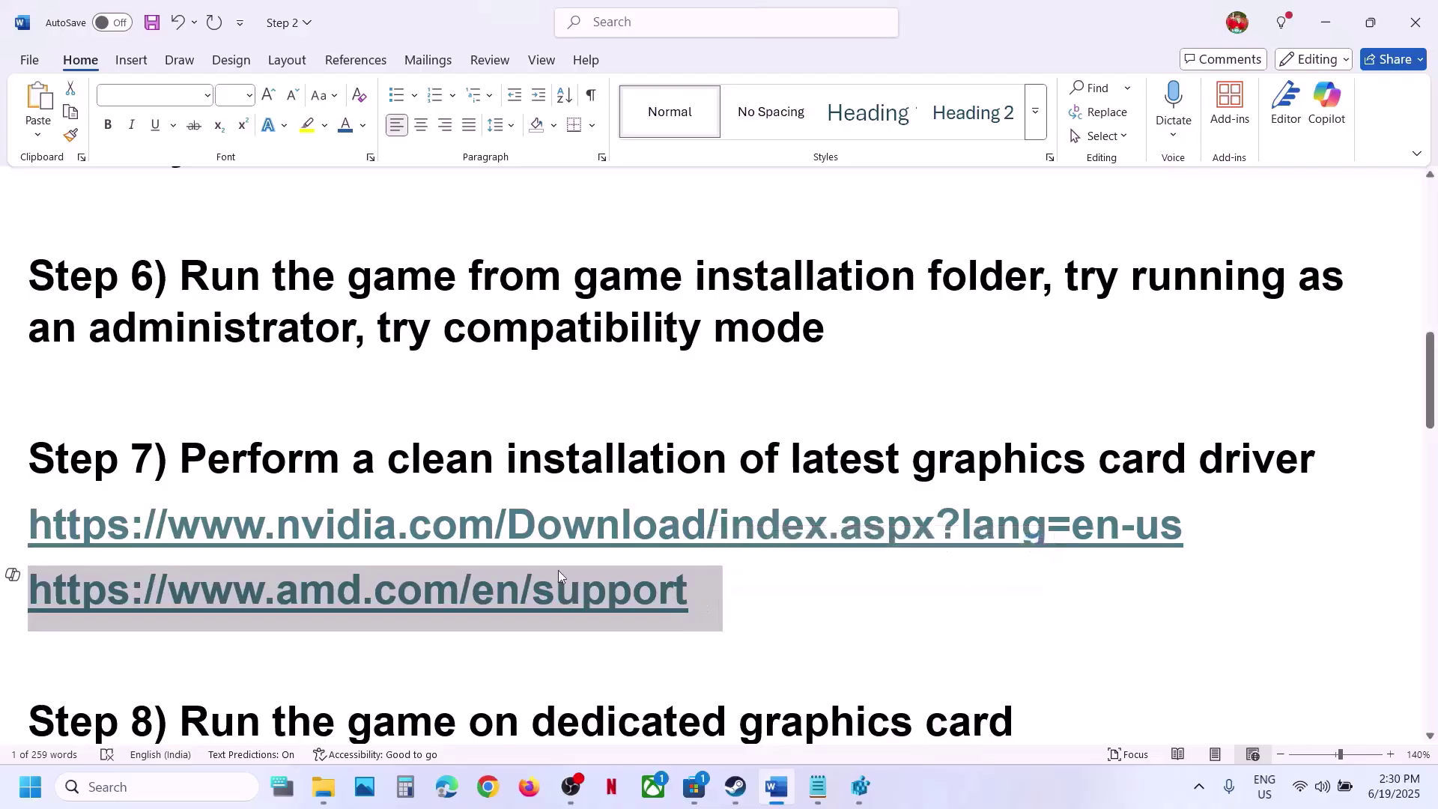
{"action": "scroll", "coordinate": [708, 555], "scroll_direction": "down", "scroll_amount": 1}
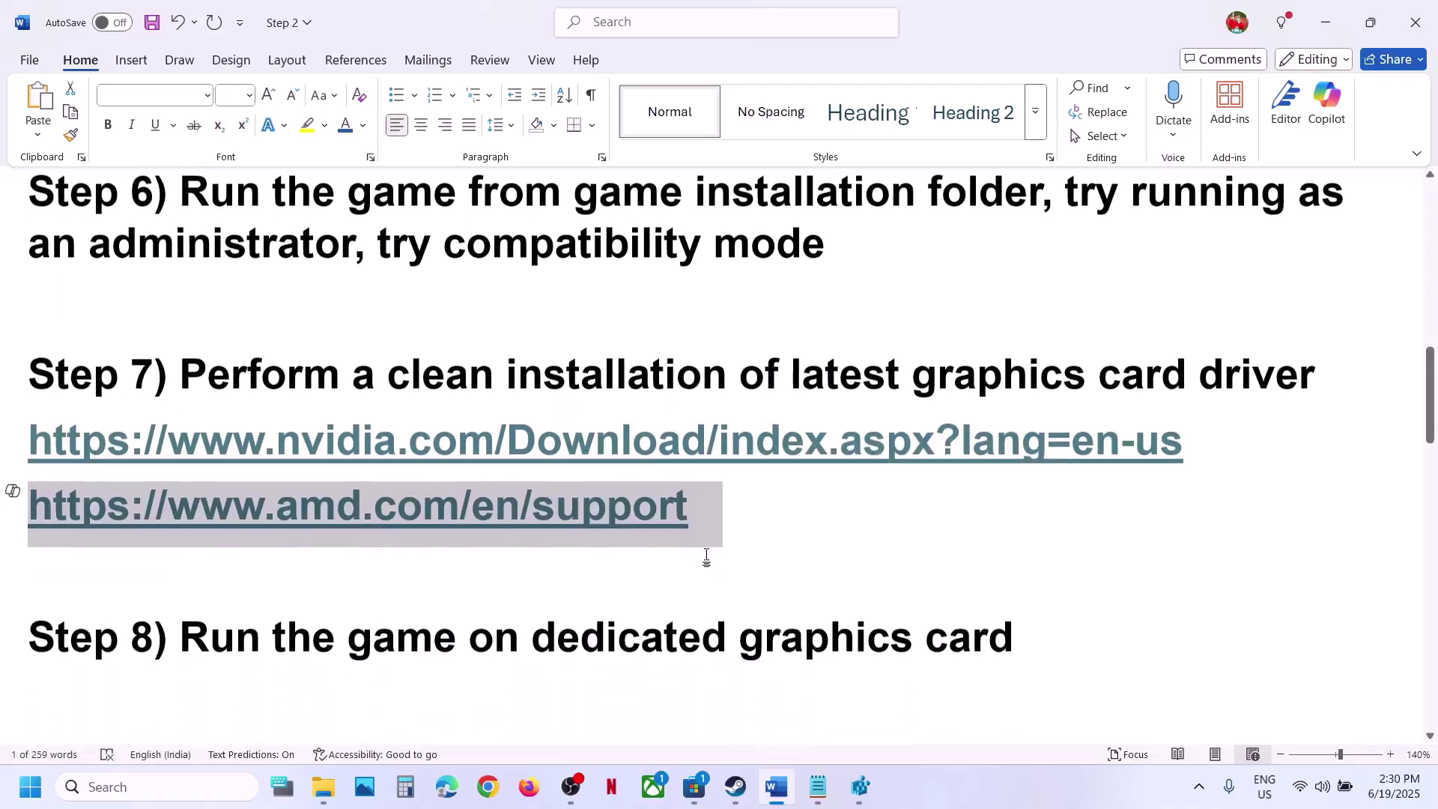
Copy the word "graphics" from Step 8 of the notes, search Windows for it and open Graphics settings.
{"action": "double_click", "coordinate": [801, 633]}
{"action": "key", "text": "ctrl+c"}
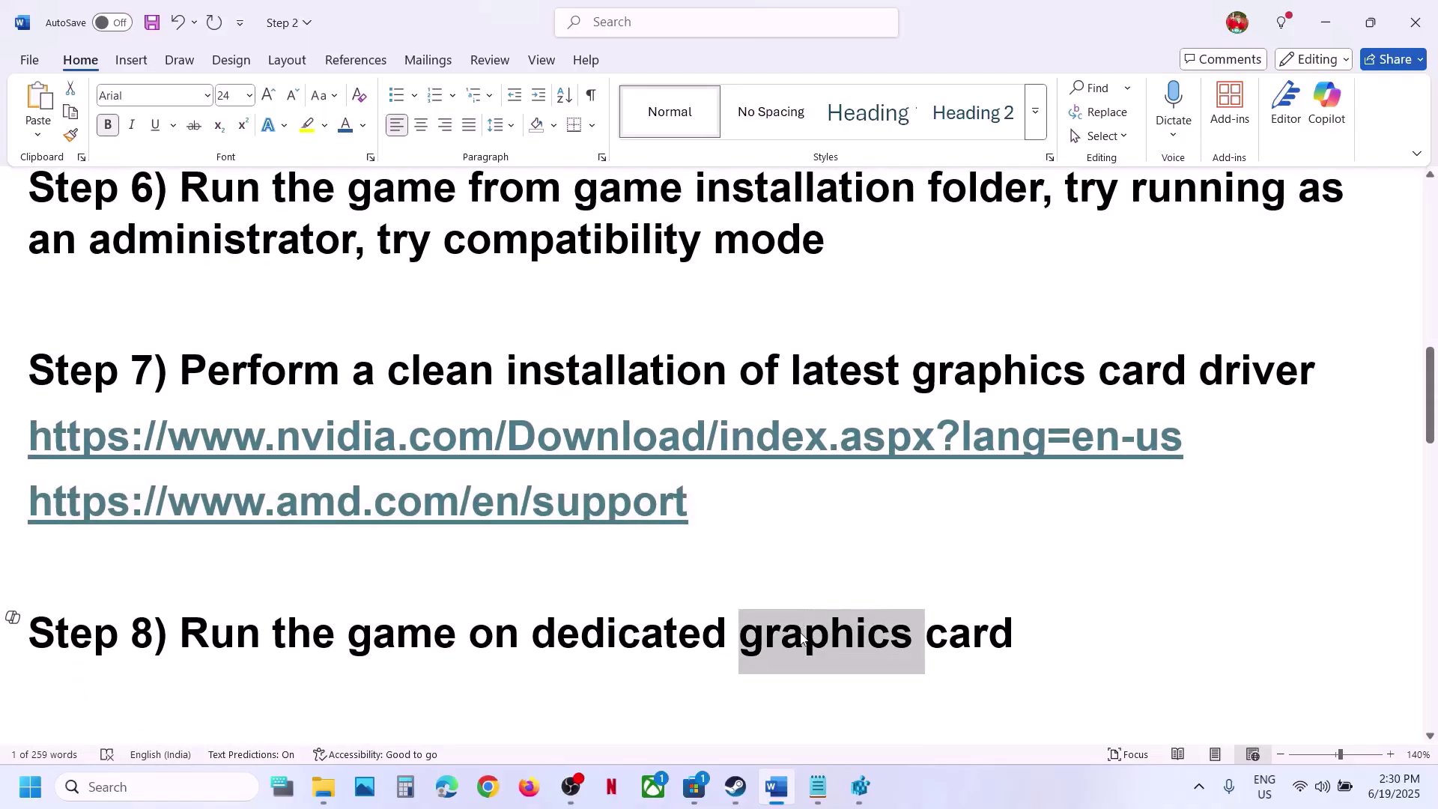
{"action": "left_click", "coordinate": [218, 788]}
{"action": "key", "text": "ctrl+v"}
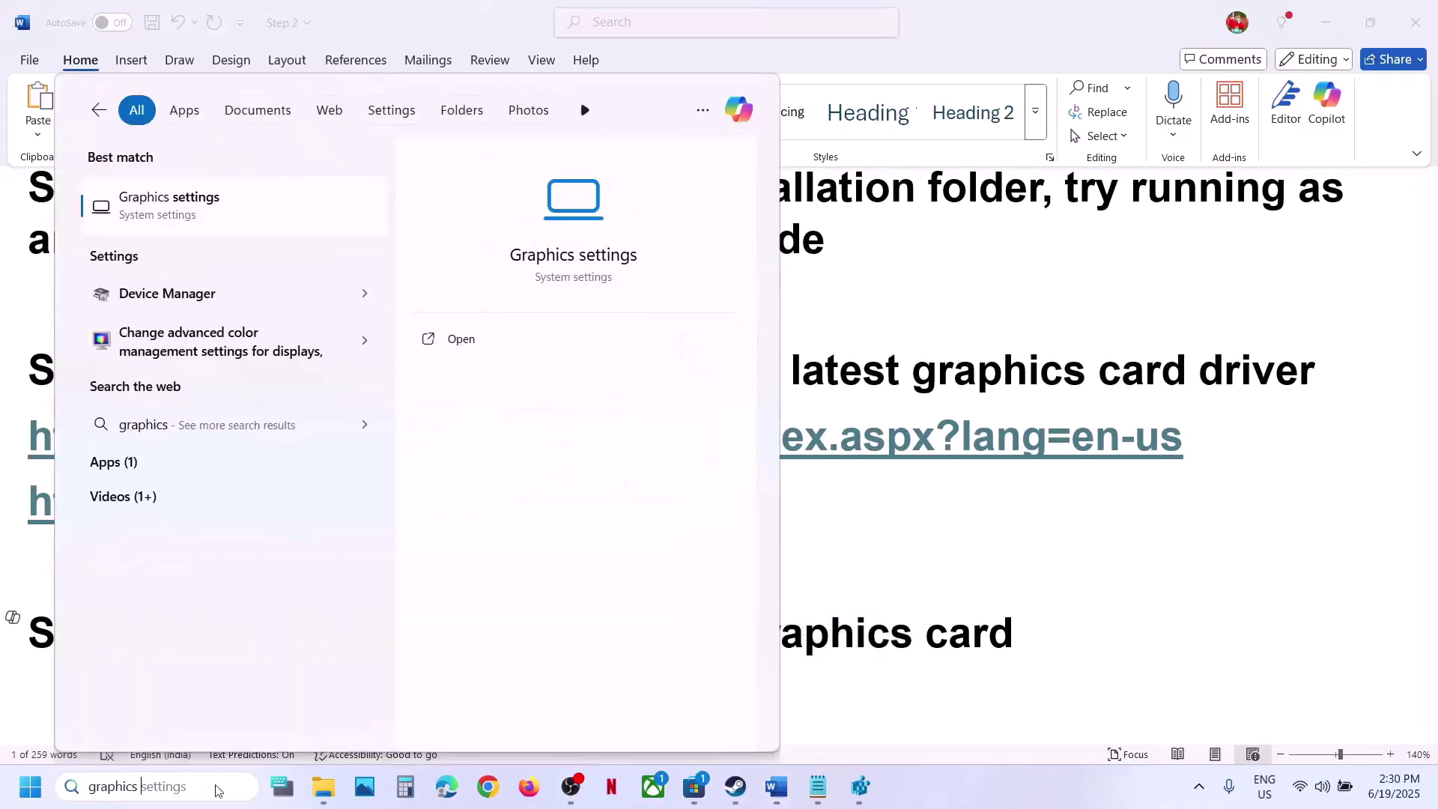
{"action": "left_click", "coordinate": [184, 216]}
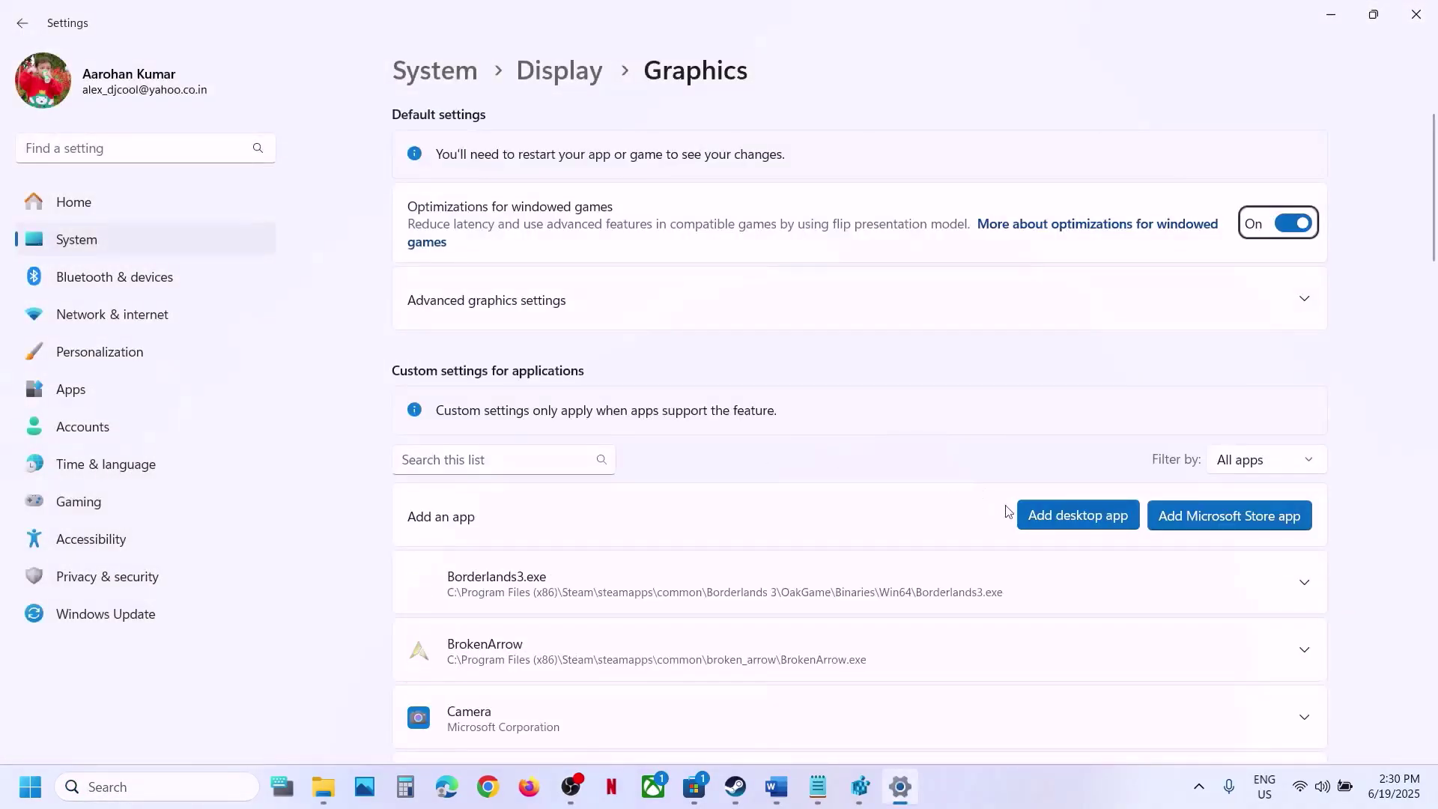
Add the PEAK application from the Steam\steamapps\common\PEAK folder as a desktop app in the custom graphics settings.
{"action": "left_click", "coordinate": [1063, 524]}
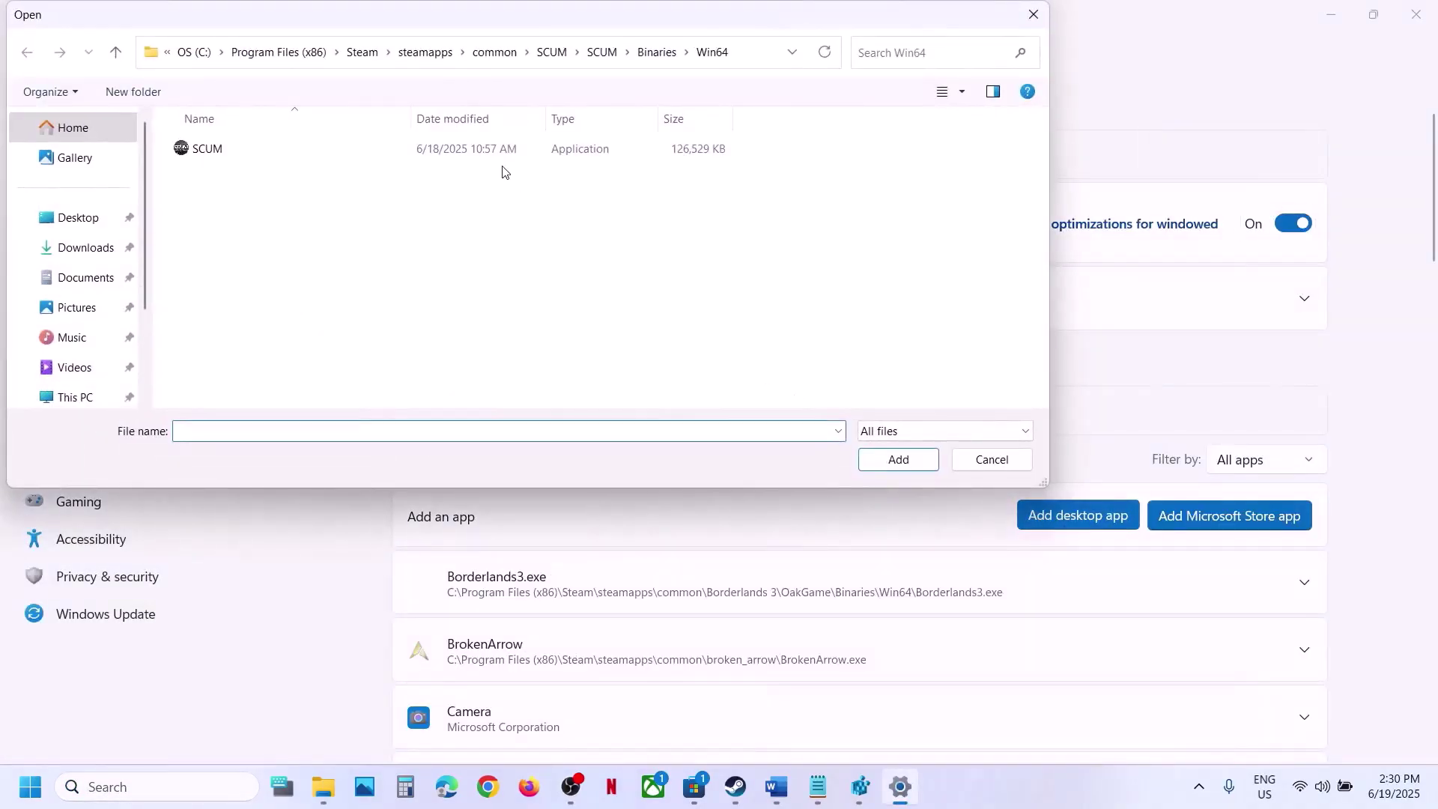
{"action": "left_click", "coordinate": [495, 52]}
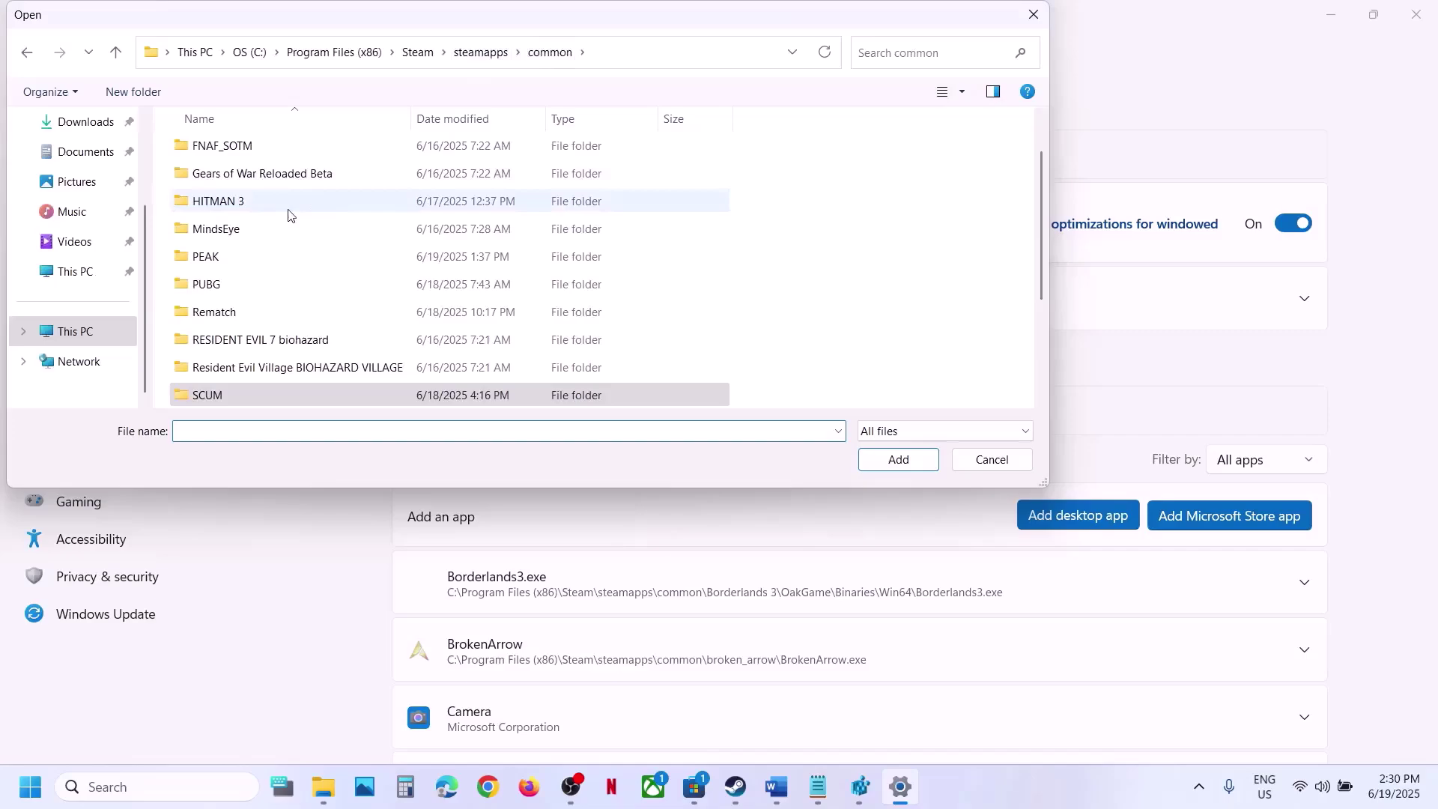
{"action": "double_click", "coordinate": [240, 257]}
{"action": "left_click", "coordinate": [225, 232]}
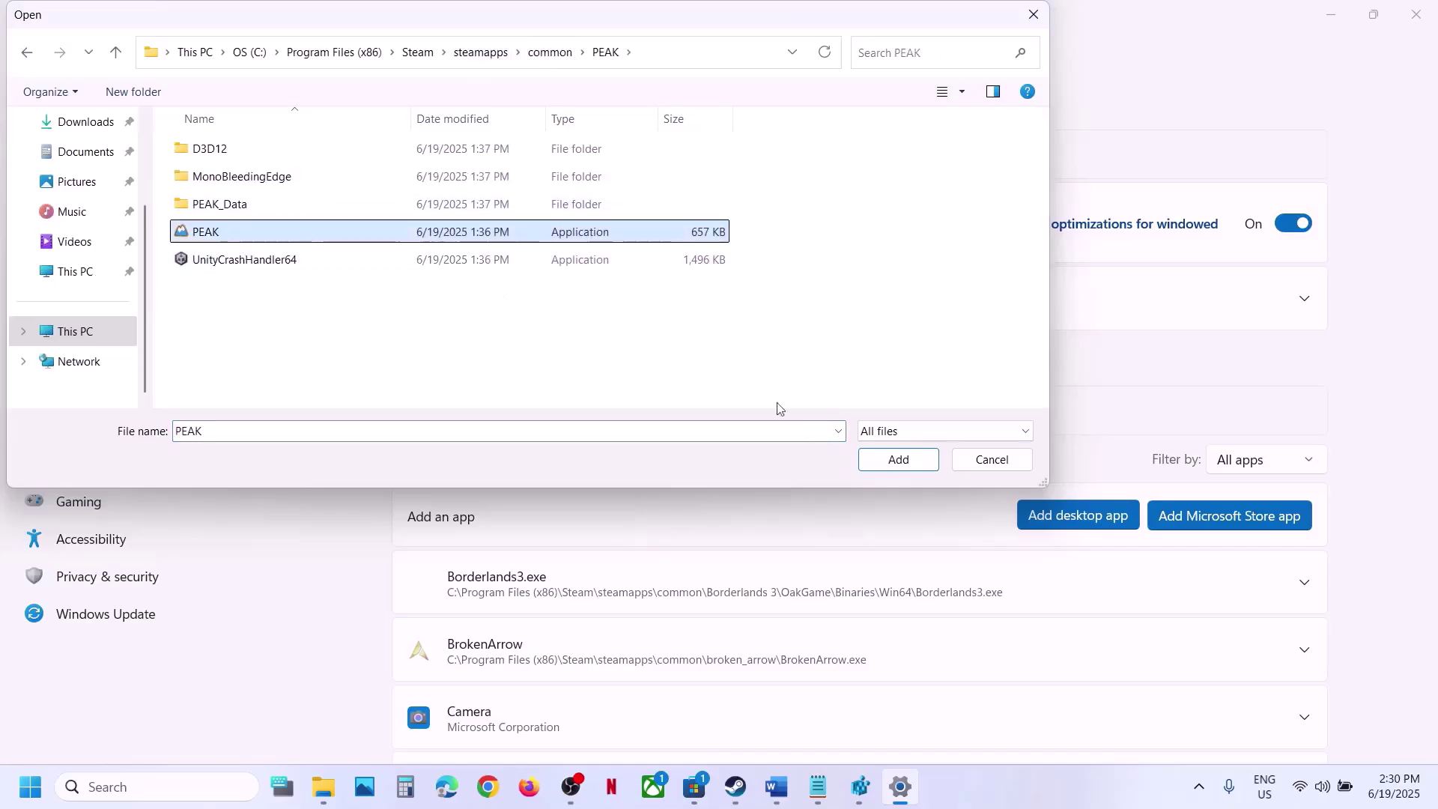
{"action": "left_click", "coordinate": [889, 459]}
Set PEAK's GPU preference to High Performance (NVIDIA GeForce RTX 3050 Laptop GPU) and close the settings.
{"action": "scroll", "coordinate": [815, 526], "scroll_direction": "down", "scroll_amount": 5}
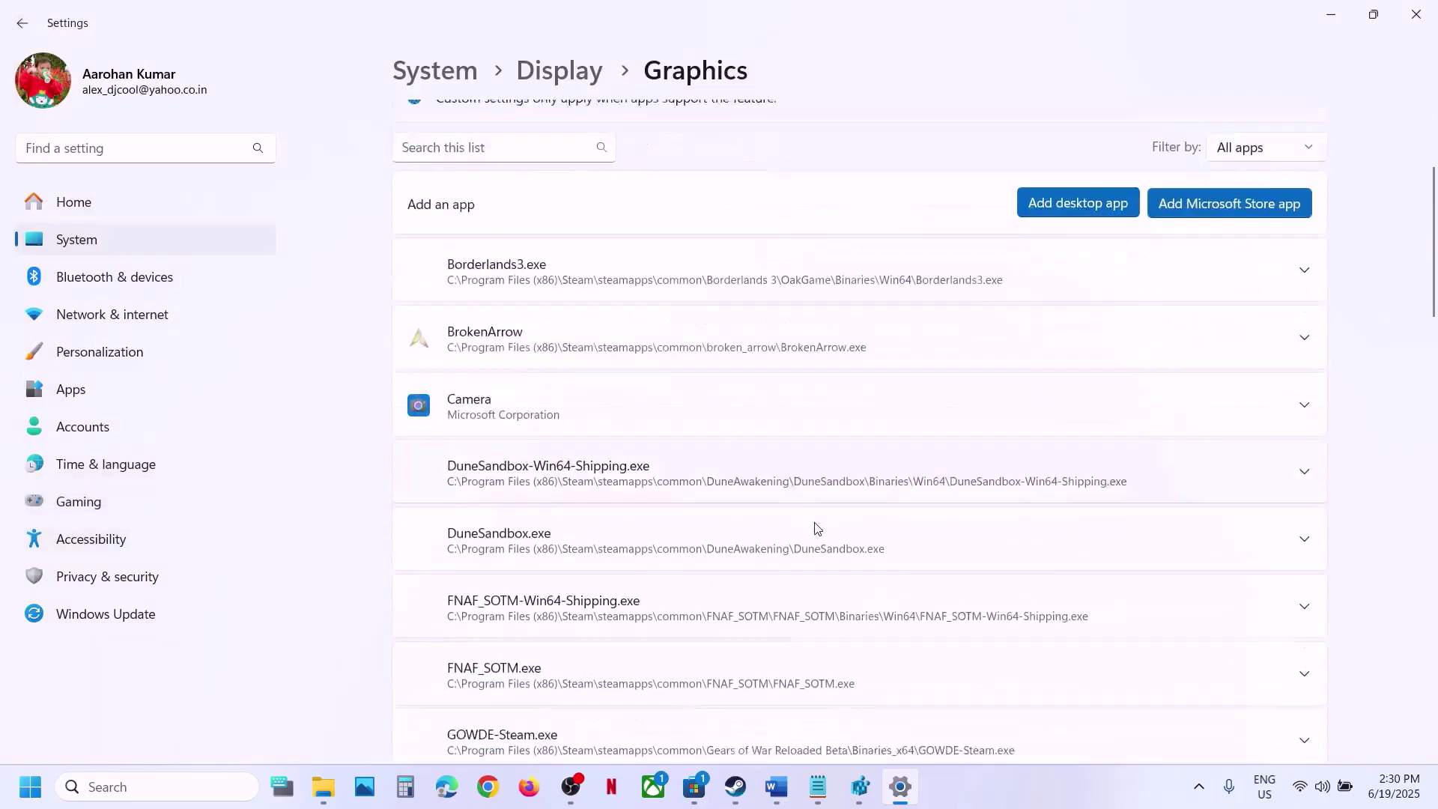
{"action": "scroll", "coordinate": [816, 528], "scroll_direction": "down", "scroll_amount": 12}
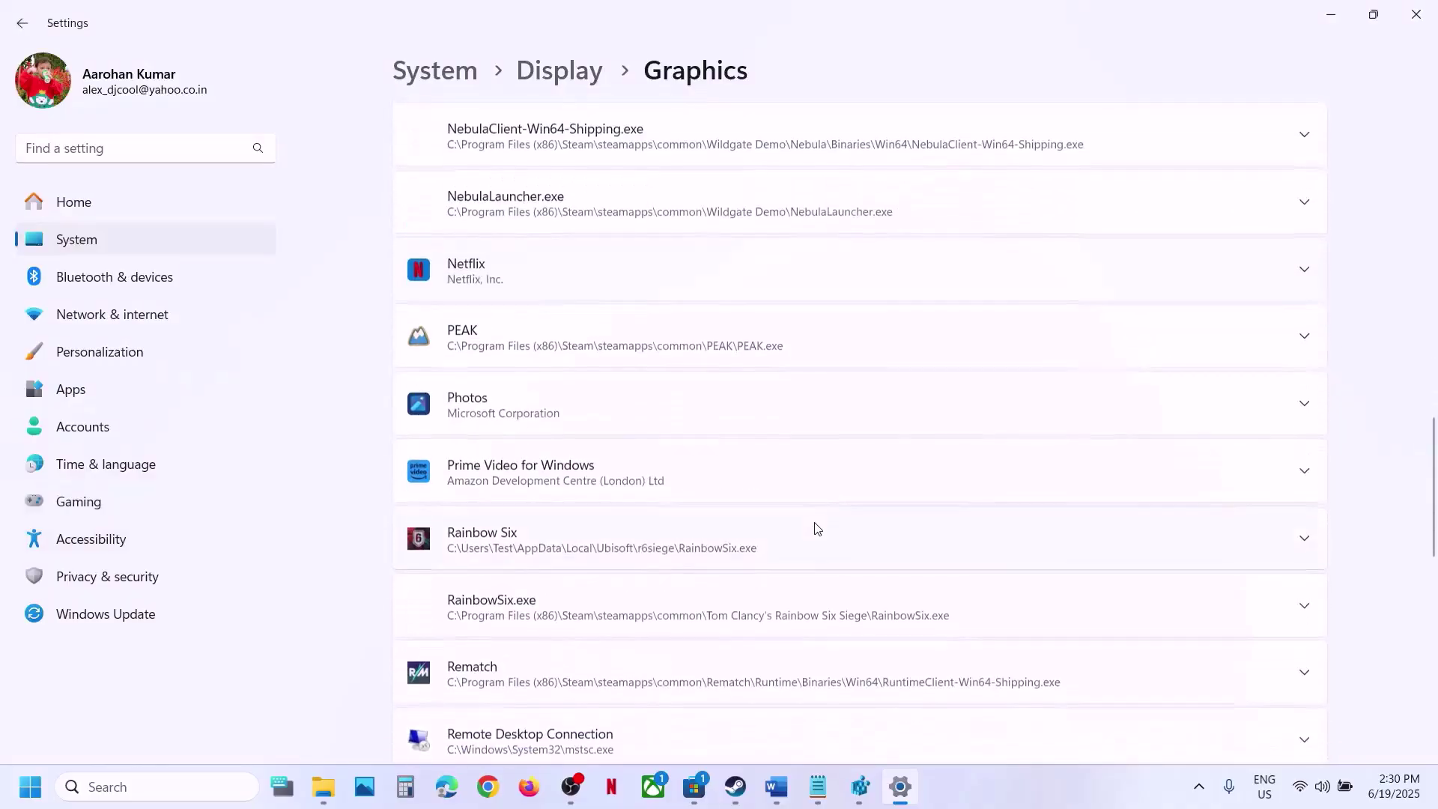
{"action": "scroll", "coordinate": [814, 529], "scroll_direction": "down", "scroll_amount": 2}
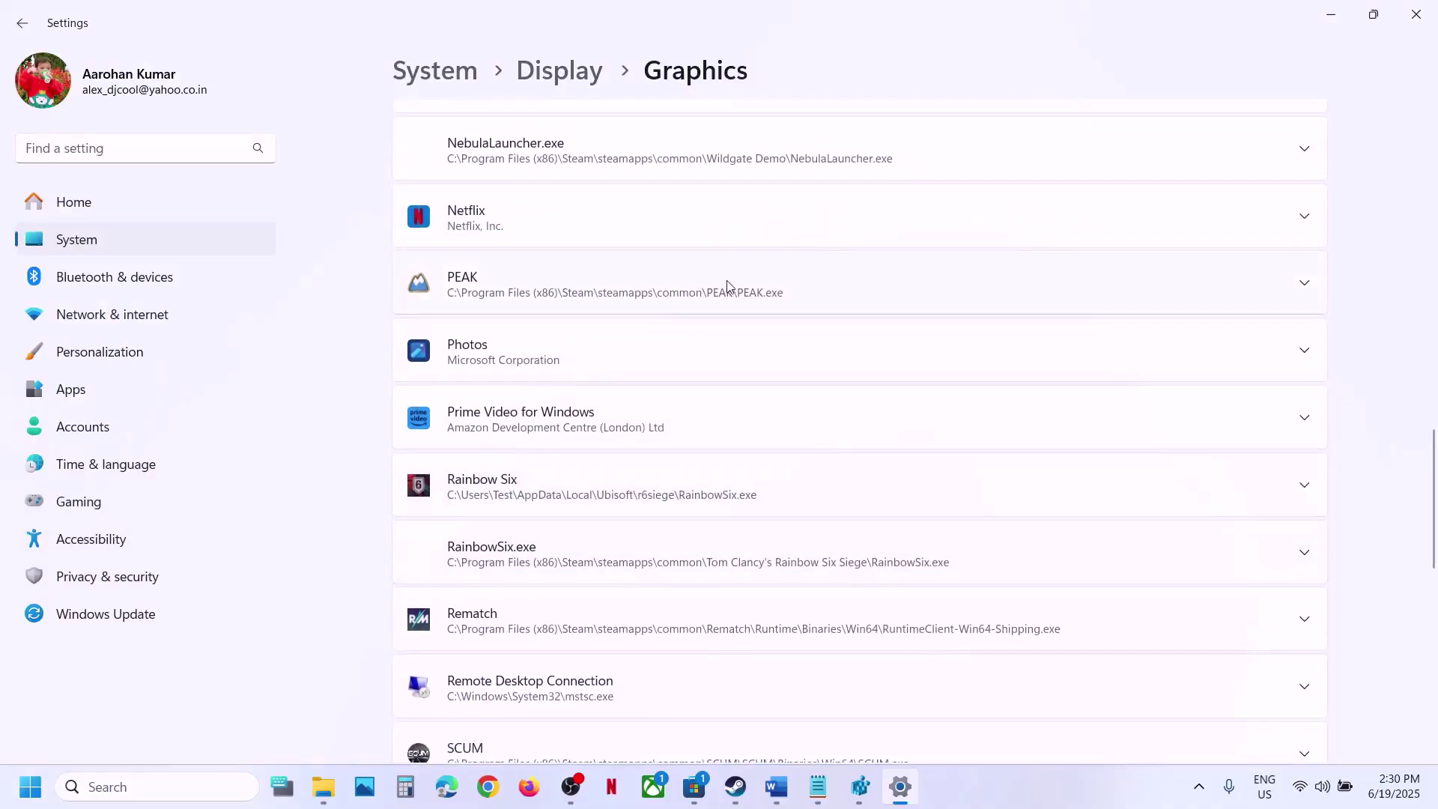
{"action": "left_click", "coordinate": [726, 287]}
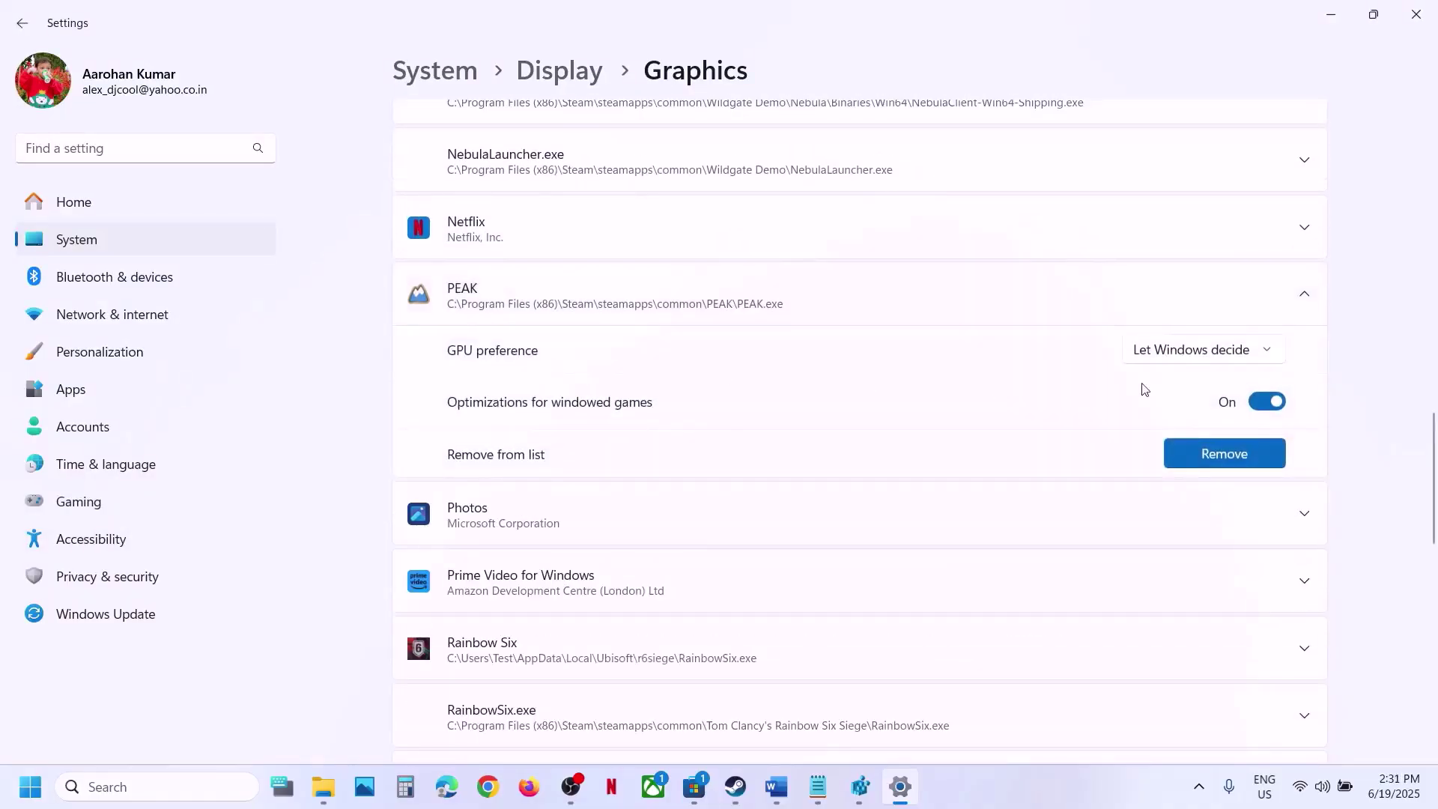
{"action": "left_click", "coordinate": [1178, 364]}
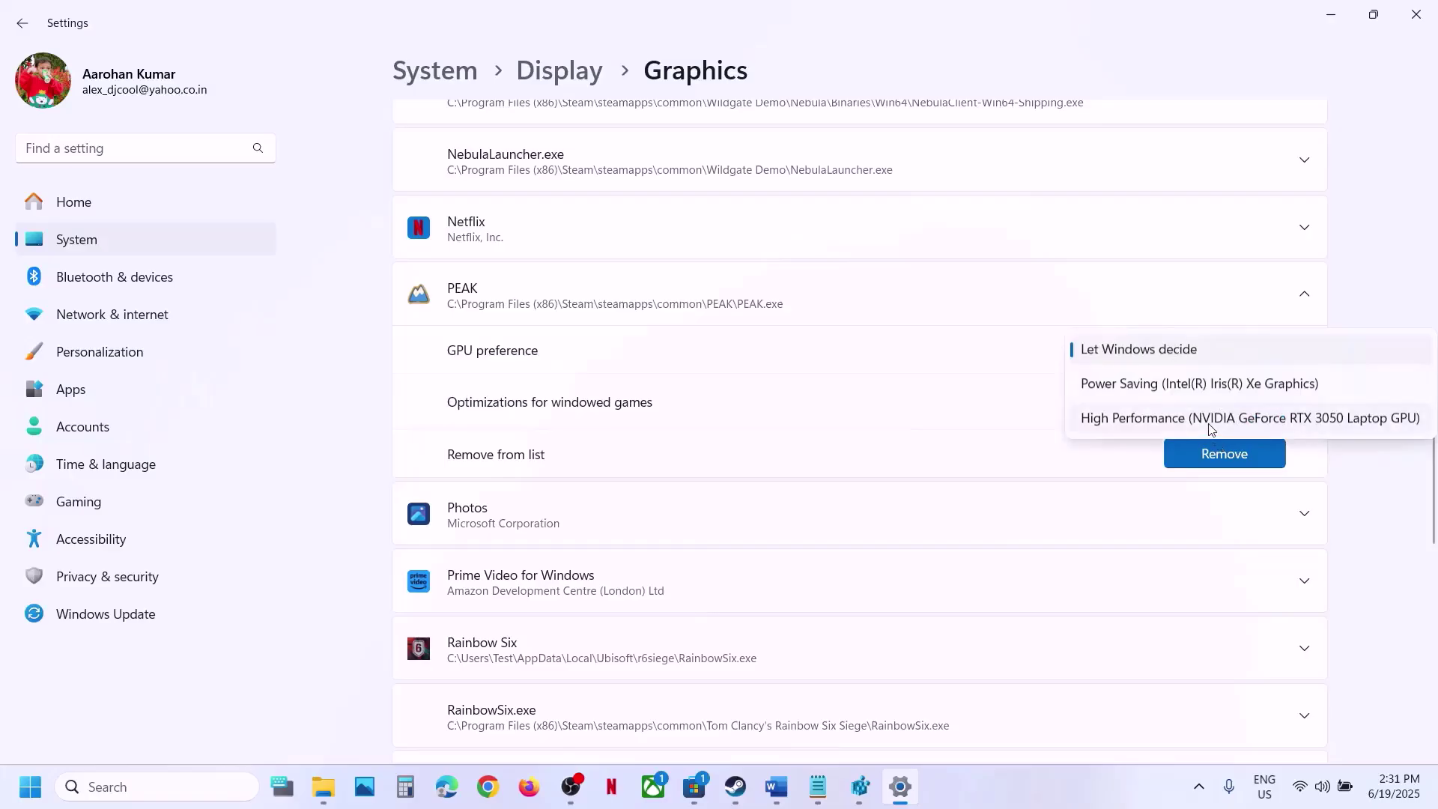
{"action": "left_click", "coordinate": [1211, 419]}
{"action": "left_click", "coordinate": [1427, 19]}
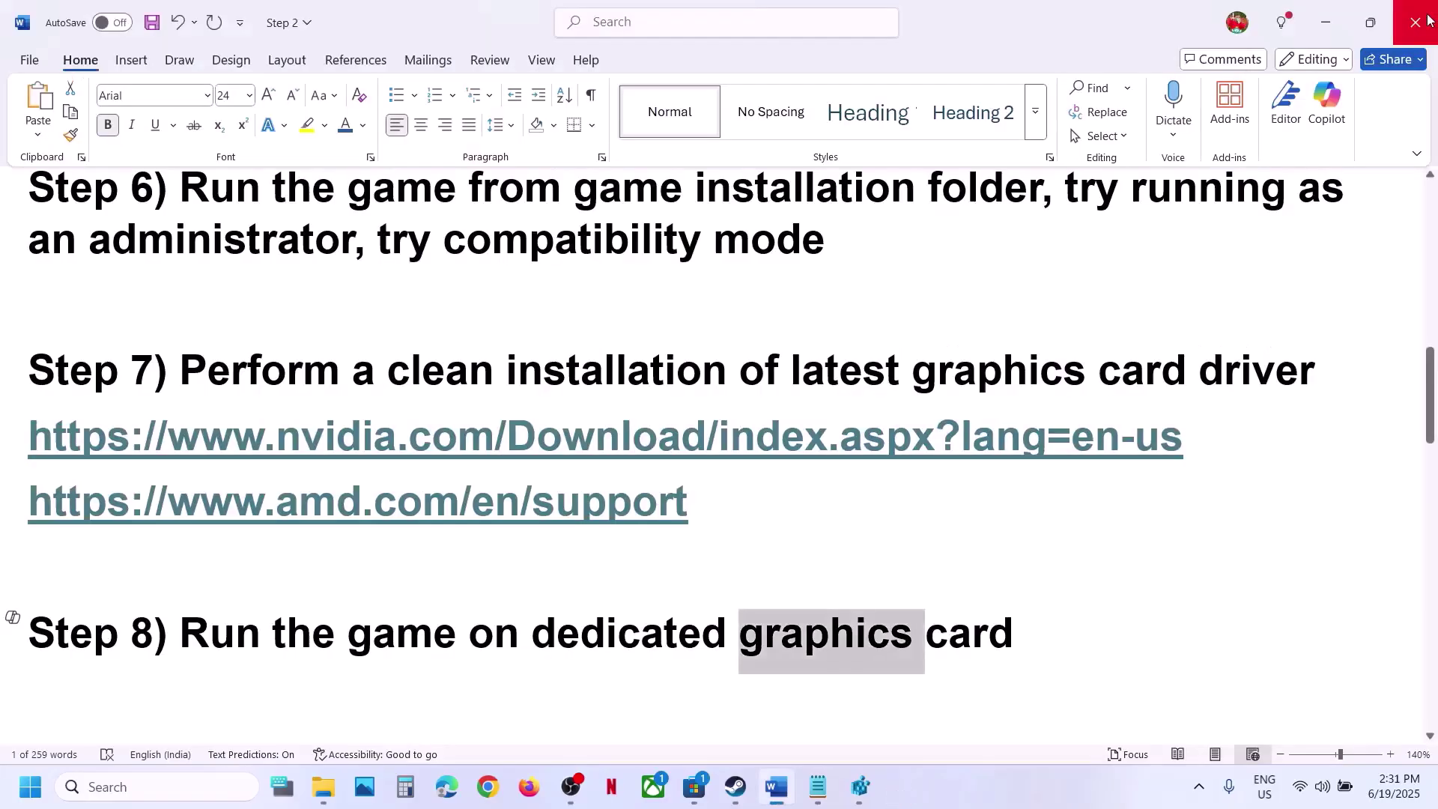
Copy the Visual C++ link from Step 9 of the notes and open it in a new Chrome tab.
{"action": "scroll", "coordinate": [745, 410], "scroll_direction": "down", "scroll_amount": 3}
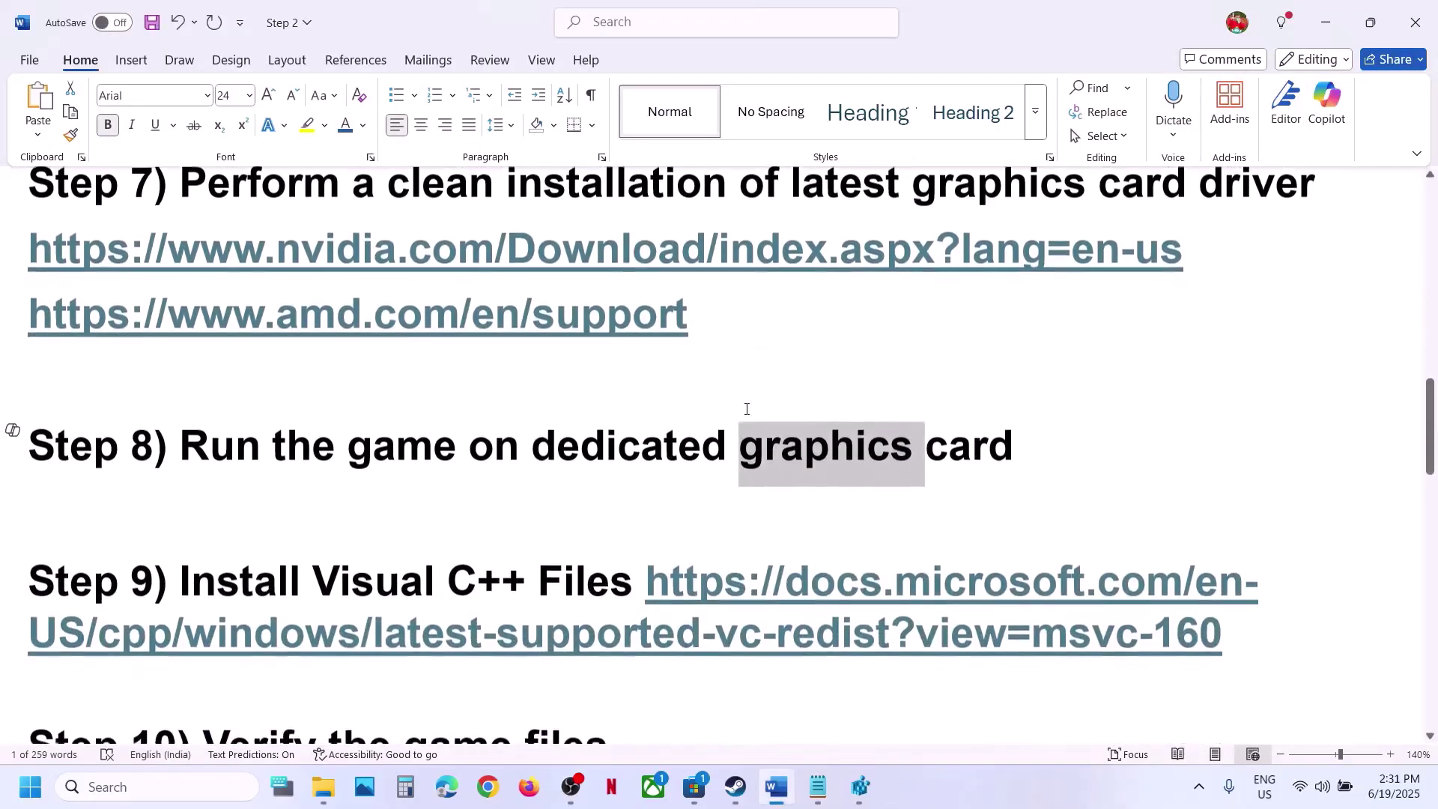
{"action": "left_click_drag", "start_coordinate": [1234, 618], "coordinate": [652, 588]}
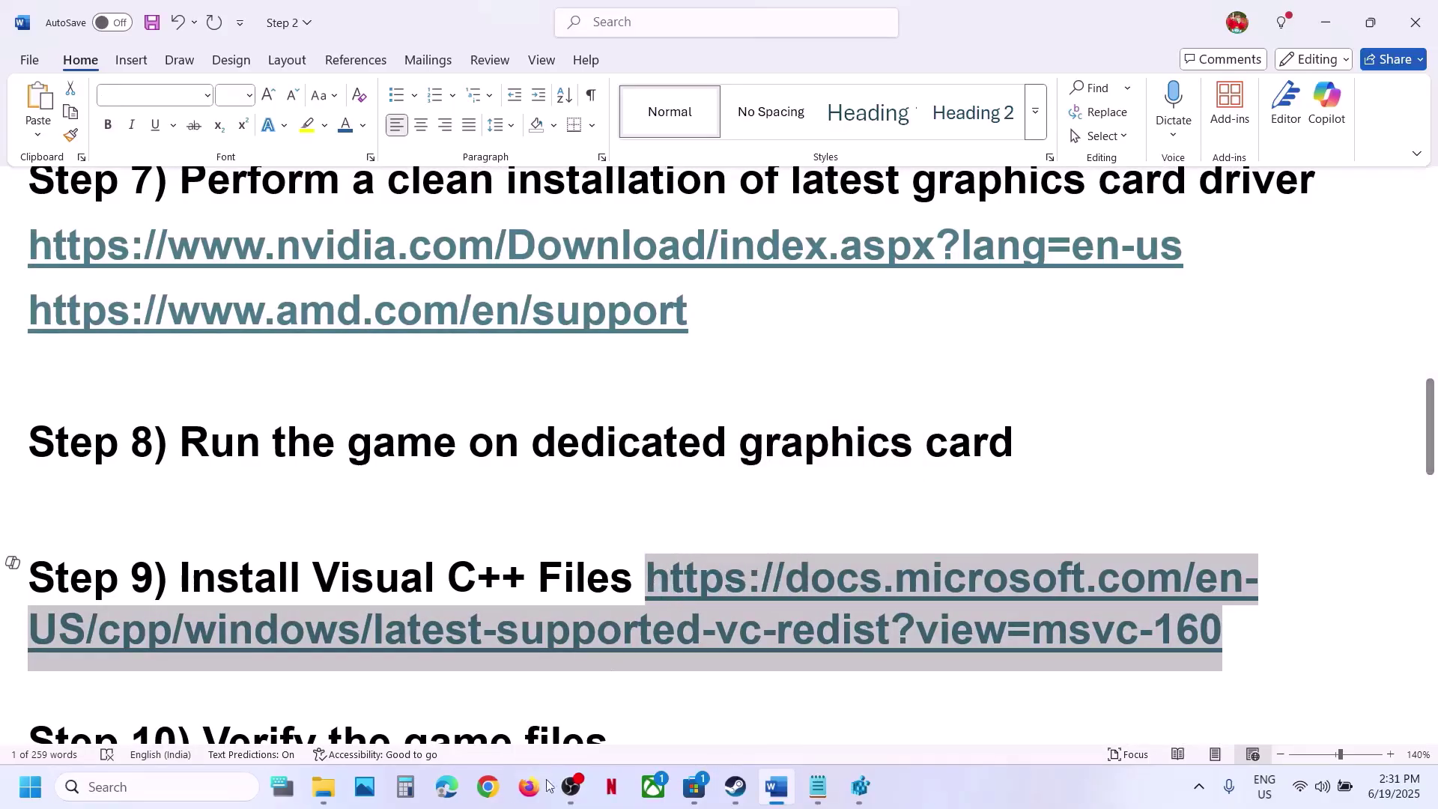
{"action": "left_click", "coordinate": [487, 800]}
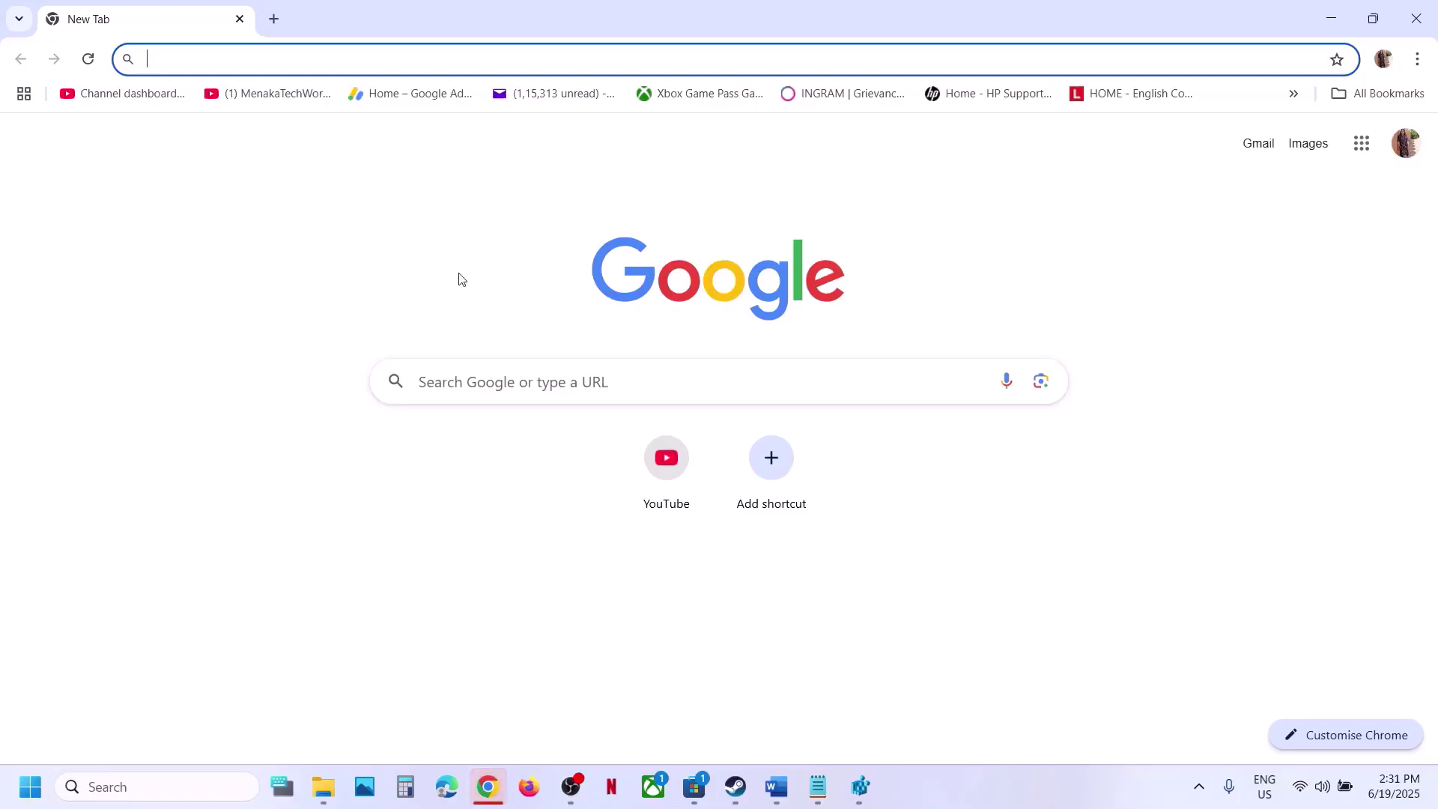
{"action": "left_click", "coordinate": [276, 18]}
{"action": "type", "text": "https://docs.microsoft.com/en-us/cpp/windows/latest-supported-vc-redist?view=msvc-160"}
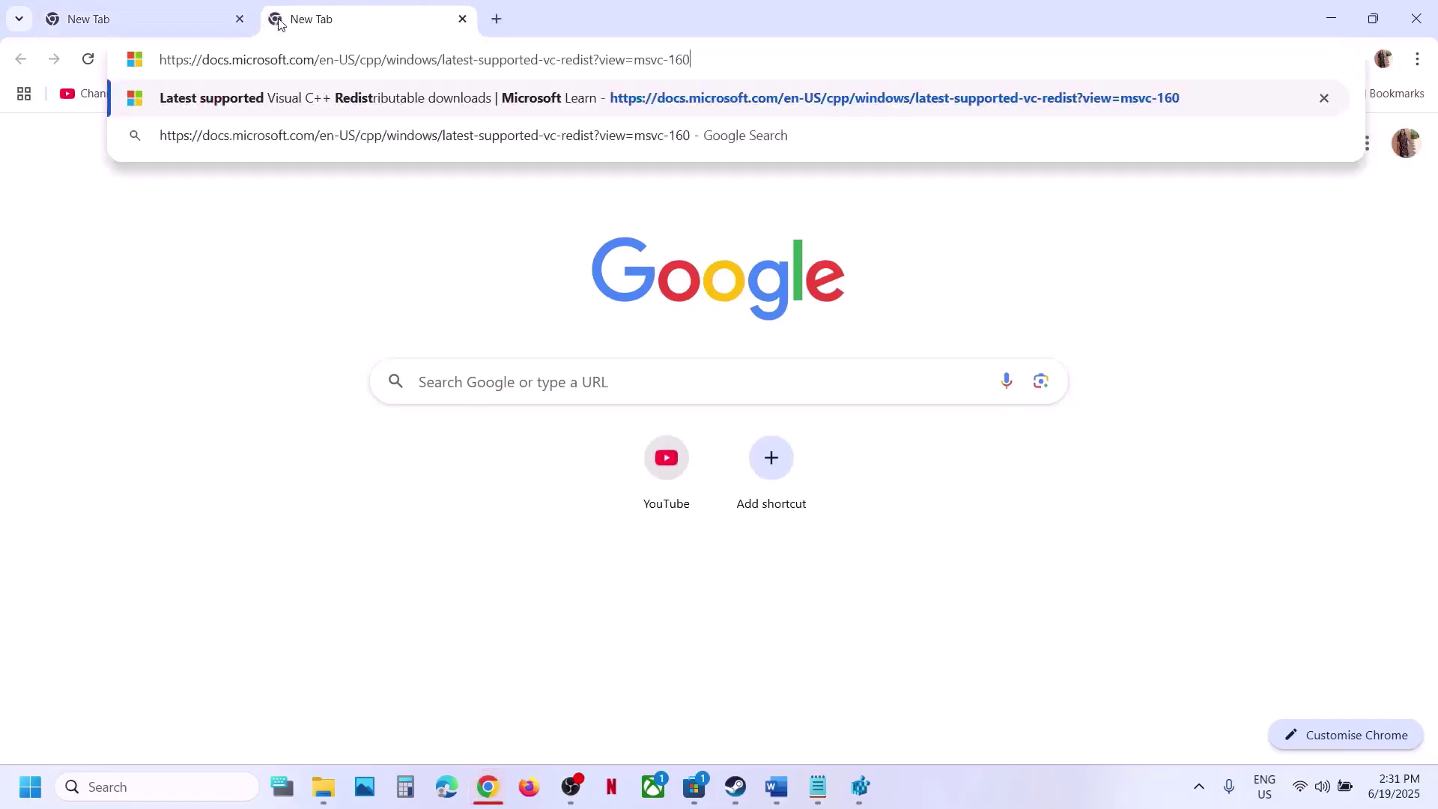
{"action": "key", "text": "Return"}
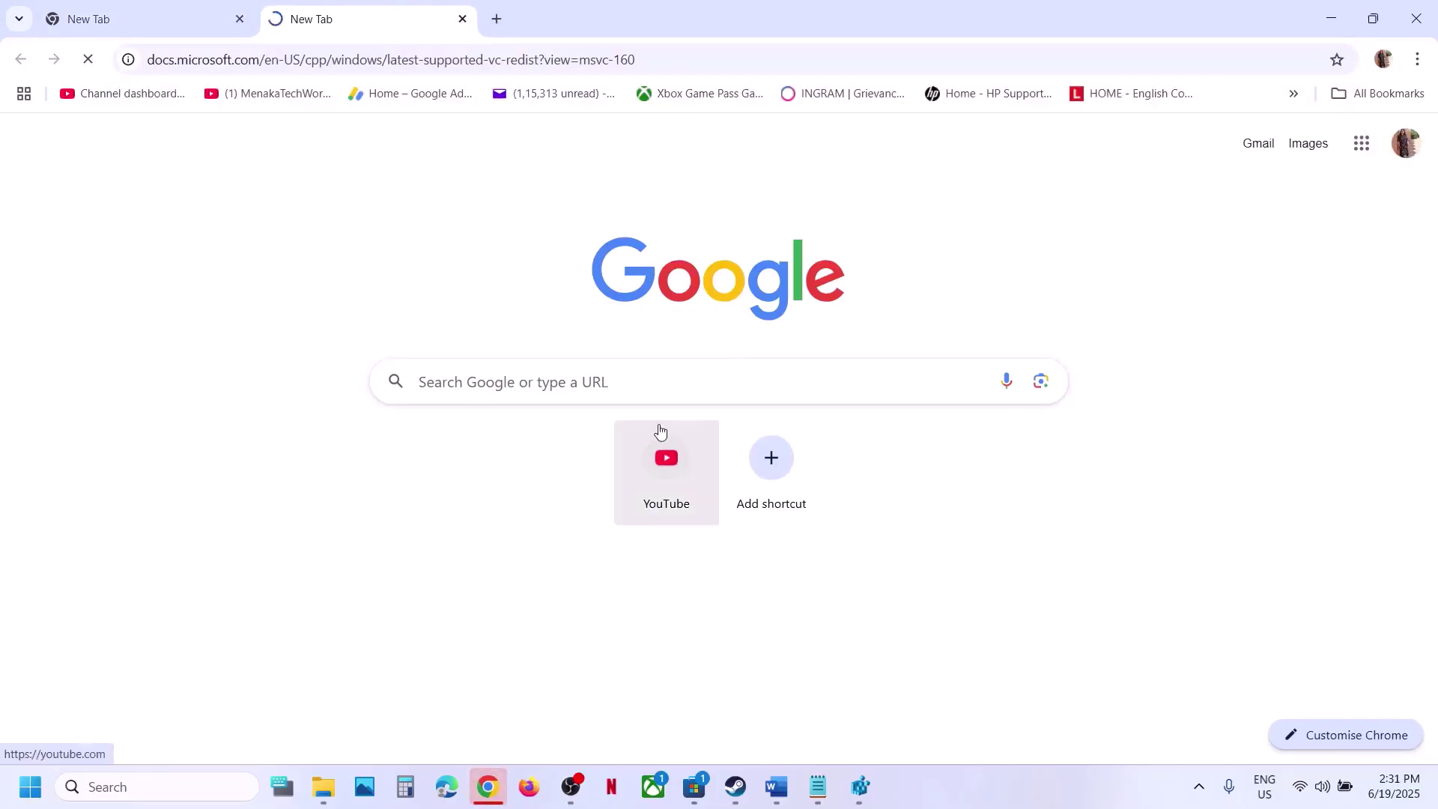
Download the latest X86 Visual C++ Redistributable and run its repair with administrator approval.
{"action": "scroll", "coordinate": [659, 430], "scroll_direction": "down", "scroll_amount": 12}
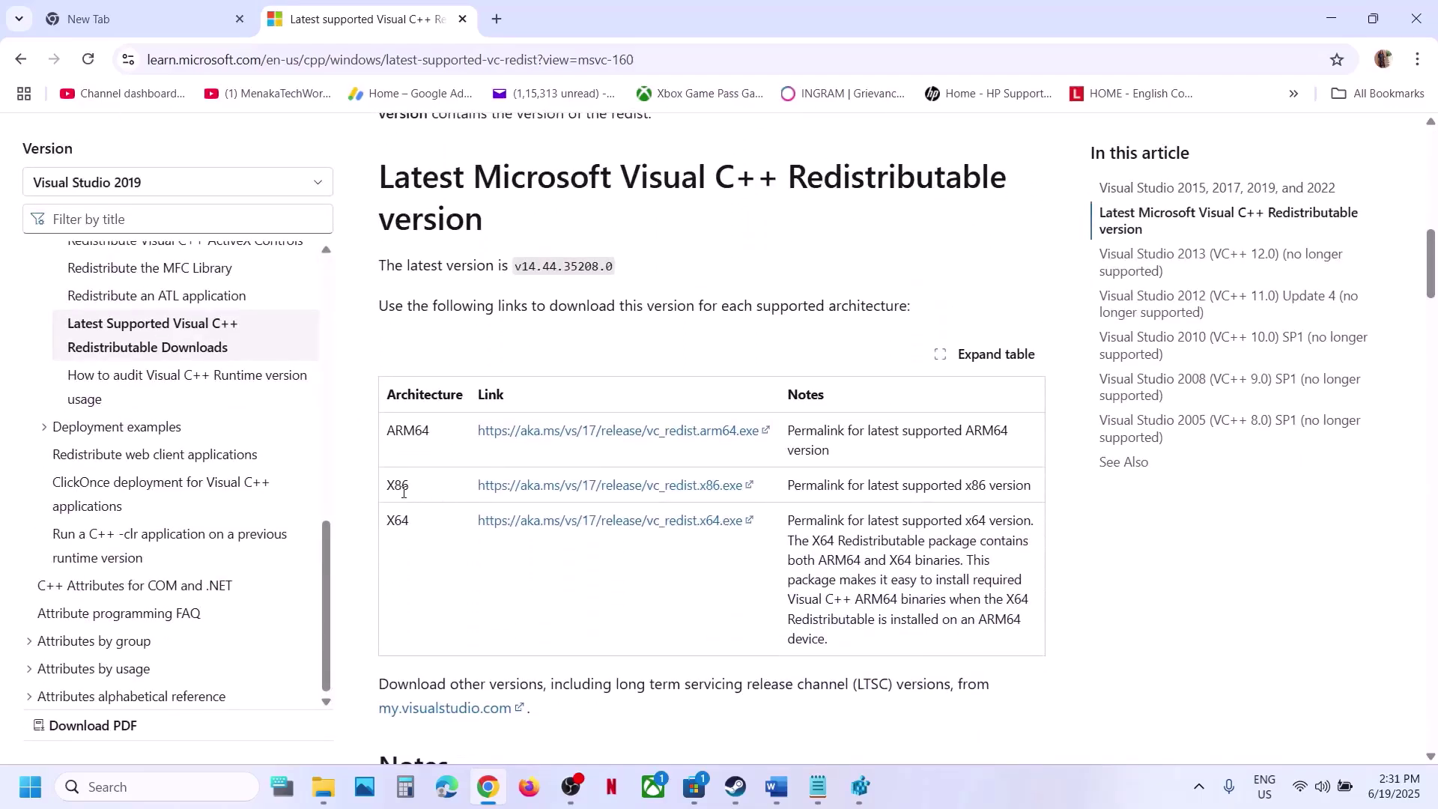
{"action": "double_click", "coordinate": [403, 487]}
{"action": "left_click", "coordinate": [407, 525]}
{"action": "left_click", "coordinate": [568, 485]}
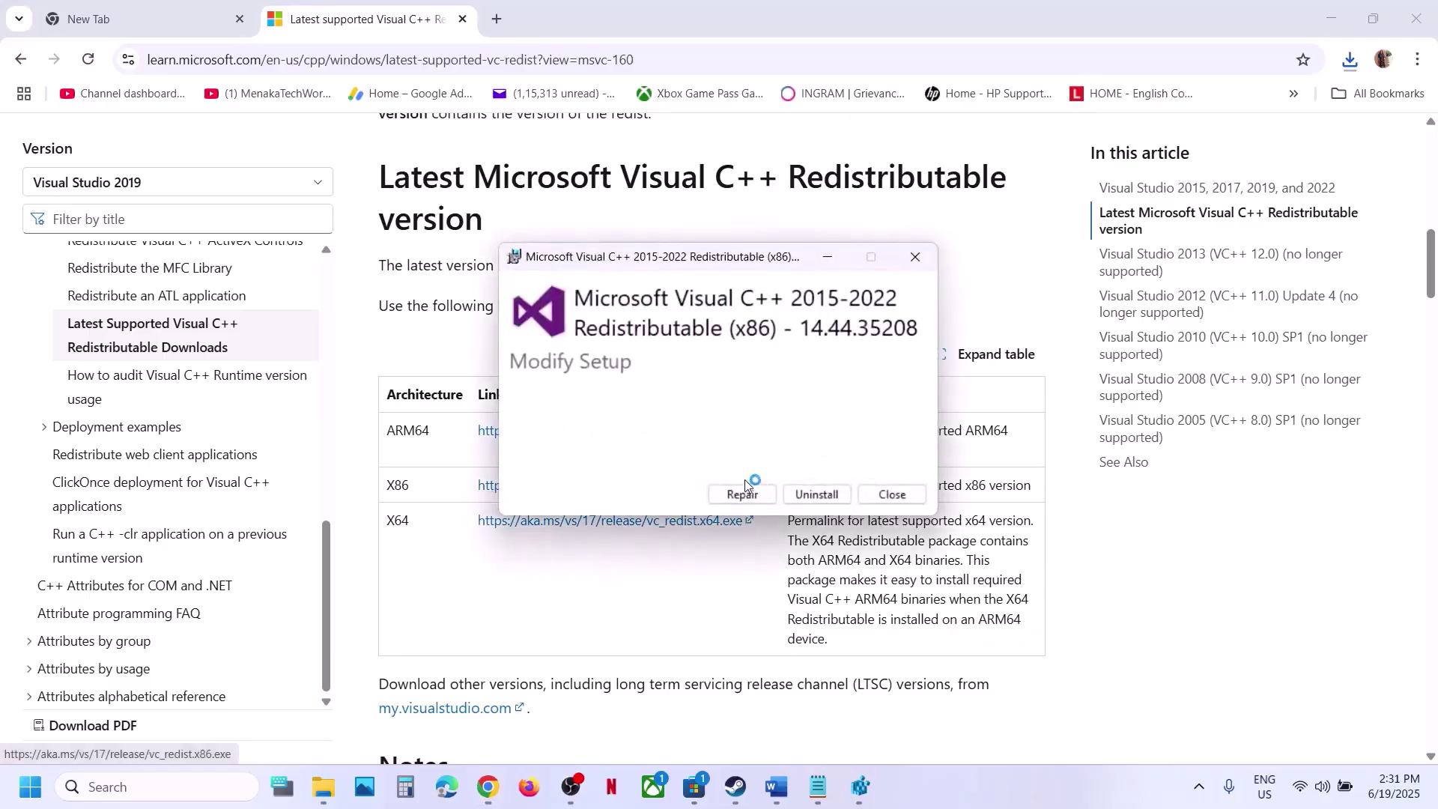
{"action": "left_click", "coordinate": [737, 494]}
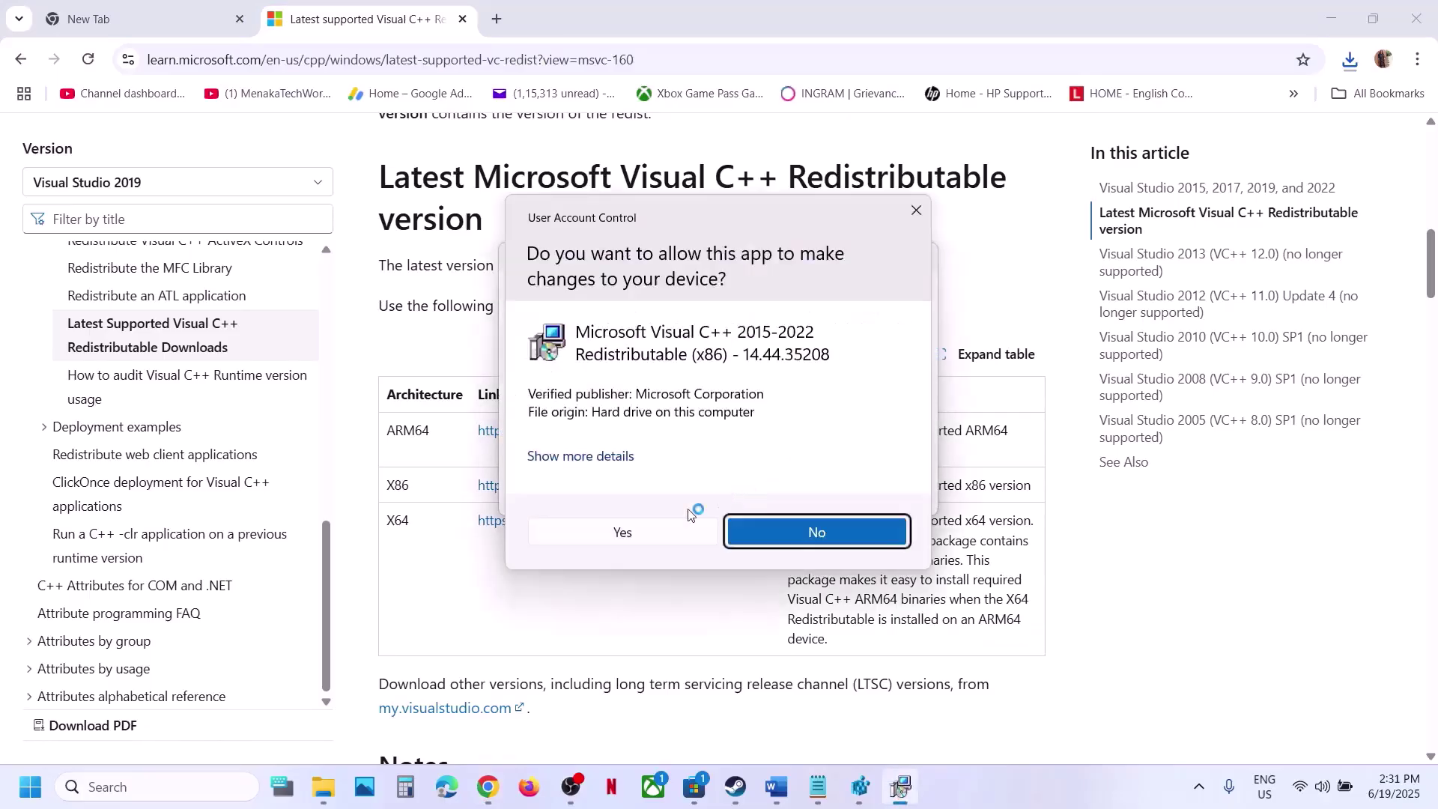
{"action": "left_click", "coordinate": [622, 533]}
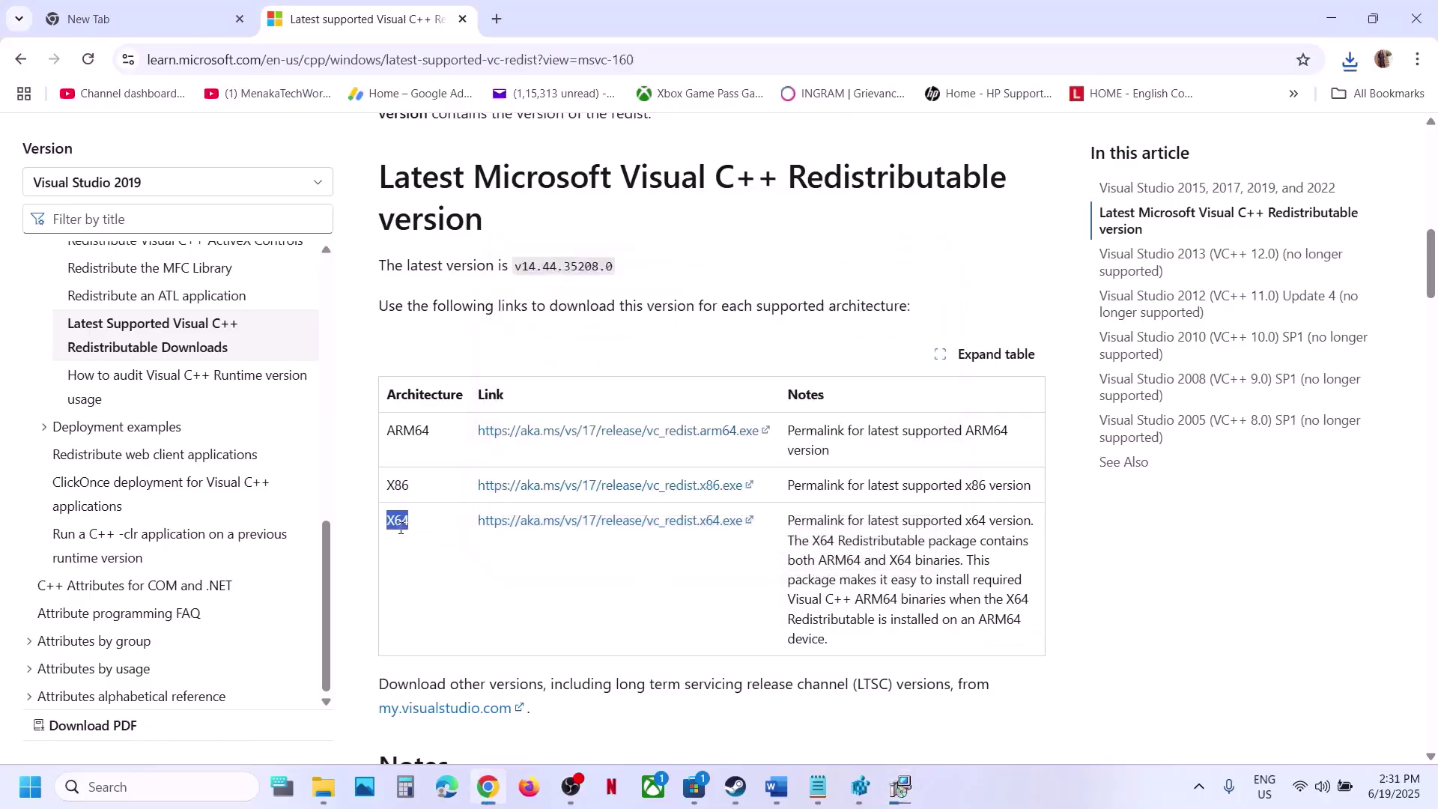
Download the latest X64 Visual C++ Redistributable and run its repair with administrator approval.
{"action": "left_click", "coordinate": [562, 533]}
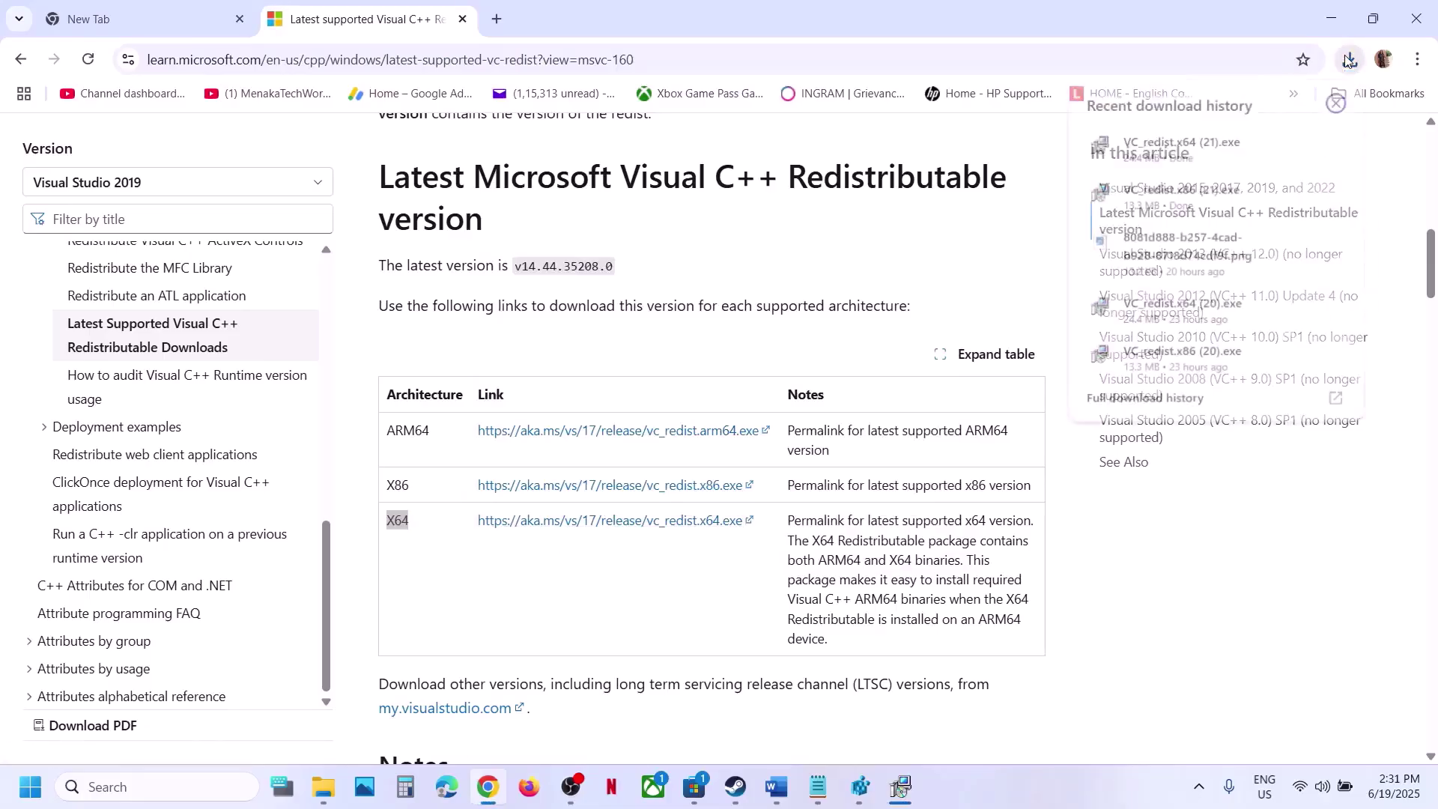
{"action": "left_click", "coordinate": [1167, 135]}
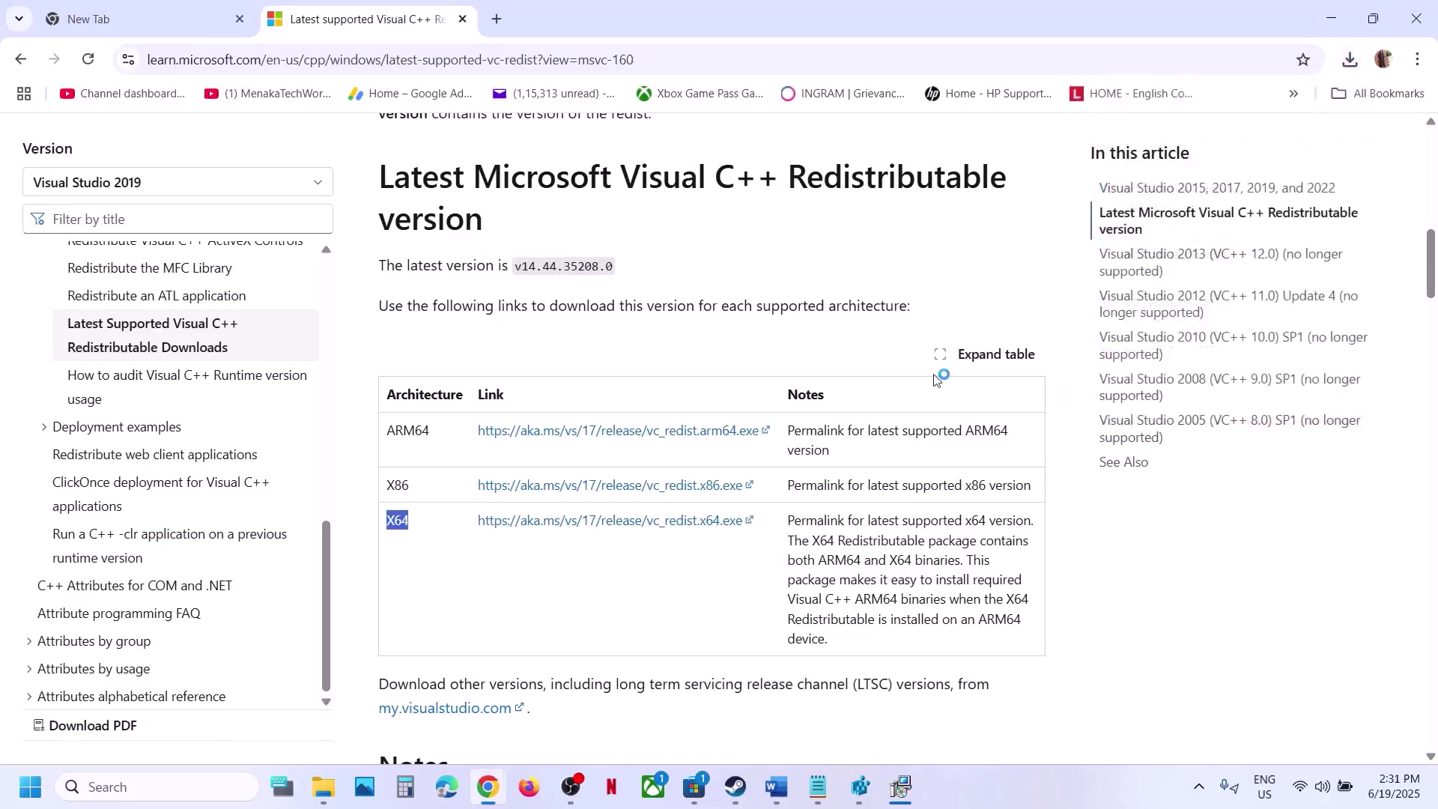
{"action": "left_click", "coordinate": [756, 501]}
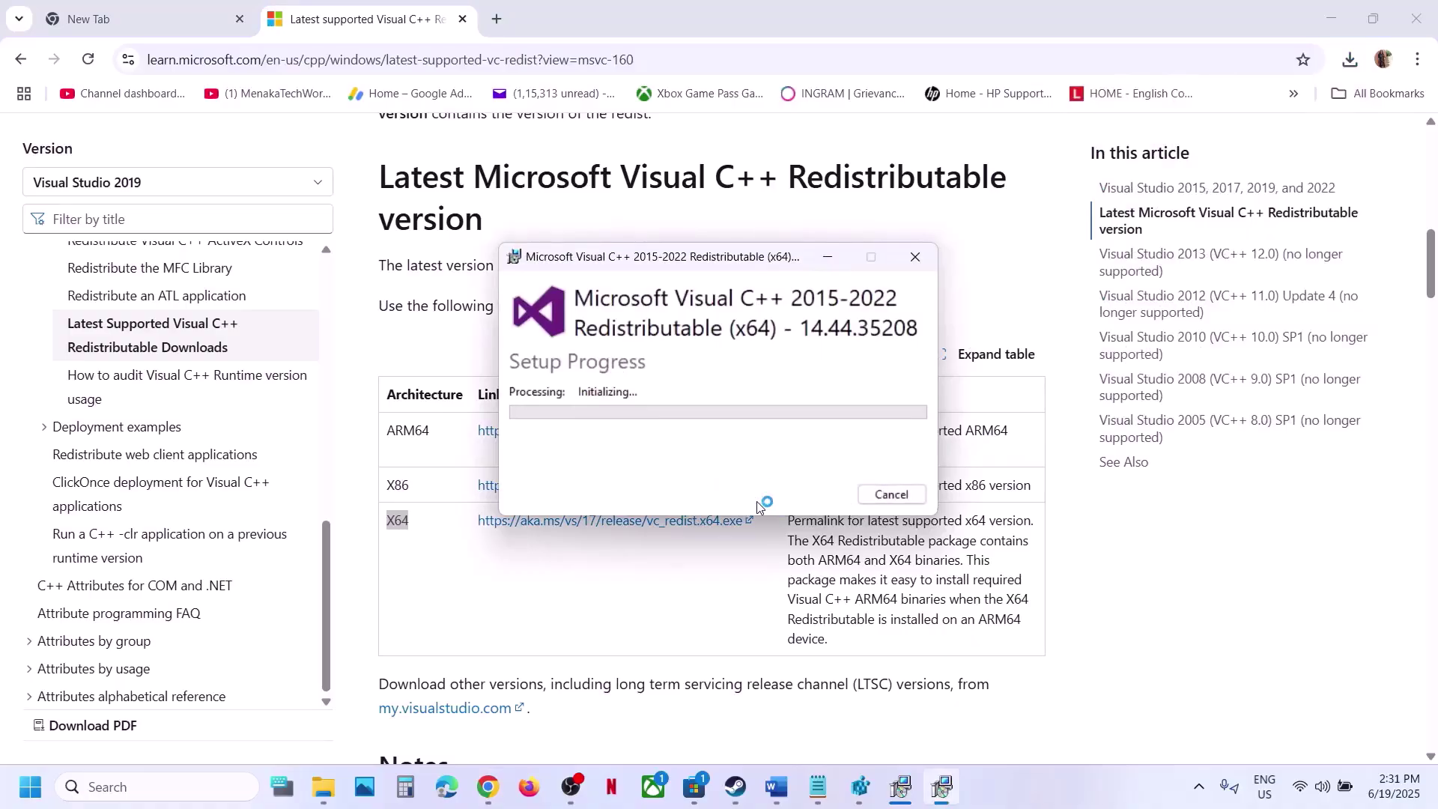
{"action": "left_click", "coordinate": [643, 542]}
Bring the x86 setup window forward, move it aside and close both the x64 and x86 Visual C++ setup windows.
{"action": "left_click", "coordinate": [899, 700]}
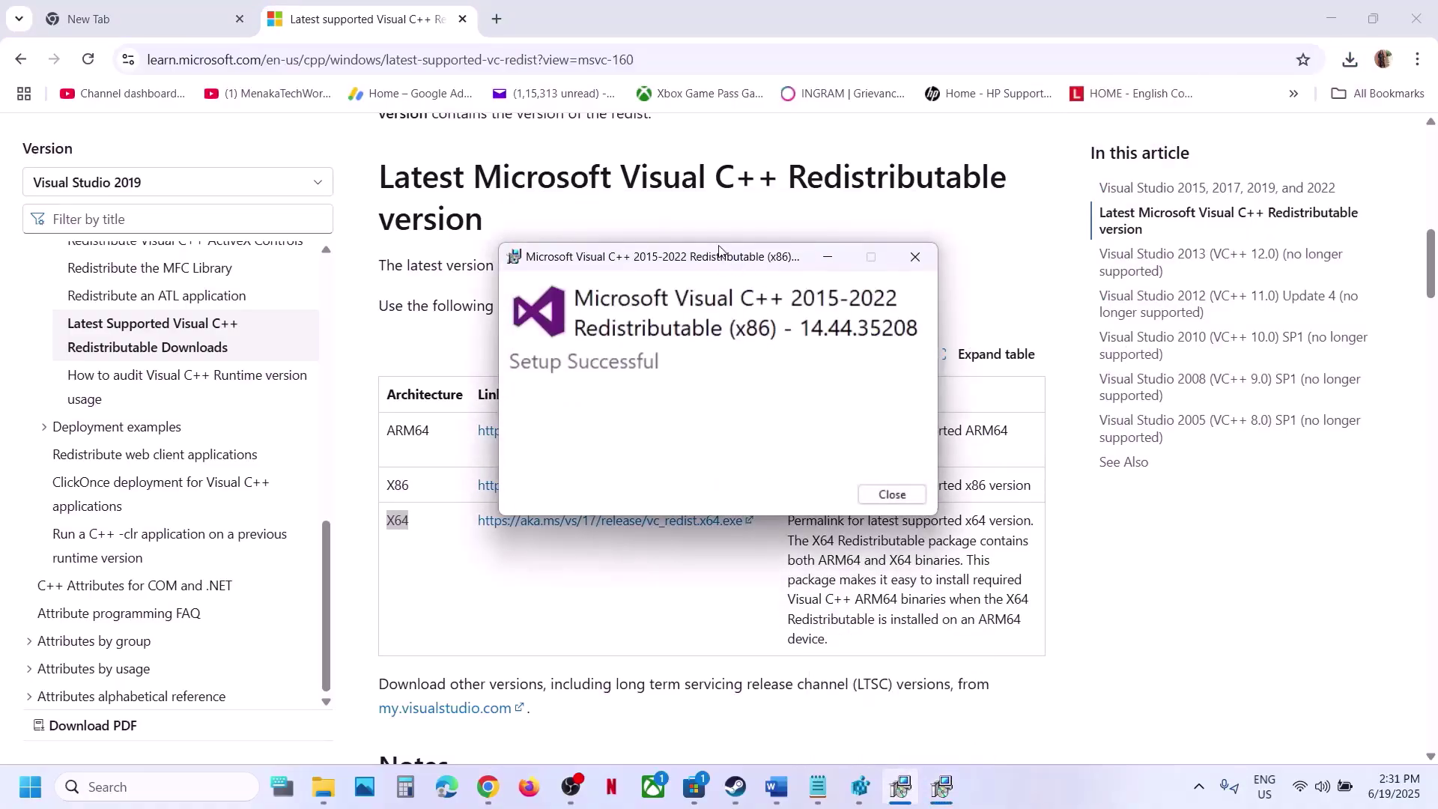
{"action": "left_click_drag", "start_coordinate": [720, 251], "coordinate": [1047, 296]}
{"action": "left_click", "coordinate": [762, 403]}
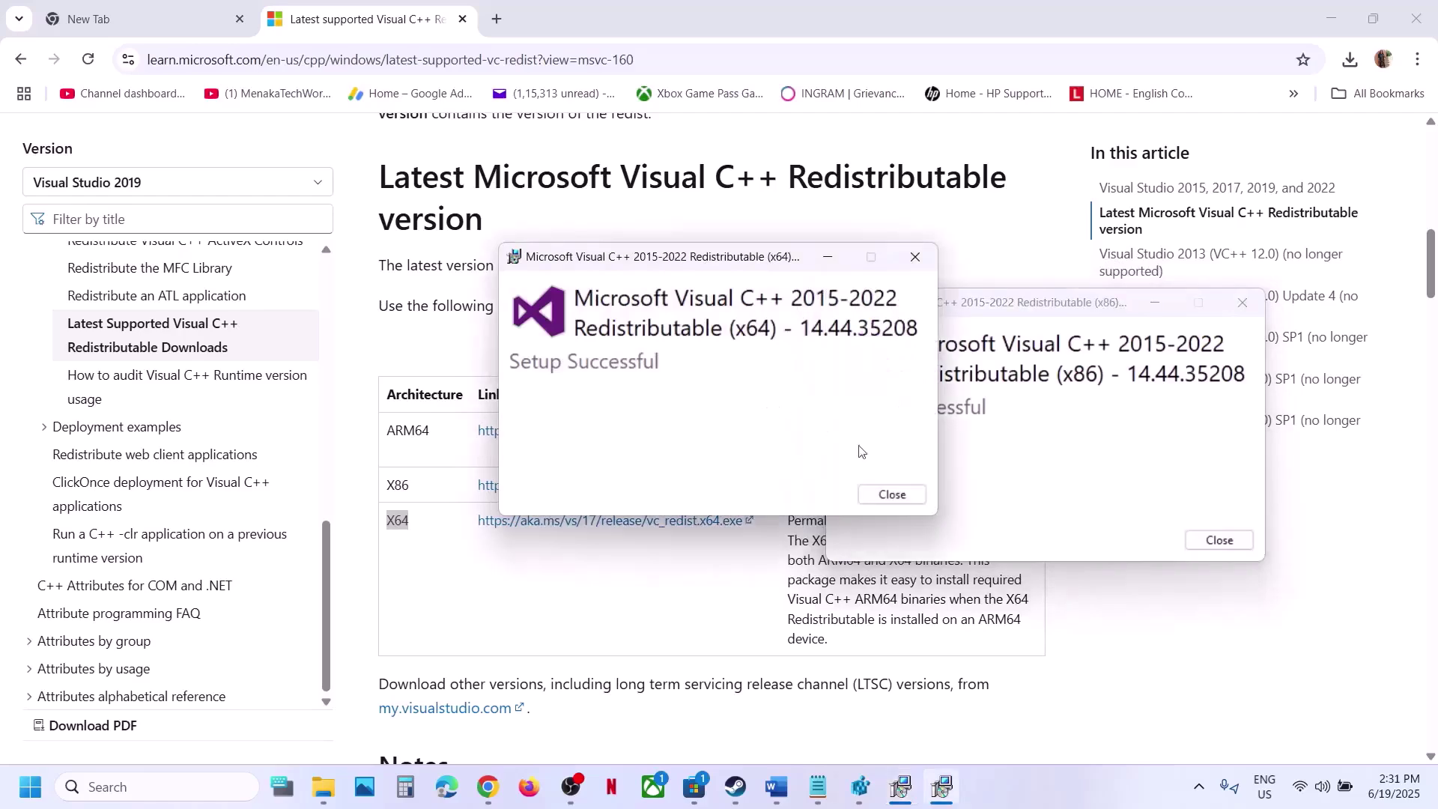
{"action": "left_click", "coordinate": [891, 493]}
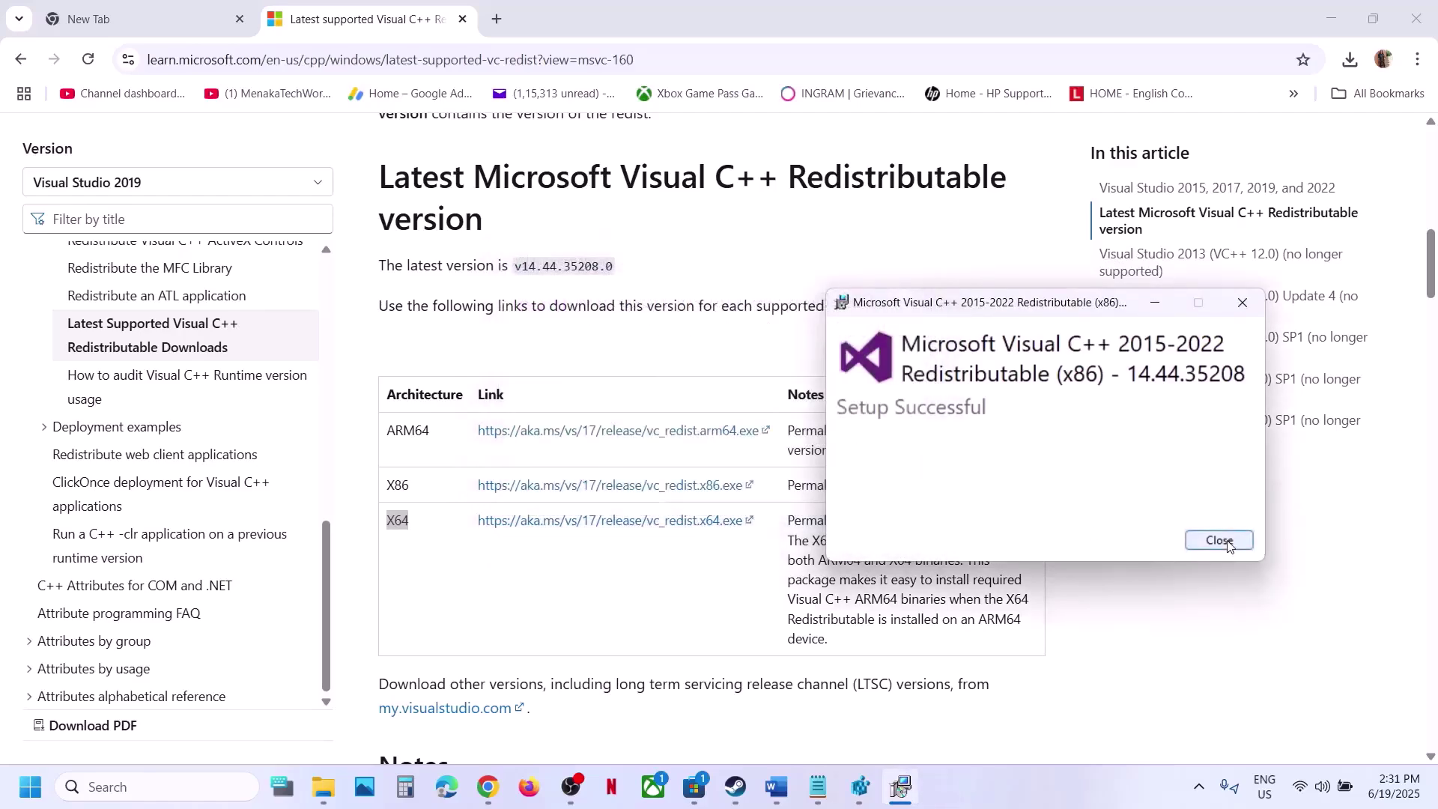
{"action": "left_click", "coordinate": [1206, 541]}
View the computer's power options and switch to the PEAK library page in Steam.
{"action": "left_click", "coordinate": [27, 794]}
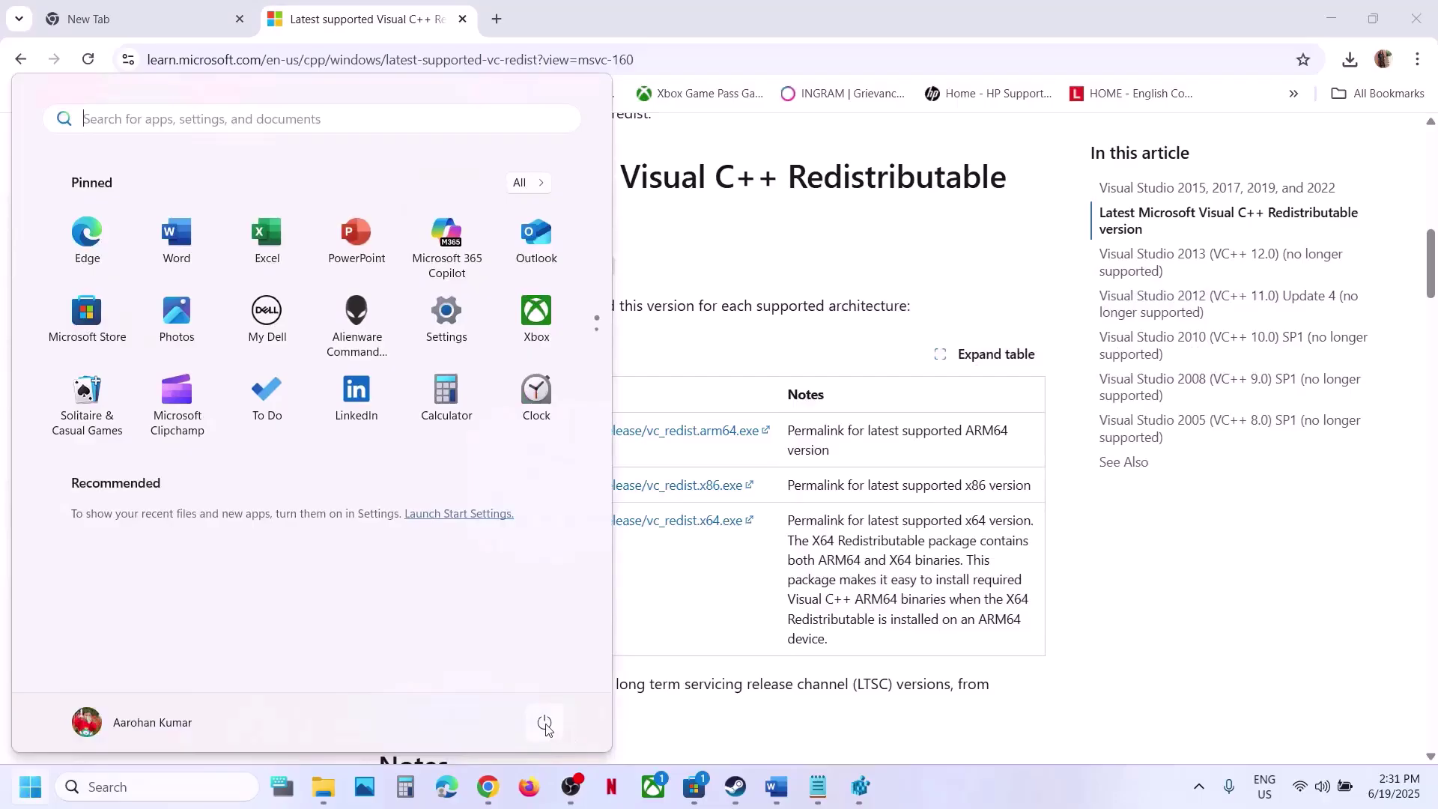
{"action": "left_click", "coordinate": [545, 723]}
{"action": "left_click", "coordinate": [735, 786]}
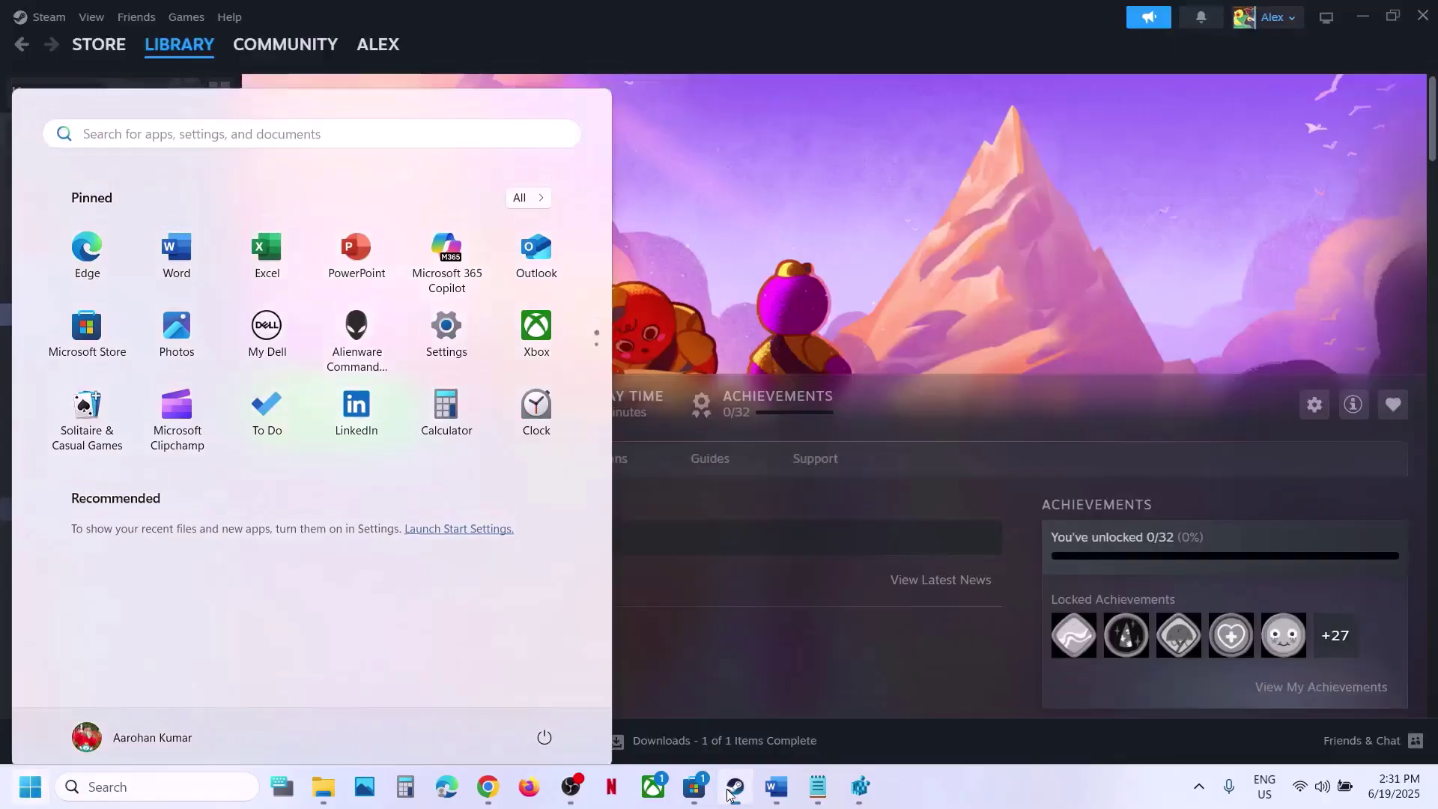
Read Step 10 in the Word notes and view the integrity verification option among PEAK's Installed Files properties in Steam.
{"action": "left_click", "coordinate": [788, 790]}
{"action": "scroll", "coordinate": [591, 501], "scroll_direction": "down", "scroll_amount": 3}
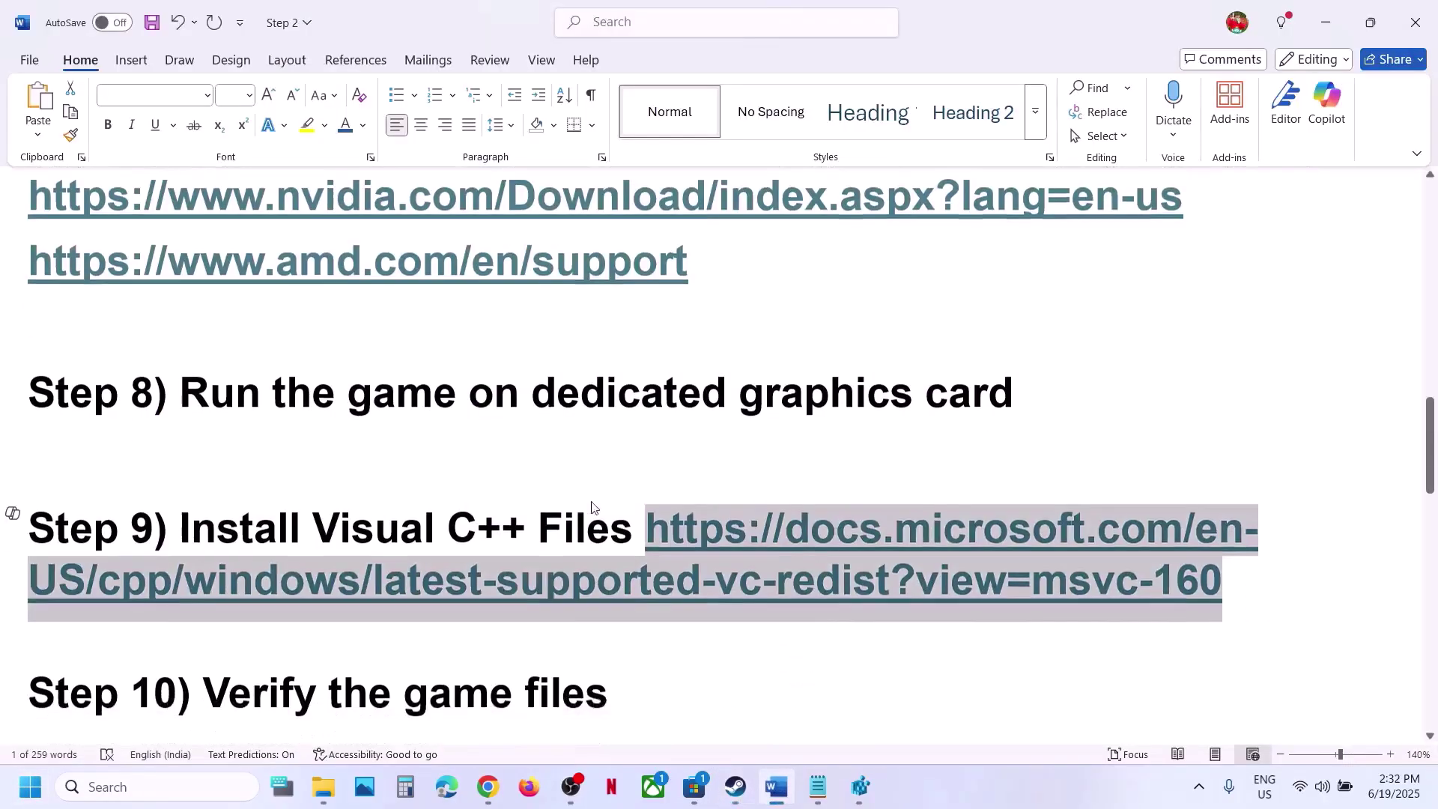
{"action": "left_click", "coordinate": [1327, 14]}
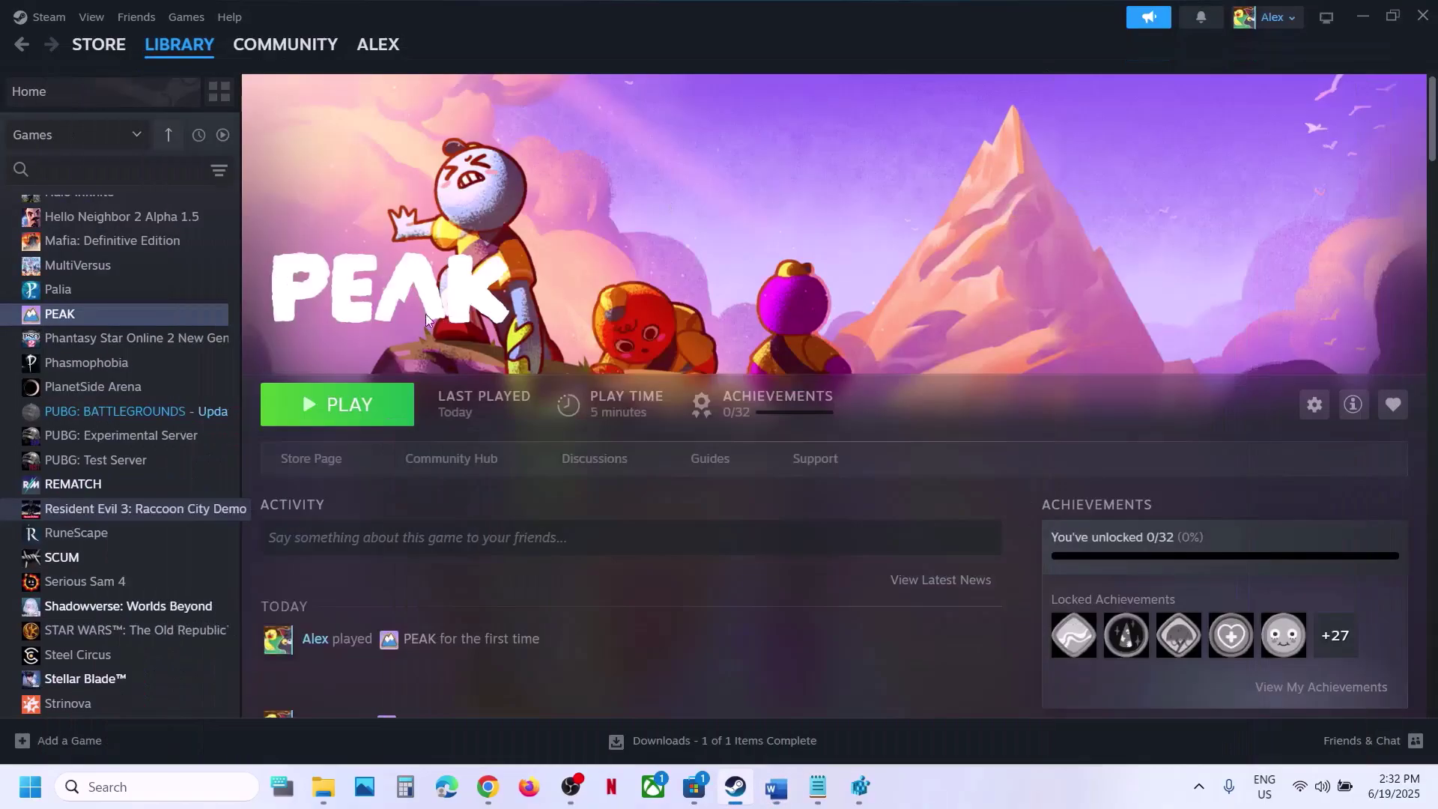
{"action": "right_click", "coordinate": [137, 312]}
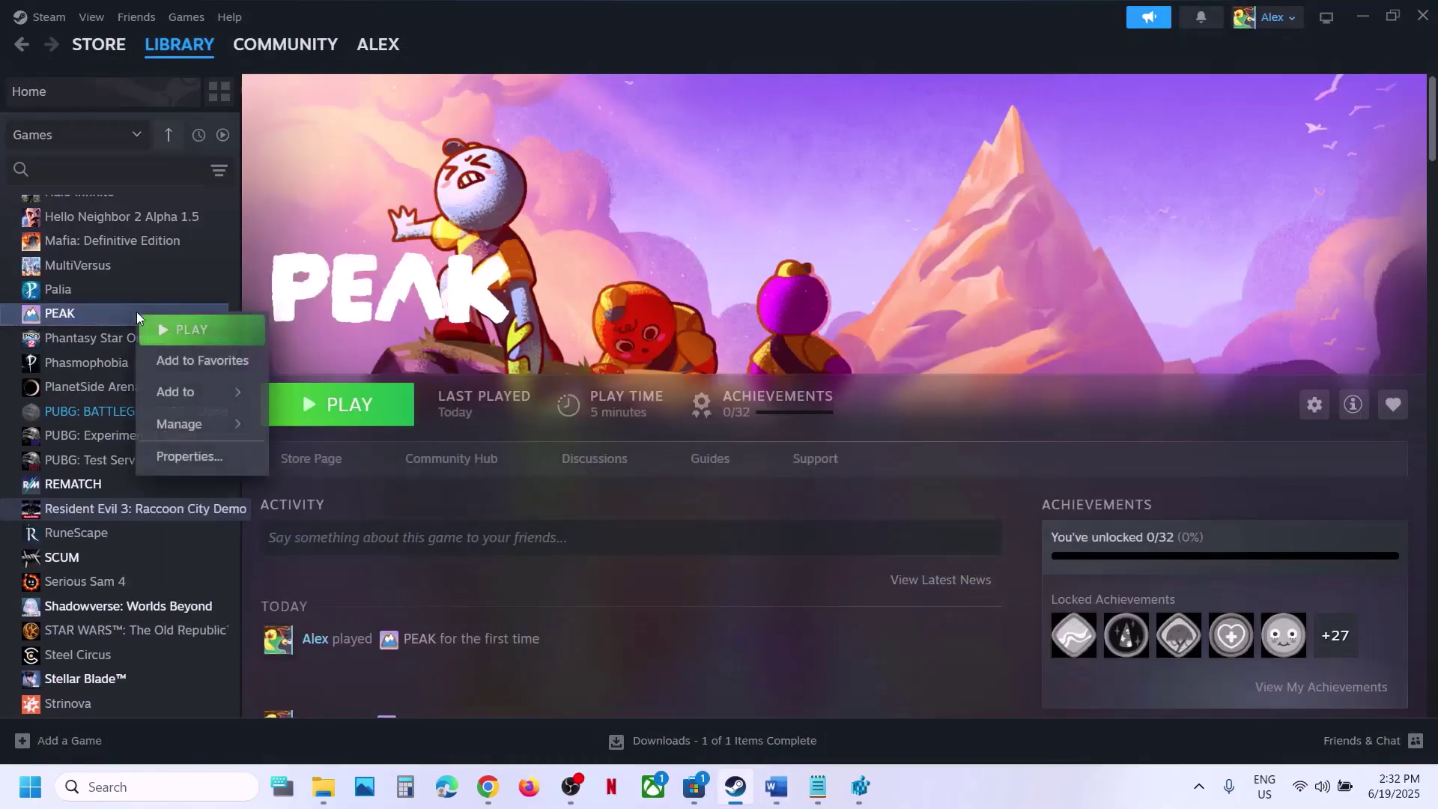
{"action": "left_click", "coordinate": [227, 460]}
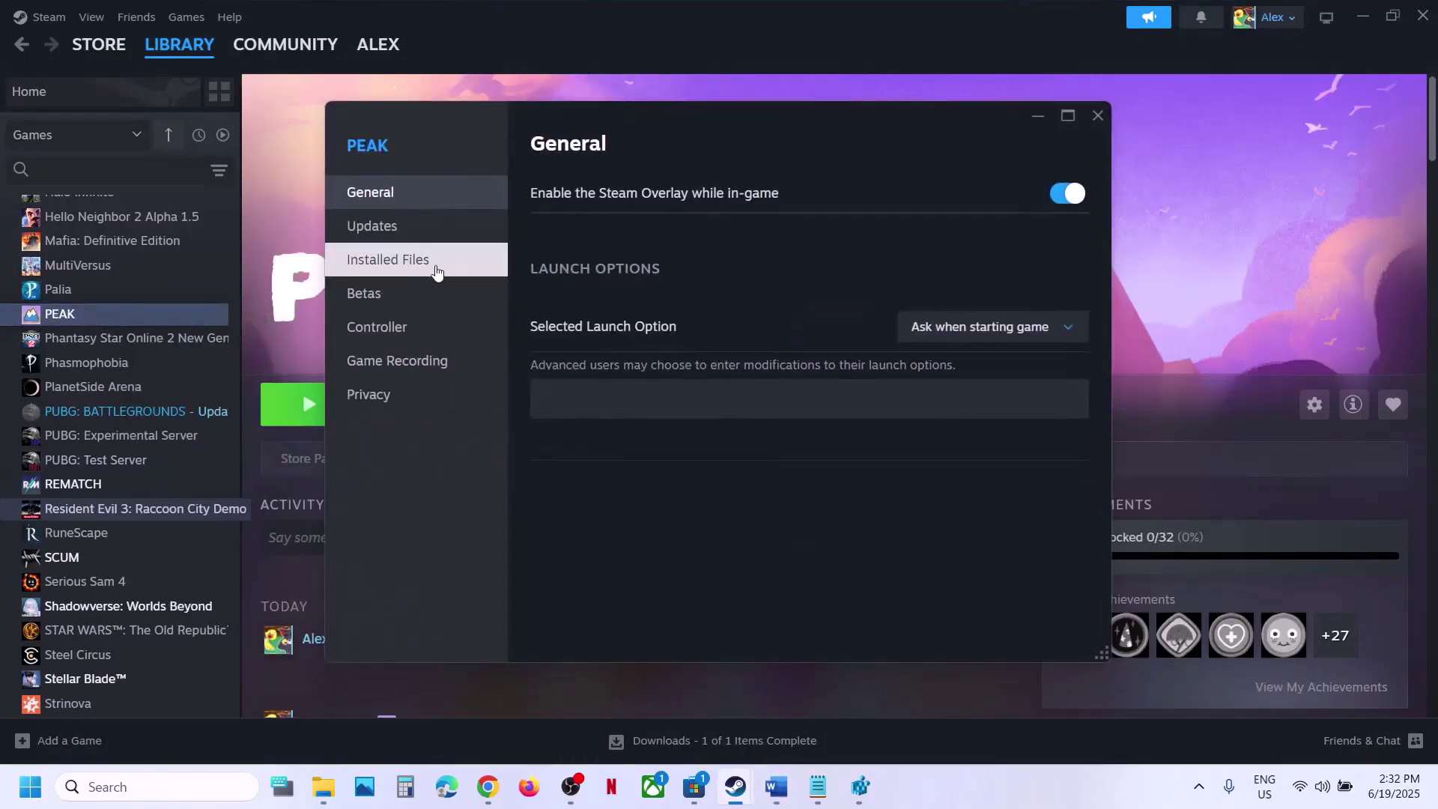
{"action": "left_click", "coordinate": [414, 262]}
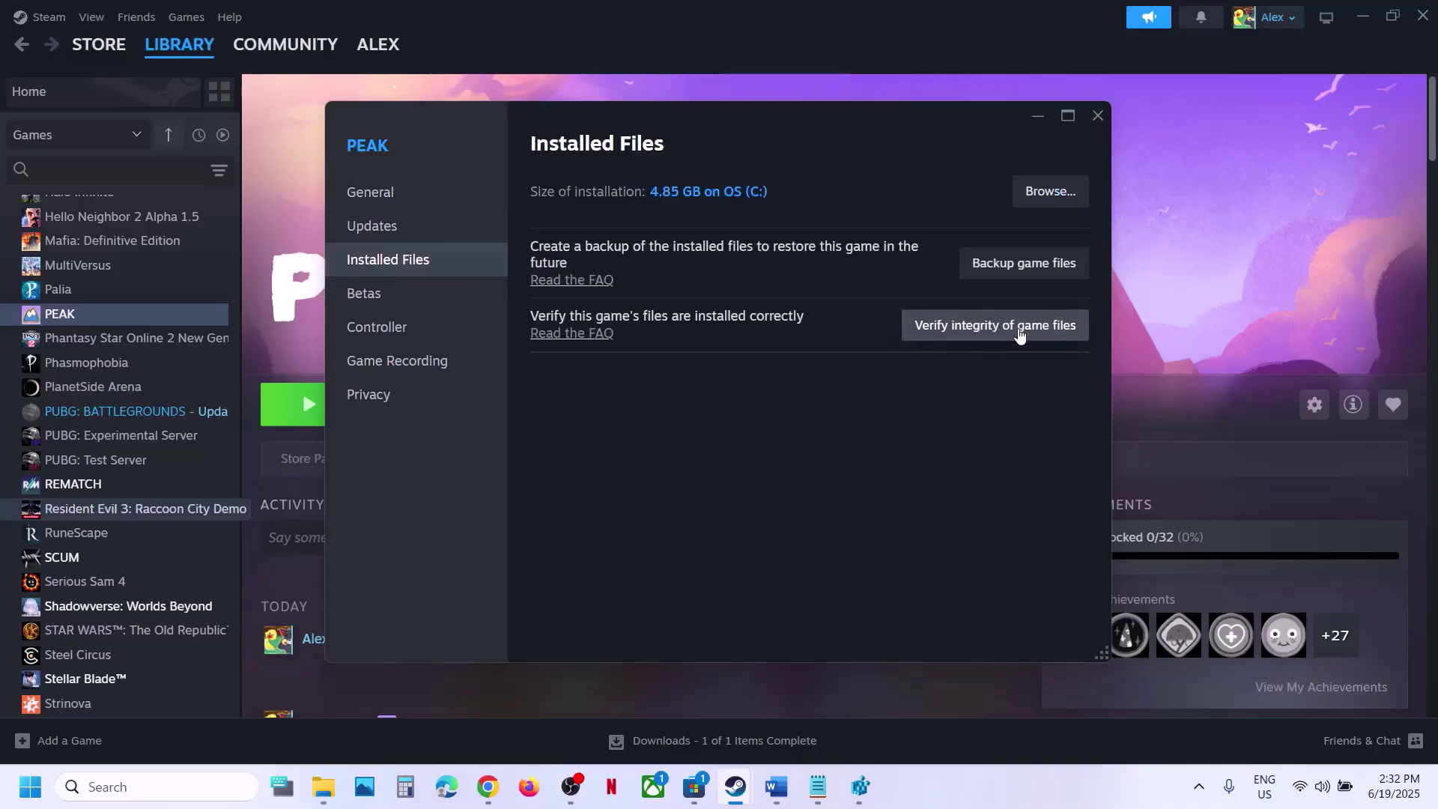
{"action": "left_click", "coordinate": [1096, 114]}
Read Step 12 in the Word notes and open the Windows Update page in Windows Settings.
{"action": "left_click", "coordinate": [776, 786]}
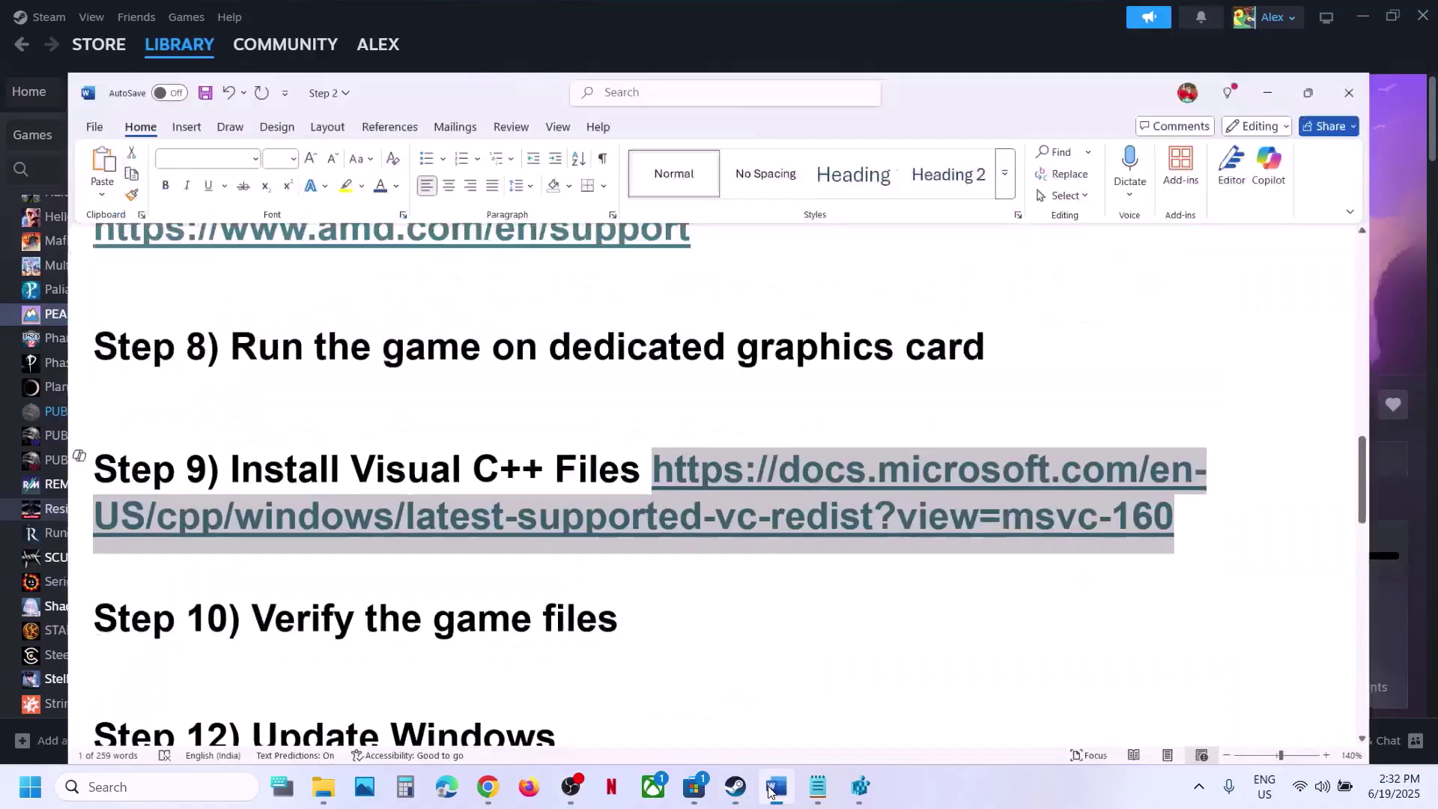
{"action": "scroll", "coordinate": [663, 546], "scroll_direction": "down", "scroll_amount": 3}
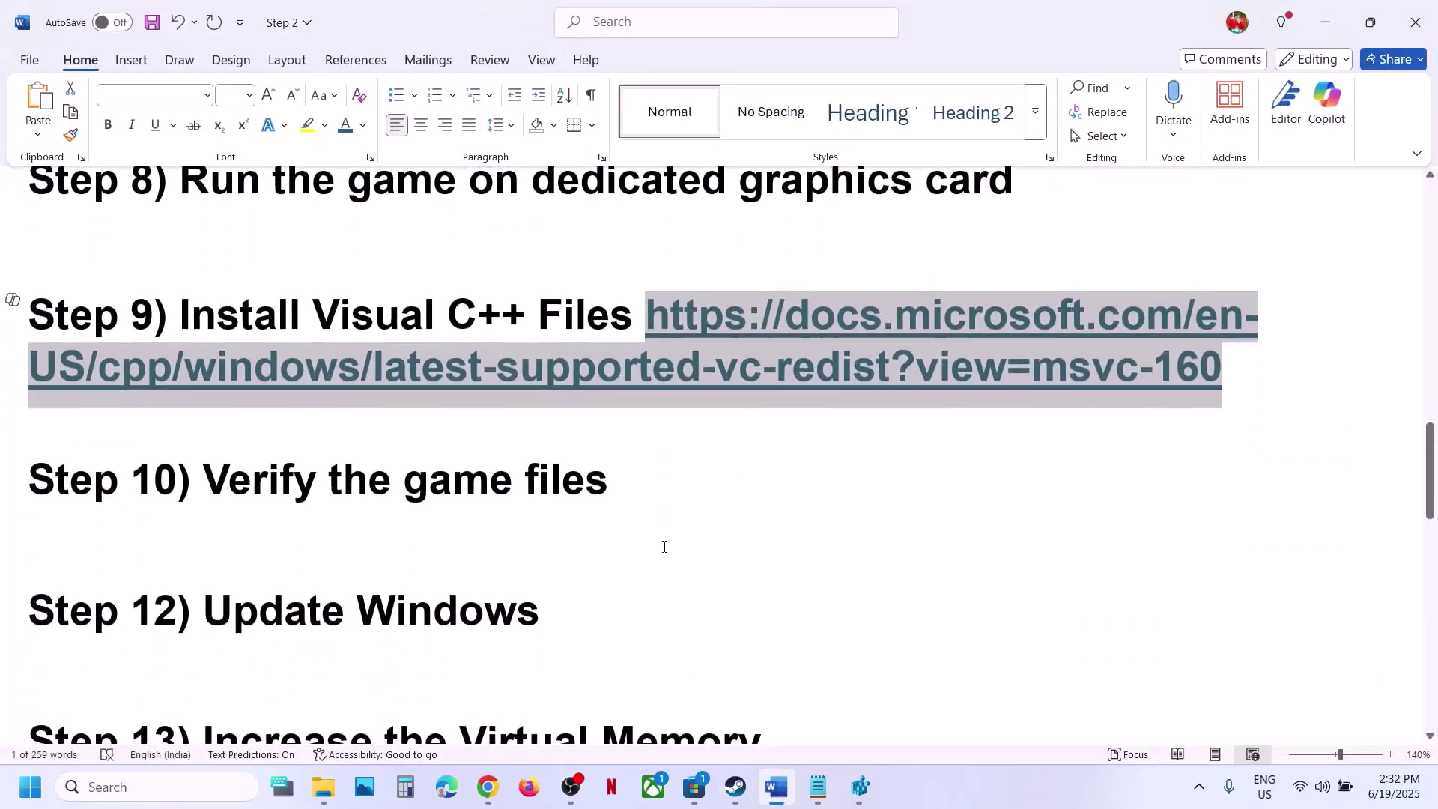
{"action": "key", "text": "super+i"}
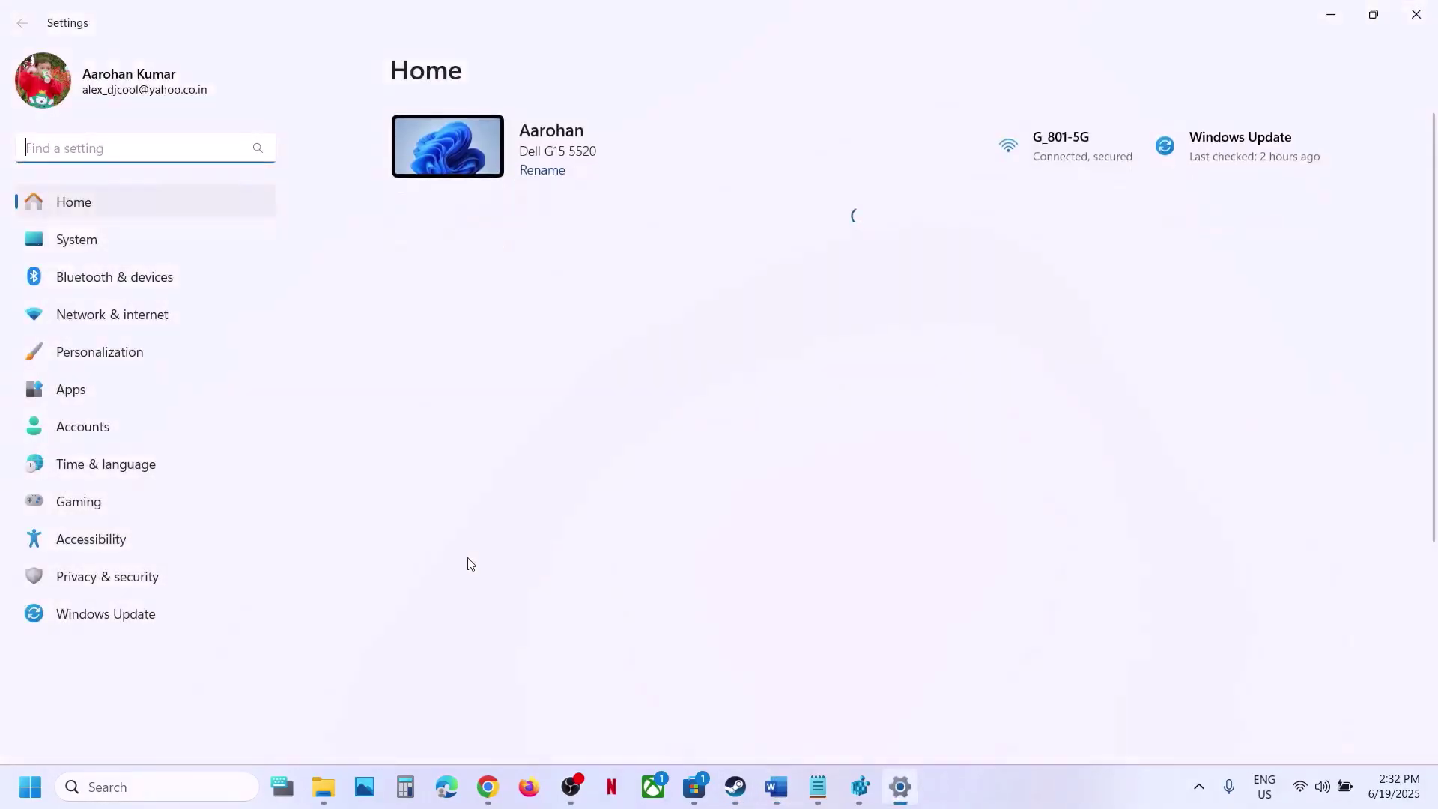
{"action": "left_click", "coordinate": [154, 608]}
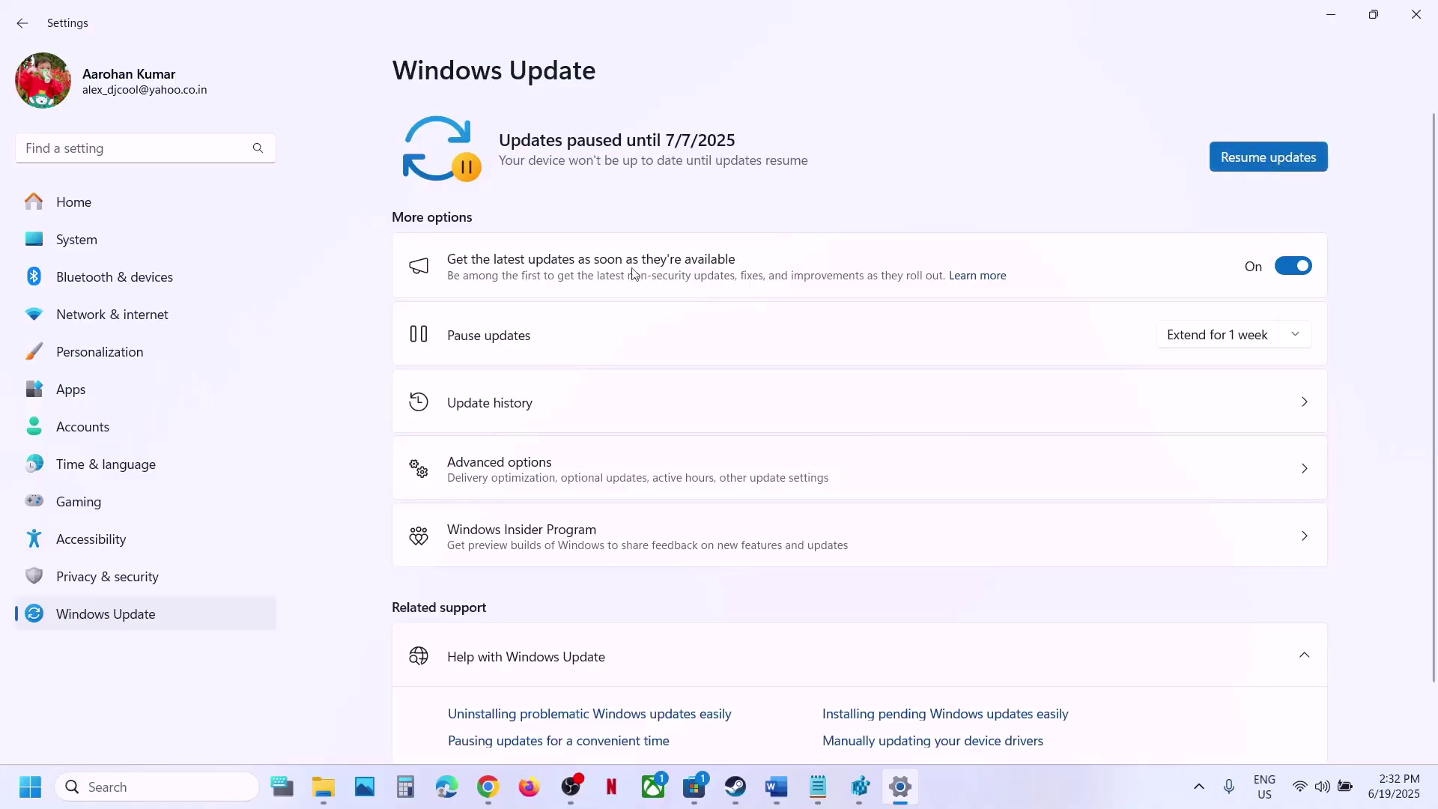
View the Restart option among the computer's power choices and return to Steam.
{"action": "left_click", "coordinate": [30, 786]}
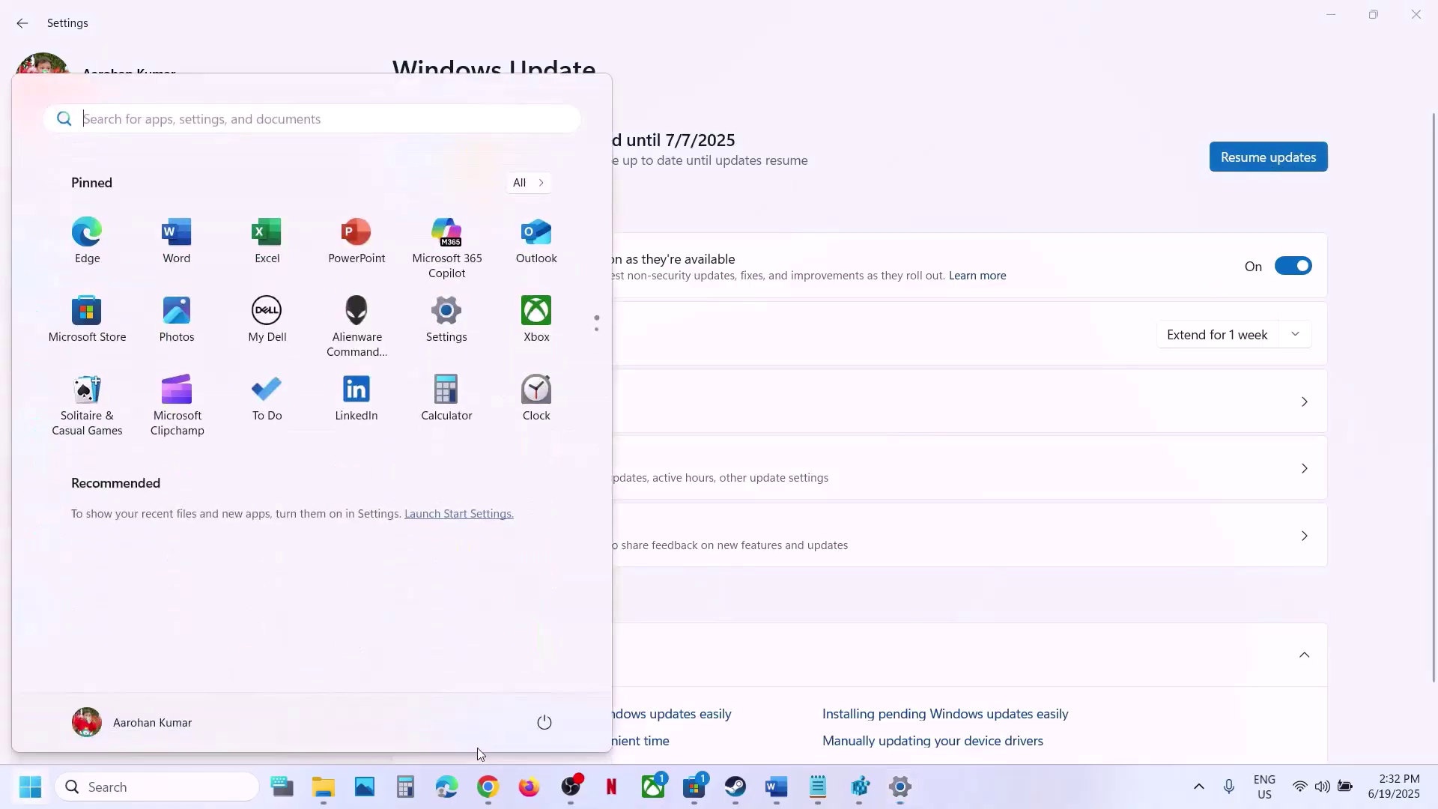
{"action": "left_click", "coordinate": [544, 727]}
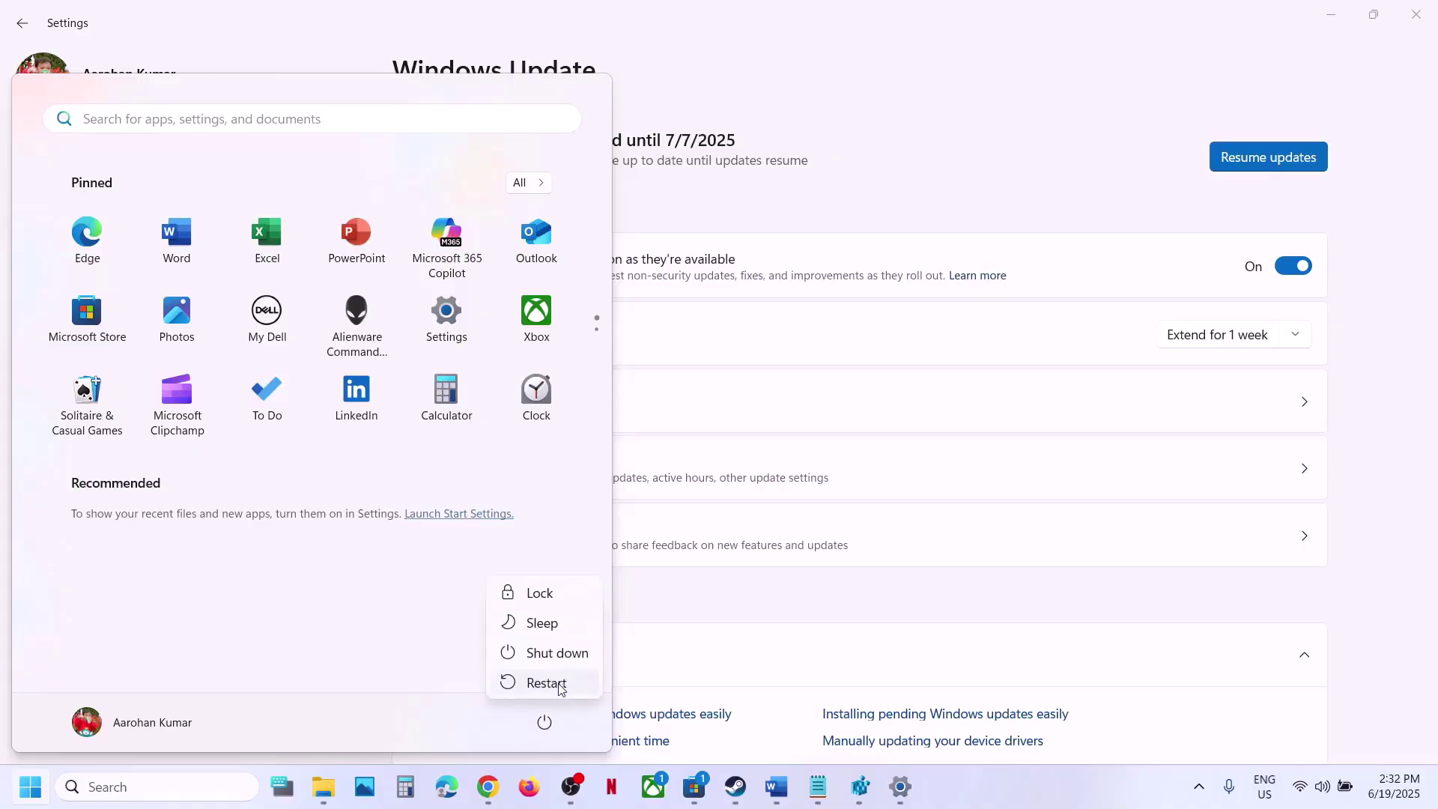
{"action": "left_click", "coordinate": [738, 790]}
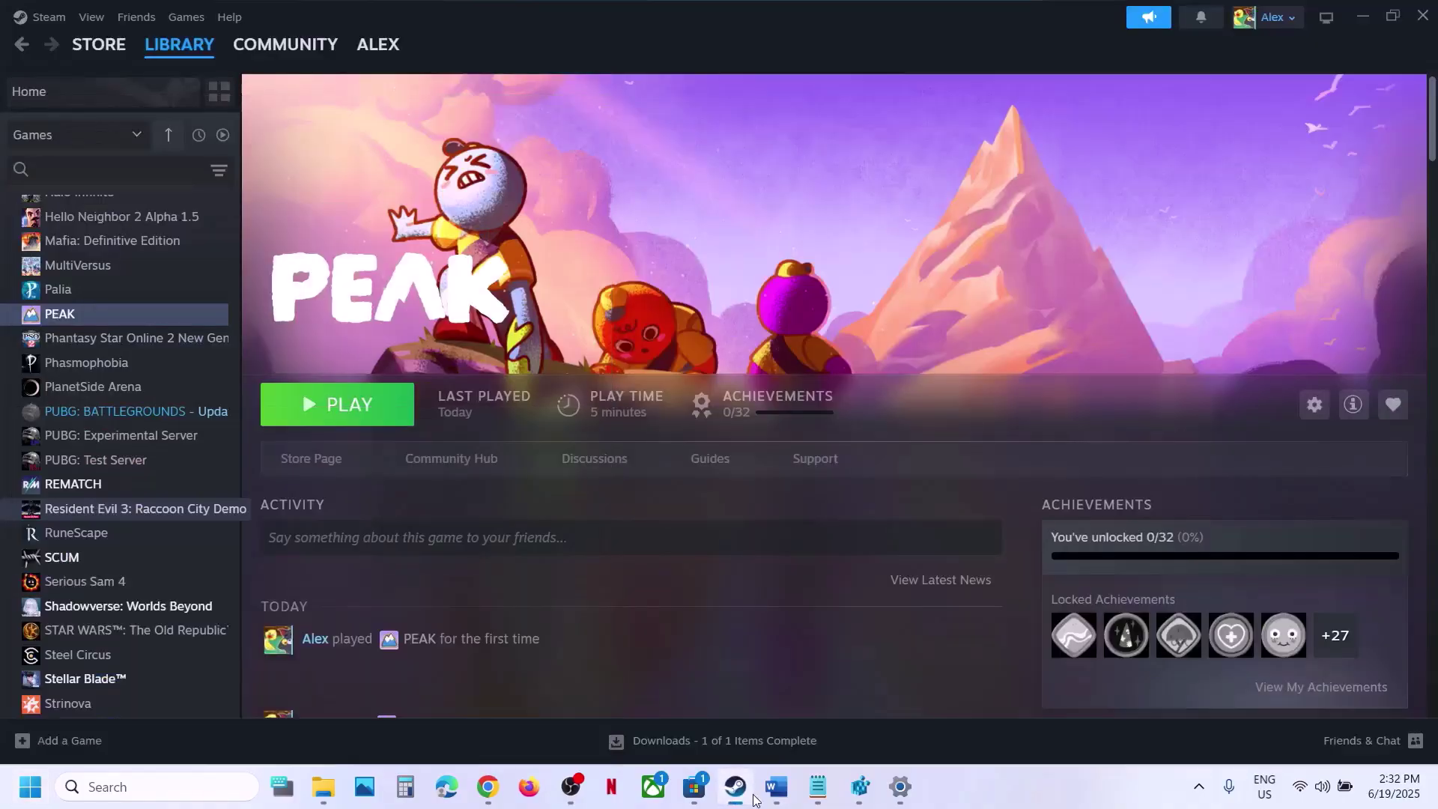
Go to Step 13 about increasing the virtual memory in the Word notes.
{"action": "left_click", "coordinate": [777, 787]}
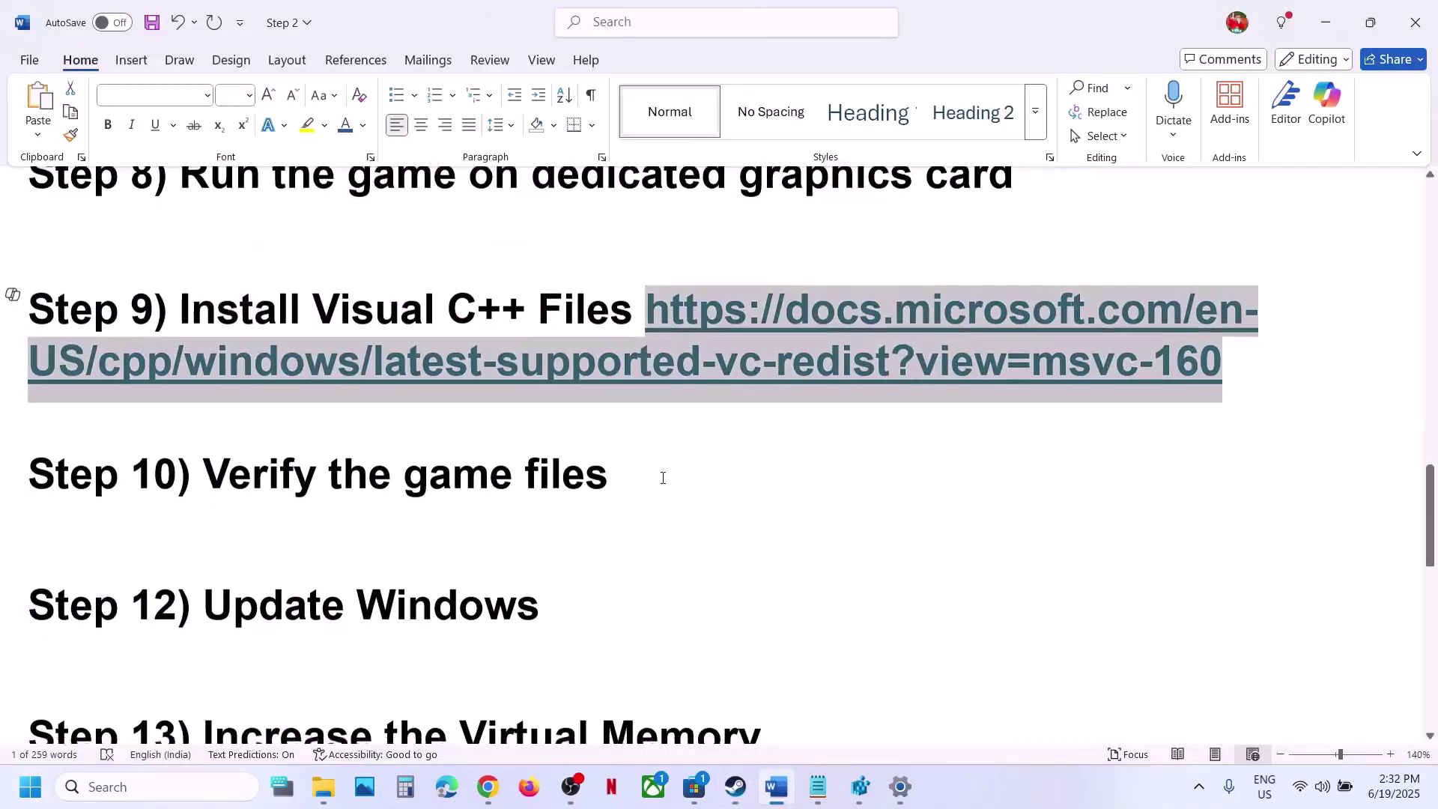
{"action": "scroll", "coordinate": [663, 478], "scroll_direction": "down", "scroll_amount": 2}
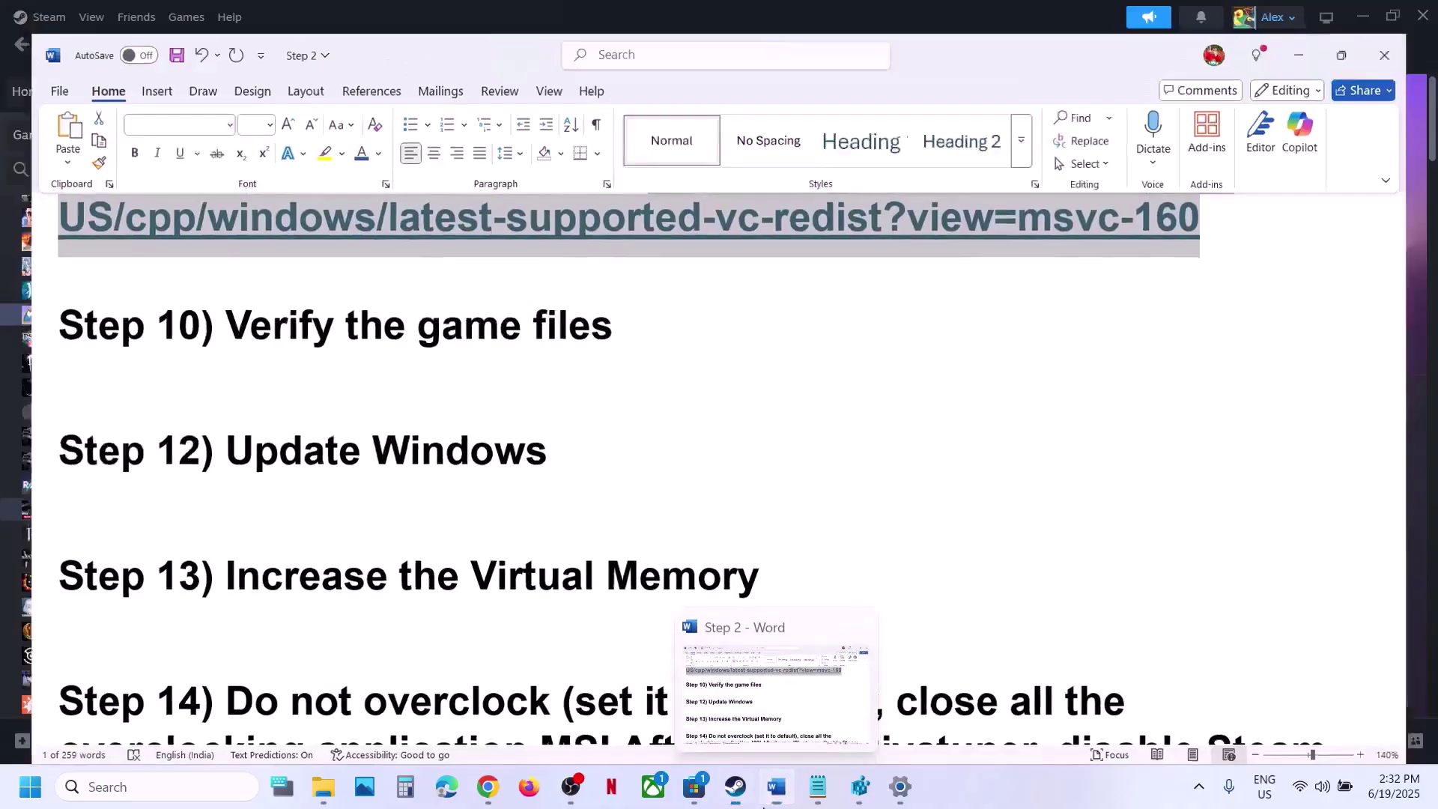
{"action": "left_click", "coordinate": [772, 795]}
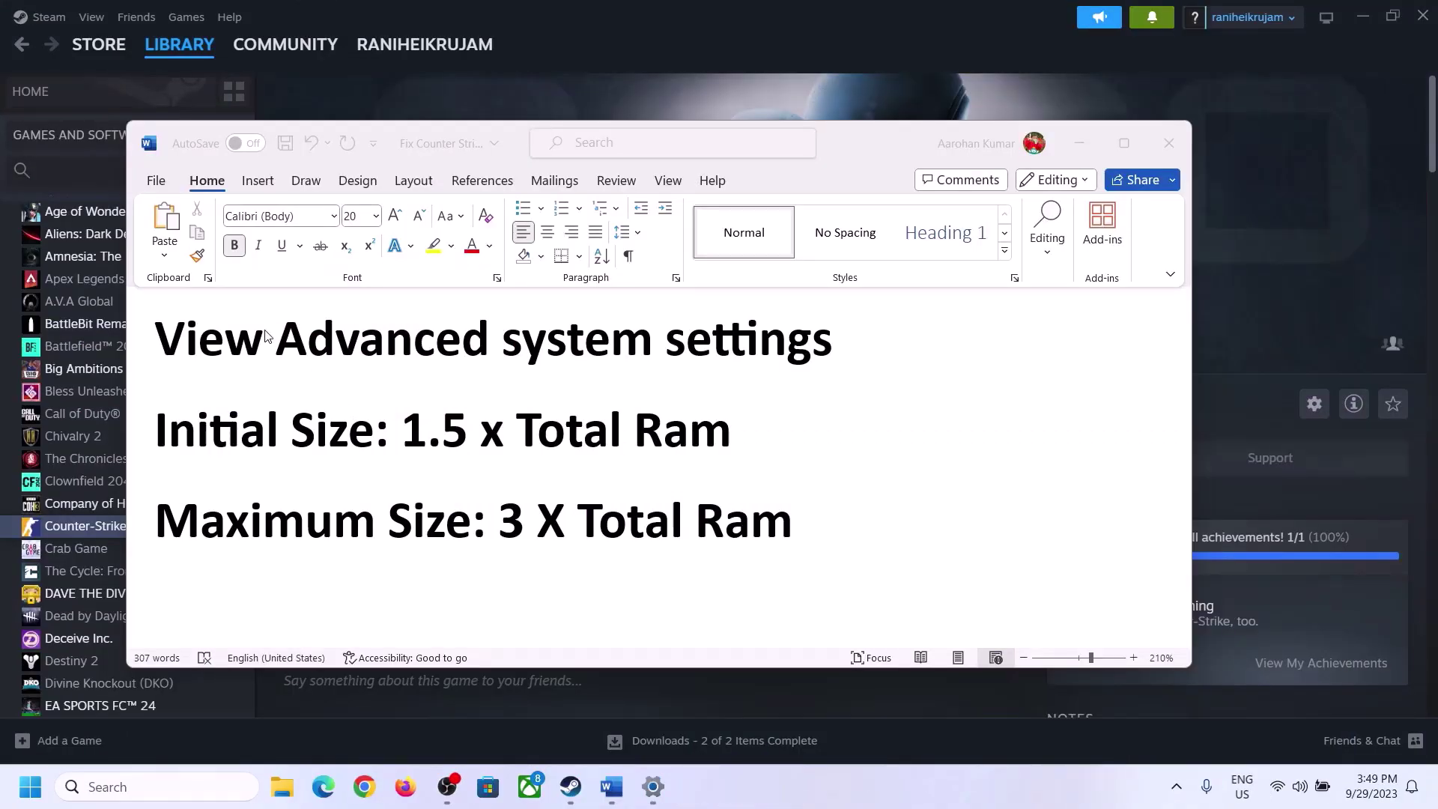
Search Windows for the "View Advanced system settings" entry named in the notes and open System Properties over the document.
{"action": "left_click", "coordinate": [248, 349]}
{"action": "left_click_drag", "start_coordinate": [173, 346], "coordinate": [784, 365]}
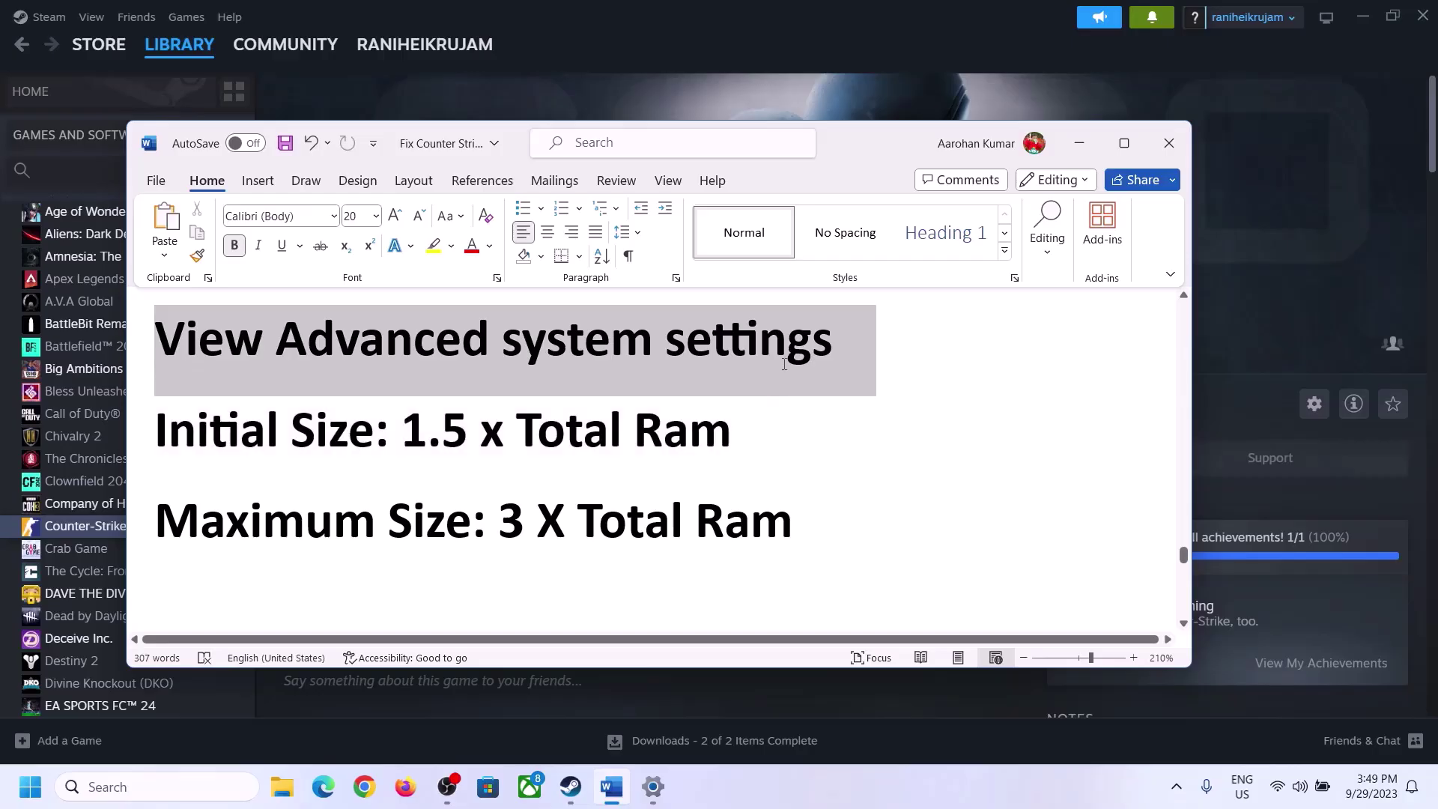
{"action": "left_click", "coordinate": [171, 786]}
{"action": "type", "text": "Advanced system settings"}
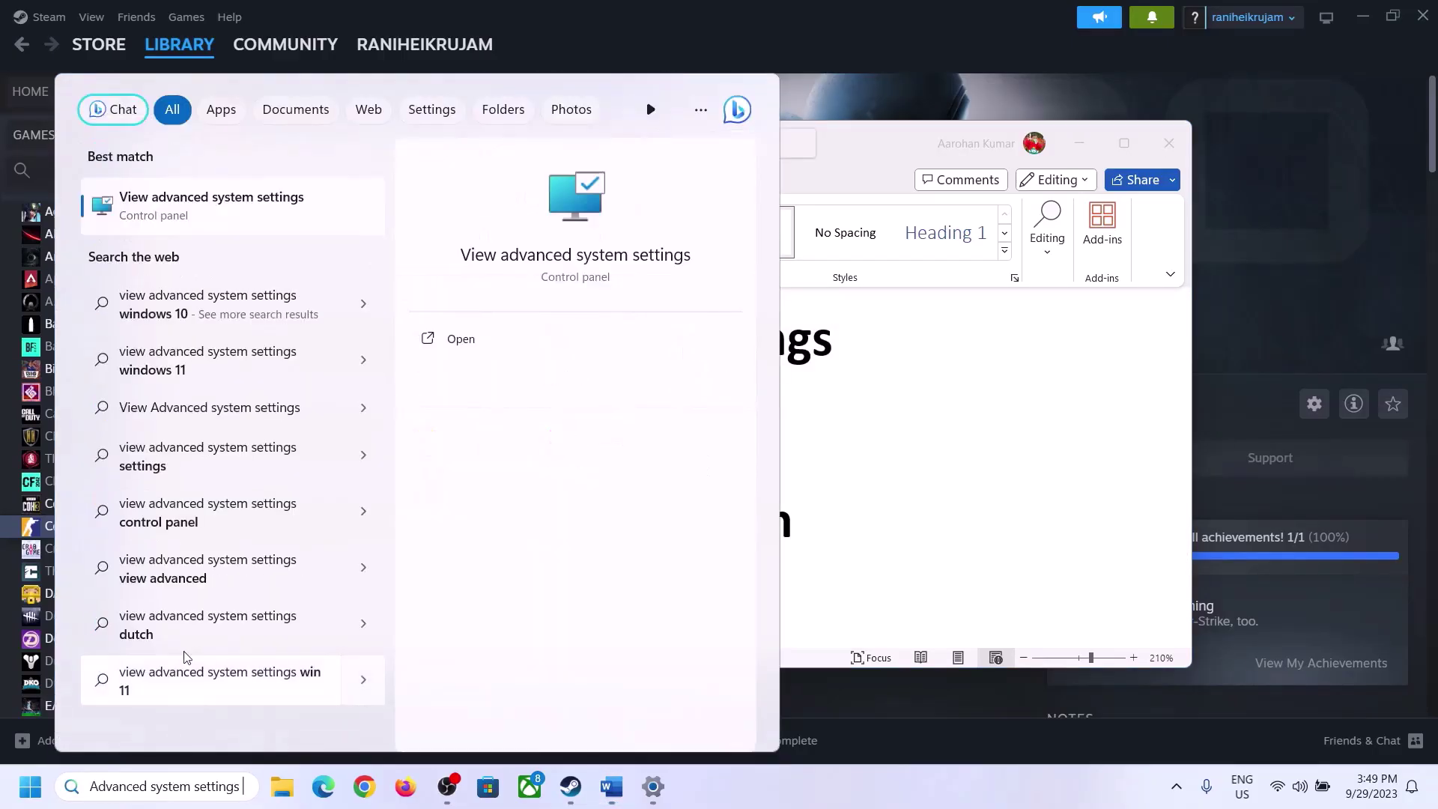
{"action": "left_click", "coordinate": [202, 219]}
{"action": "left_click_drag", "start_coordinate": [289, 145], "coordinate": [644, 260]}
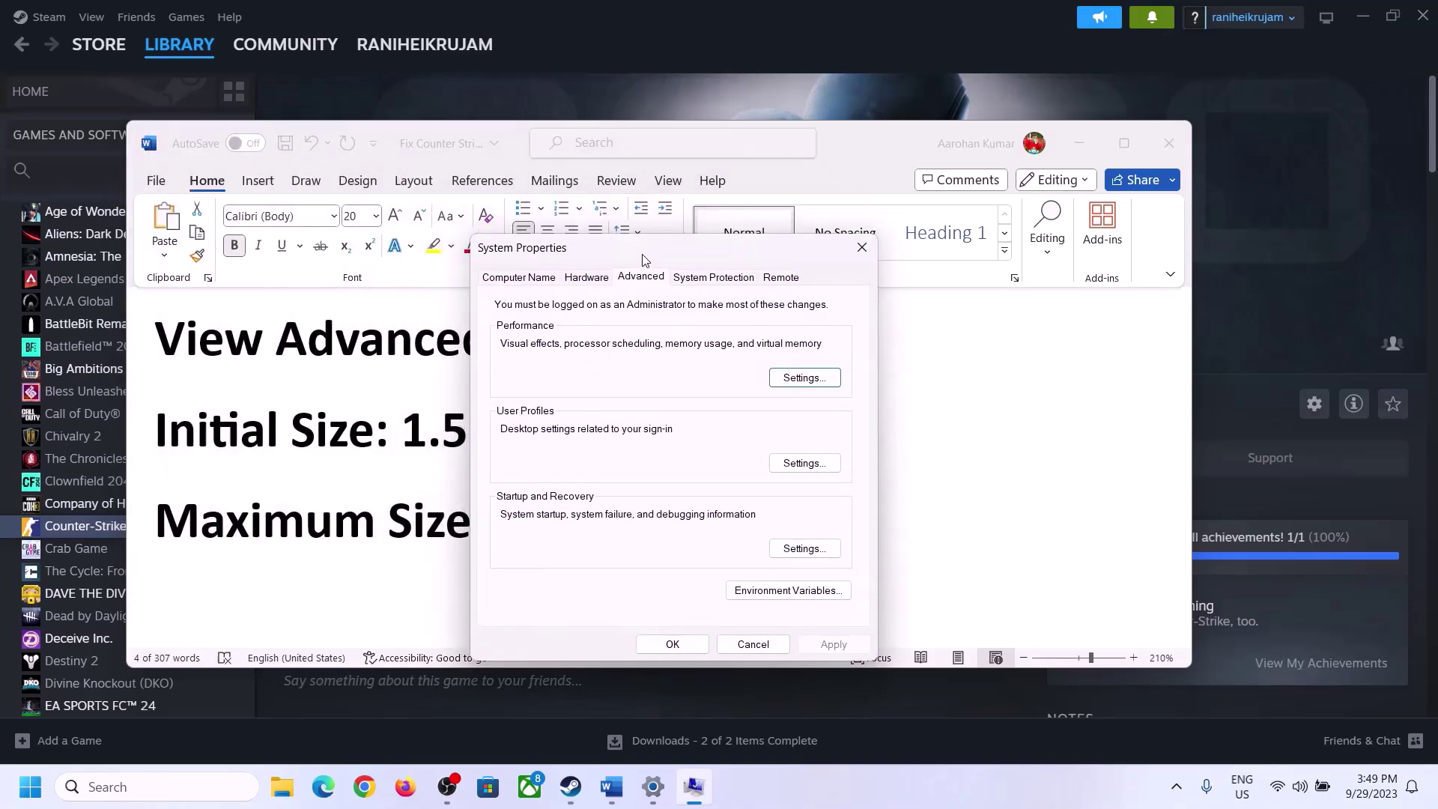
Open the Virtual Memory settings from the Performance options, turn off automatic paging file management and choose a custom size for drive C:.
{"action": "left_click", "coordinate": [805, 379]}
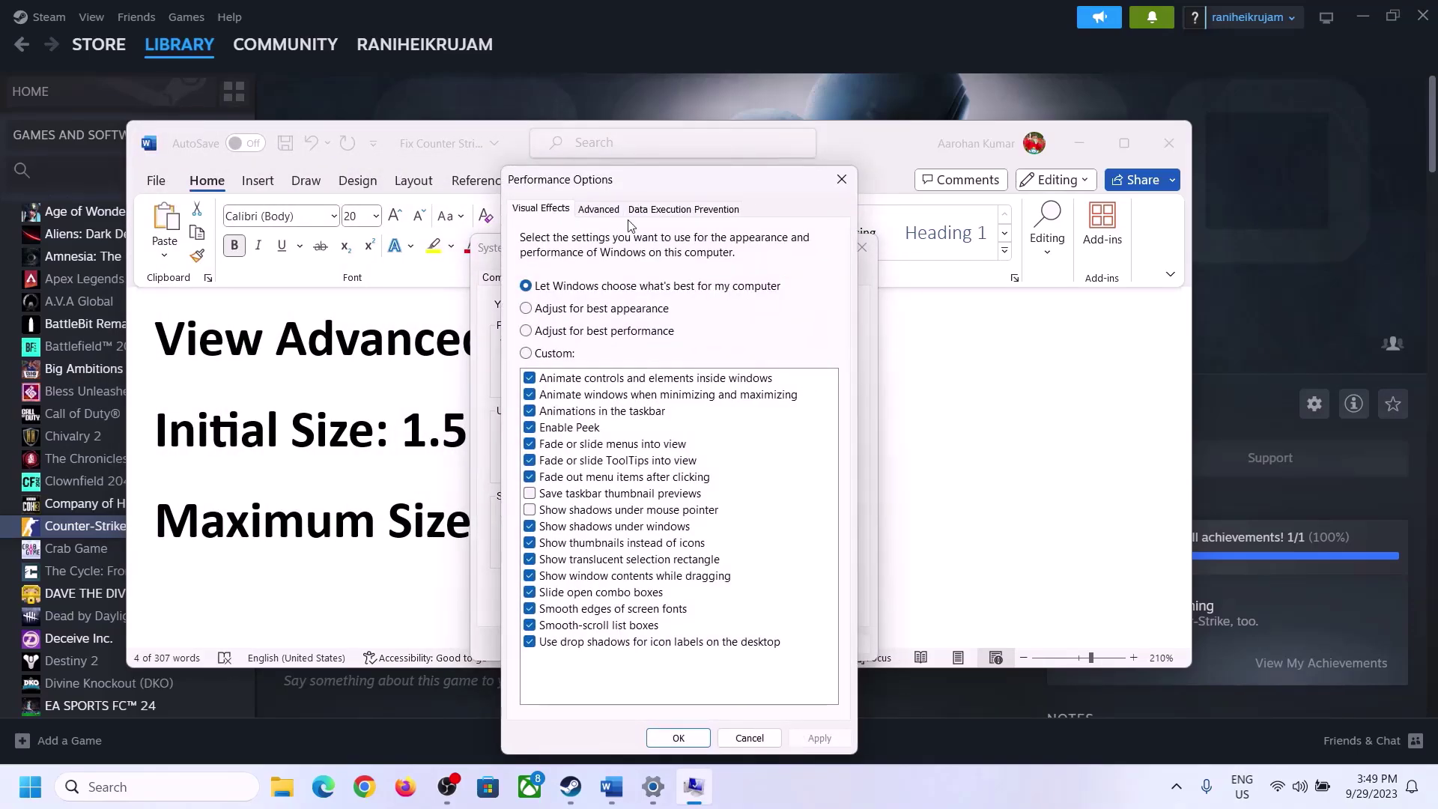
{"action": "left_click", "coordinate": [599, 210]}
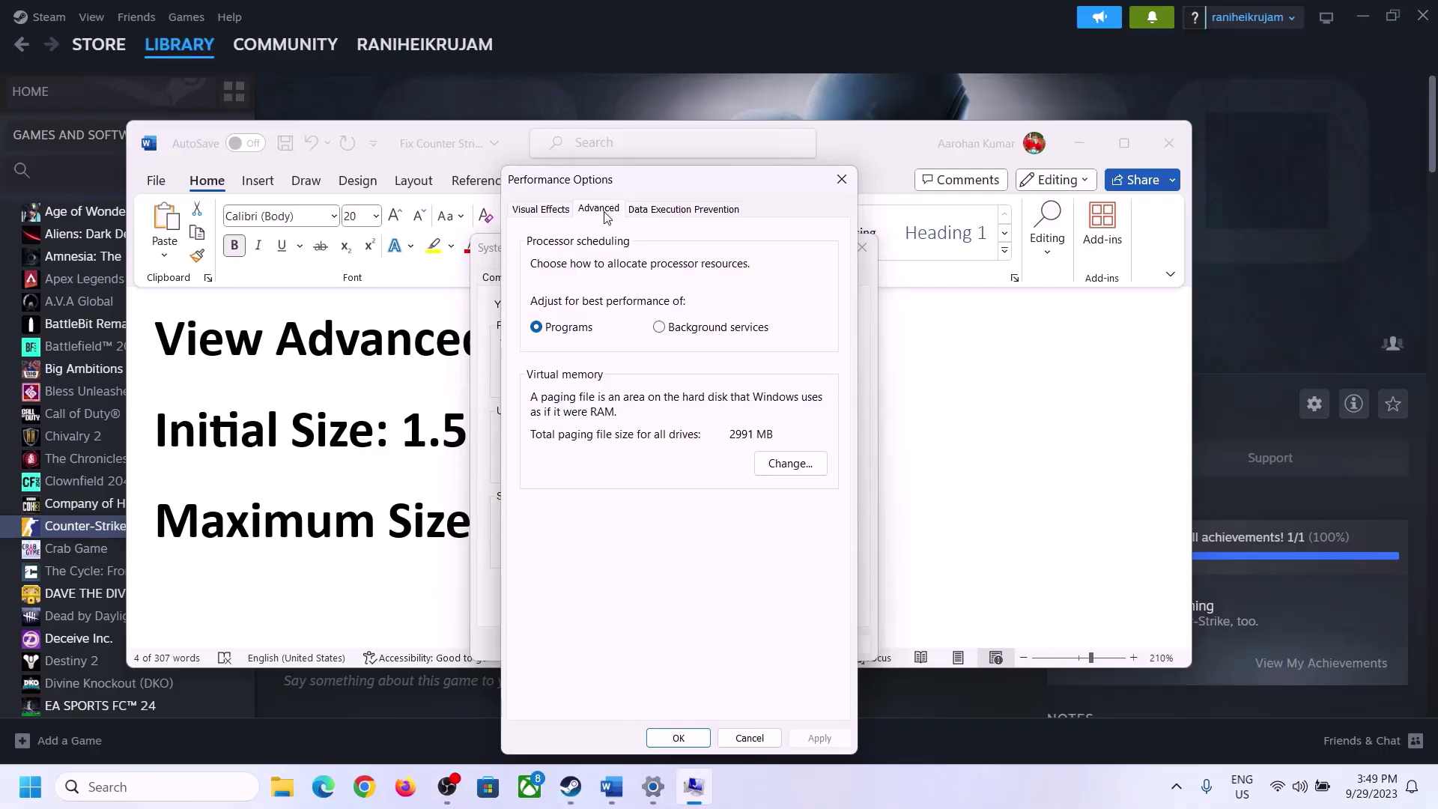
{"action": "left_click", "coordinate": [792, 464]}
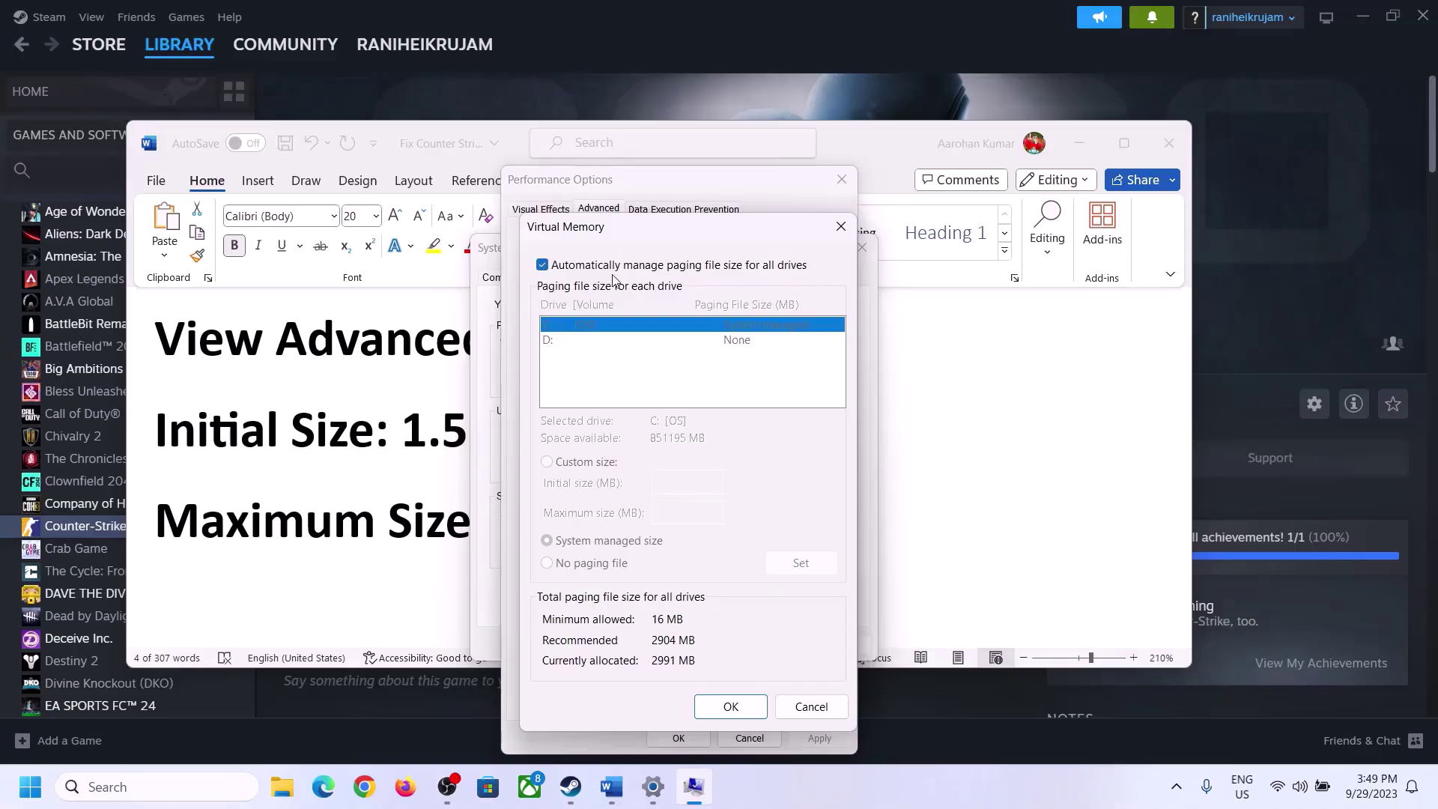
{"action": "left_click", "coordinate": [542, 265]}
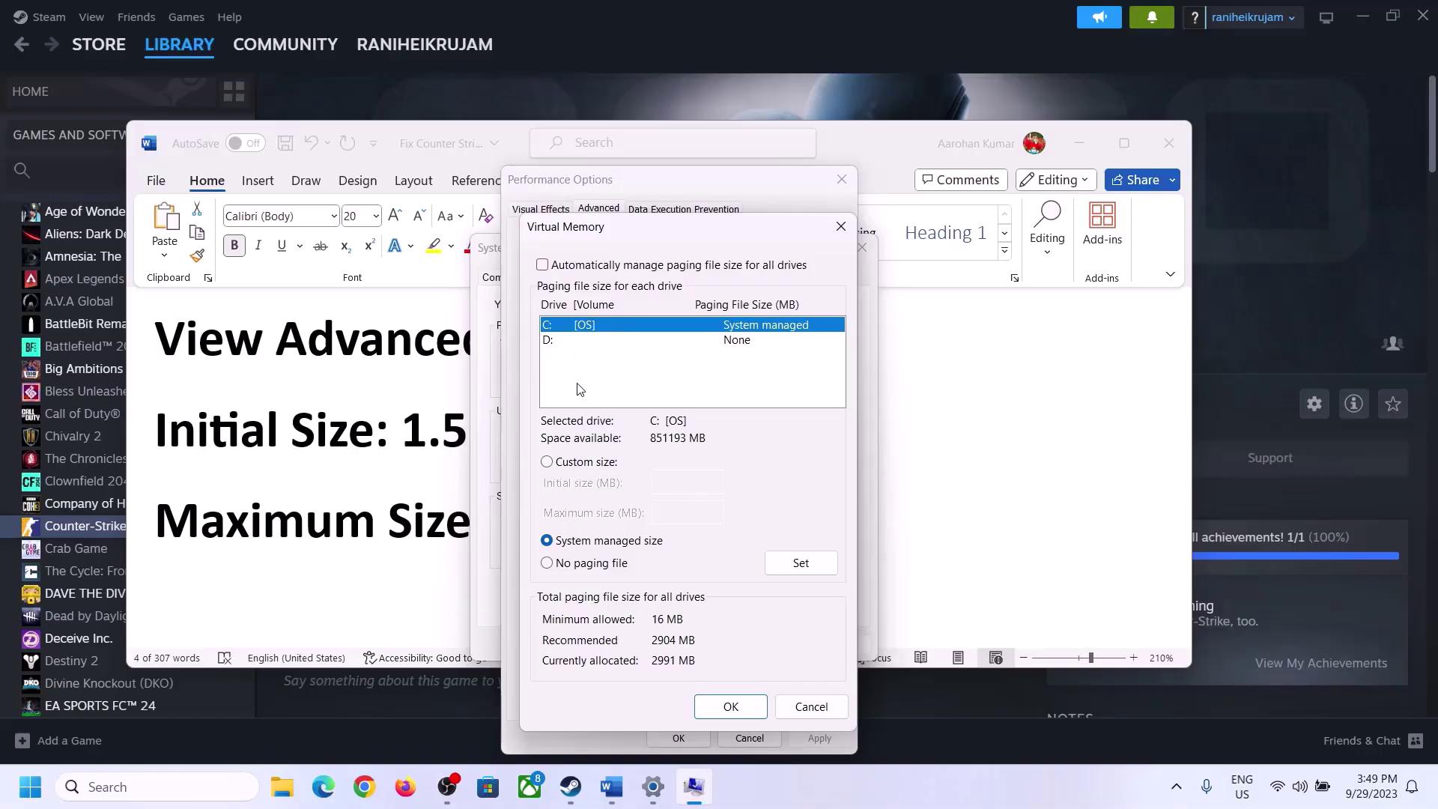
{"action": "left_click", "coordinate": [548, 463]}
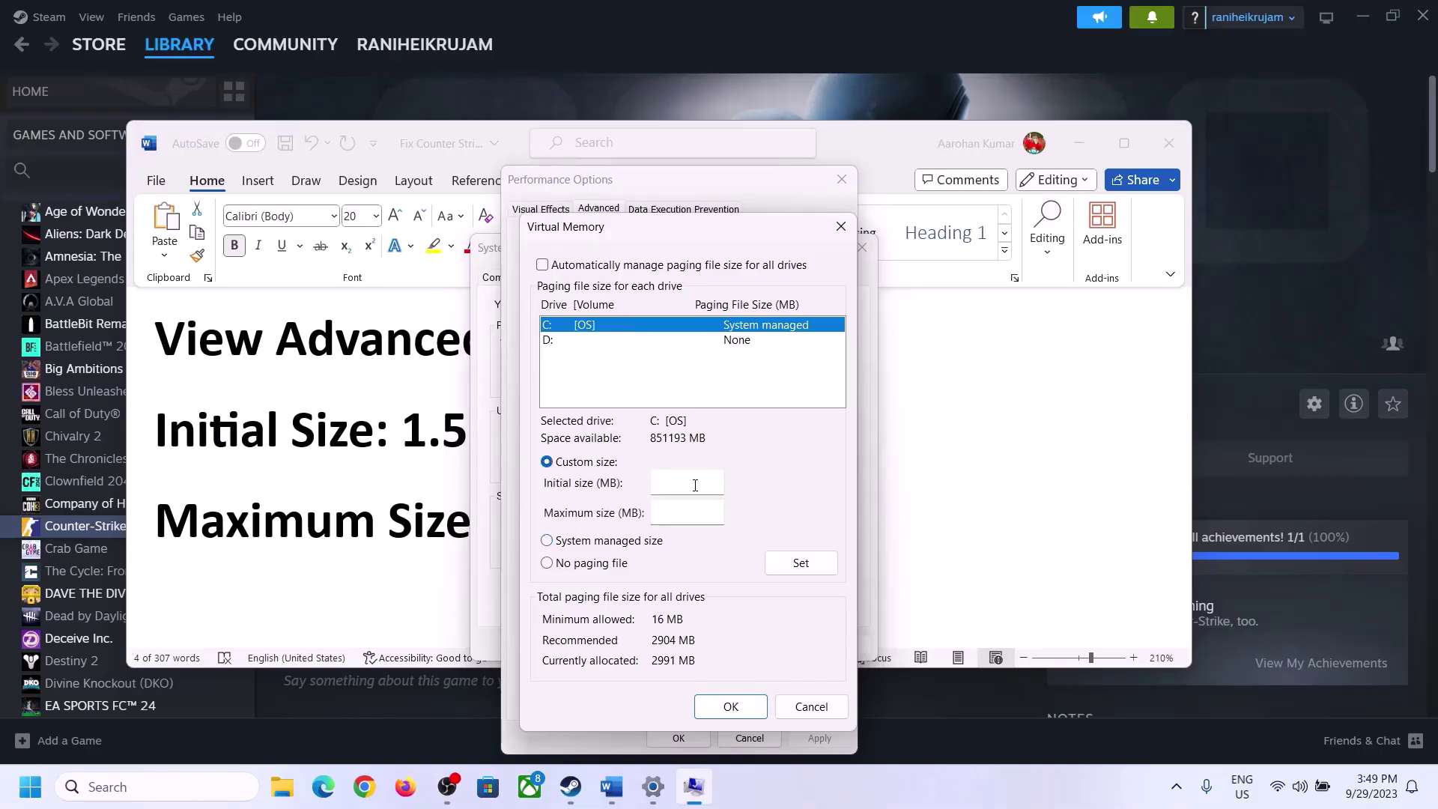
Read the Initial Size formula in the Word notes and look up the installed RAM on the System About page in Windows Settings.
{"action": "left_click", "coordinate": [398, 450]}
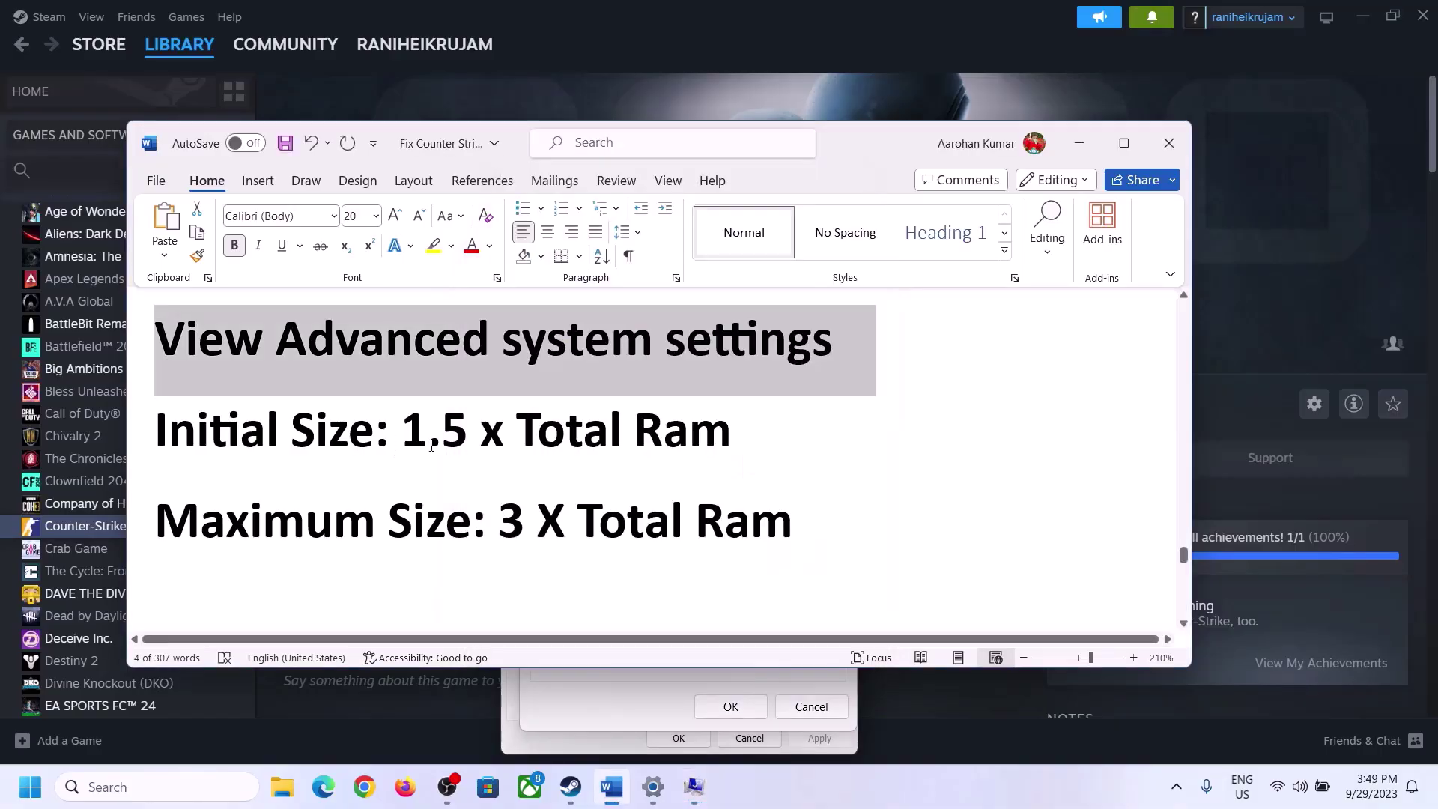
{"action": "left_click_drag", "start_coordinate": [431, 431], "coordinate": [667, 447]}
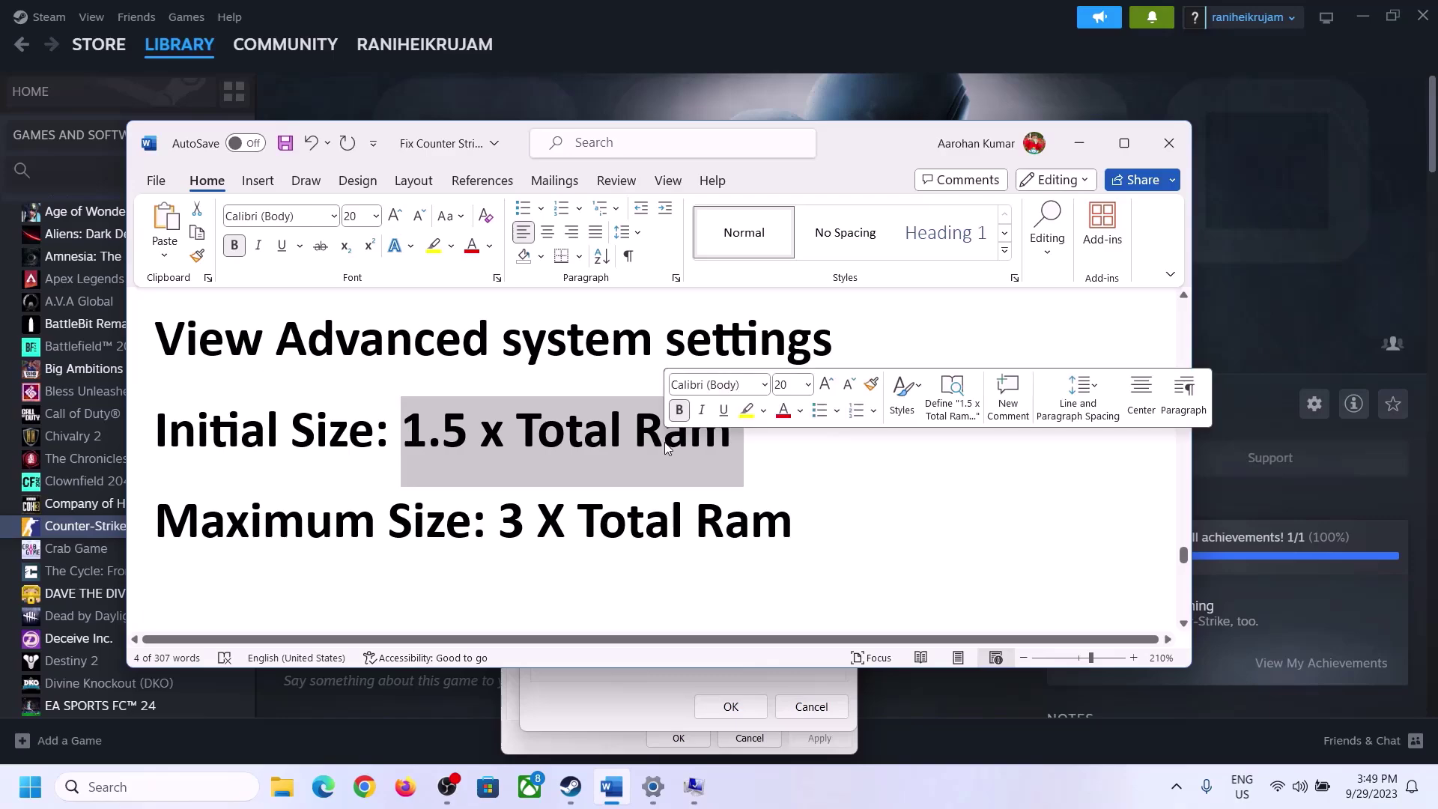
{"action": "left_click", "coordinate": [654, 787]}
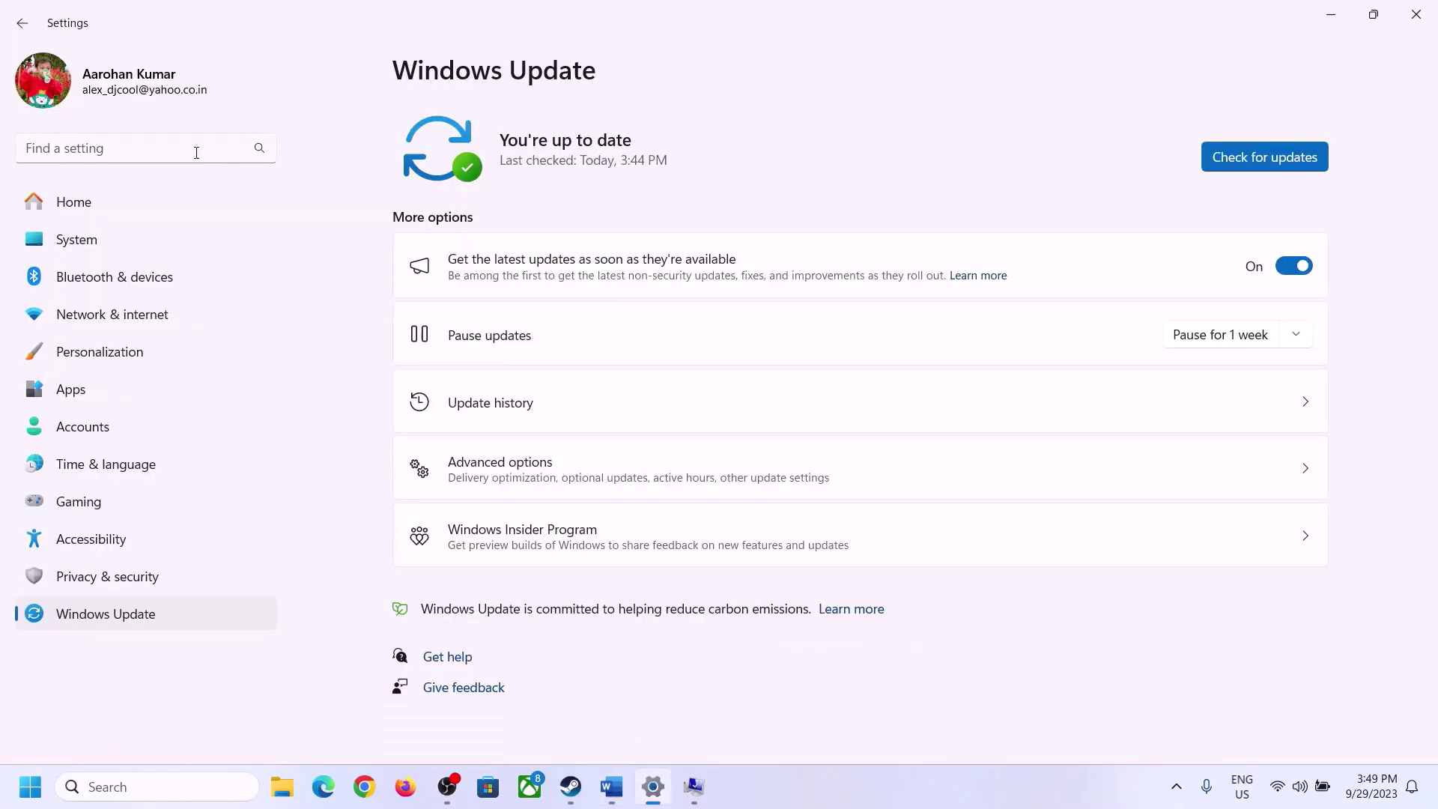
{"action": "left_click", "coordinate": [65, 245]}
{"action": "scroll", "coordinate": [519, 613], "scroll_direction": "down", "scroll_amount": 6}
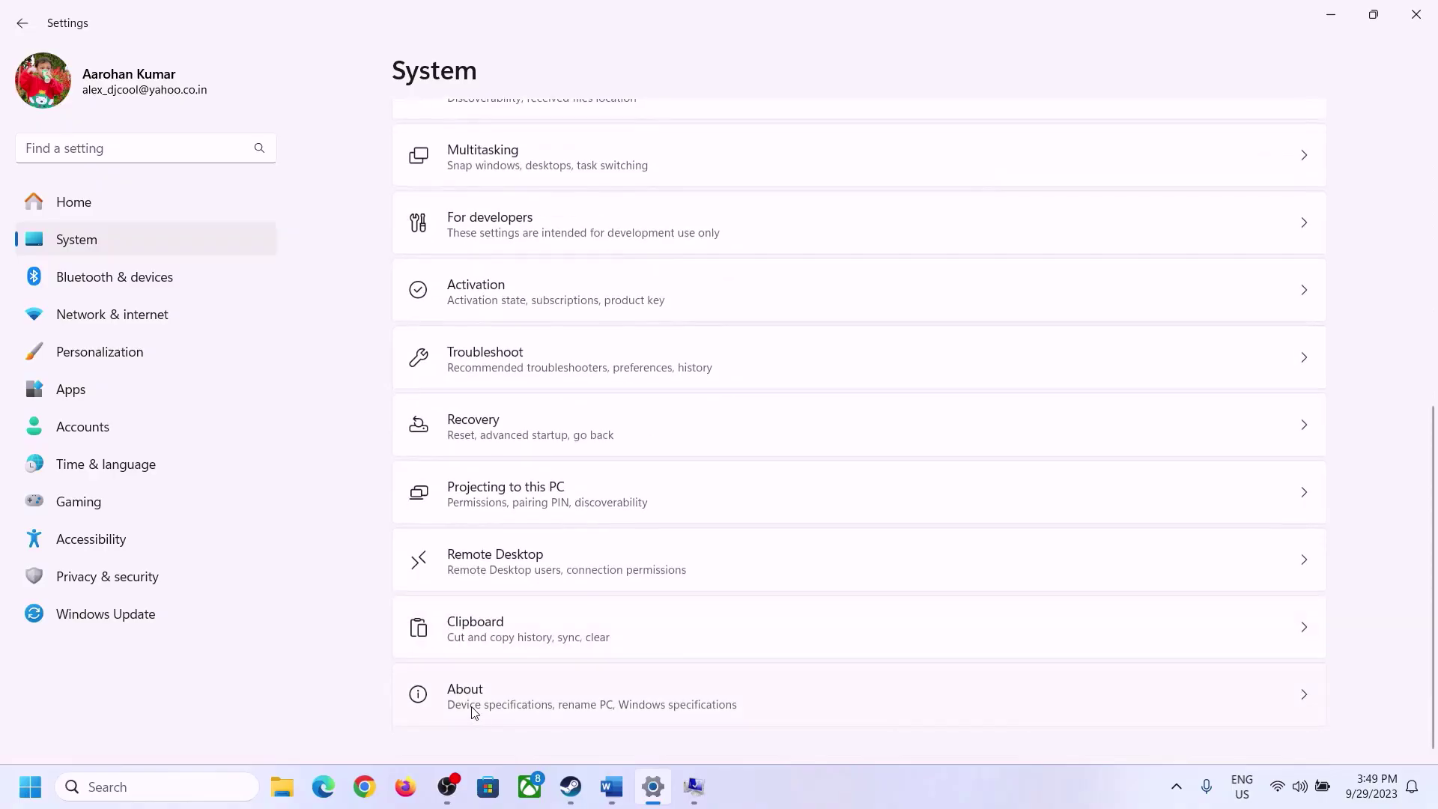
{"action": "left_click", "coordinate": [473, 707]}
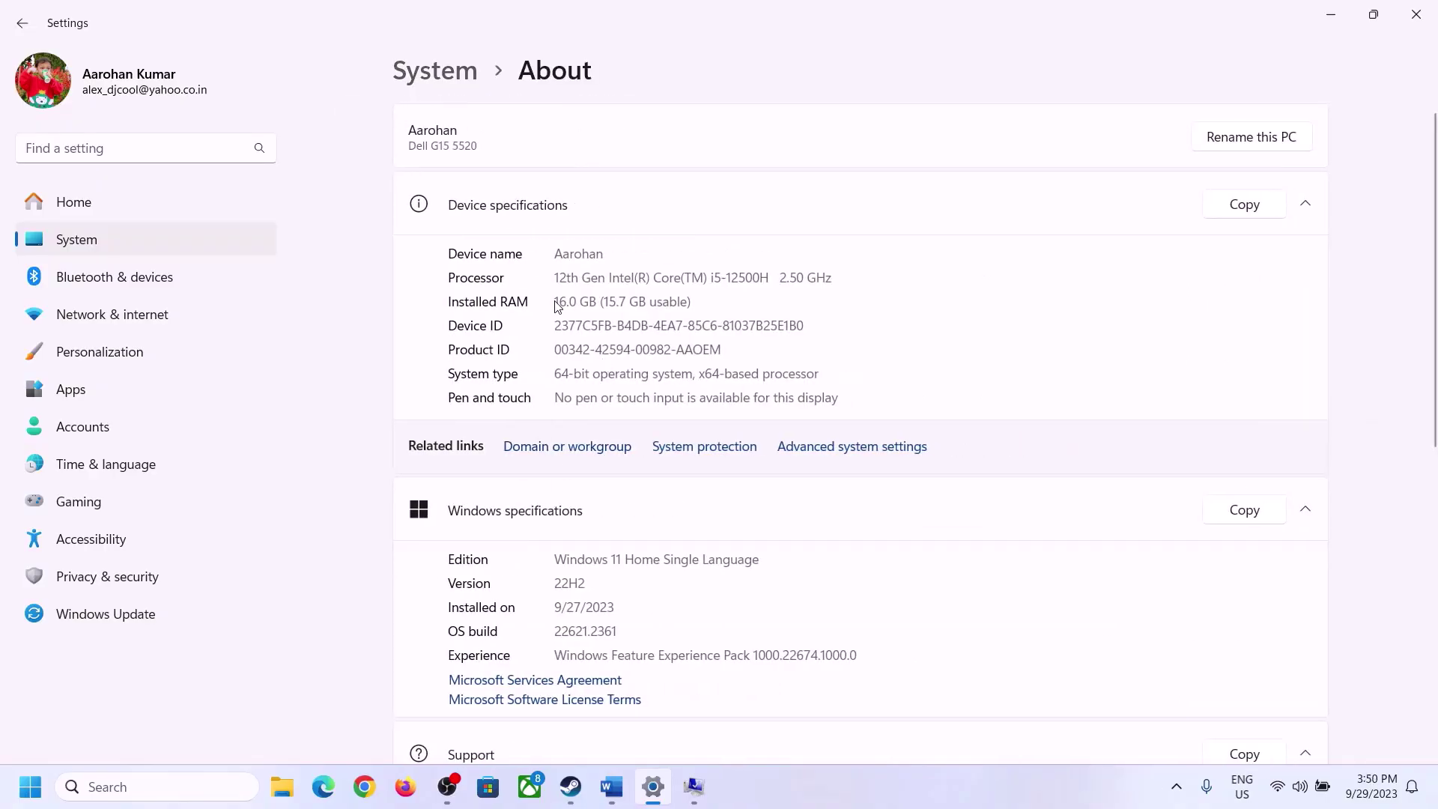
{"action": "left_click_drag", "start_coordinate": [565, 300], "coordinate": [547, 305]}
{"action": "left_click", "coordinate": [578, 303]}
{"action": "left_click_drag", "start_coordinate": [570, 296], "coordinate": [547, 294]}
{"action": "left_click", "coordinate": [693, 787]}
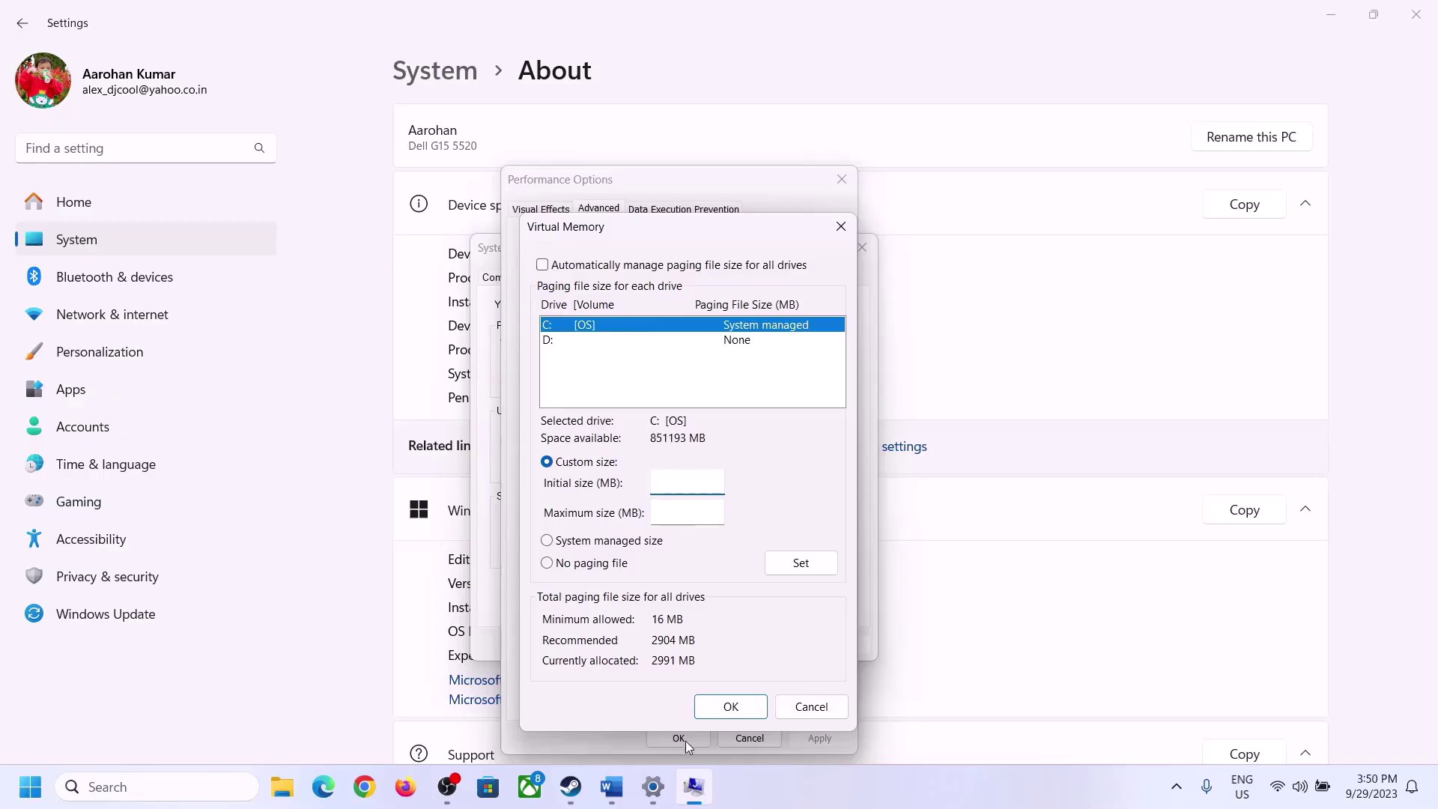
{"action": "left_click", "coordinate": [645, 793]}
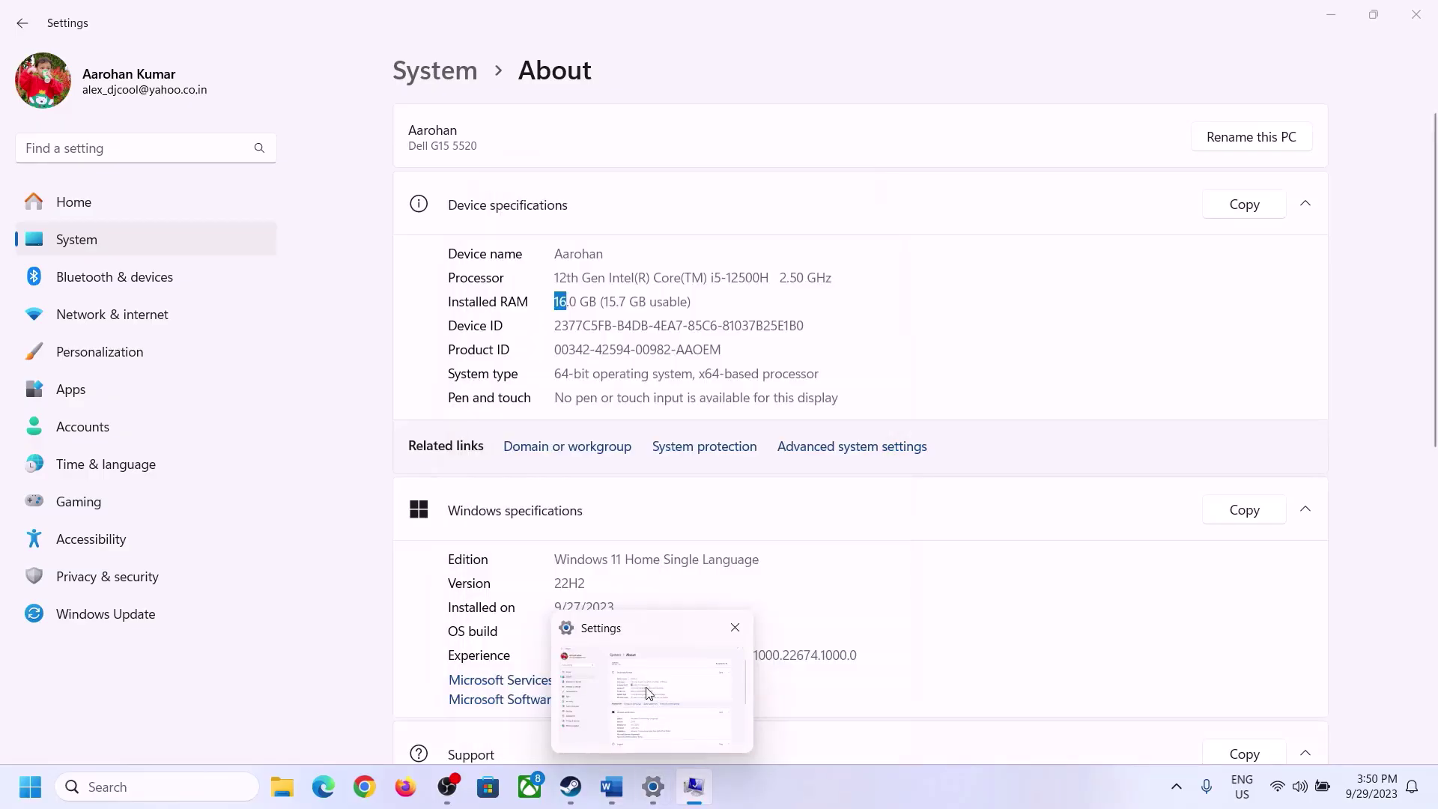
Run calc to open Calculator, place it beside the Virtual Memory dialog and show it over the Word notes.
{"action": "key", "text": "super+r"}
{"action": "type", "text": "calc"}
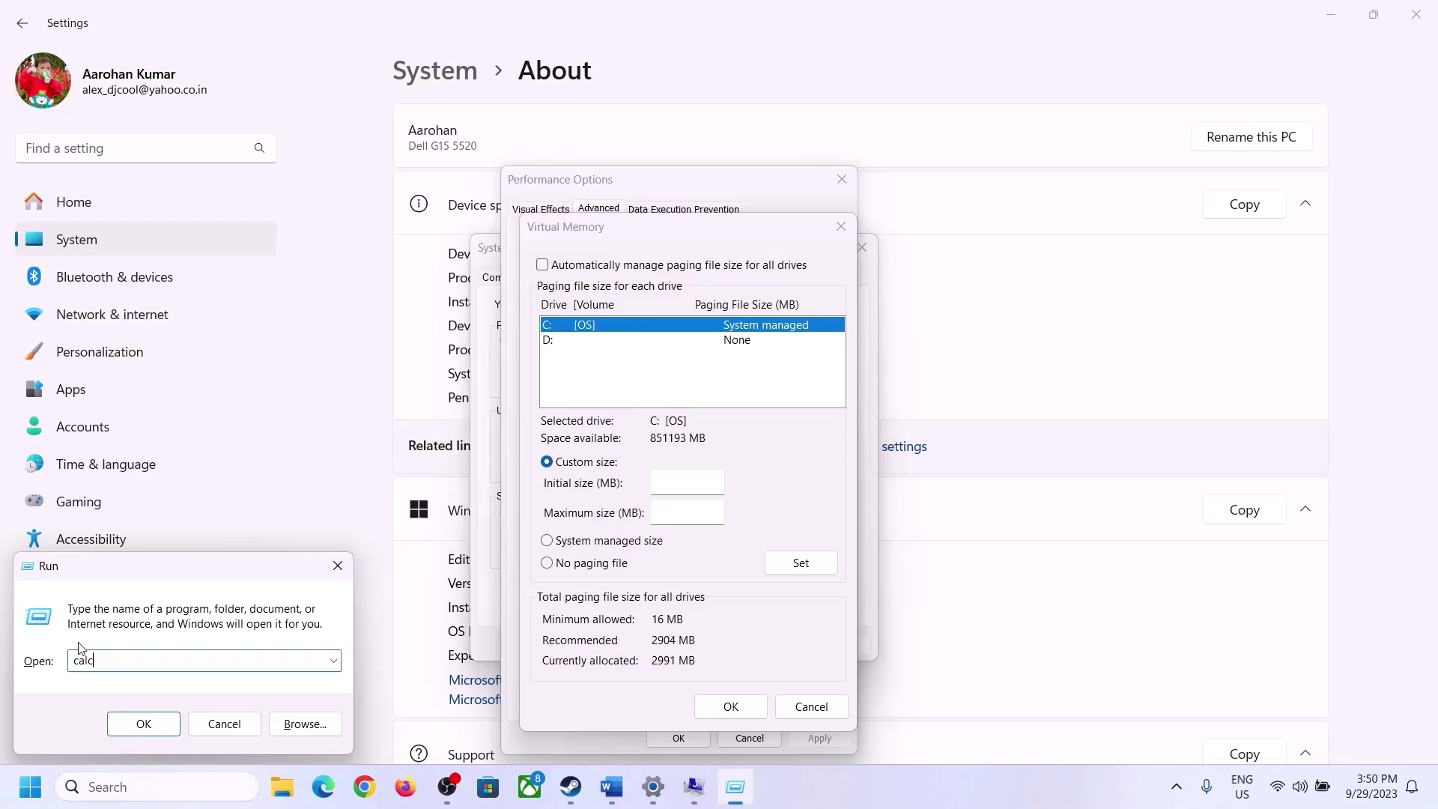
{"action": "left_click", "coordinate": [144, 723]}
{"action": "left_click_drag", "start_coordinate": [191, 36], "coordinate": [1060, 254]}
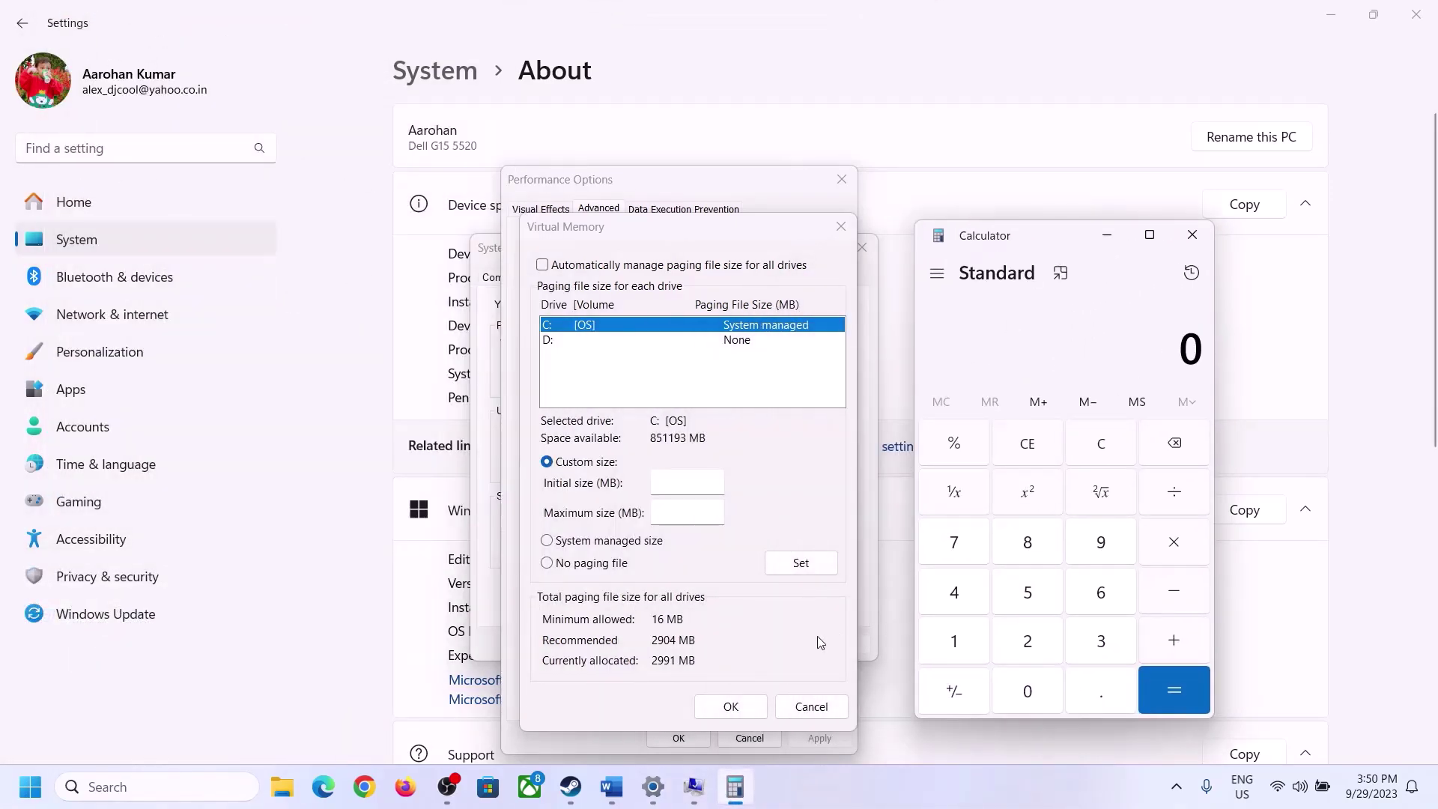
{"action": "left_click", "coordinate": [610, 797]}
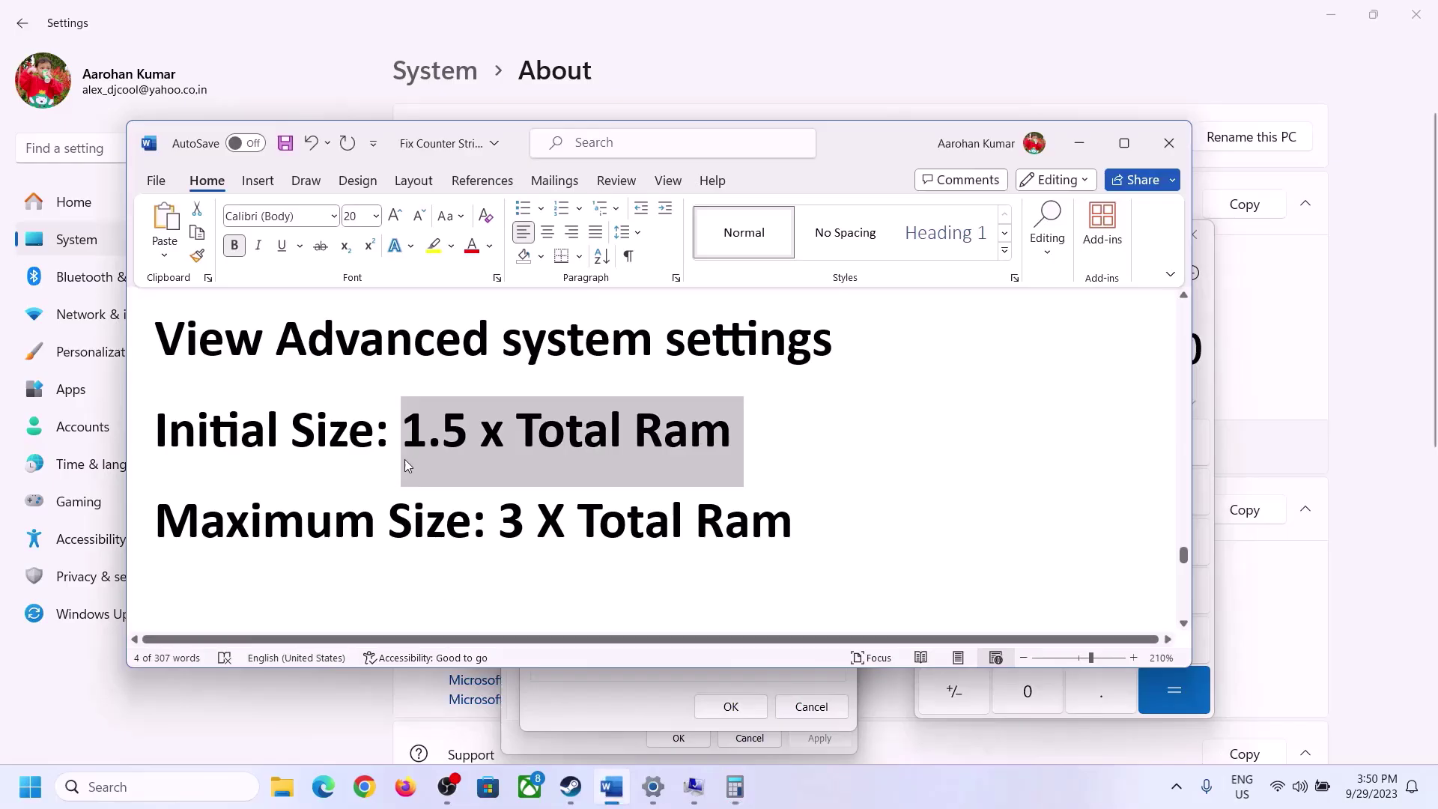
{"action": "left_click", "coordinate": [751, 787]}
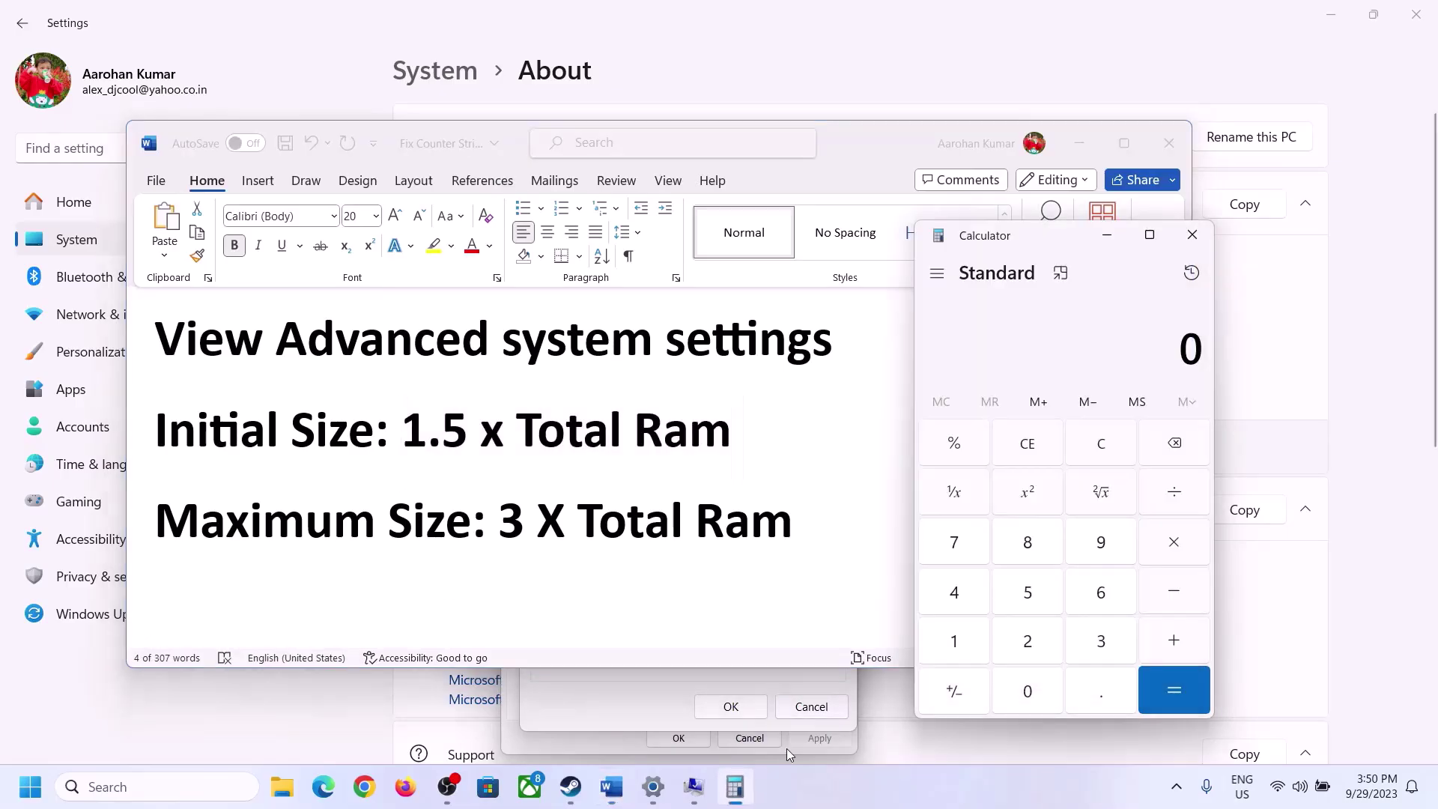
{"action": "left_click", "coordinate": [956, 646]}
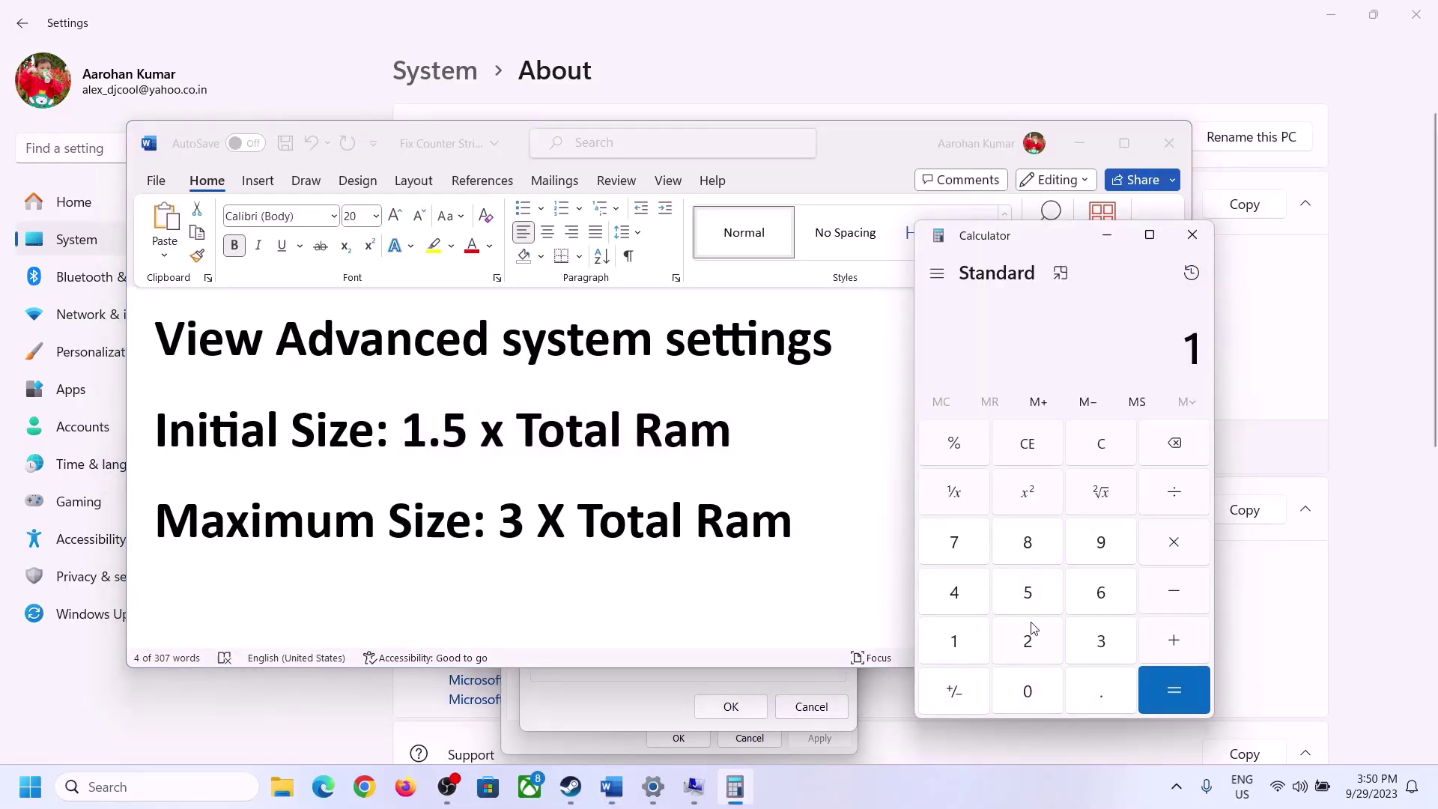
{"action": "left_click", "coordinate": [1095, 601]}
{"action": "left_click", "coordinate": [1106, 457]}
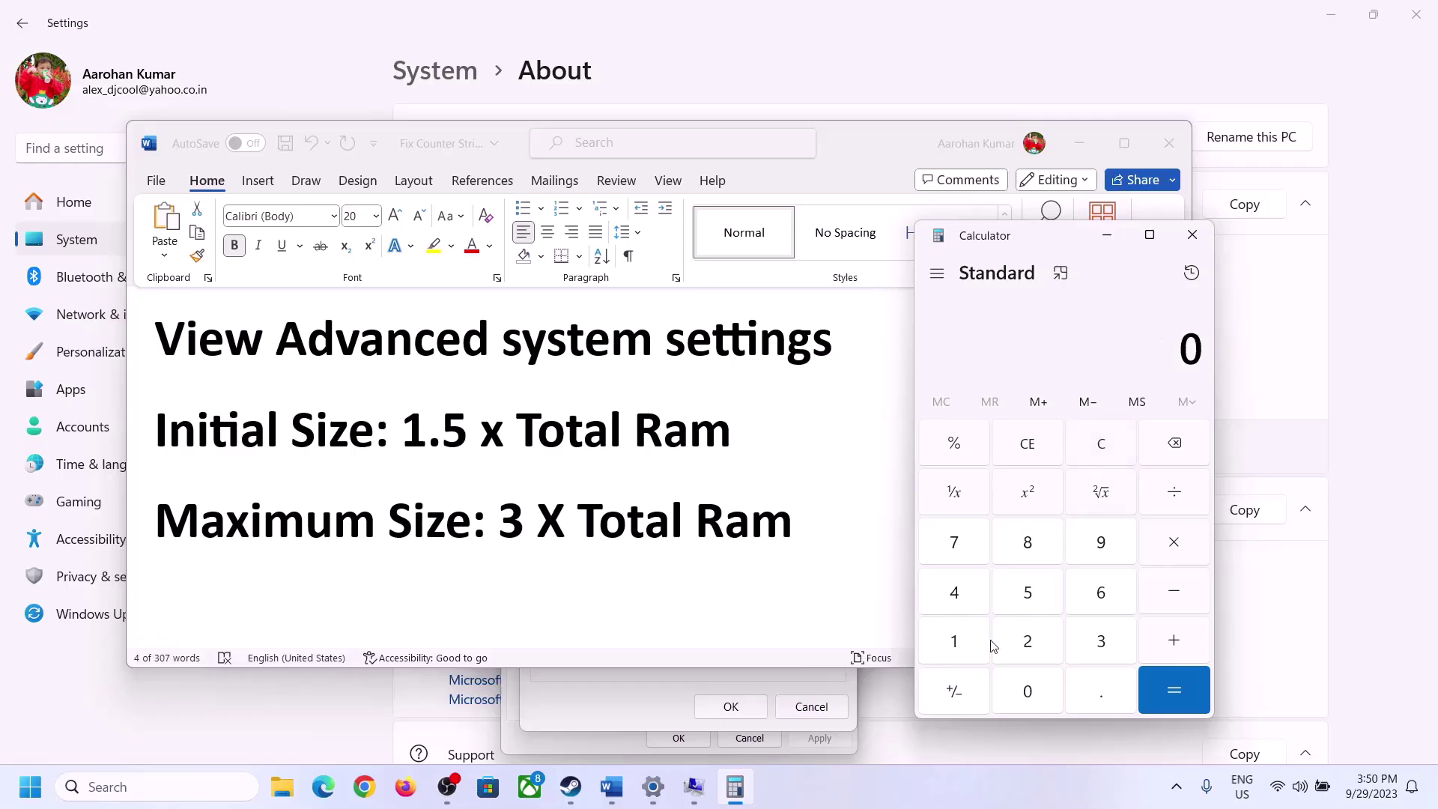
Convert the installed RAM to megabytes by calculating 16 × 1024 in Calculator.
{"action": "left_click", "coordinate": [966, 643]}
{"action": "left_click", "coordinate": [1082, 601]}
{"action": "left_click", "coordinate": [1174, 553]}
{"action": "left_click", "coordinate": [954, 650]}
{"action": "left_click", "coordinate": [1029, 698]}
{"action": "left_click", "coordinate": [1028, 643]}
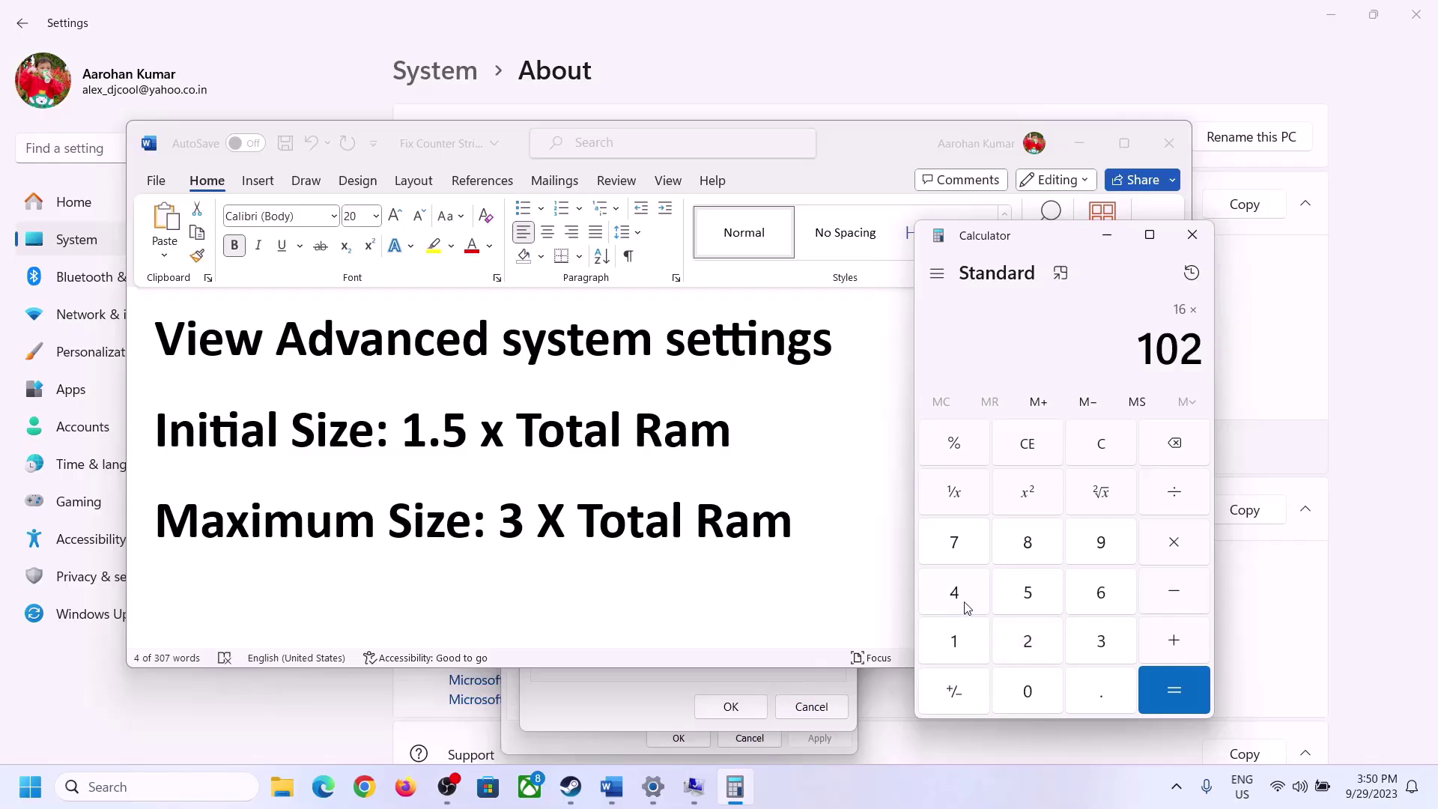
{"action": "left_click", "coordinate": [965, 603]}
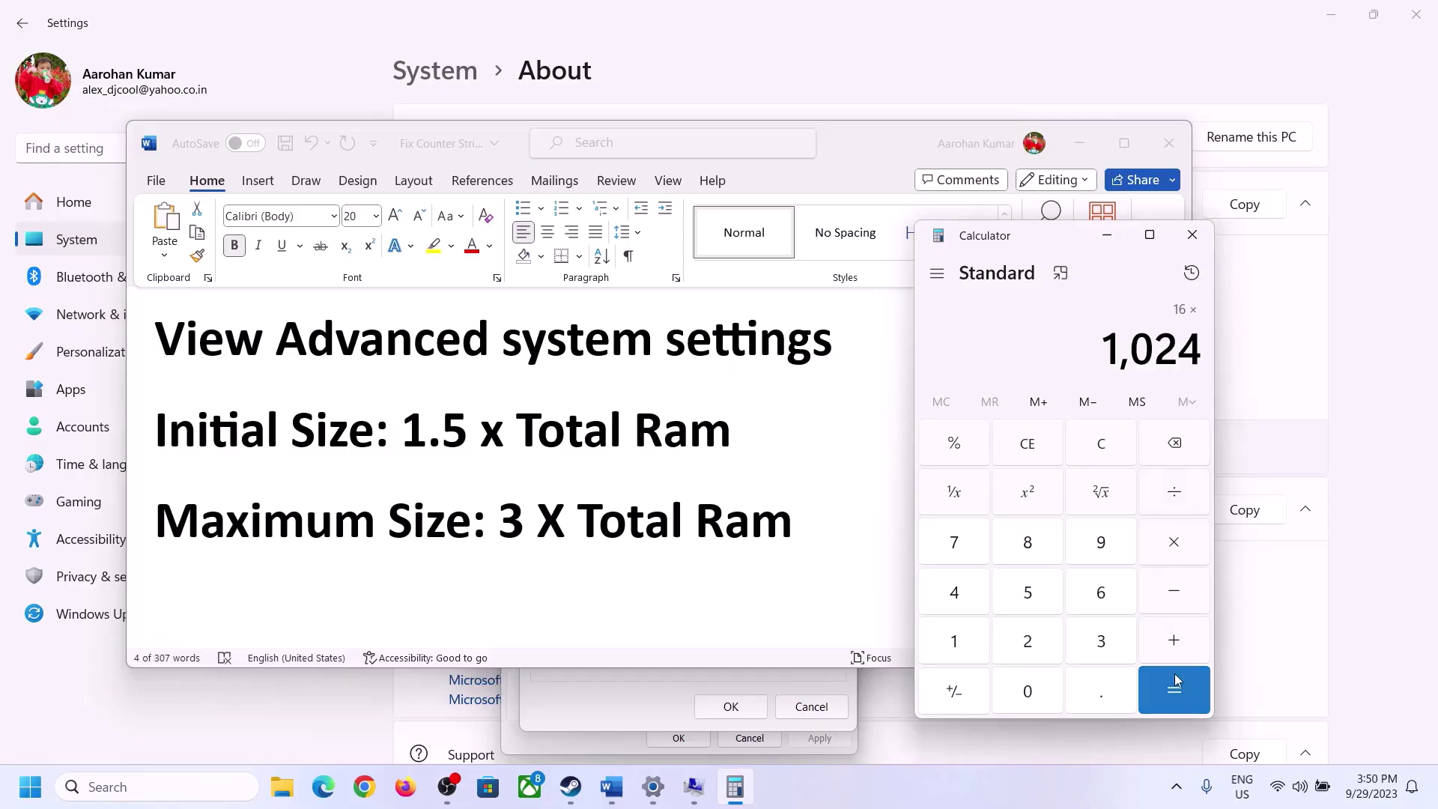
{"action": "left_click", "coordinate": [1174, 697]}
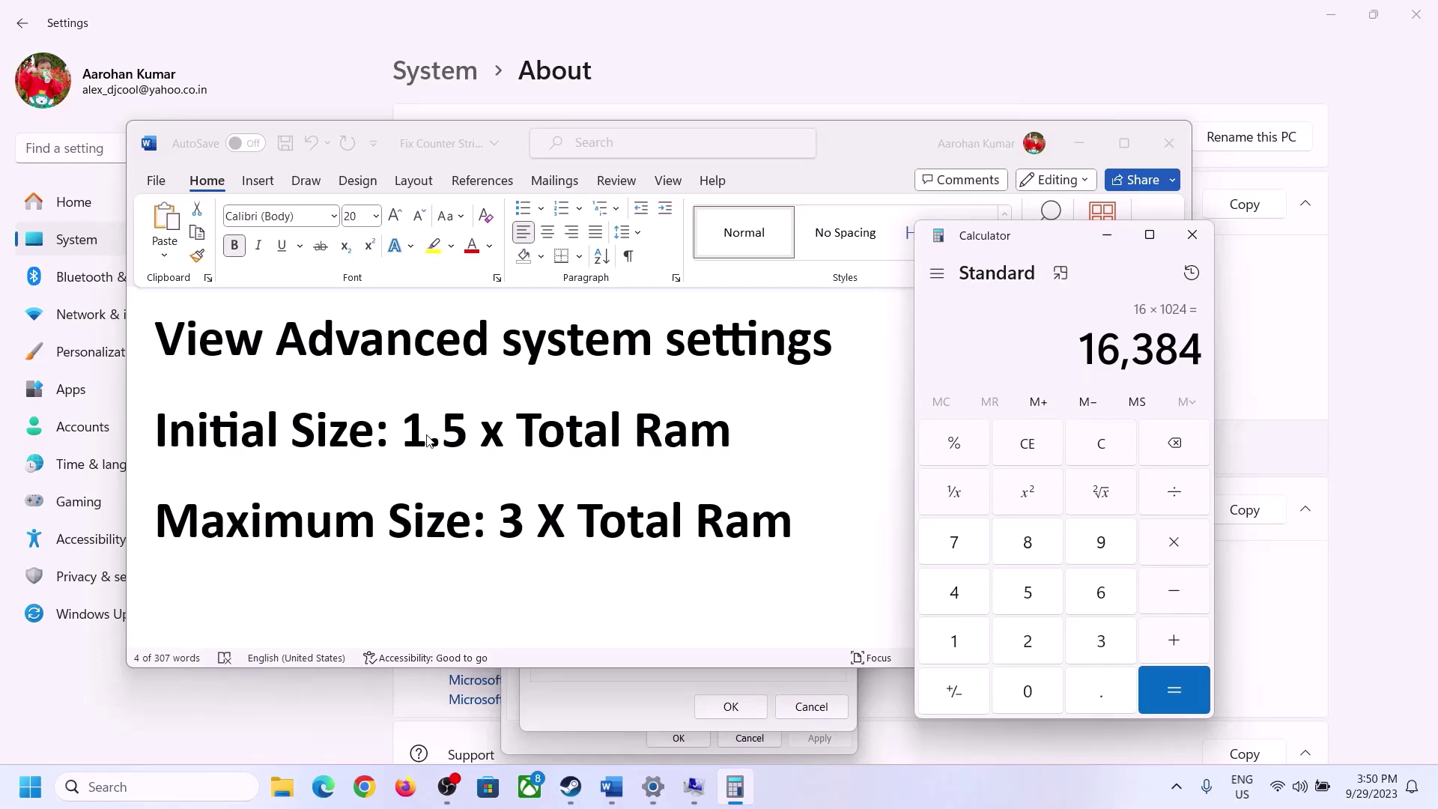
Multiply the calculated RAM size by 1.5 to get the initial paging file size.
{"action": "left_click", "coordinate": [1173, 543]}
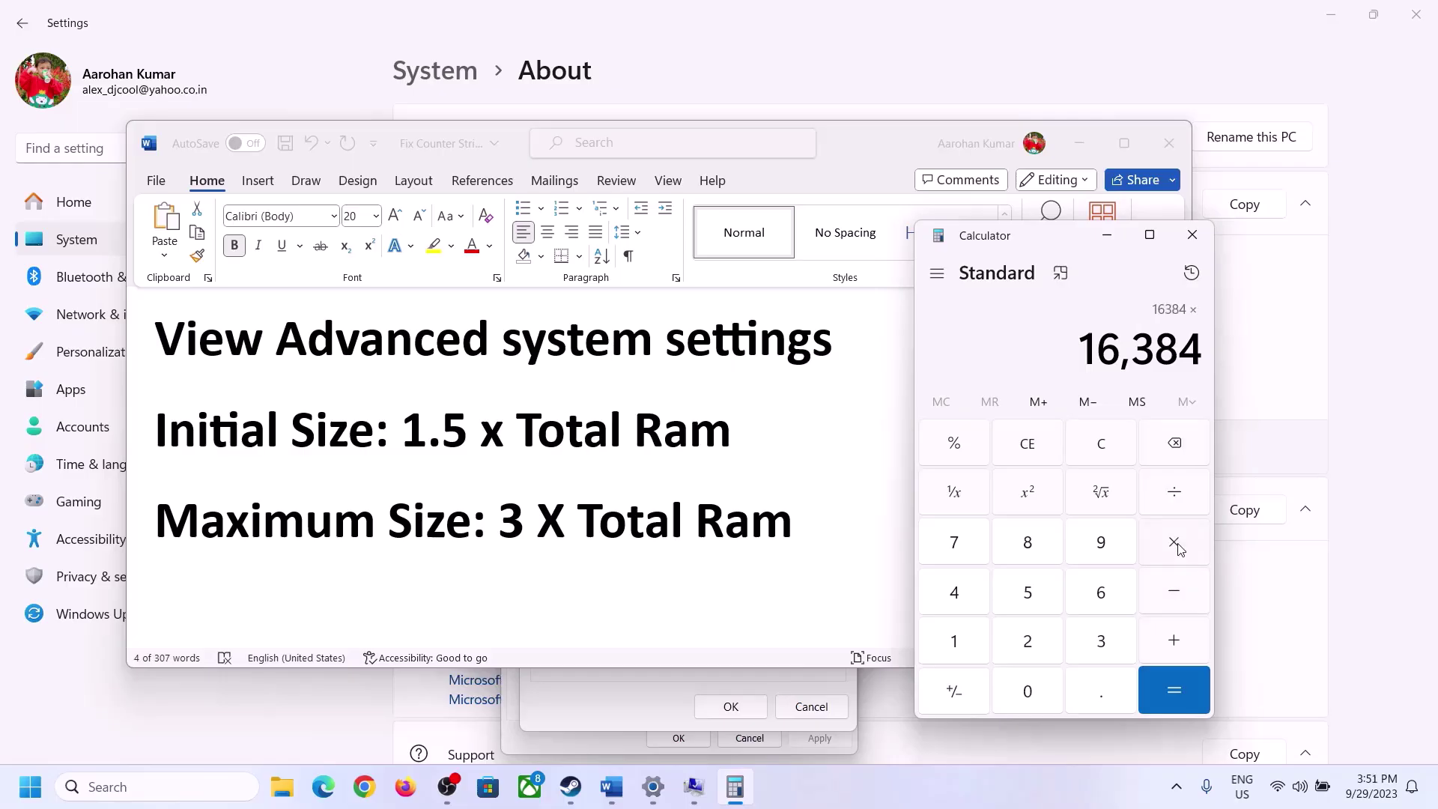
{"action": "left_click", "coordinate": [974, 649]}
{"action": "left_click", "coordinate": [1095, 691]}
{"action": "left_click", "coordinate": [1032, 599]}
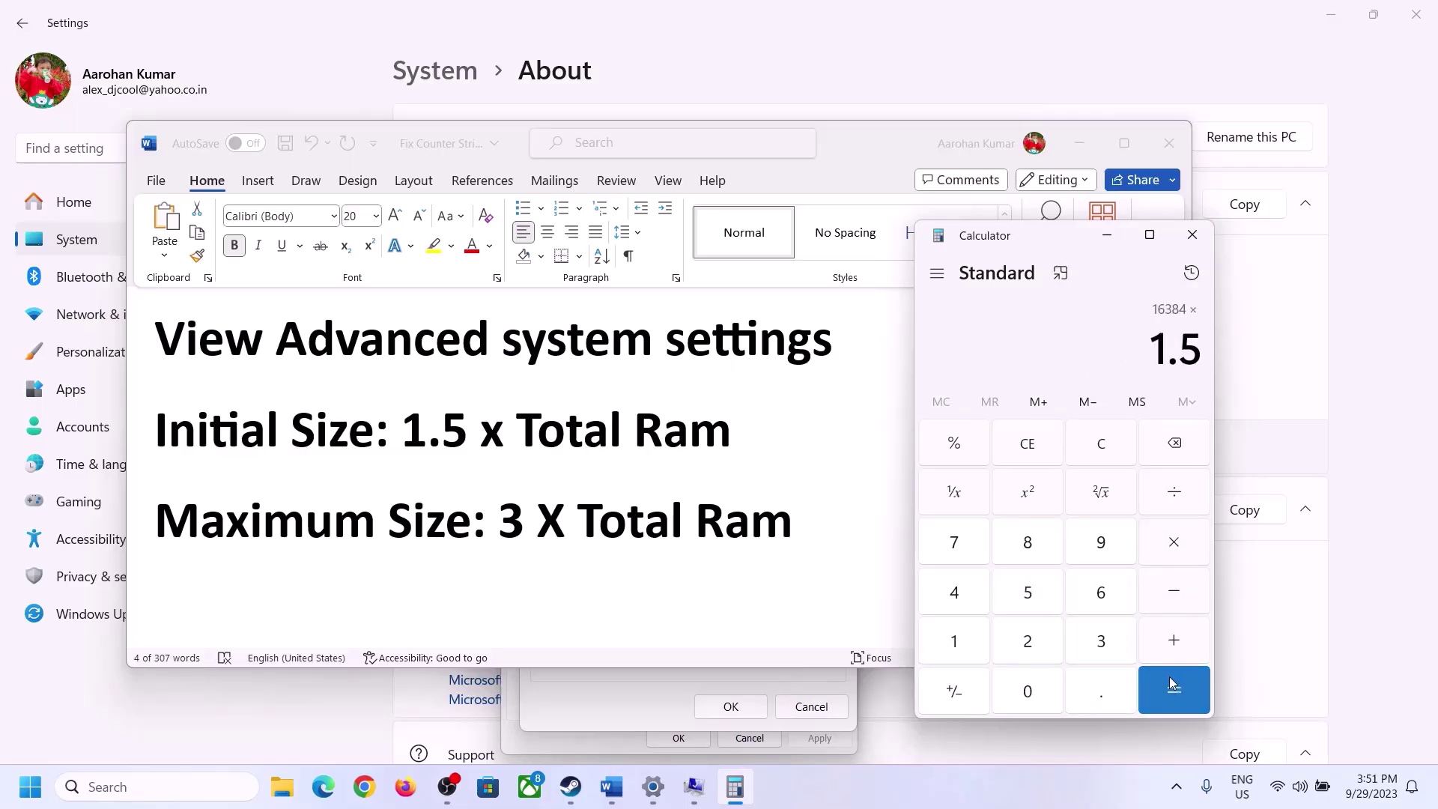
{"action": "left_click", "coordinate": [1173, 683]}
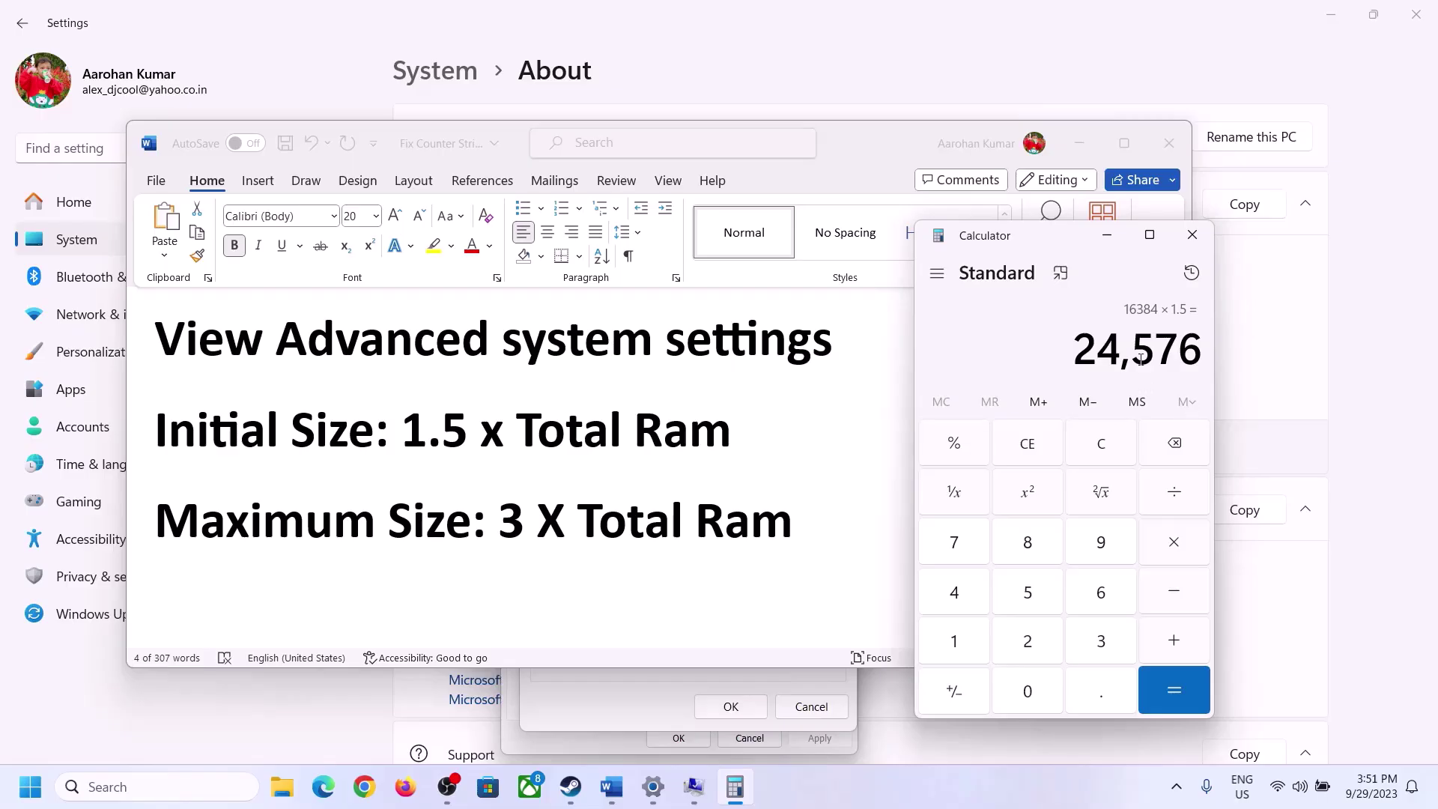
Set the custom initial size to 24576 MB in the Virtual Memory dialog and move to the maximum size.
{"action": "left_click", "coordinate": [665, 674]}
{"action": "left_click", "coordinate": [680, 484]}
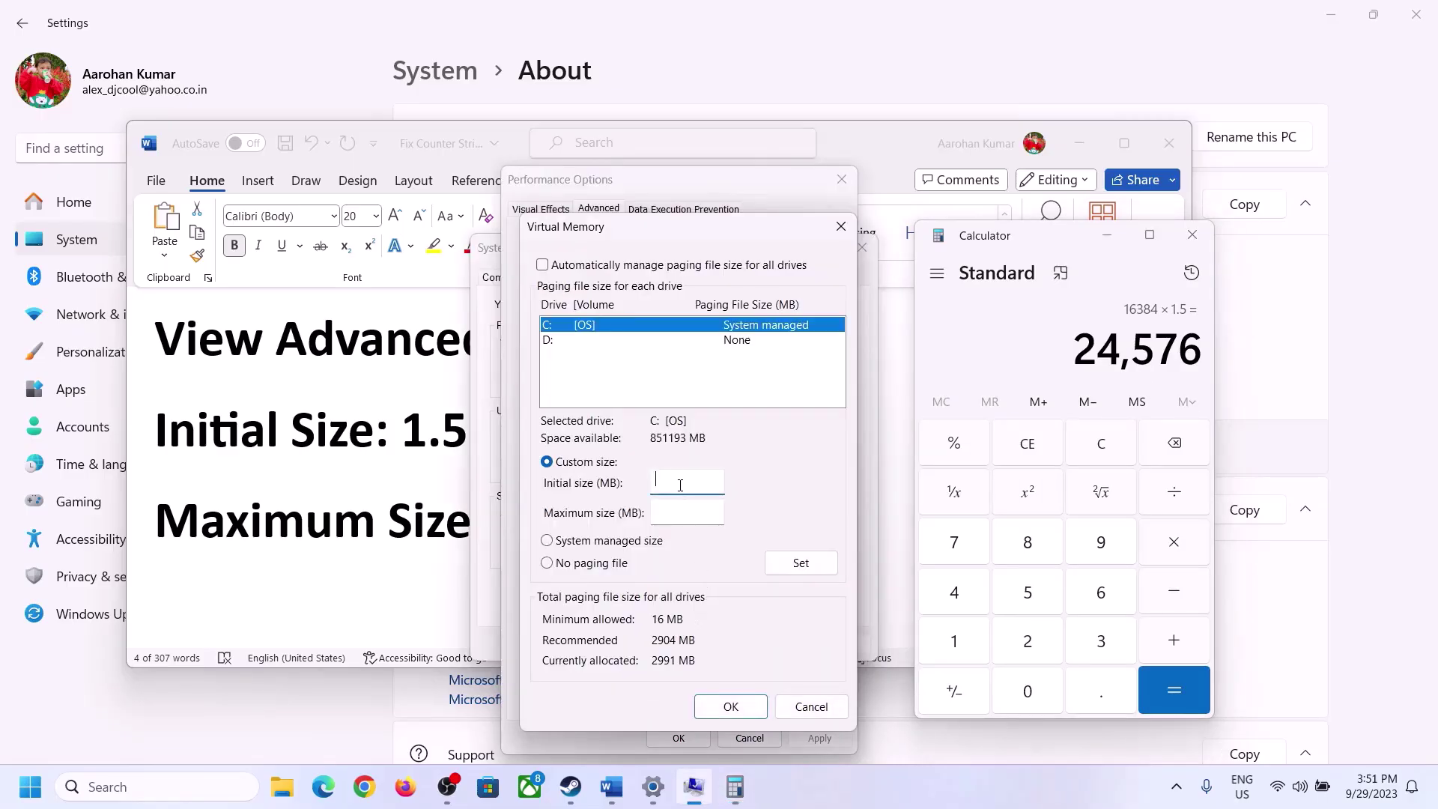
{"action": "type", "text": "24576"}
{"action": "left_click", "coordinate": [719, 512]}
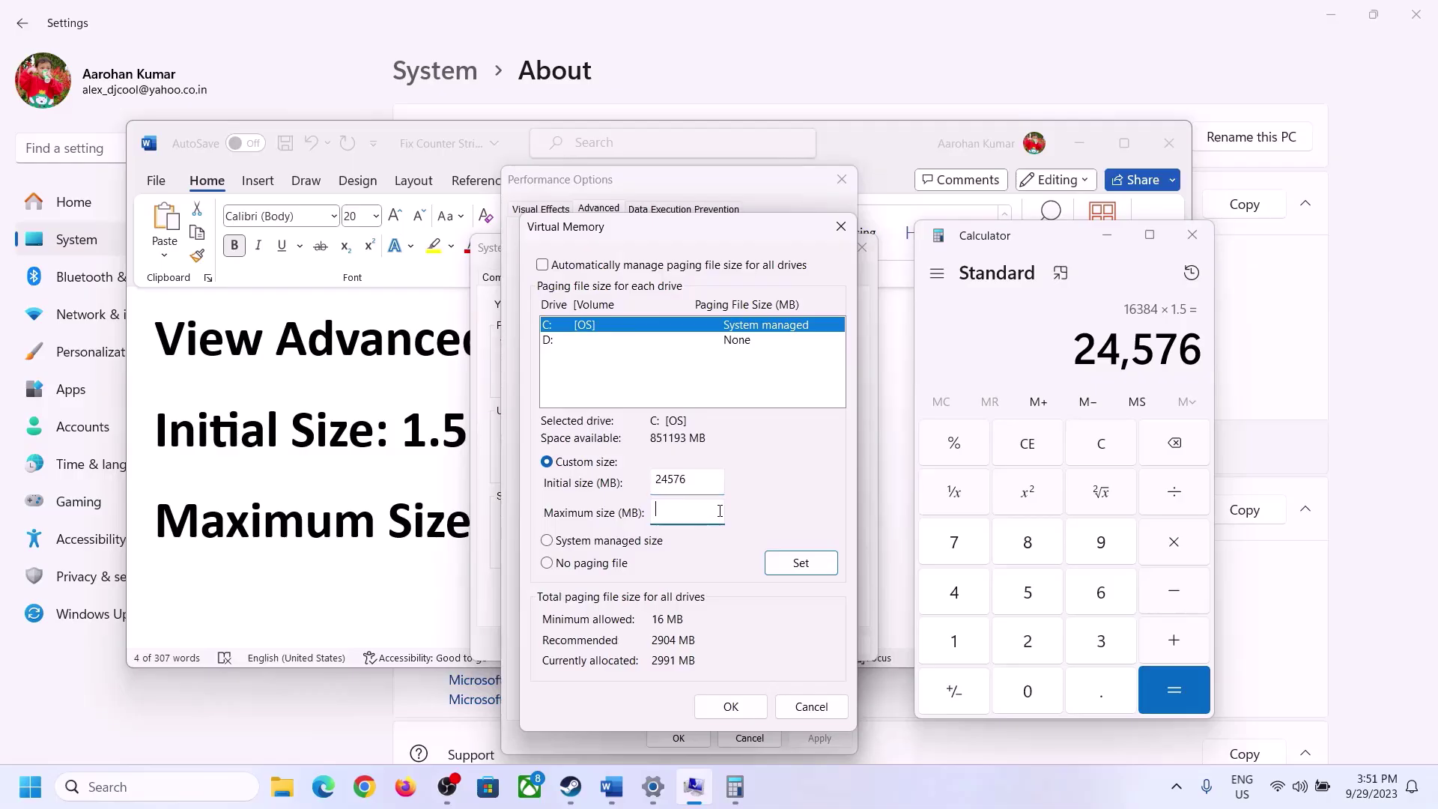
Check the Maximum Size formula in the Word notes and clear the Calculator.
{"action": "left_click", "coordinate": [413, 529]}
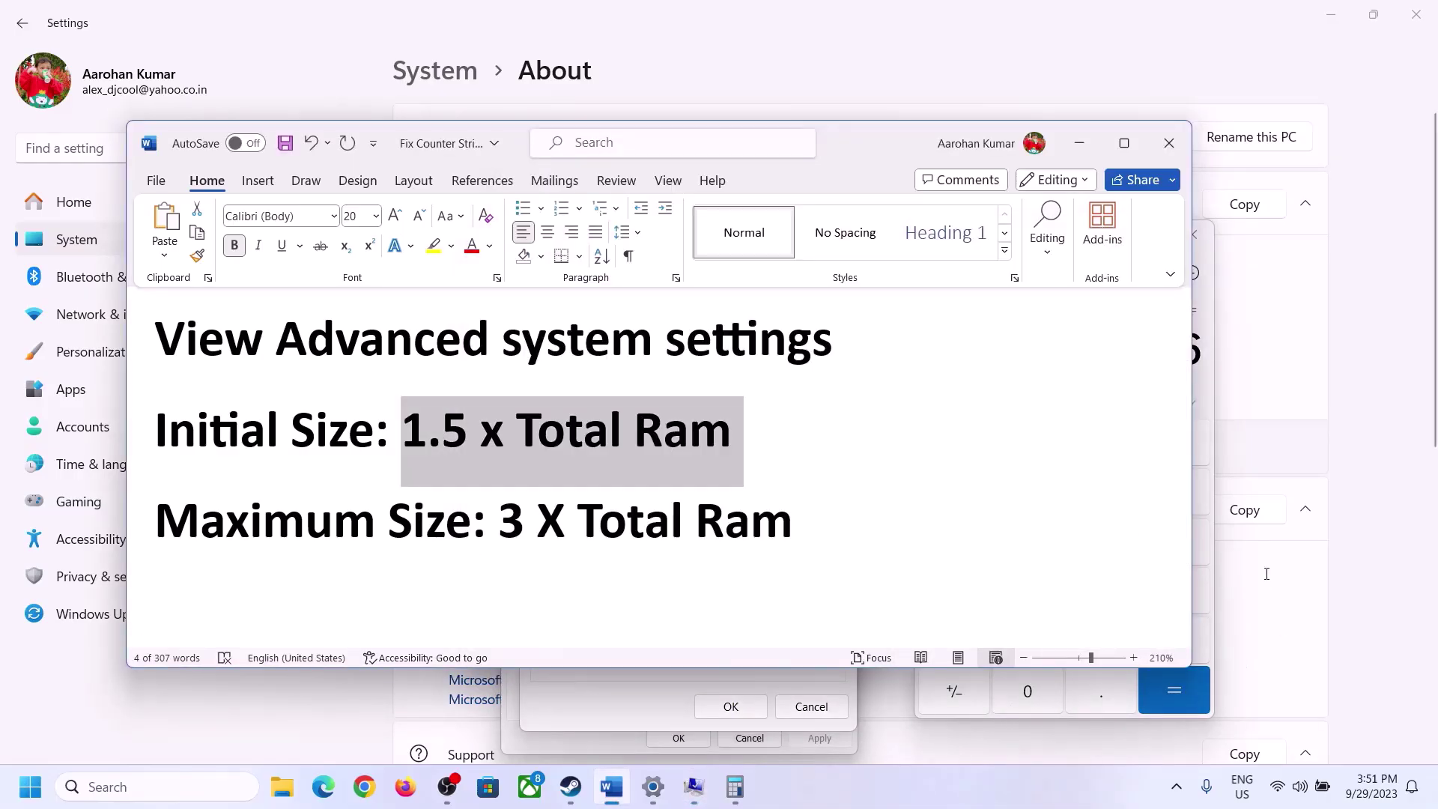
{"action": "left_click", "coordinate": [1203, 390]}
{"action": "left_click", "coordinate": [1111, 440]}
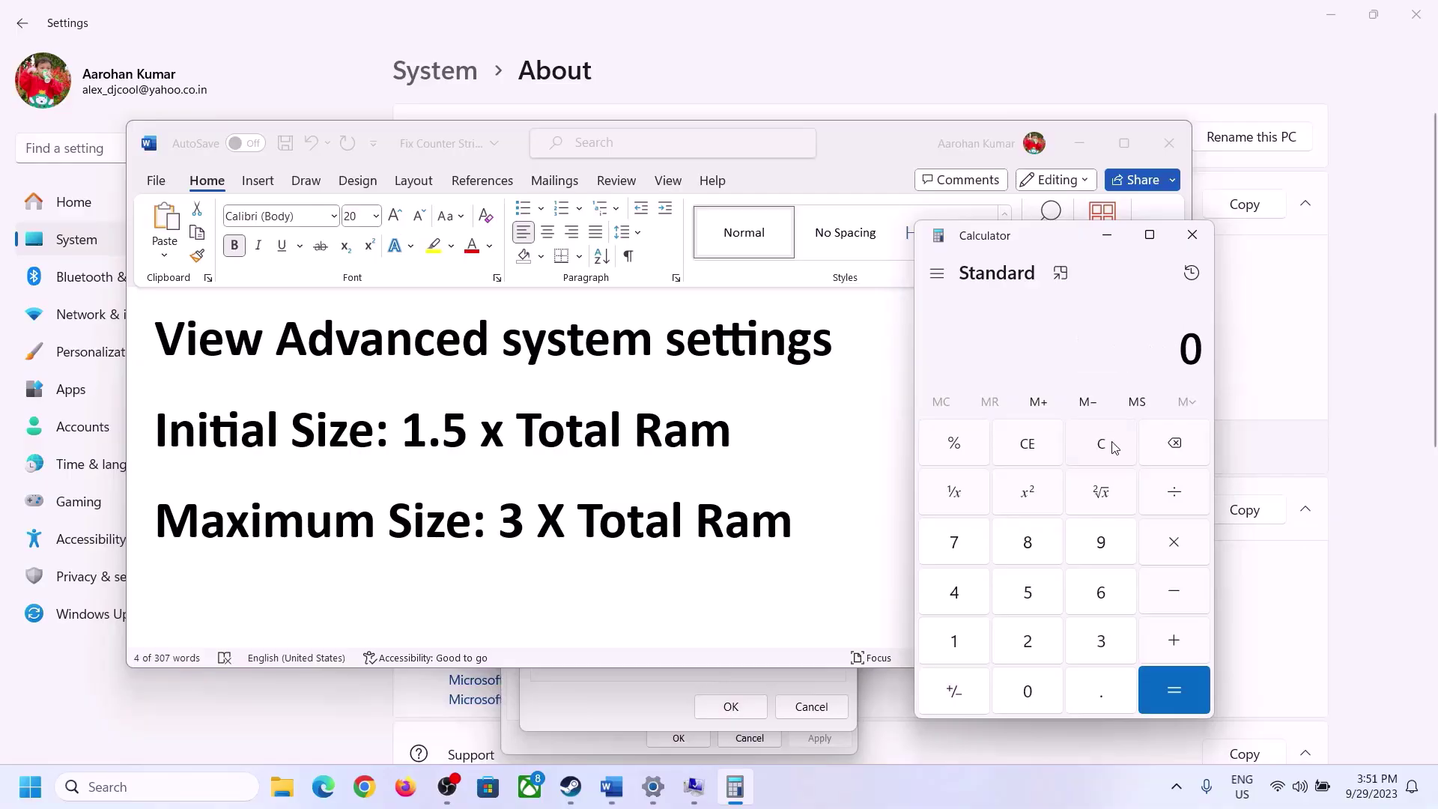
Recheck the installed RAM in Windows Settings and calculate 16 × 1024 again in Calculator.
{"action": "left_click", "coordinate": [653, 786]}
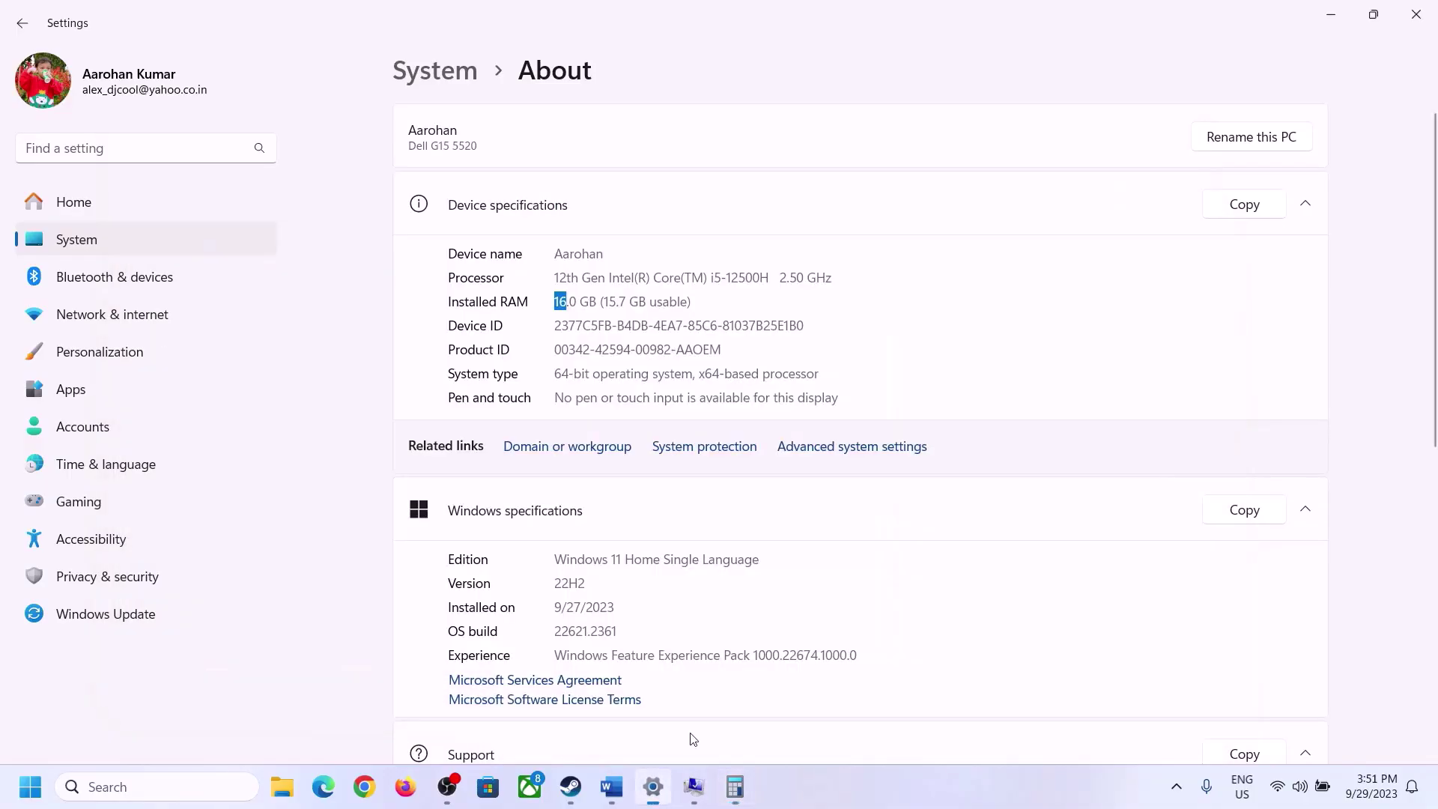
{"action": "left_click", "coordinate": [735, 786]}
{"action": "left_click", "coordinate": [967, 635]}
{"action": "left_click", "coordinate": [1097, 596]}
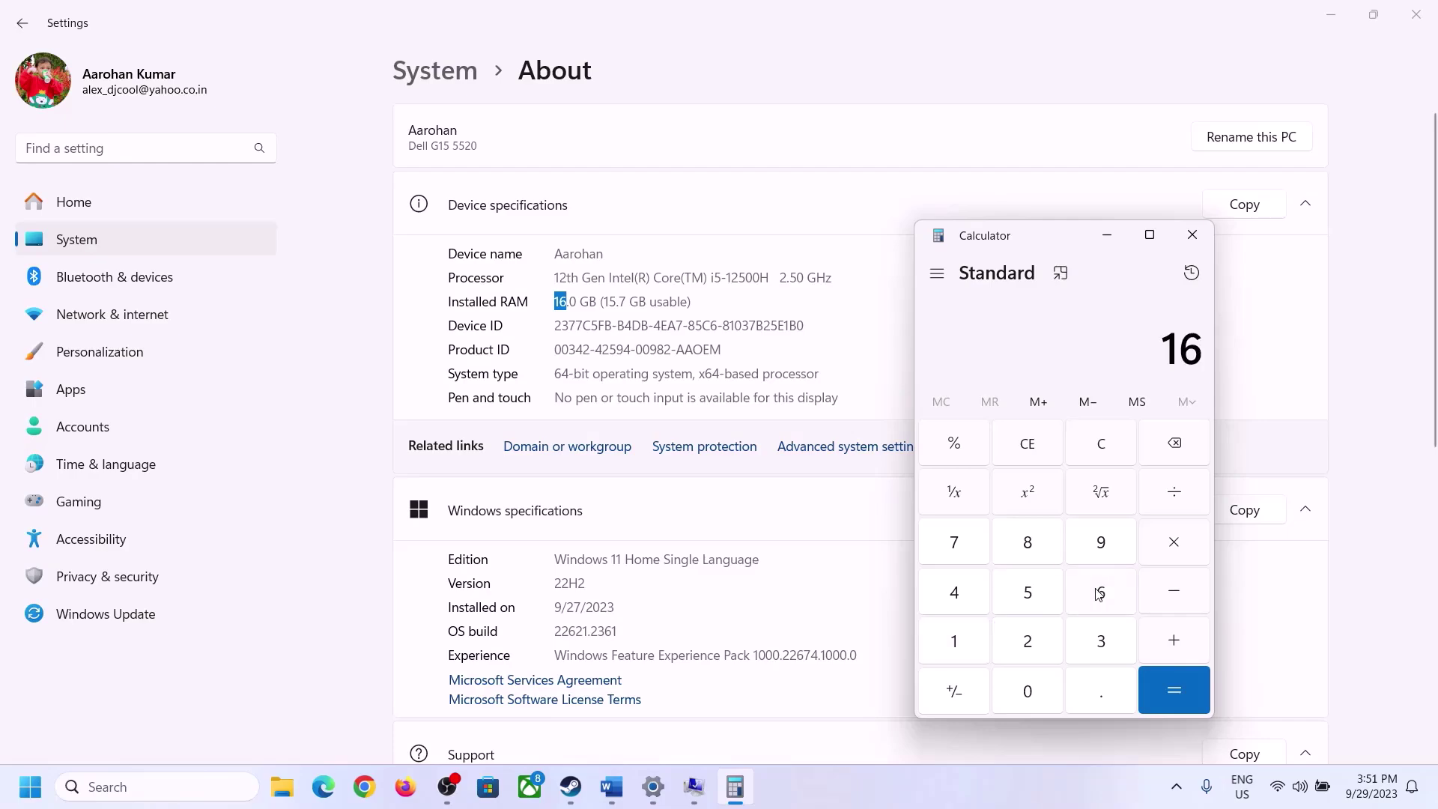
{"action": "left_click", "coordinate": [1170, 545]}
{"action": "left_click", "coordinate": [963, 634]}
{"action": "left_click", "coordinate": [1015, 686]}
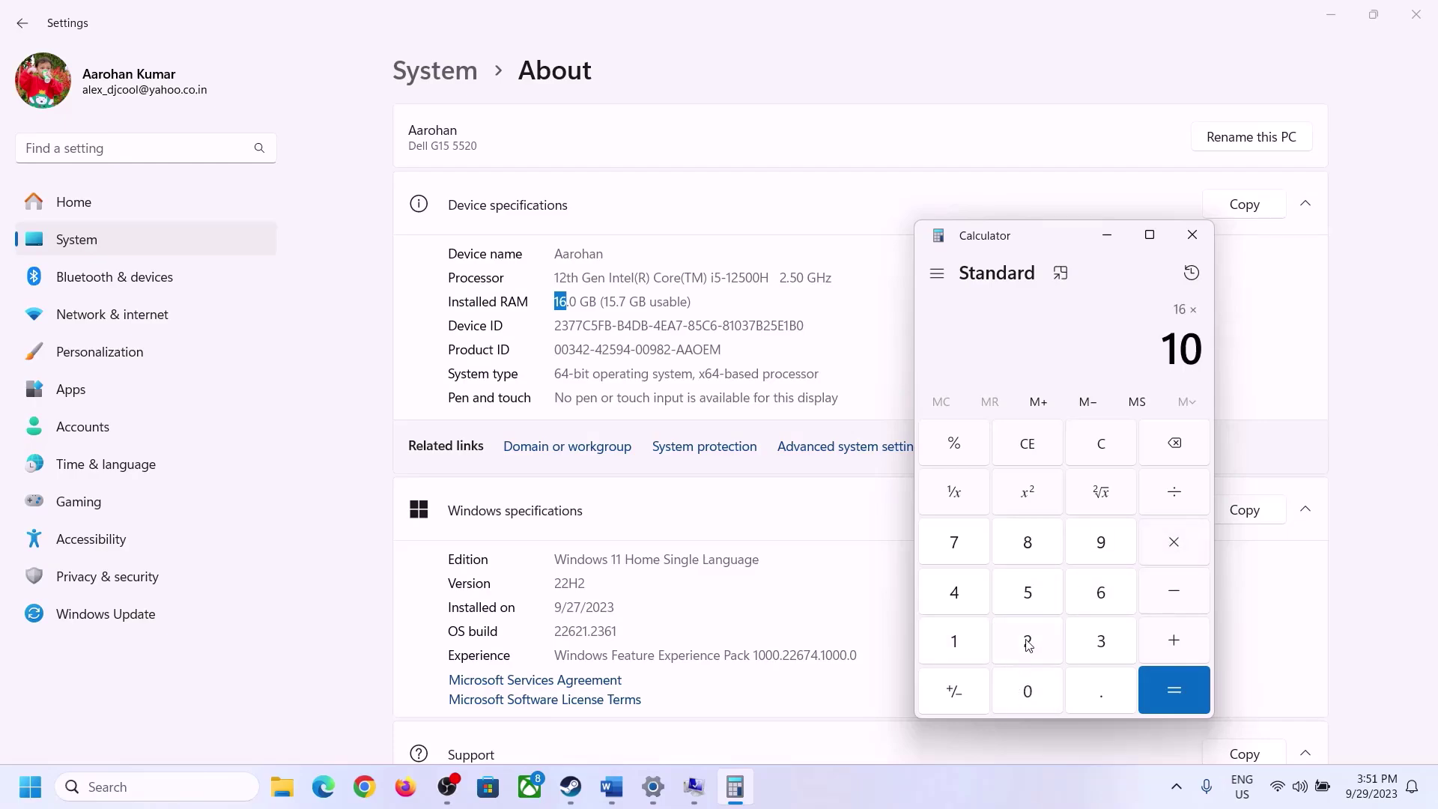
{"action": "left_click", "coordinate": [1030, 643]}
{"action": "left_click", "coordinate": [957, 599]}
{"action": "left_click", "coordinate": [1165, 704]}
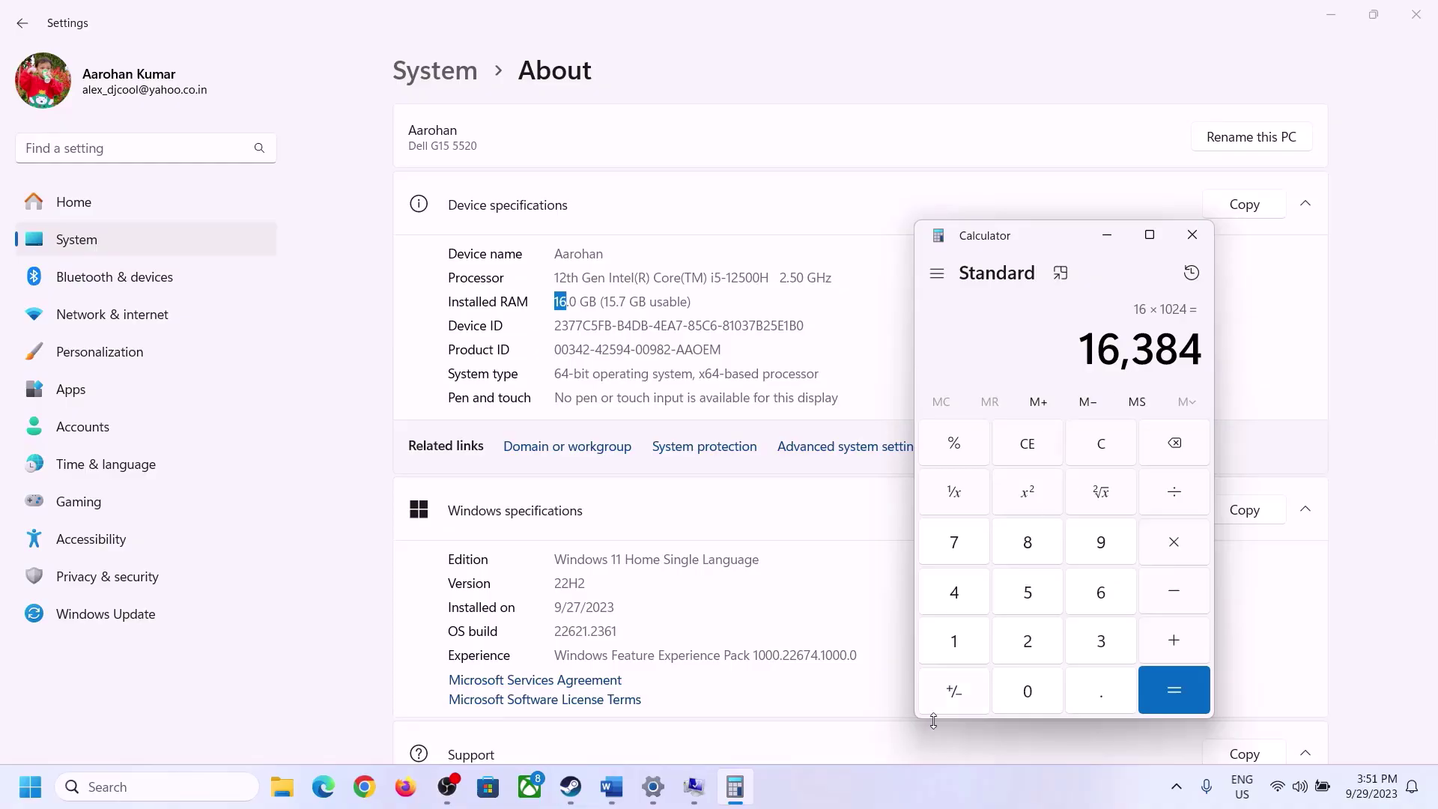
Check the Maximum Size formula in the Word notes and multiply the calculated RAM size of 16384 by 3 in Calculator.
{"action": "left_click", "coordinate": [612, 786]}
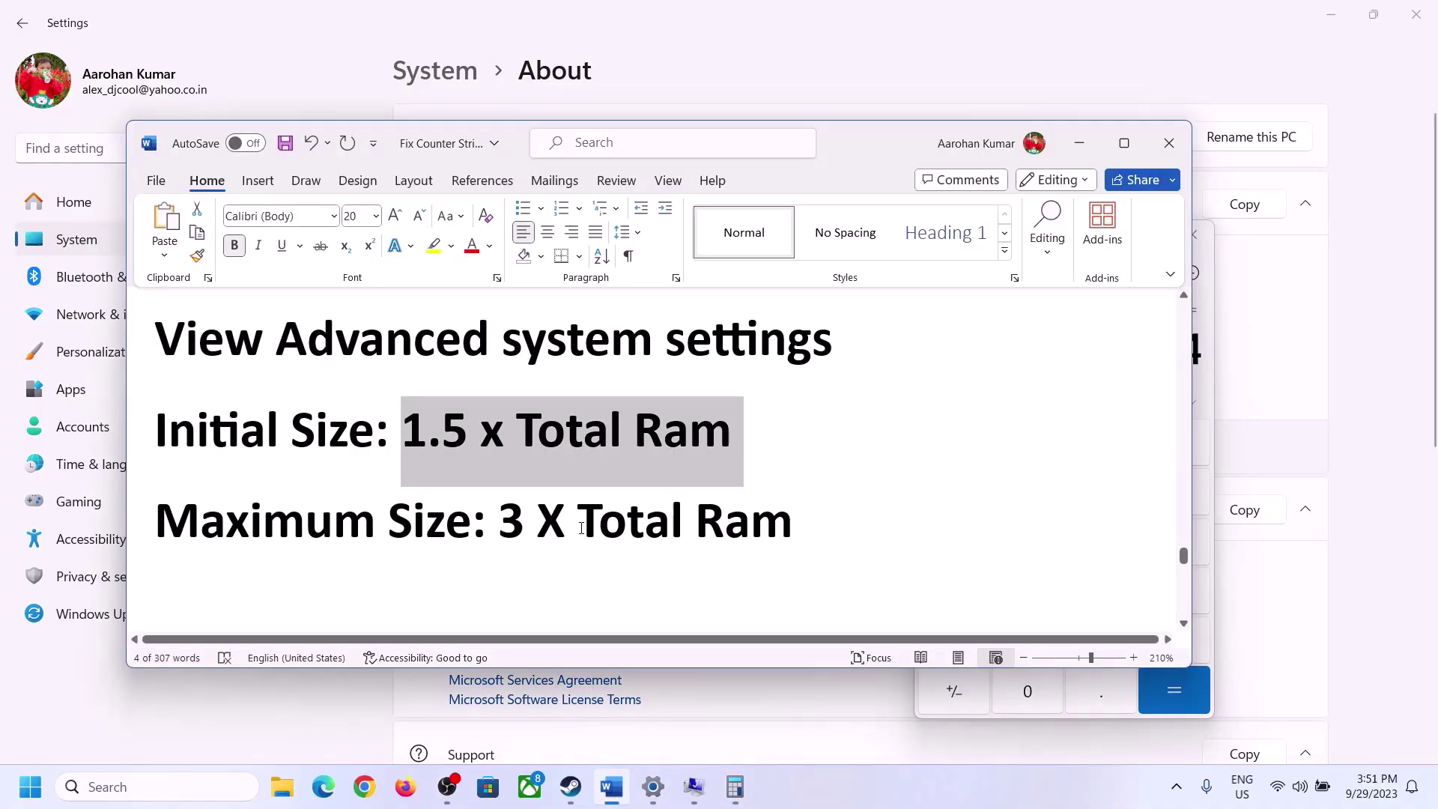
{"action": "left_click", "coordinate": [735, 786]}
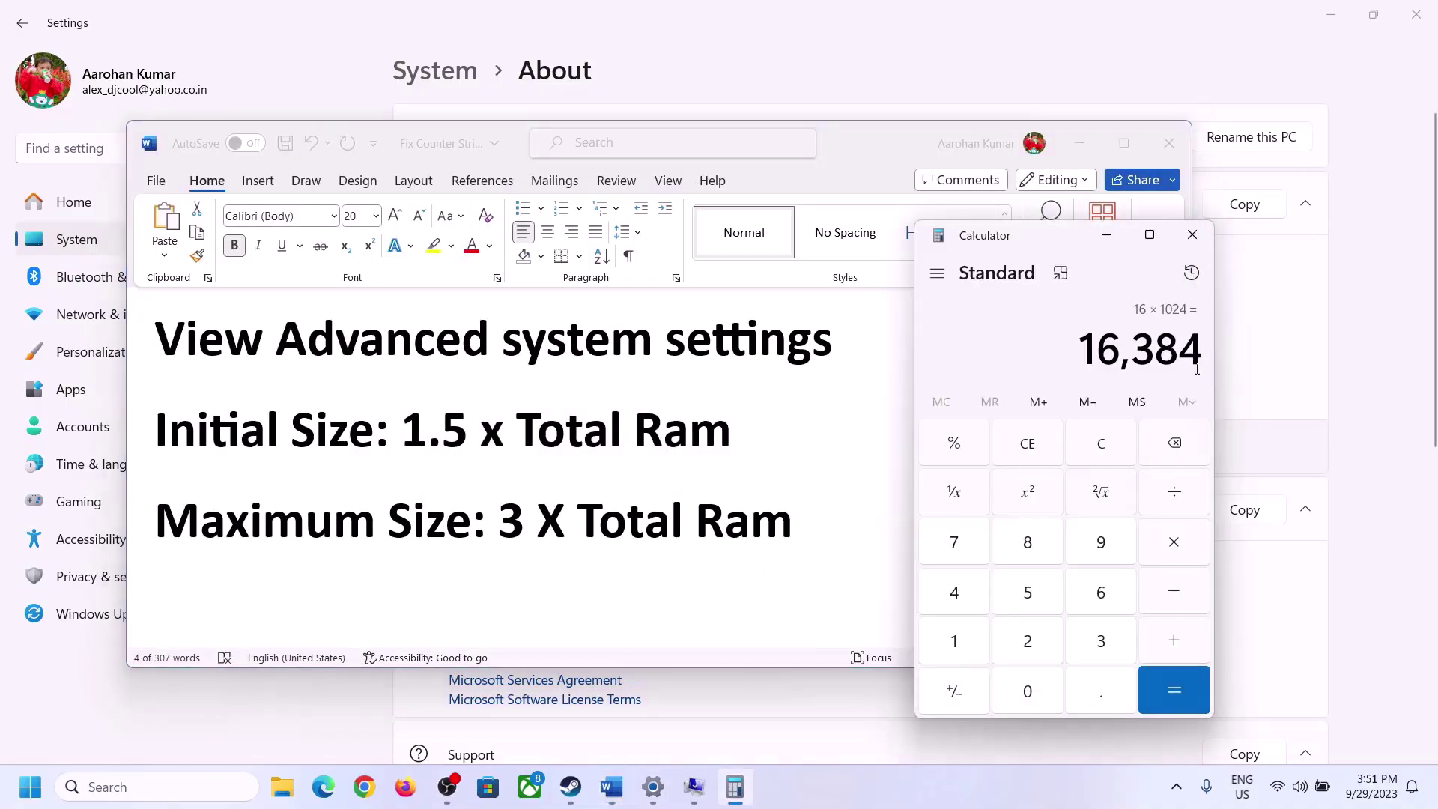
{"action": "left_click", "coordinate": [1173, 542]}
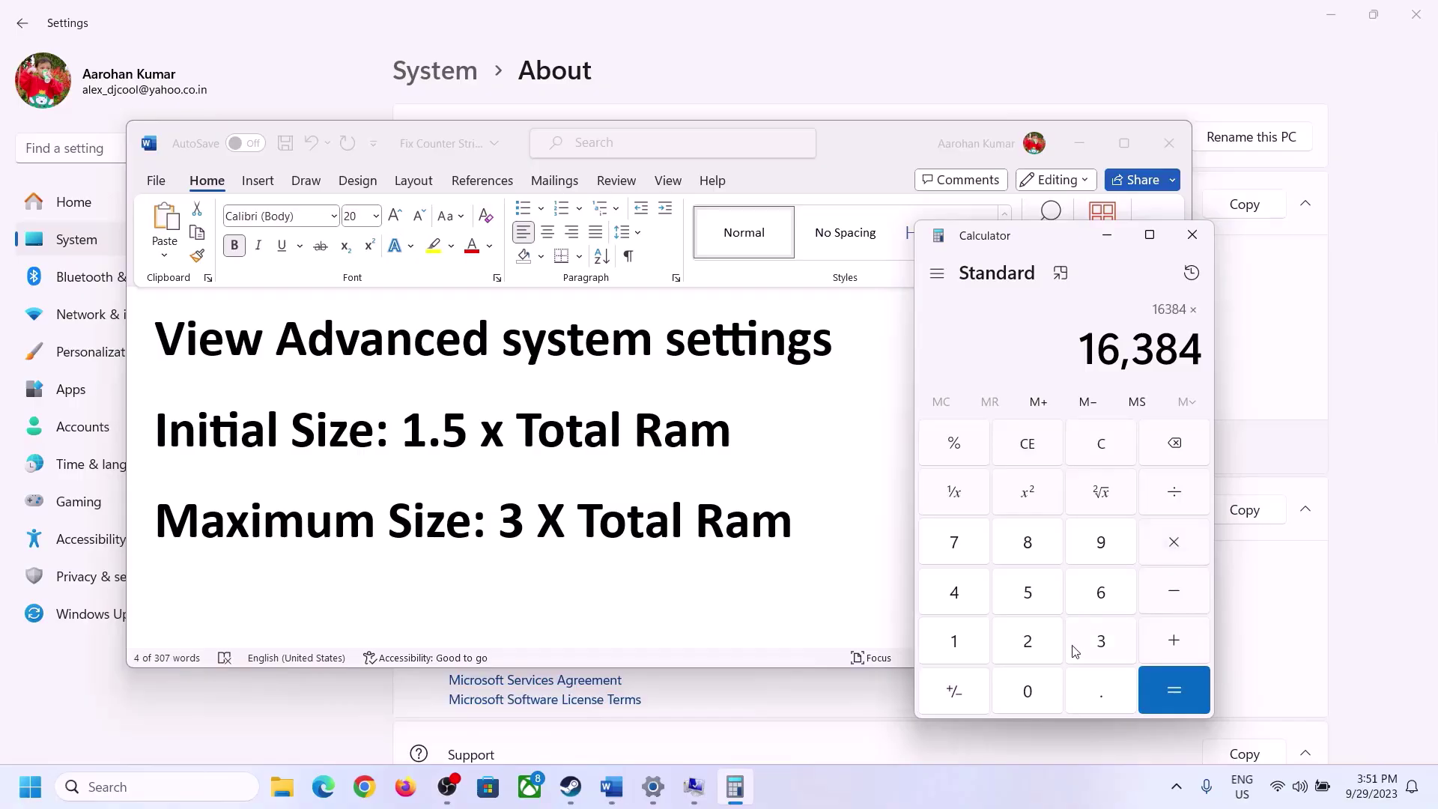
{"action": "left_click", "coordinate": [1101, 641]}
{"action": "left_click", "coordinate": [1189, 687]}
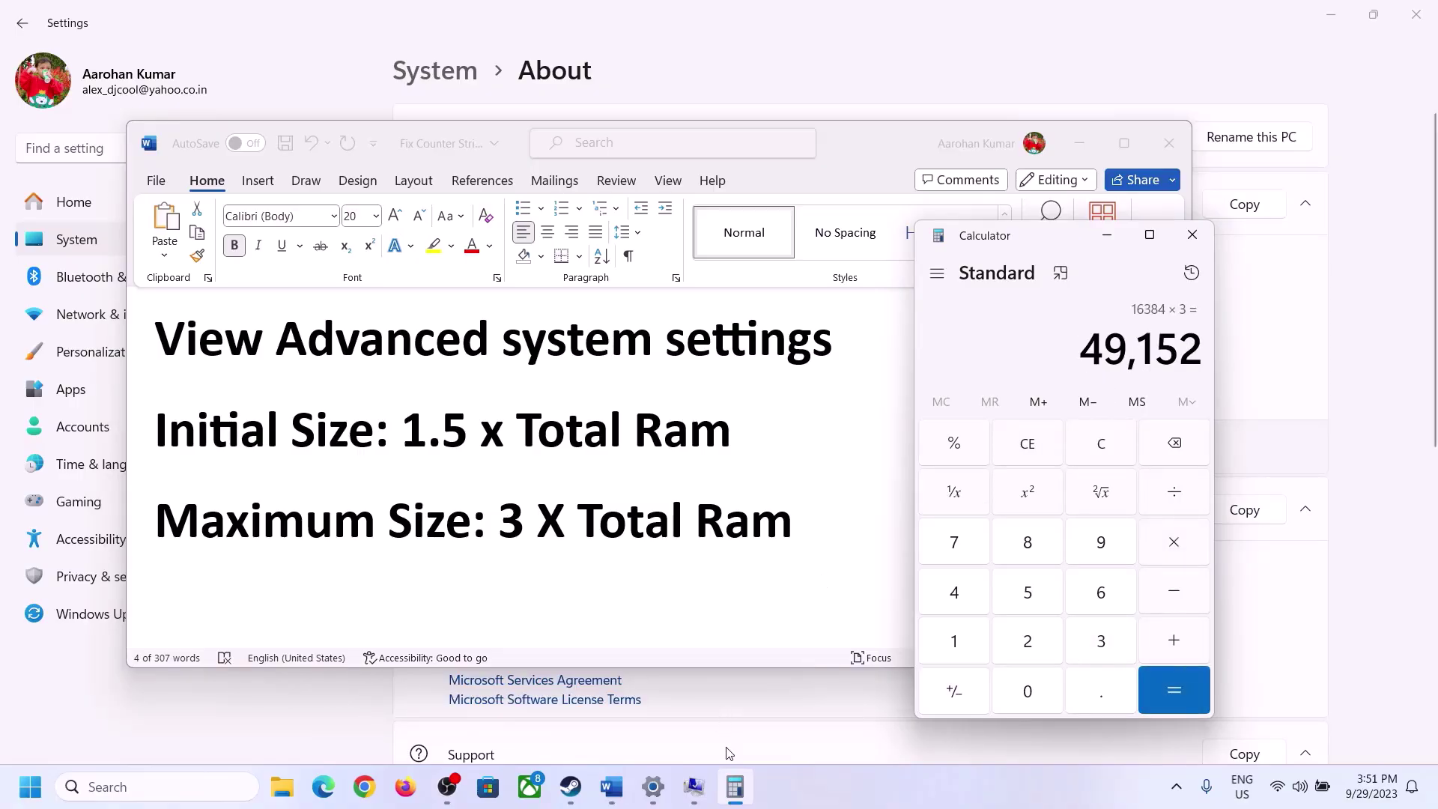
Set the maximum paging file size for drive C: to 49152 MB in the Virtual Memory dialog and accept the custom range.
{"action": "left_click", "coordinate": [693, 787]}
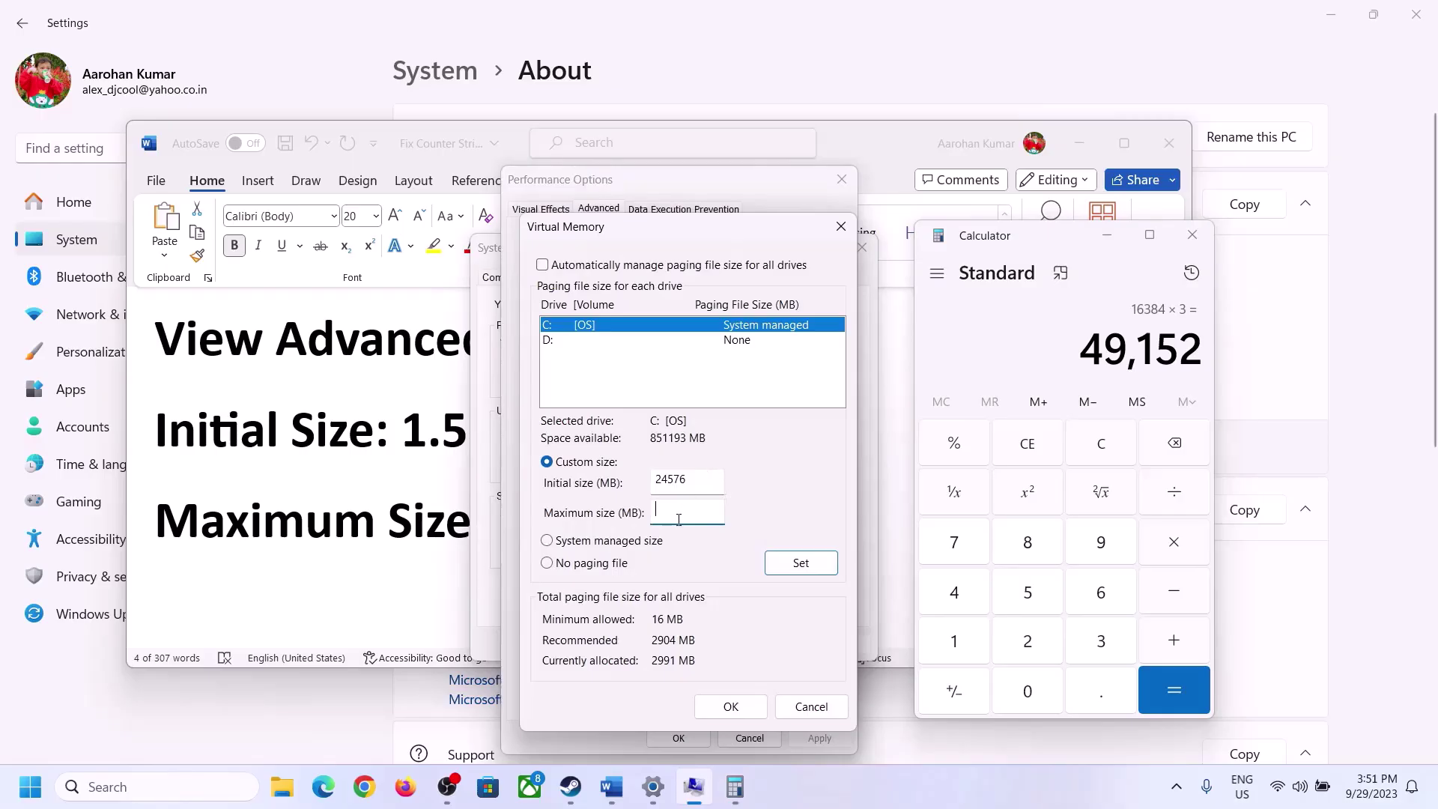
{"action": "type", "text": "49152"}
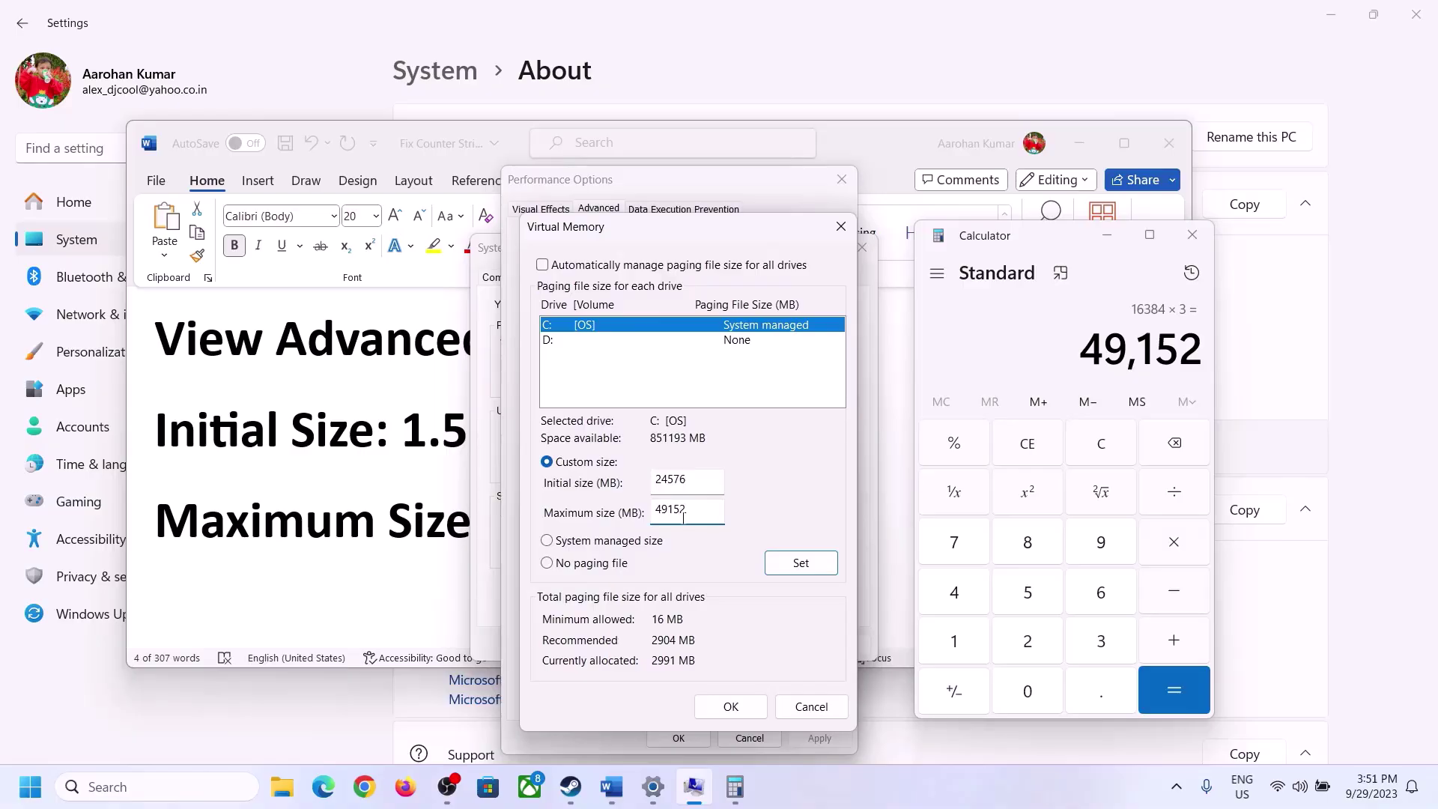
{"action": "left_click", "coordinate": [801, 566]}
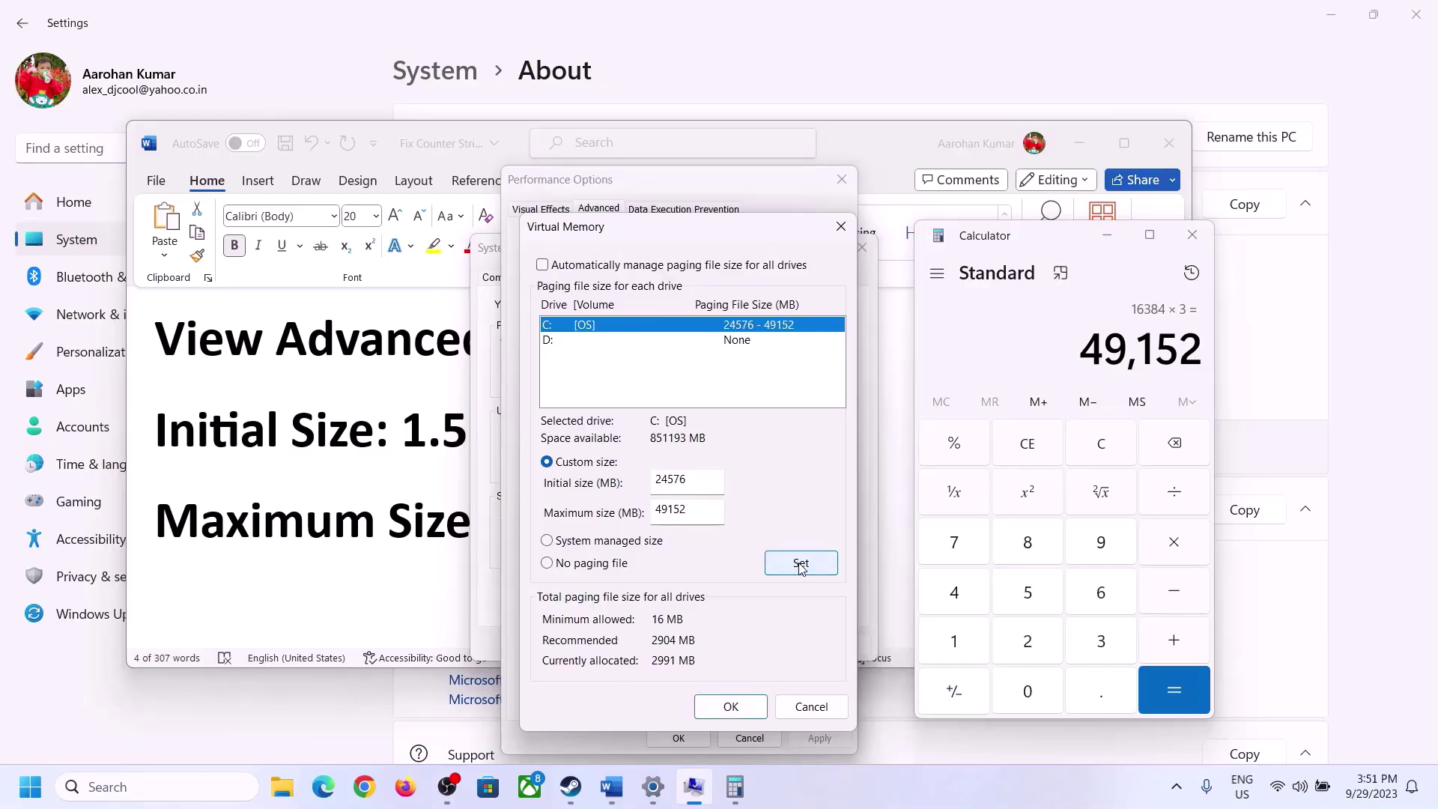
{"action": "left_click", "coordinate": [732, 707]}
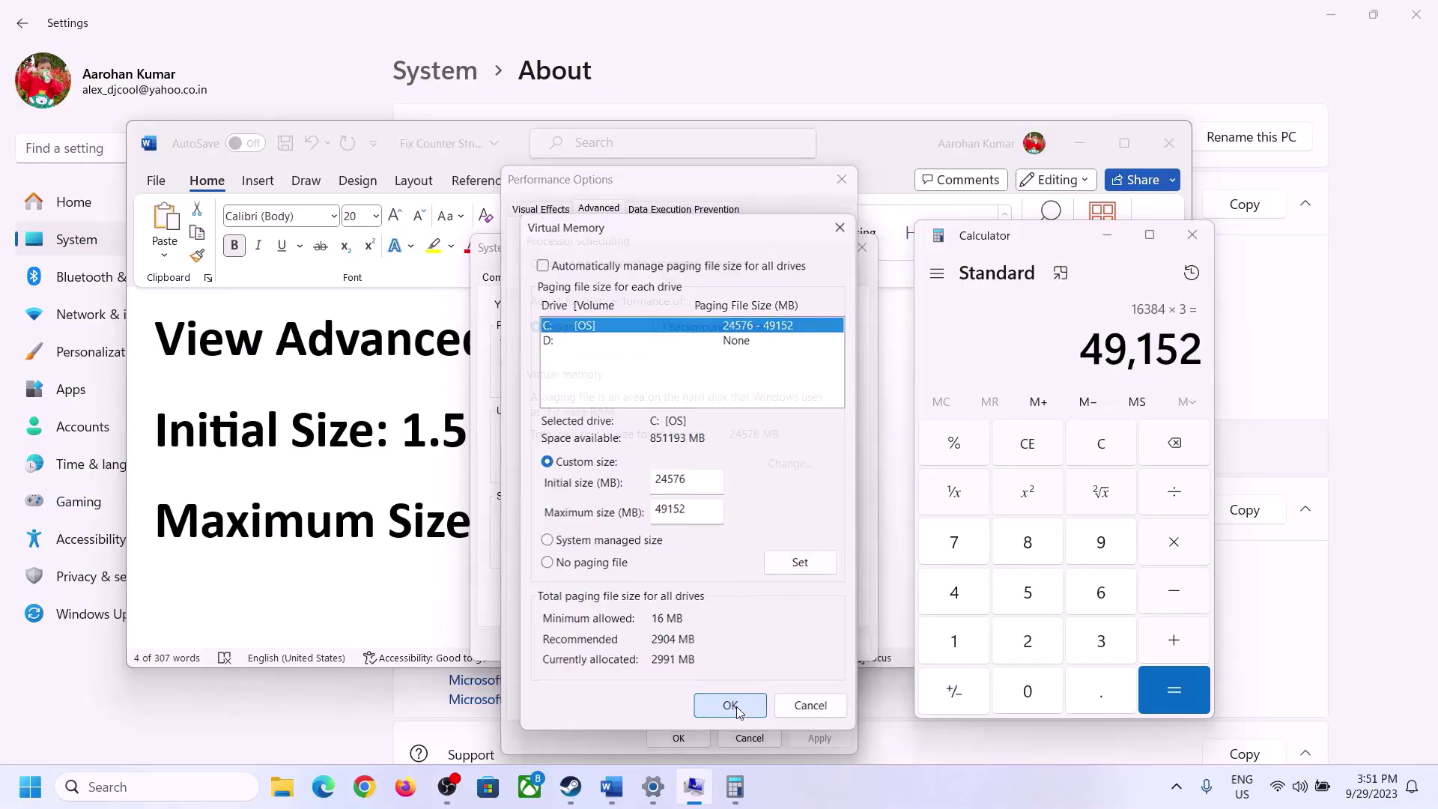
Apply the Performance Options, close System Properties, and dismiss the restart prompt without restarting.
{"action": "left_click", "coordinate": [891, 460]}
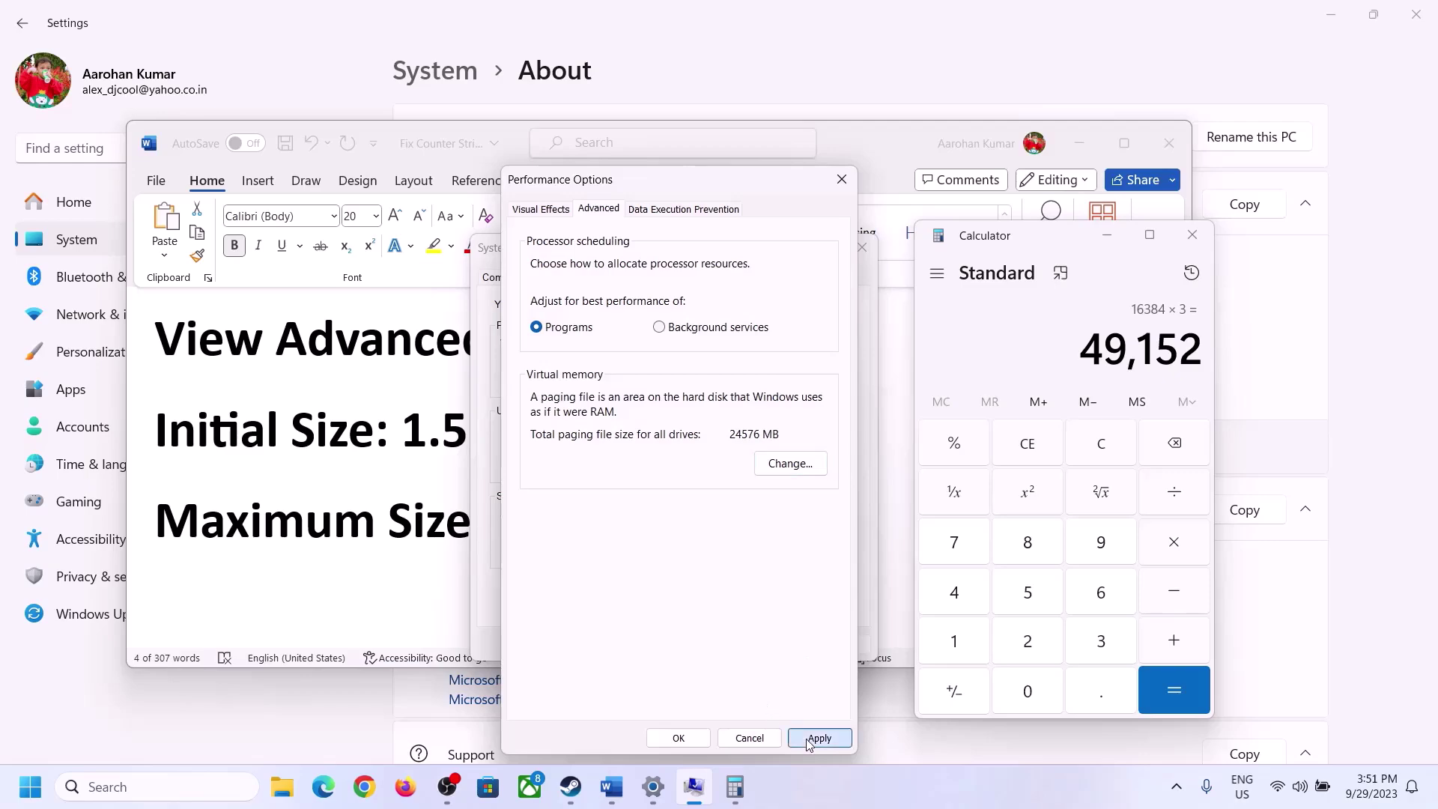
{"action": "left_click", "coordinate": [690, 739]}
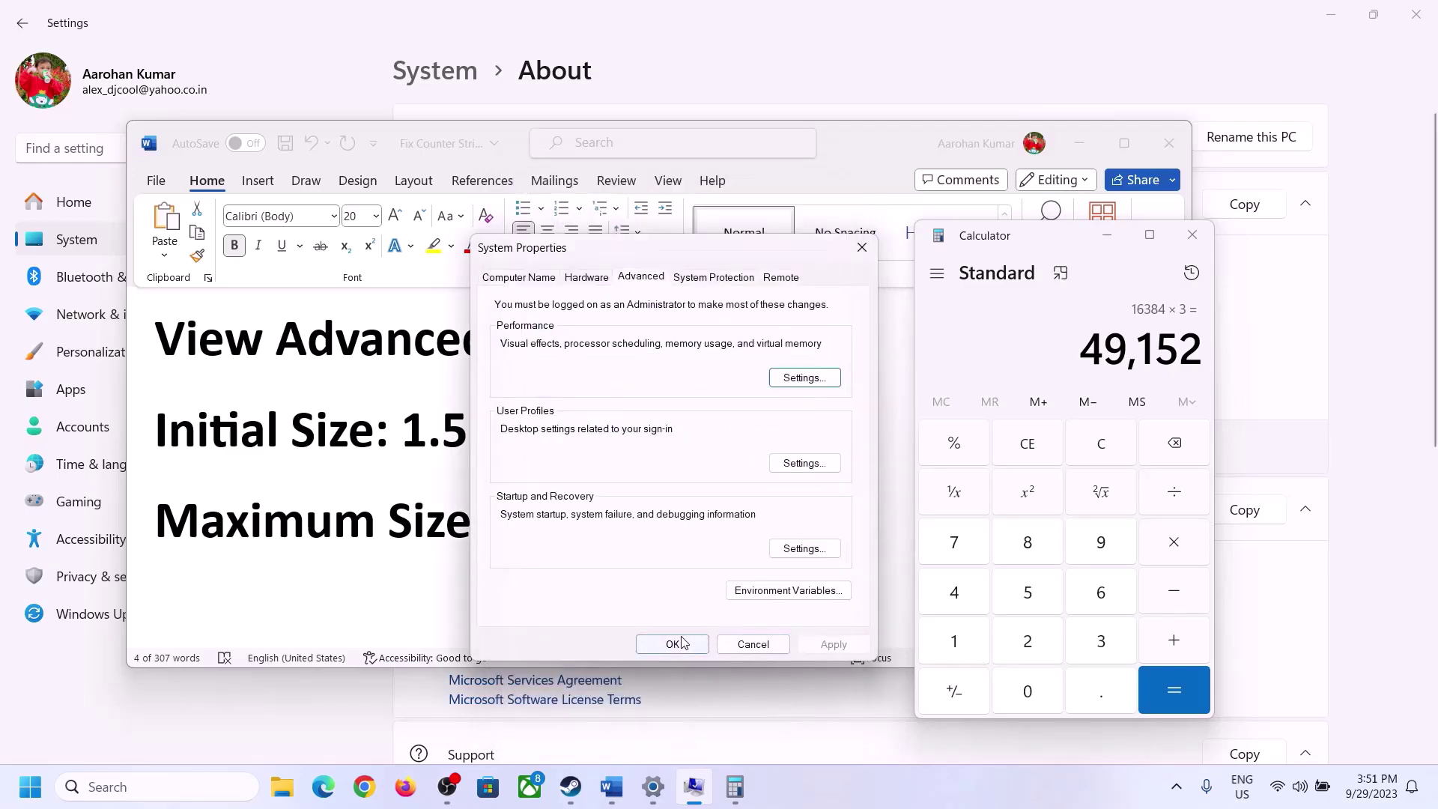
{"action": "left_click", "coordinate": [680, 644]}
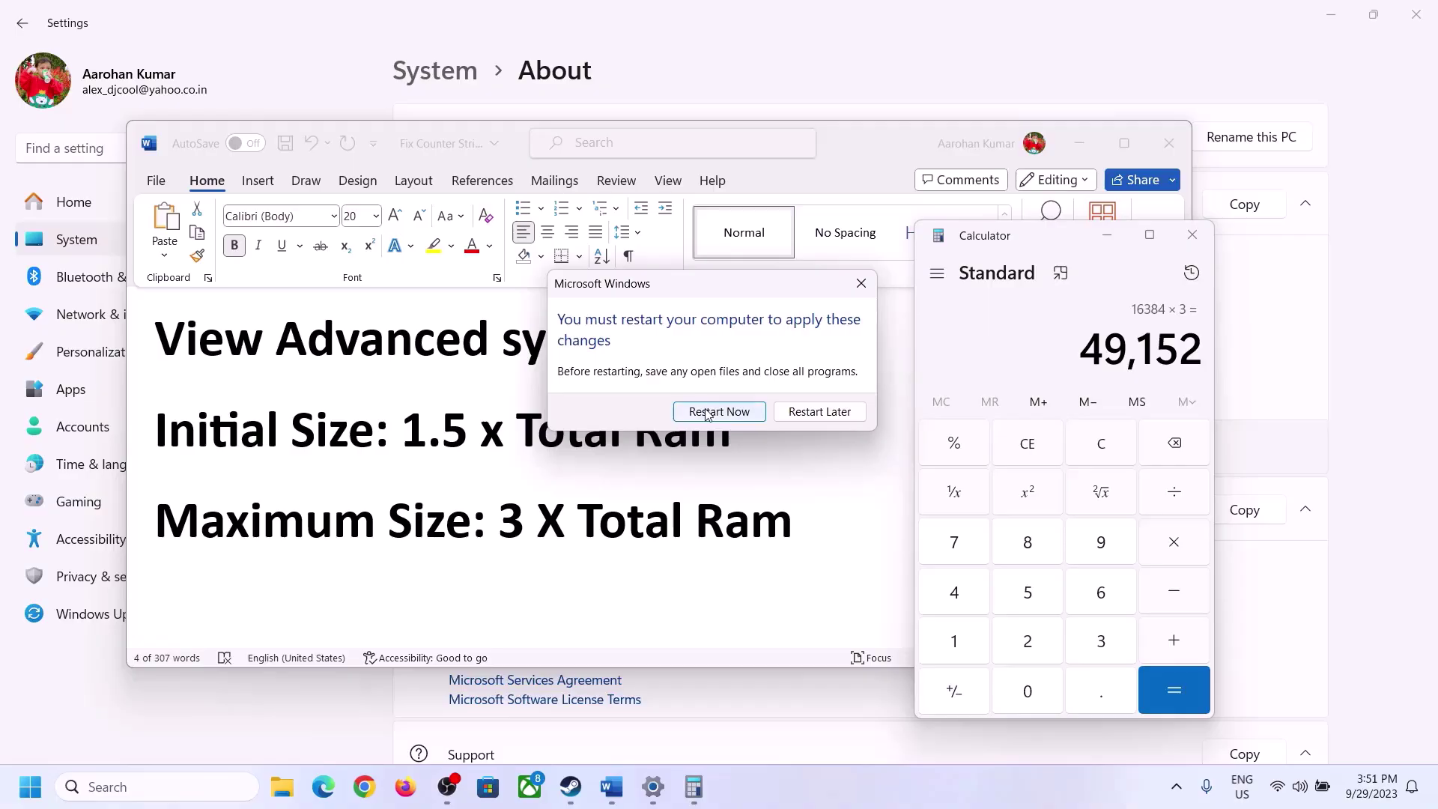
{"action": "left_click", "coordinate": [862, 284]}
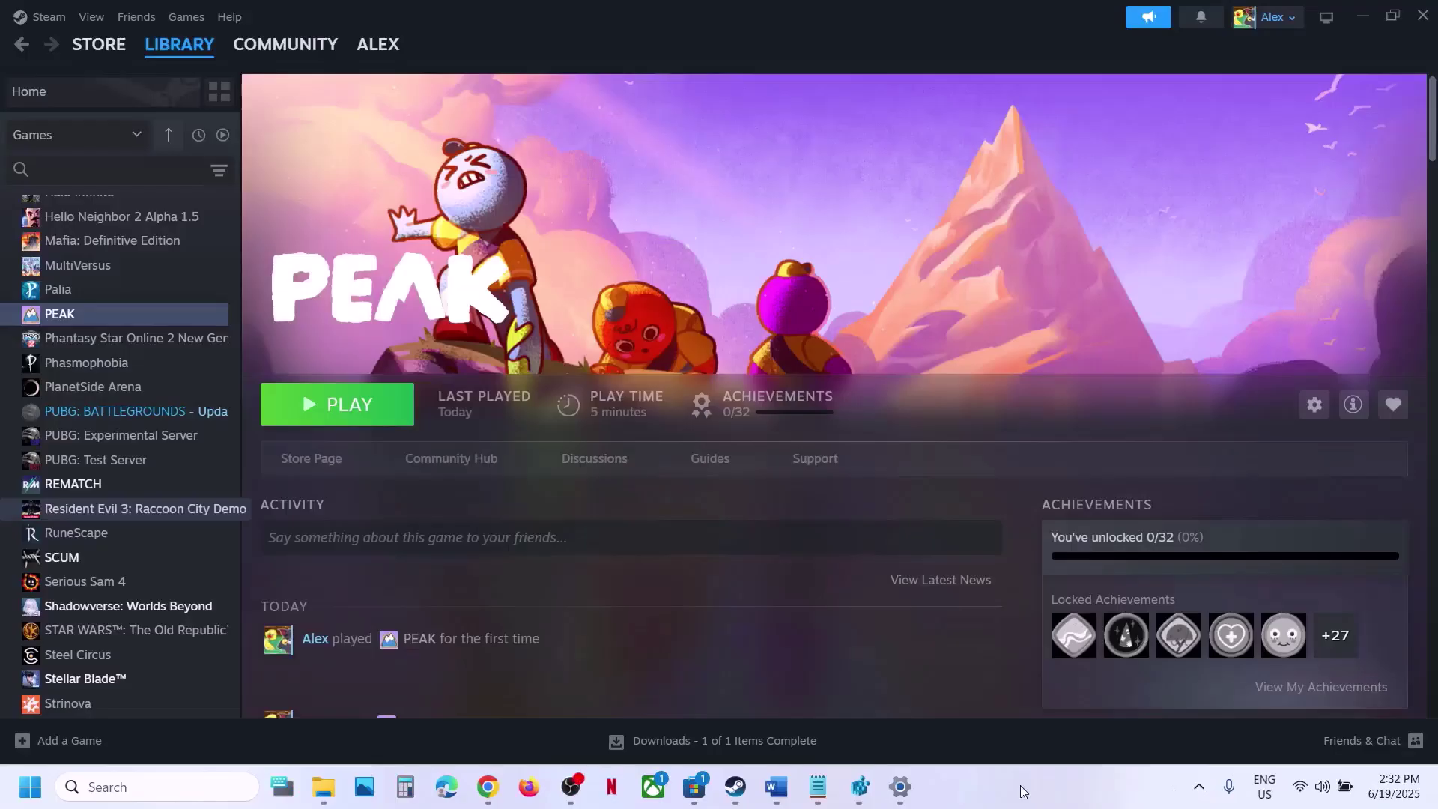
Read Step 14 of the Word notes about overclocking and highlight the instruction to disable the Steam Overlay.
{"action": "left_click", "coordinate": [774, 785]}
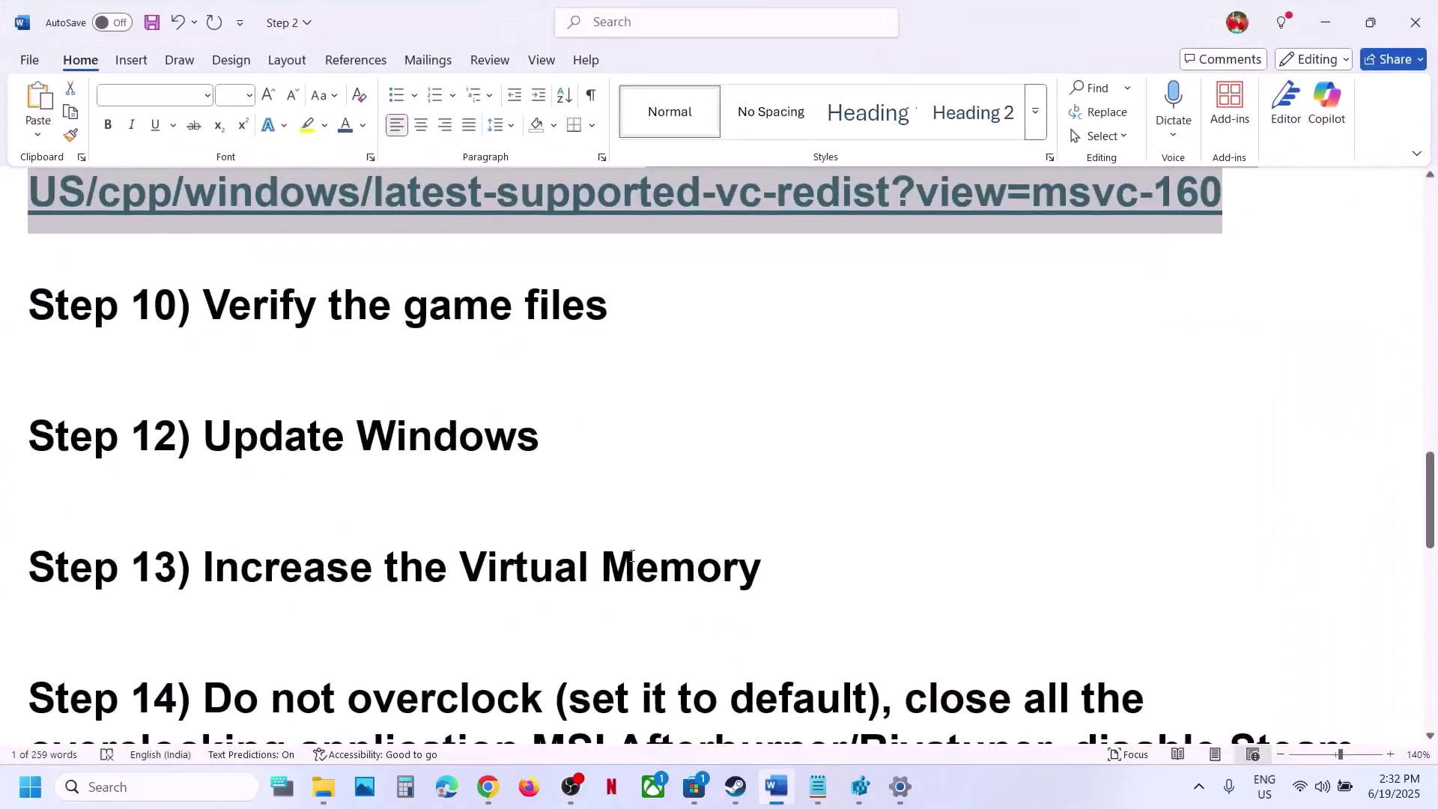
{"action": "scroll", "coordinate": [631, 556], "scroll_direction": "down", "scroll_amount": 4}
{"action": "scroll", "coordinate": [631, 556], "scroll_direction": "down", "scroll_amount": 1}
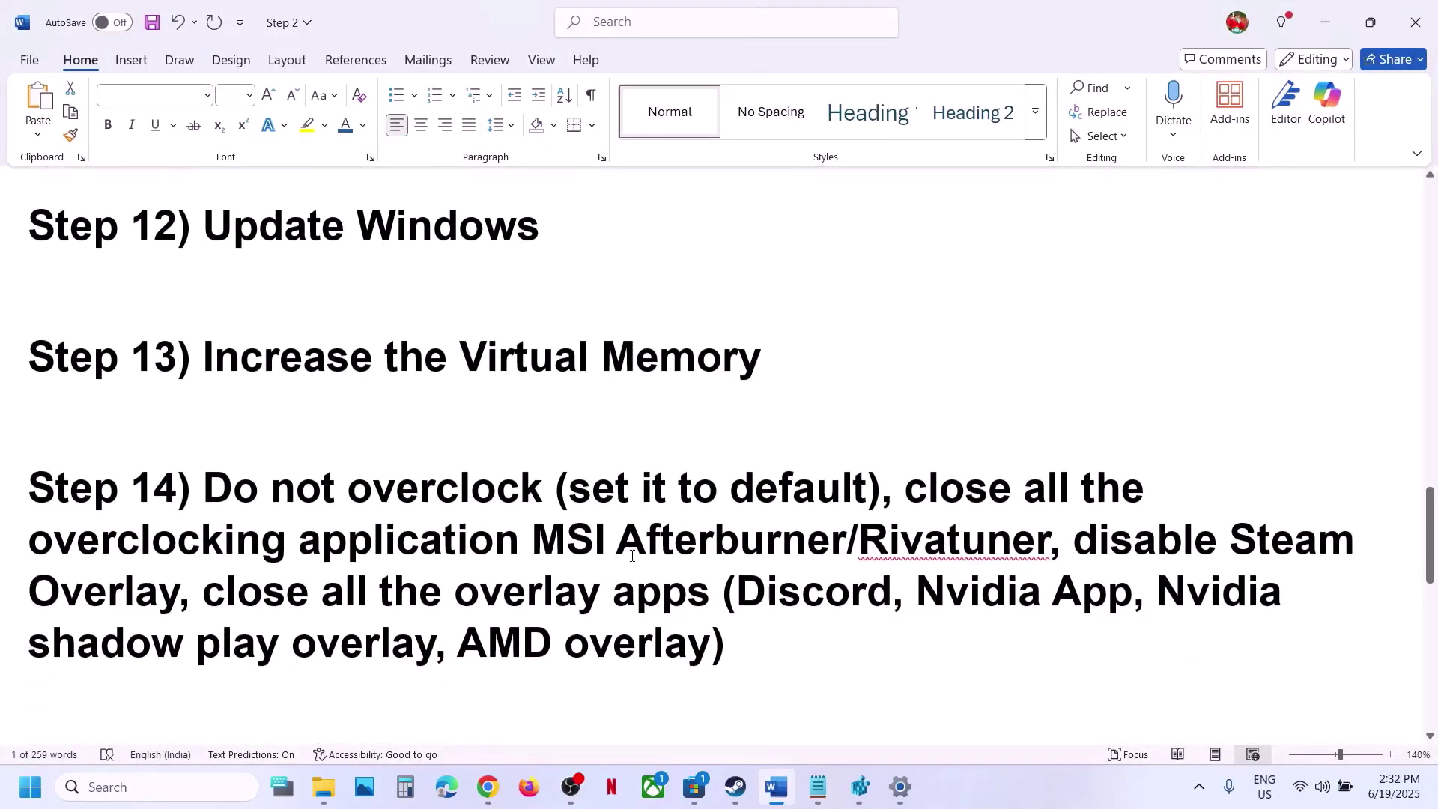
{"action": "left_click_drag", "start_coordinate": [424, 498], "coordinate": [356, 593]}
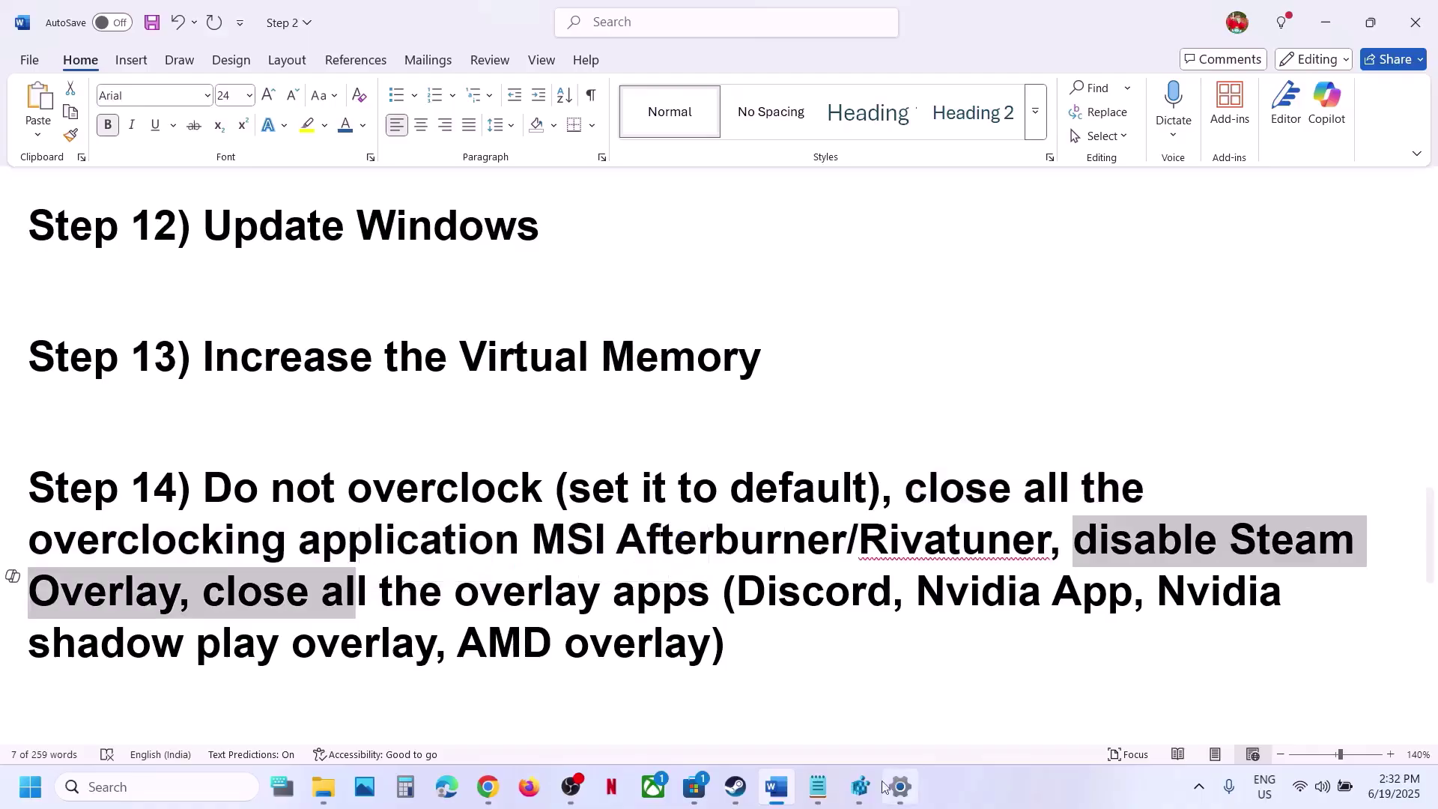
Switch to Steam and disable the in-game Steam Overlay in PEAK's properties.
{"action": "left_click", "coordinate": [735, 787]}
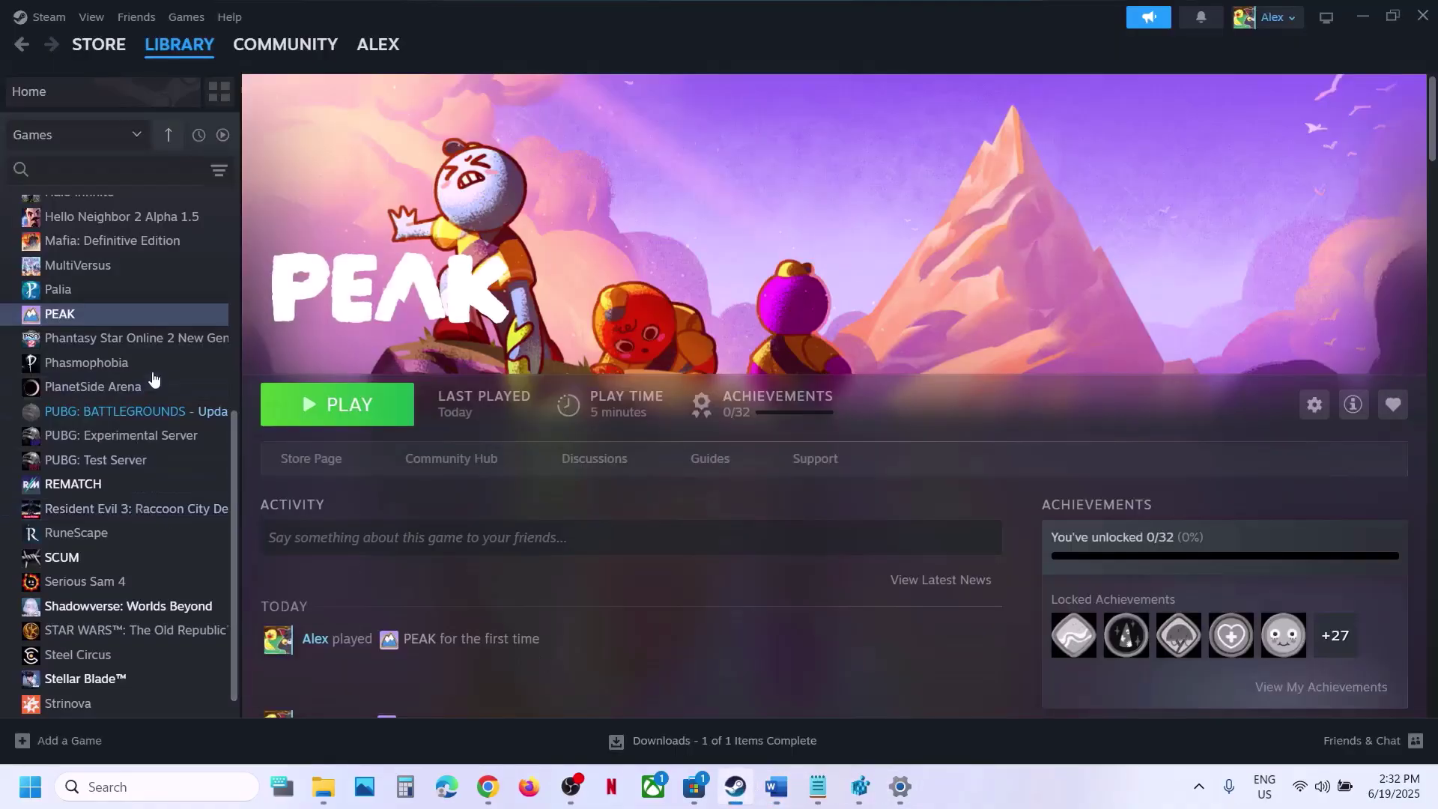
{"action": "right_click", "coordinate": [108, 321]}
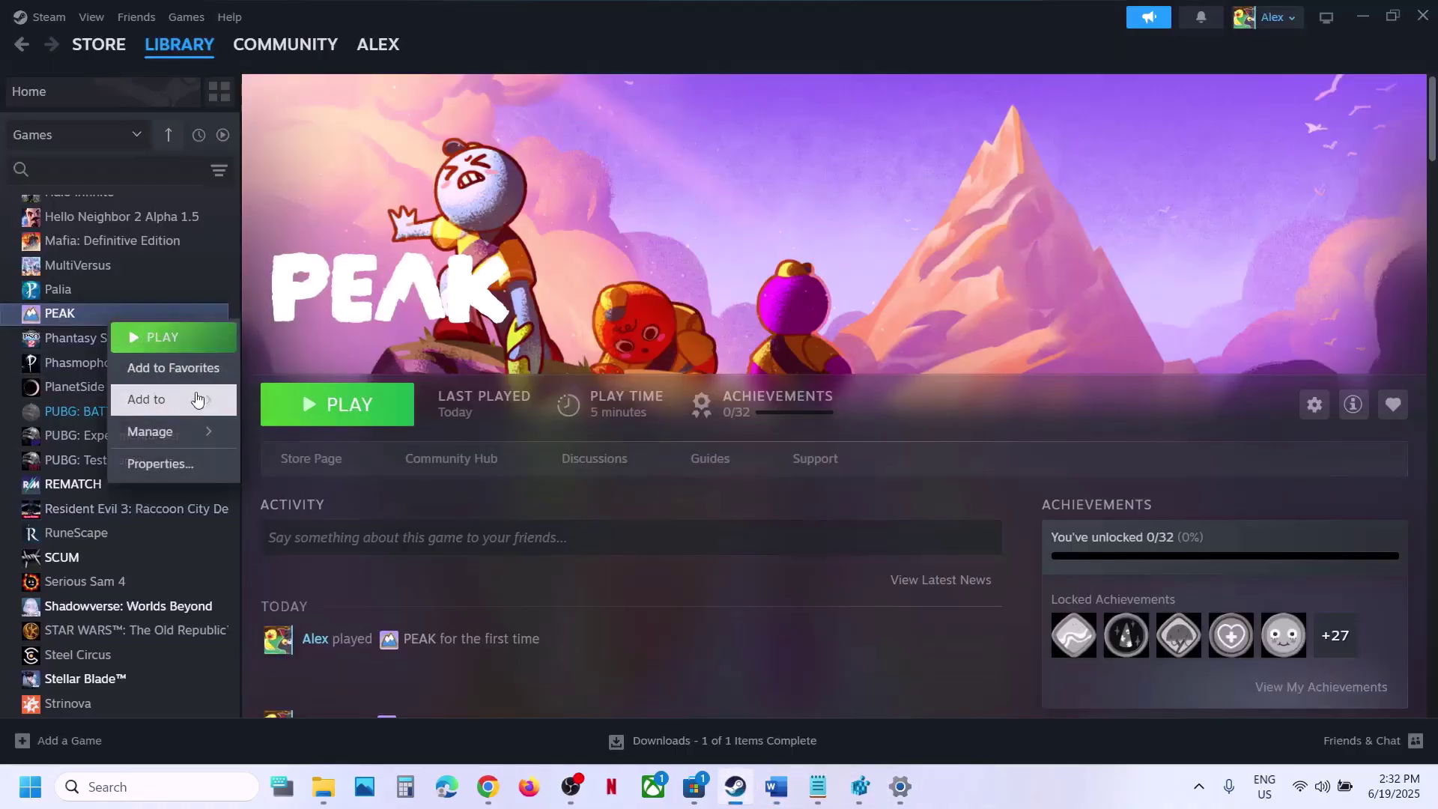
{"action": "left_click", "coordinate": [177, 463]}
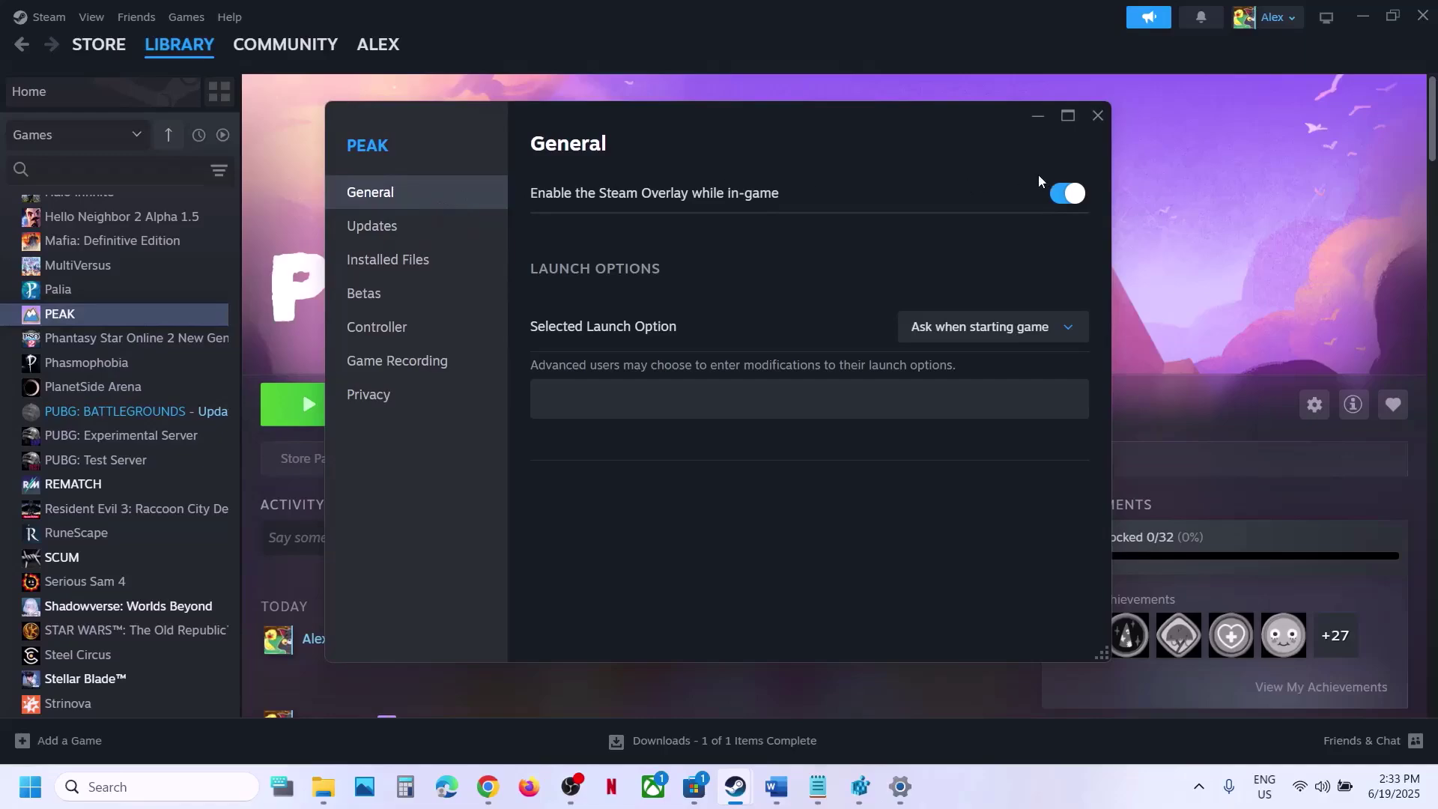
{"action": "left_click", "coordinate": [1055, 197]}
{"action": "left_click", "coordinate": [1100, 115]}
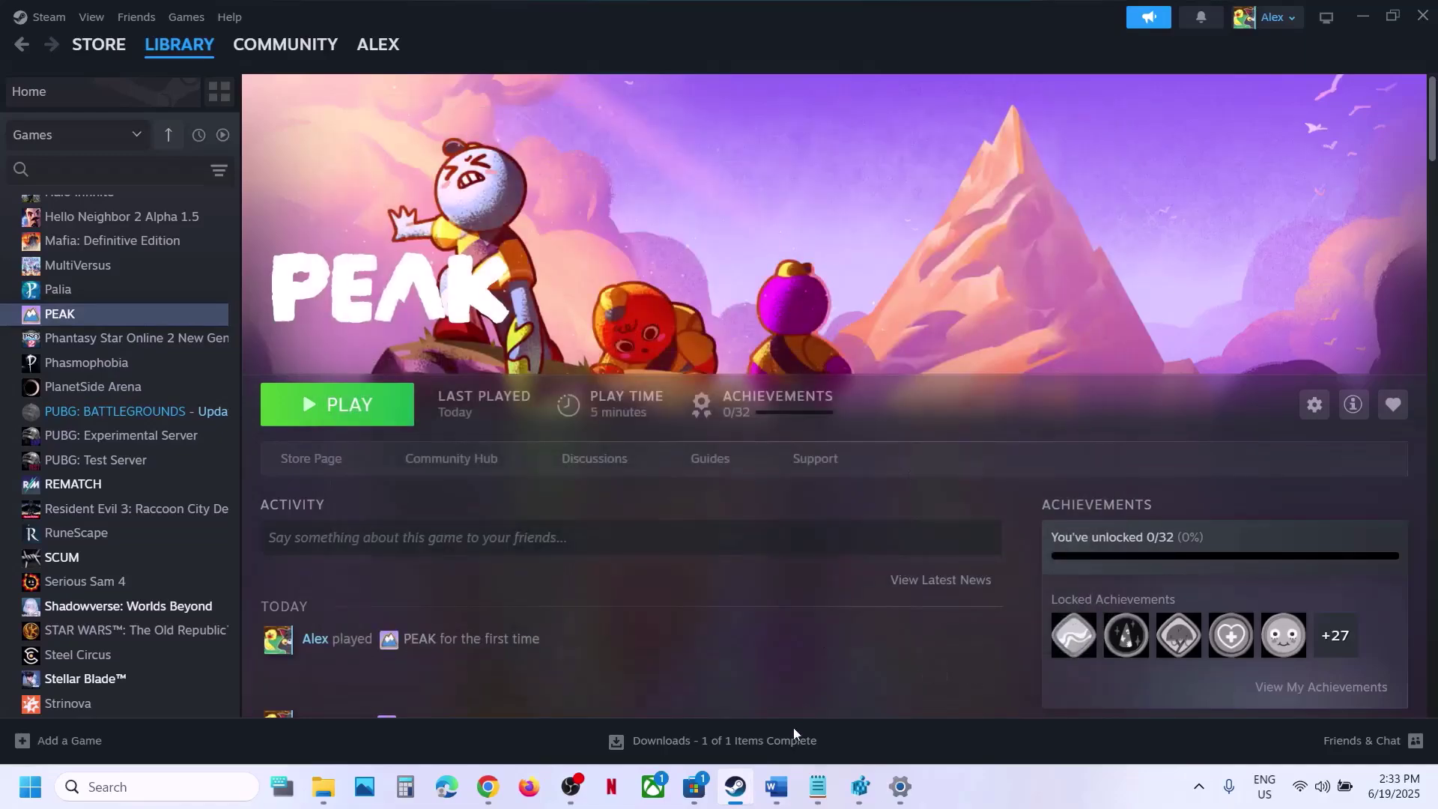
Return to the Word notes and review the overlay apps to close in Step 14, including Discord, Nvidia and AMD.
{"action": "left_click", "coordinate": [774, 790]}
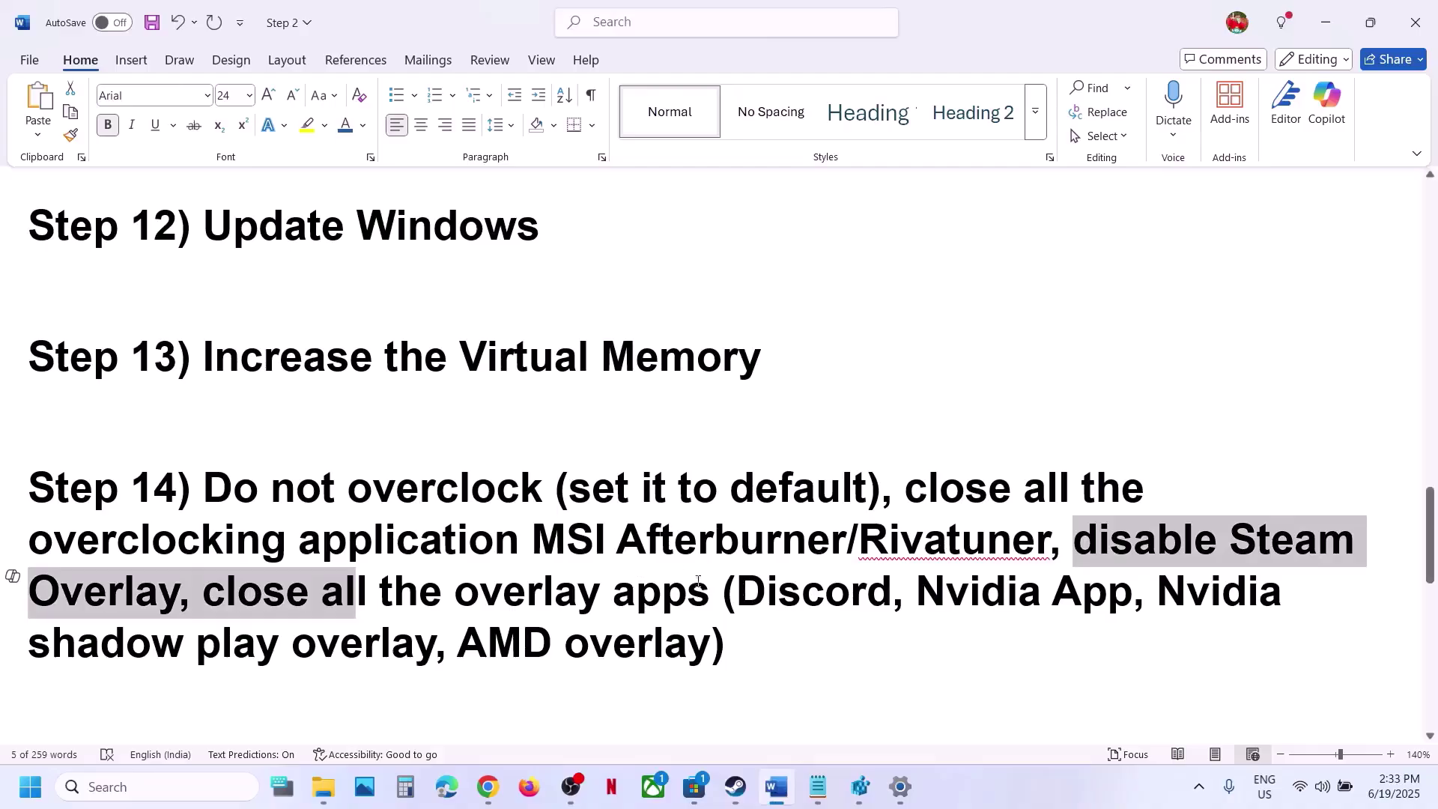
{"action": "double_click", "coordinate": [814, 597]}
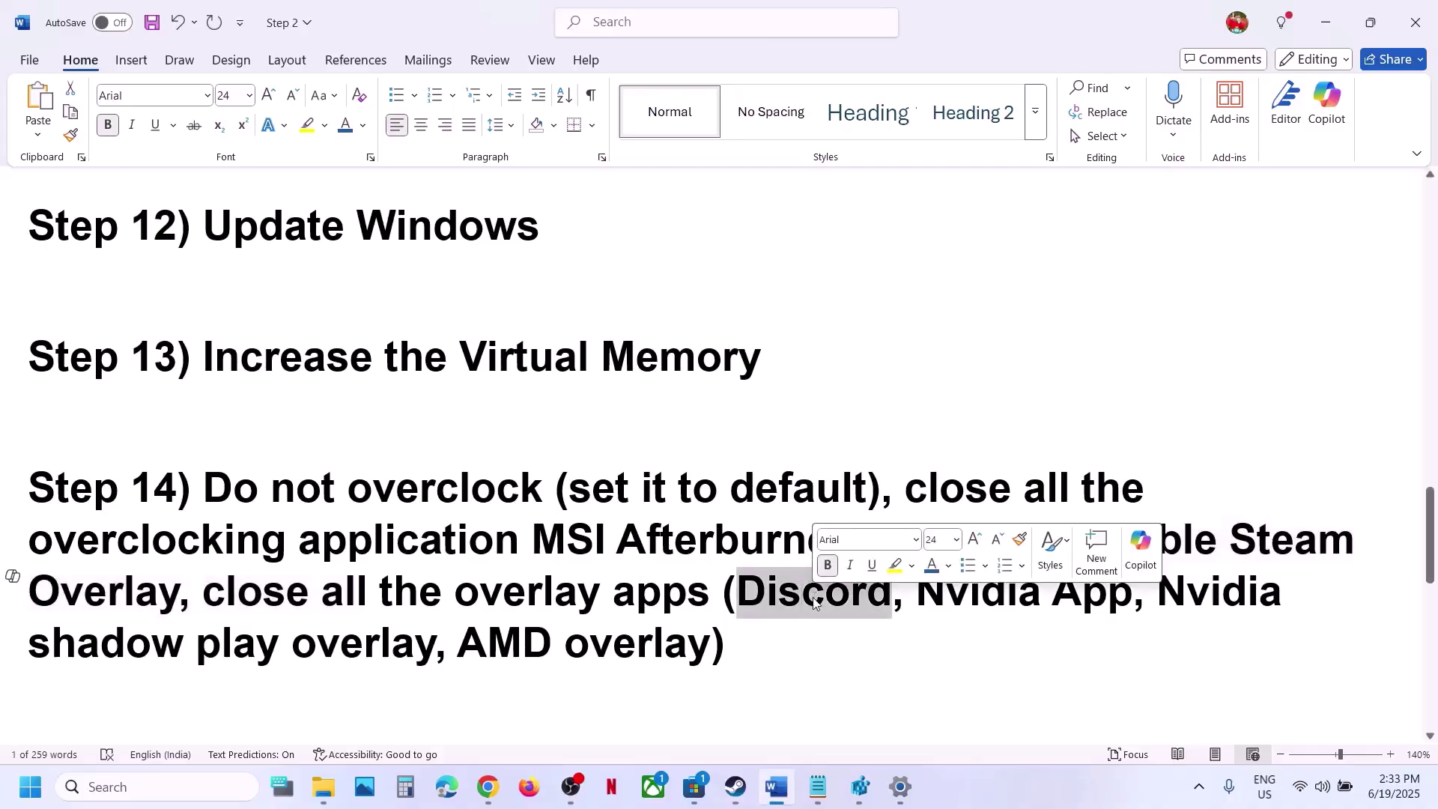
{"action": "left_click_drag", "start_coordinate": [916, 597], "coordinate": [1166, 612]}
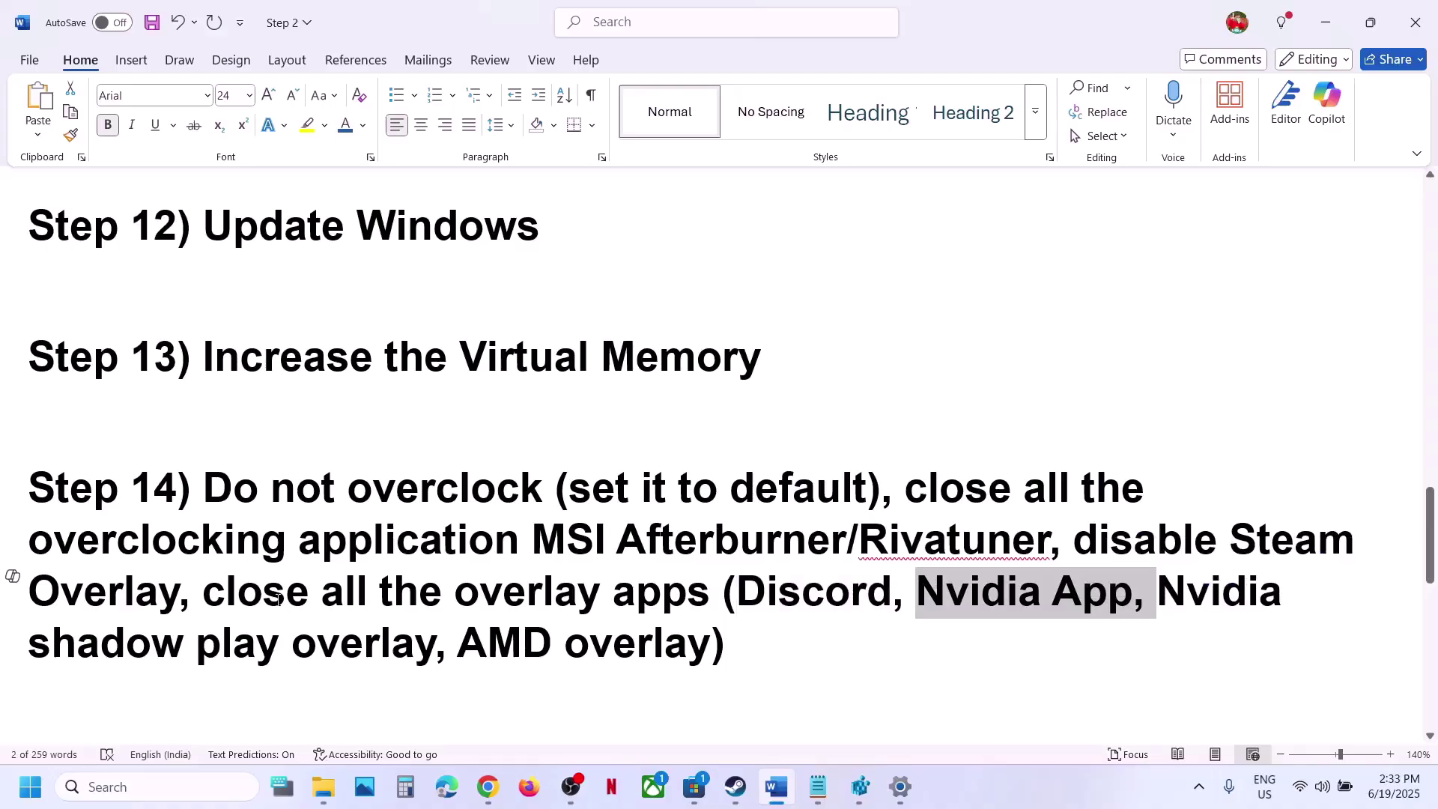
{"action": "left_click_drag", "start_coordinate": [277, 599], "coordinate": [730, 643]}
{"action": "left_click", "coordinate": [776, 632]}
Read through Step 15 on unplugging external devices, closing third-party services and removing the undervolt.
{"action": "scroll", "coordinate": [777, 632], "scroll_direction": "down", "scroll_amount": 1}
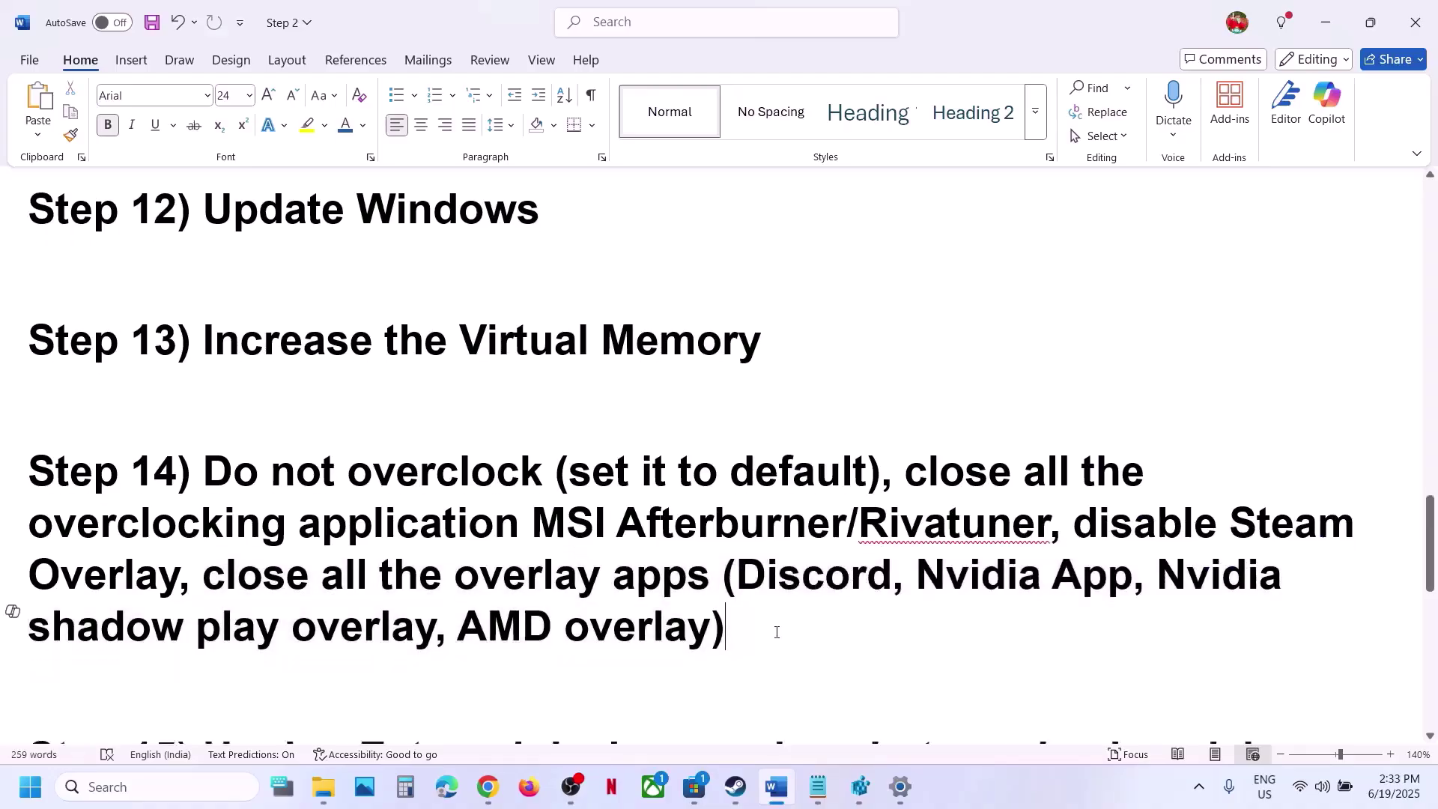
{"action": "scroll", "coordinate": [777, 632], "scroll_direction": "down", "scroll_amount": 5}
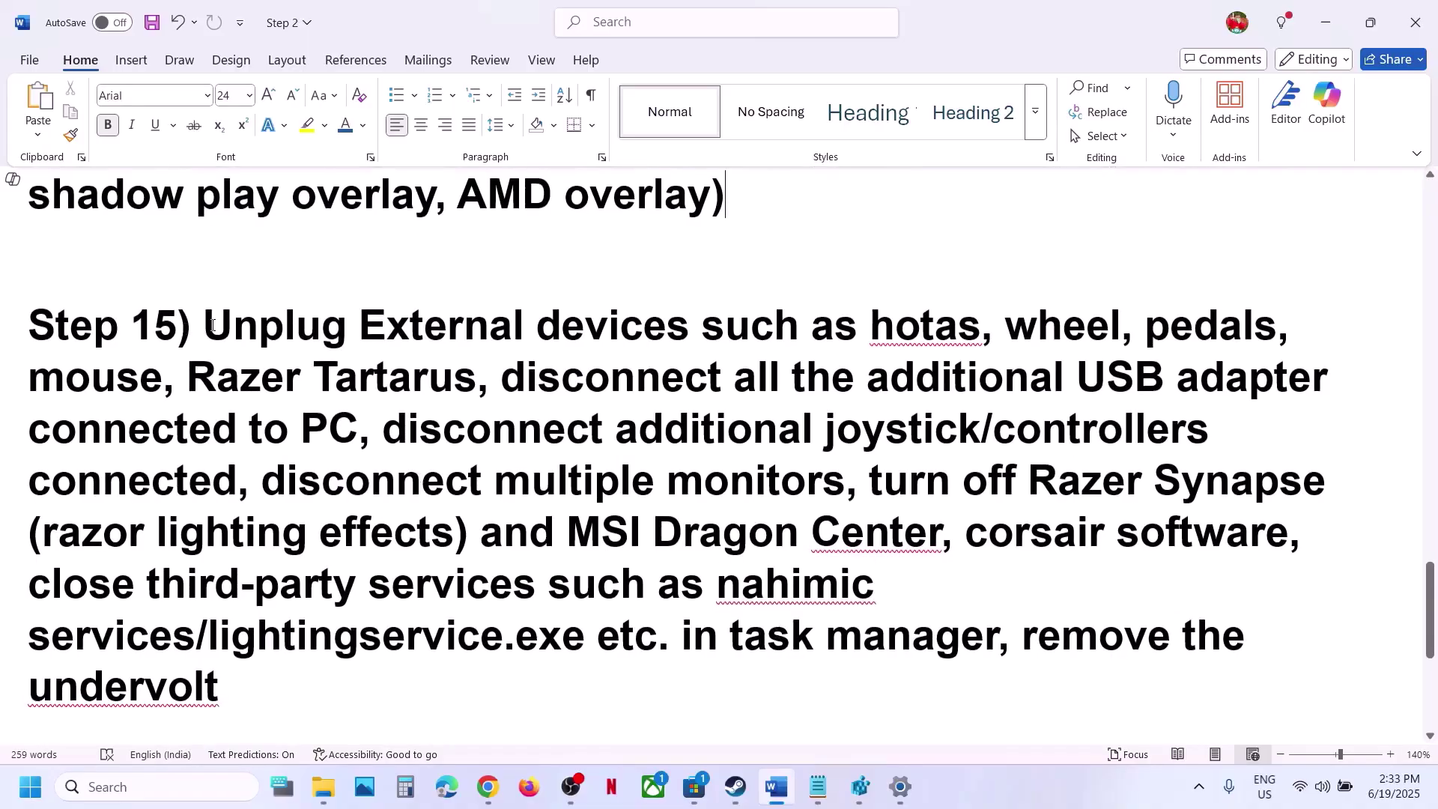
{"action": "left_click_drag", "start_coordinate": [213, 326], "coordinate": [1259, 652]}
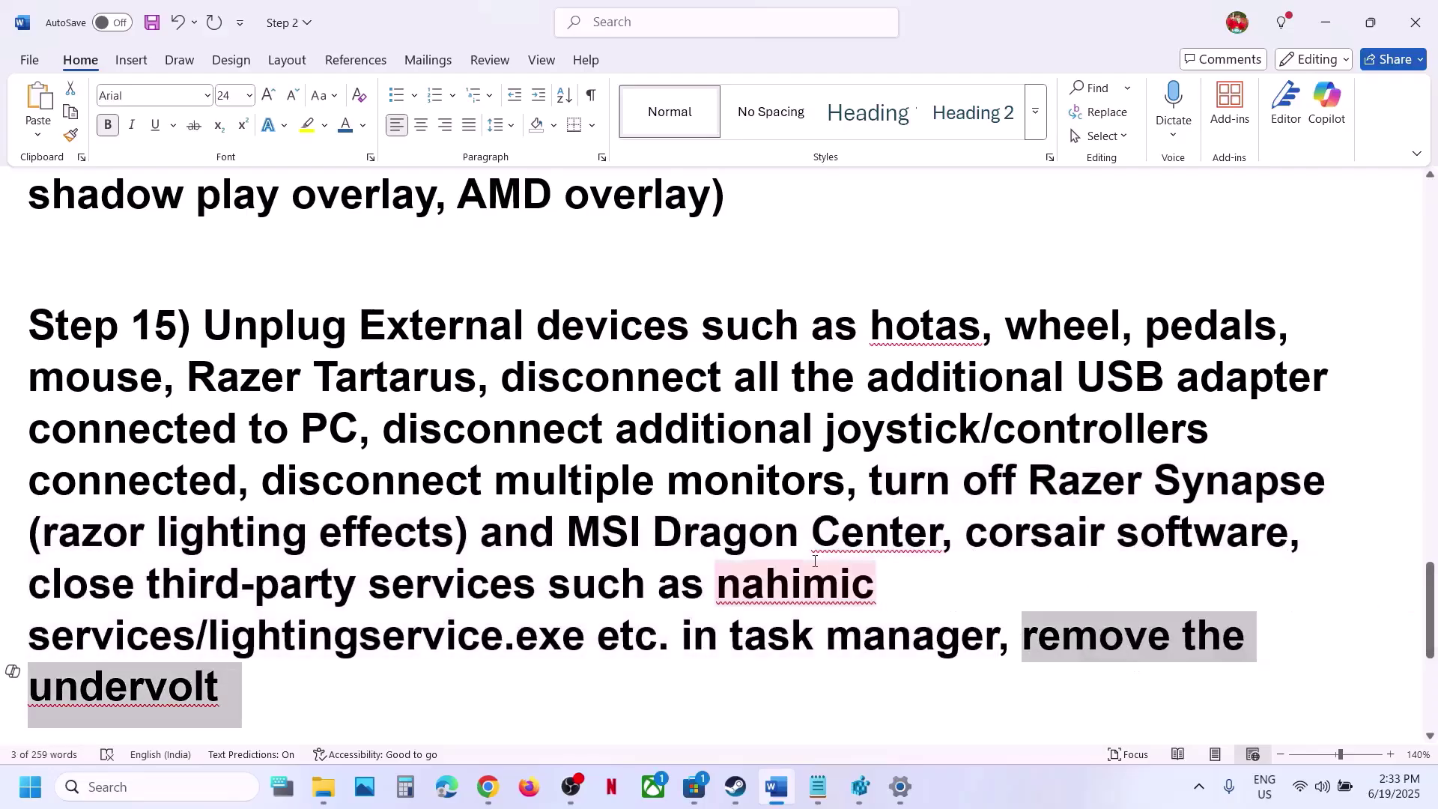
Review Step 16 on updating the system BIOS and check the laptop's battery charge in quick settings.
{"action": "scroll", "coordinate": [815, 561], "scroll_direction": "down", "scroll_amount": 4}
{"action": "scroll", "coordinate": [815, 561], "scroll_direction": "up", "scroll_amount": 1}
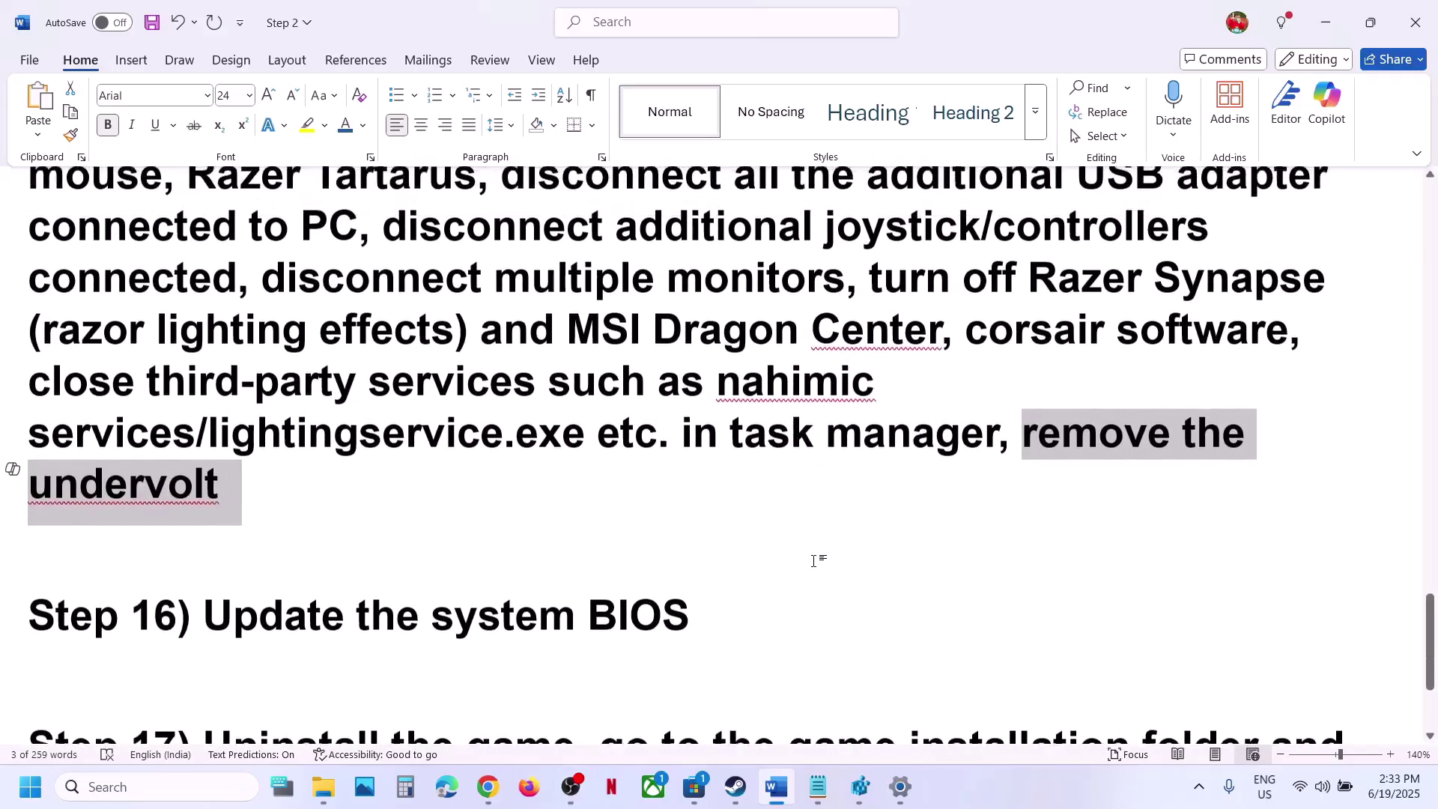
{"action": "left_click_drag", "start_coordinate": [328, 630], "coordinate": [672, 638]}
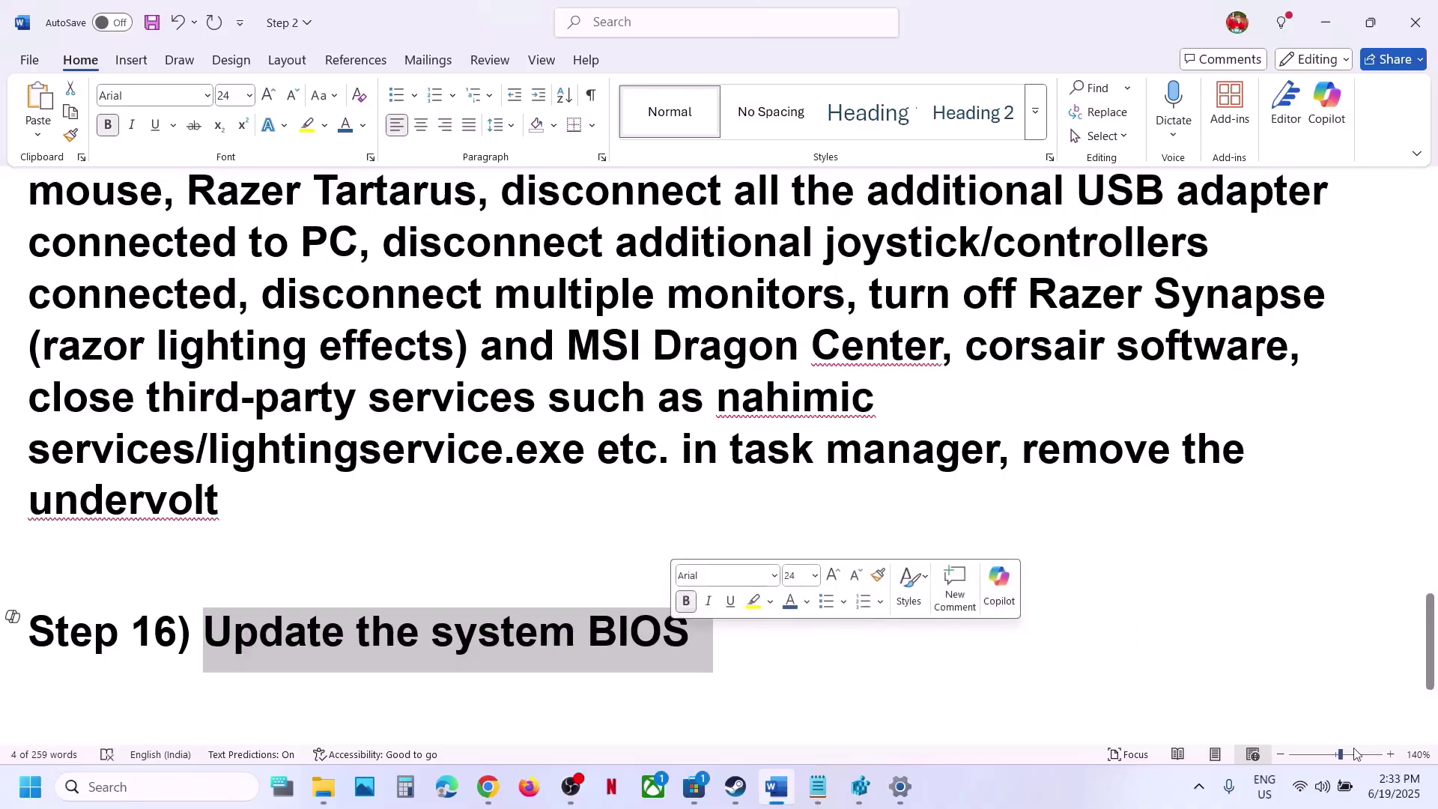
{"action": "left_click", "coordinate": [1343, 789]}
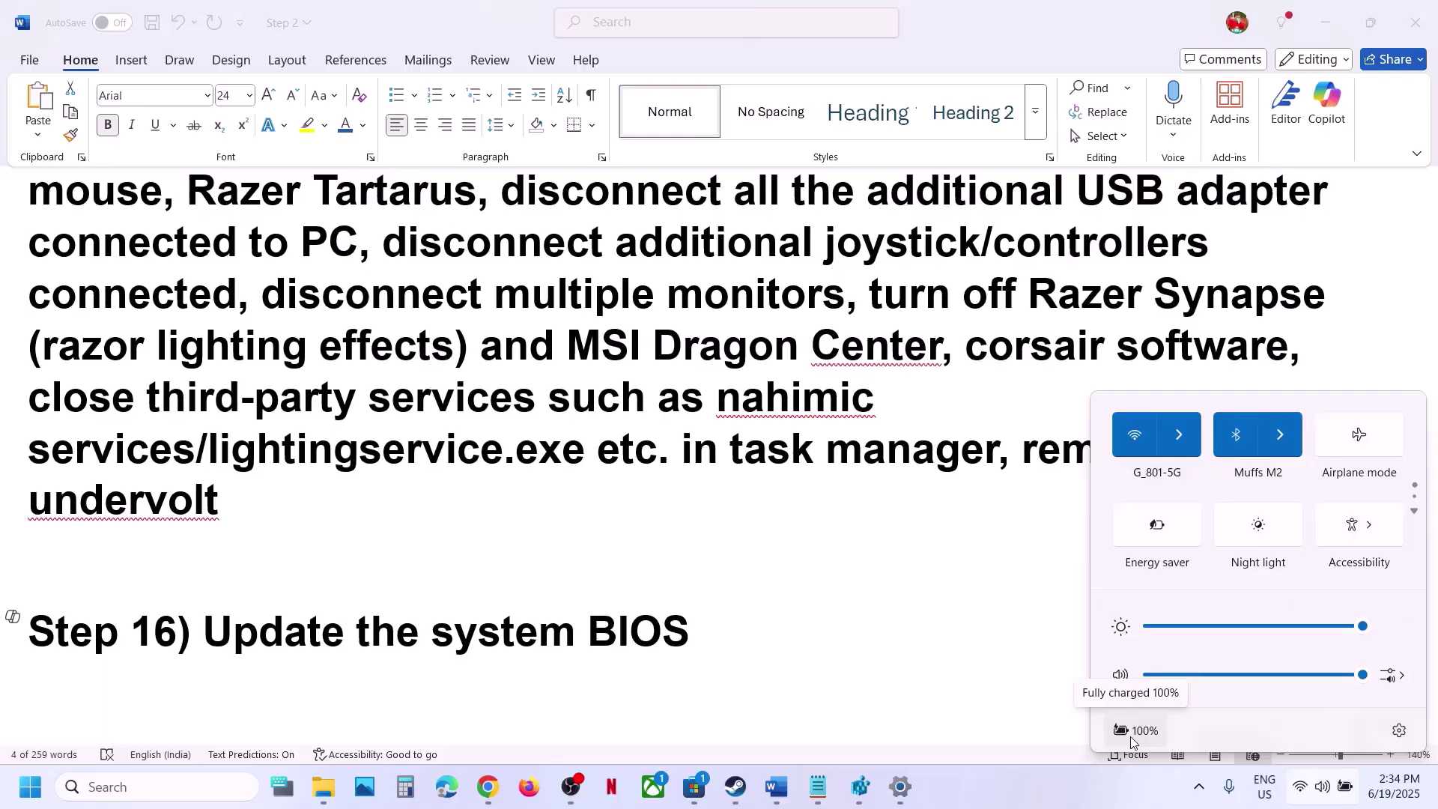
{"action": "triple_click", "coordinate": [637, 670]}
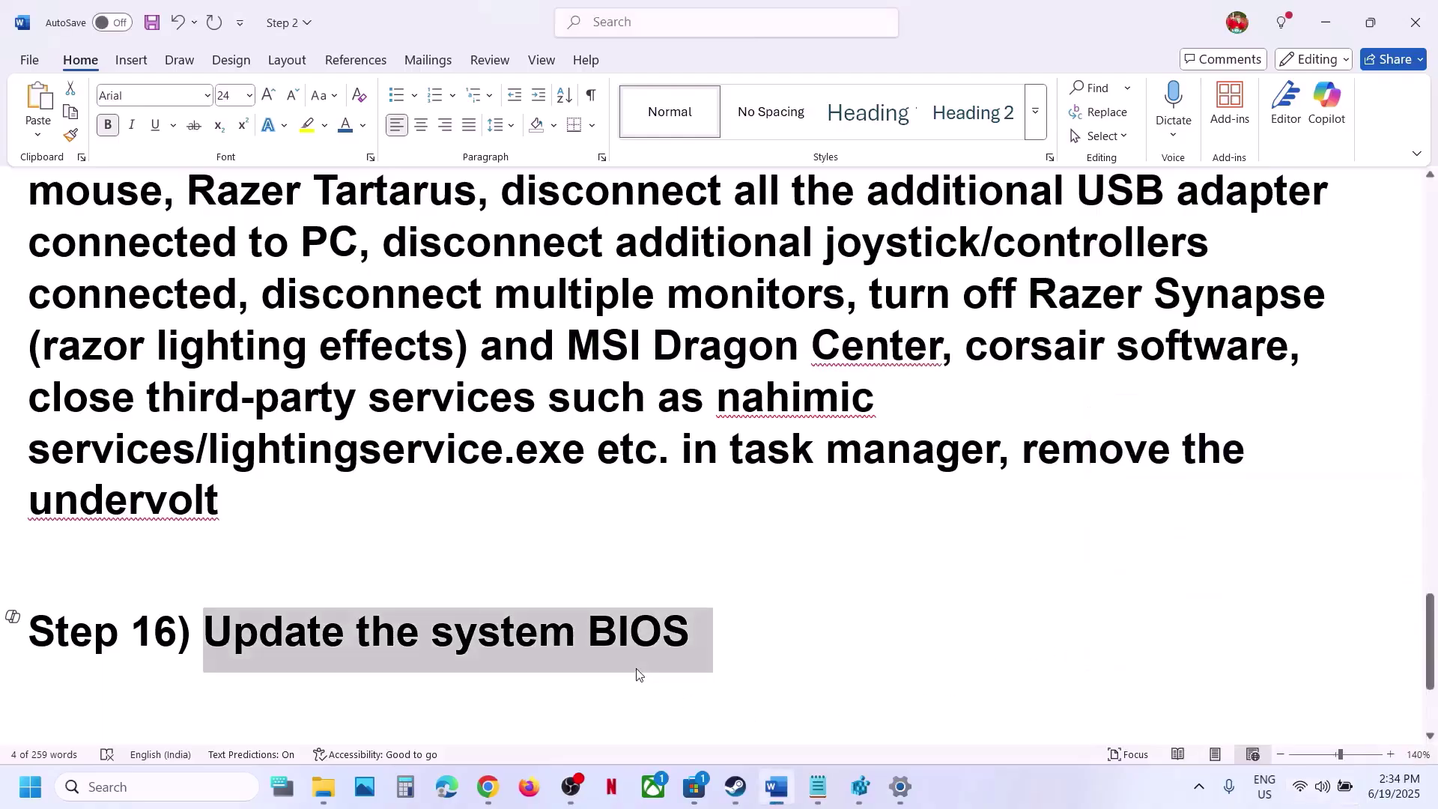